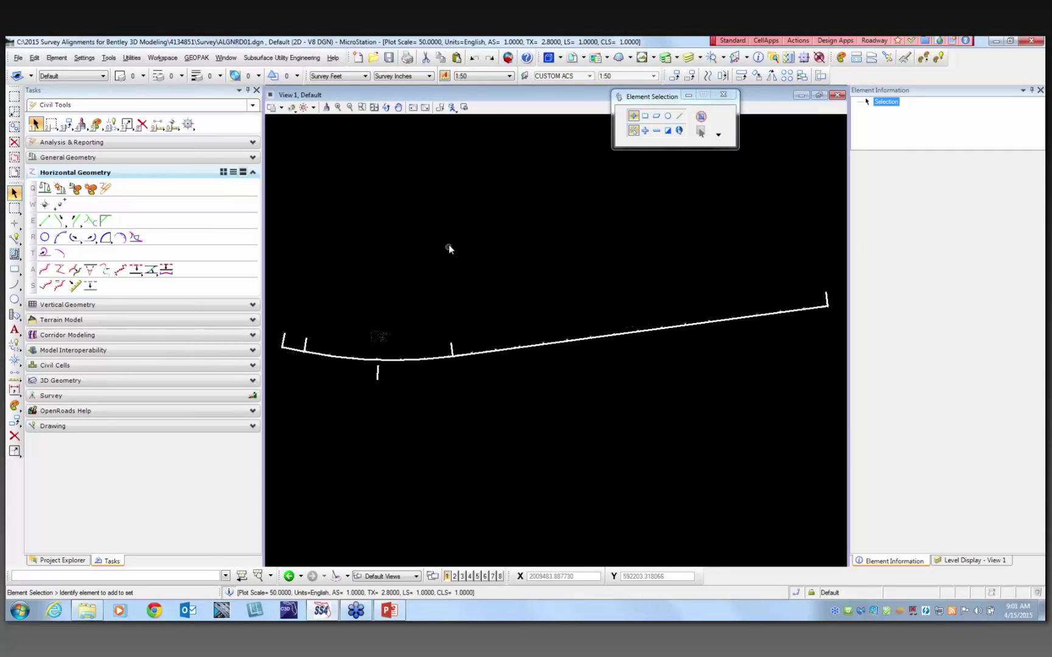
# Examine the properties of the existing alignment's first tangent line and its adjoining curve, and clear the selection.
pyautogui.scroll(3, 289, 435)
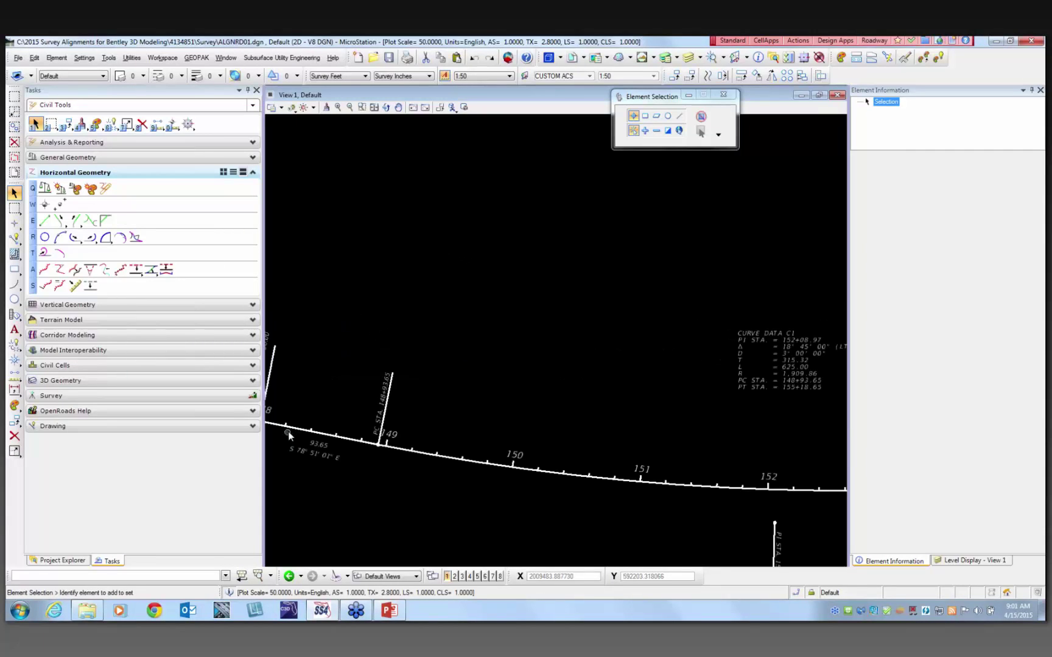
pyautogui.click(296, 428)
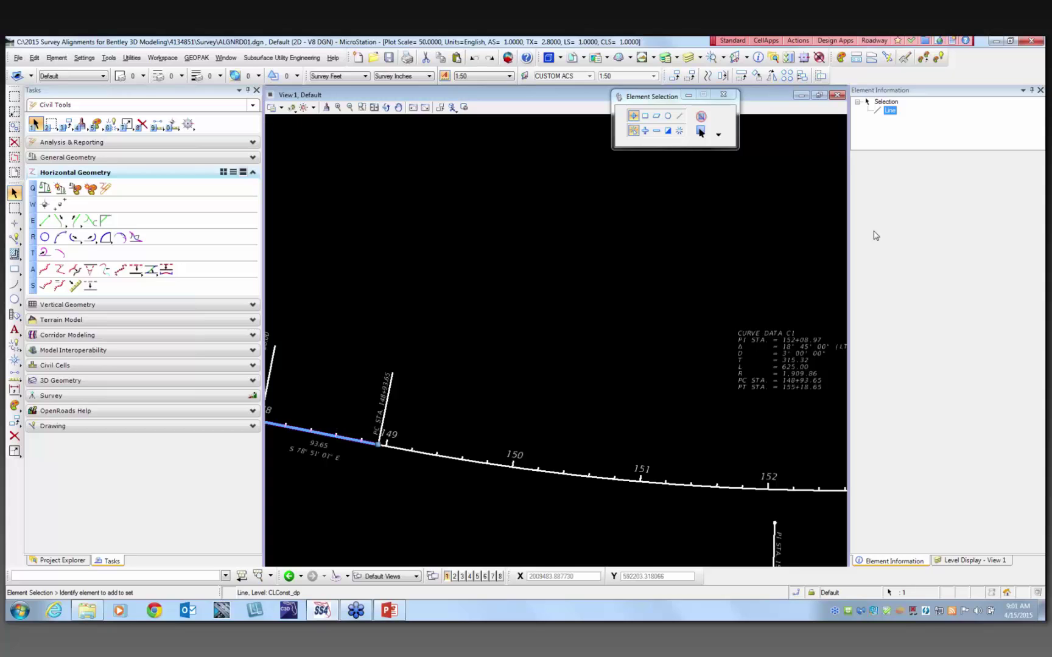
pyautogui.click(889, 112)
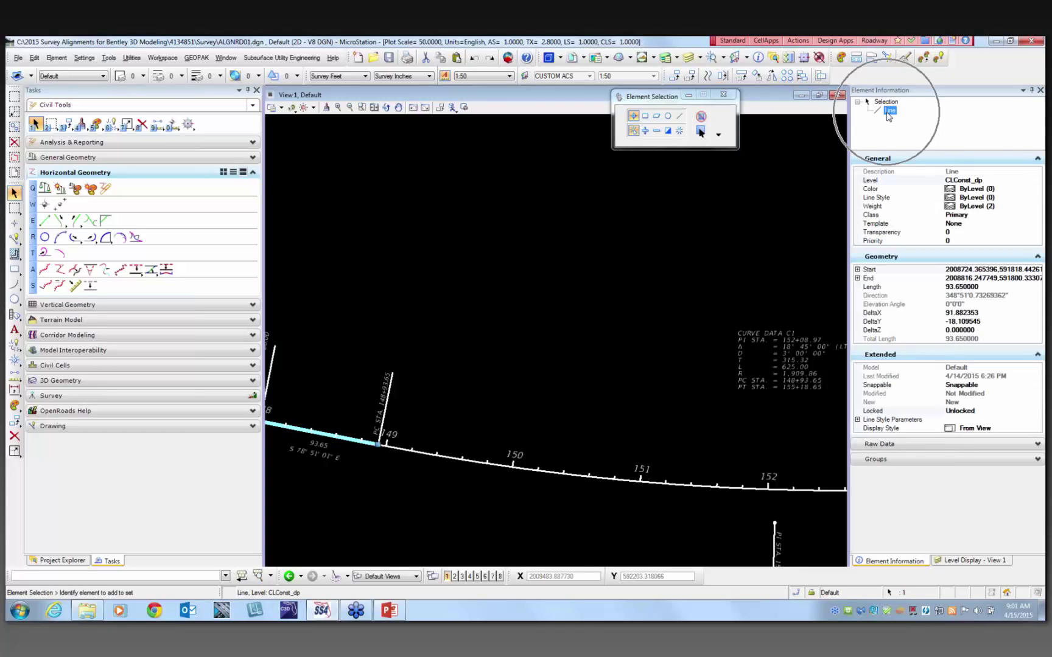
pyautogui.click(576, 276)
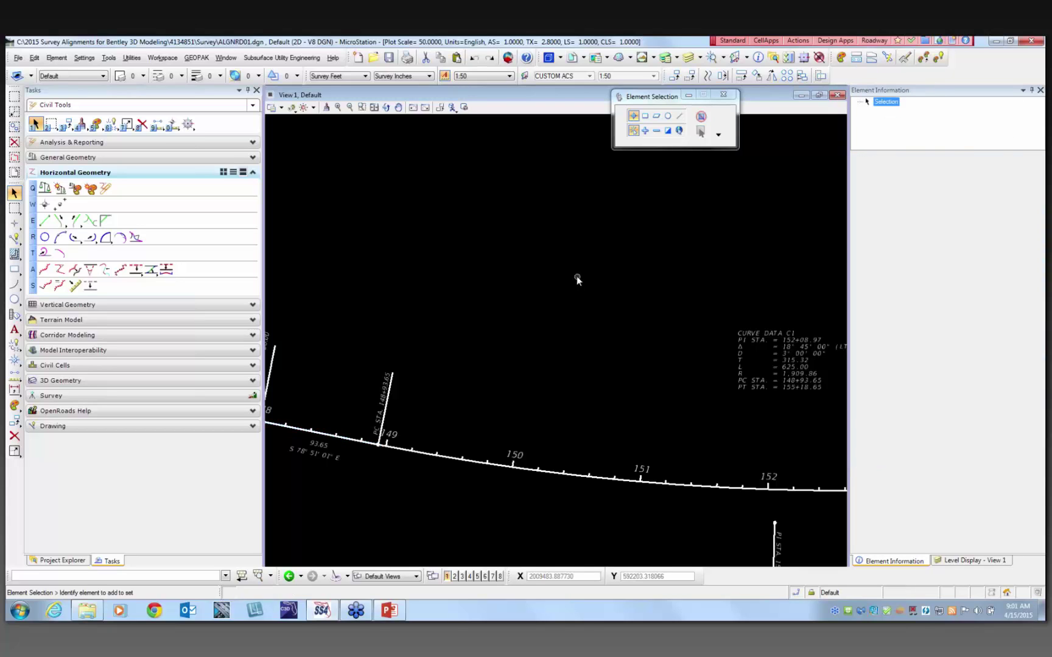
pyautogui.click(475, 467)
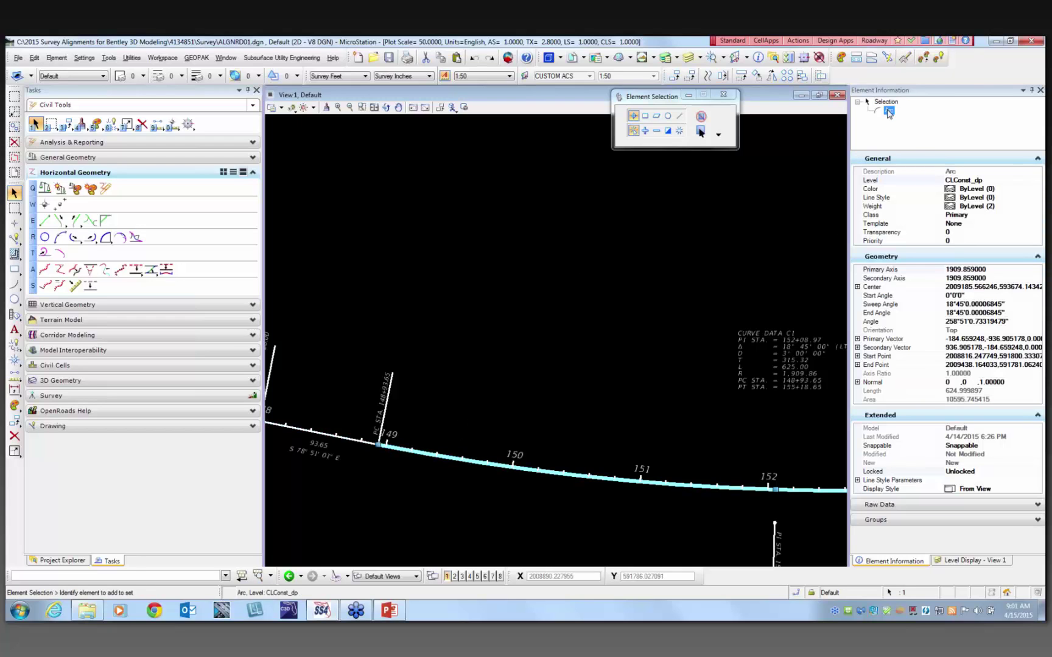
pyautogui.click(514, 217)
pyautogui.scroll(-2, 514, 217)
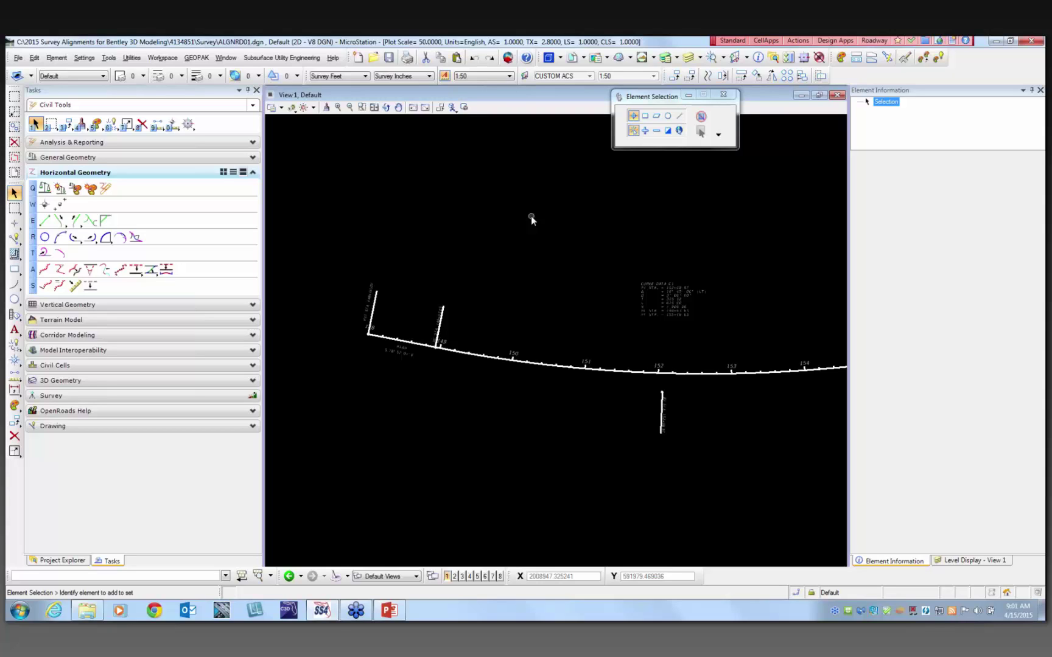
pyautogui.click(253, 107)
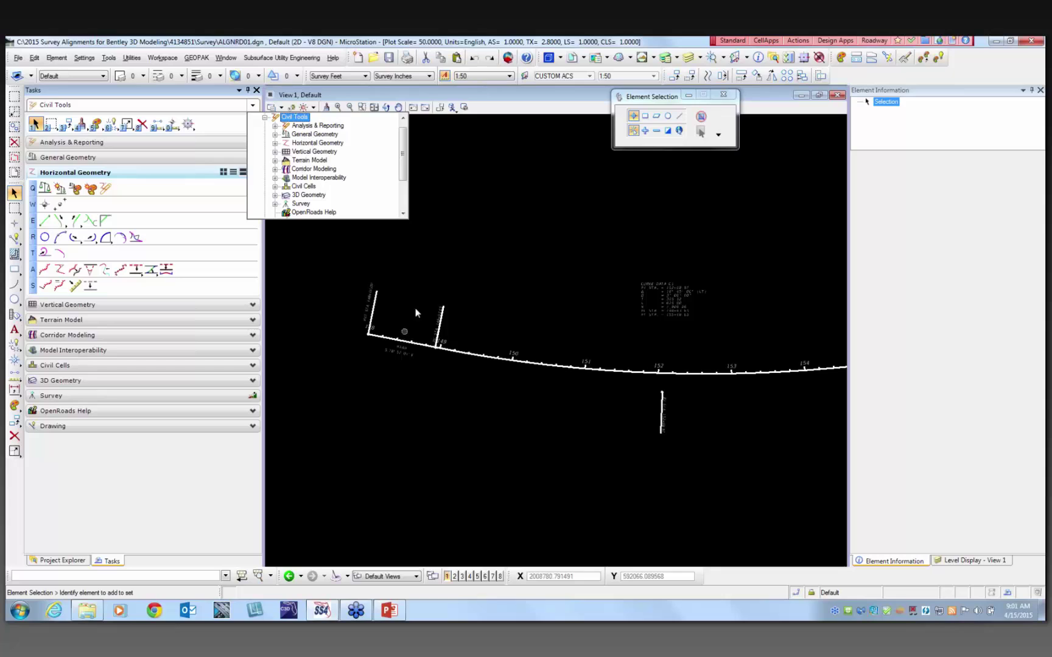
pyautogui.click(392, 263)
# Draw a horizontal civil line about 1670 ft long below the existing alignment, running from east to west.
pyautogui.scroll(-2, 417, 304)
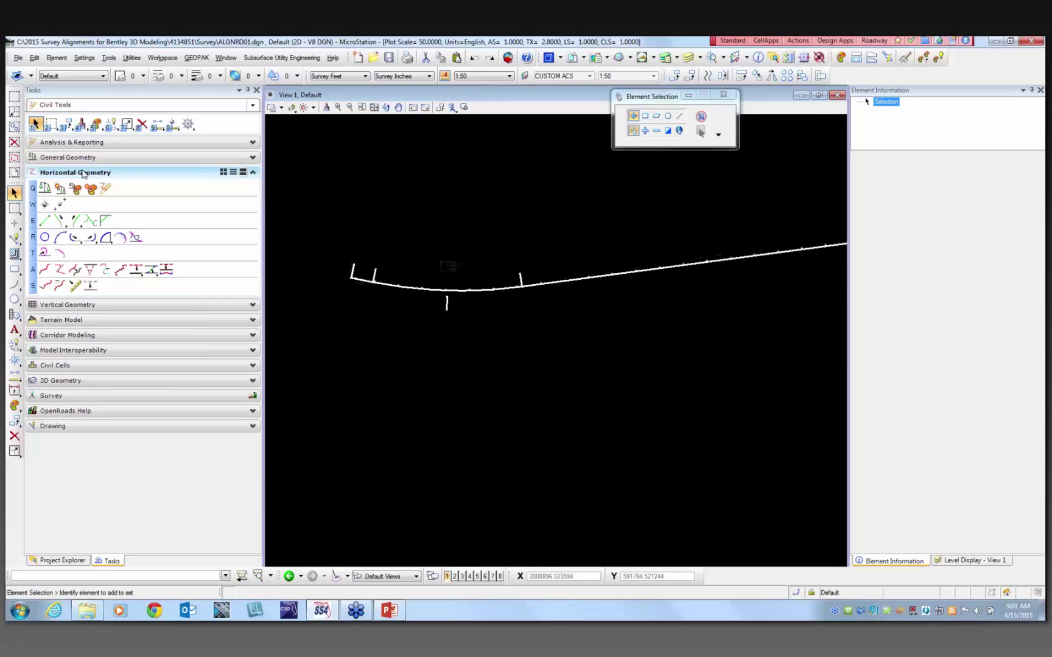
pyautogui.click(44, 220)
pyautogui.scroll(-2, 398, 252)
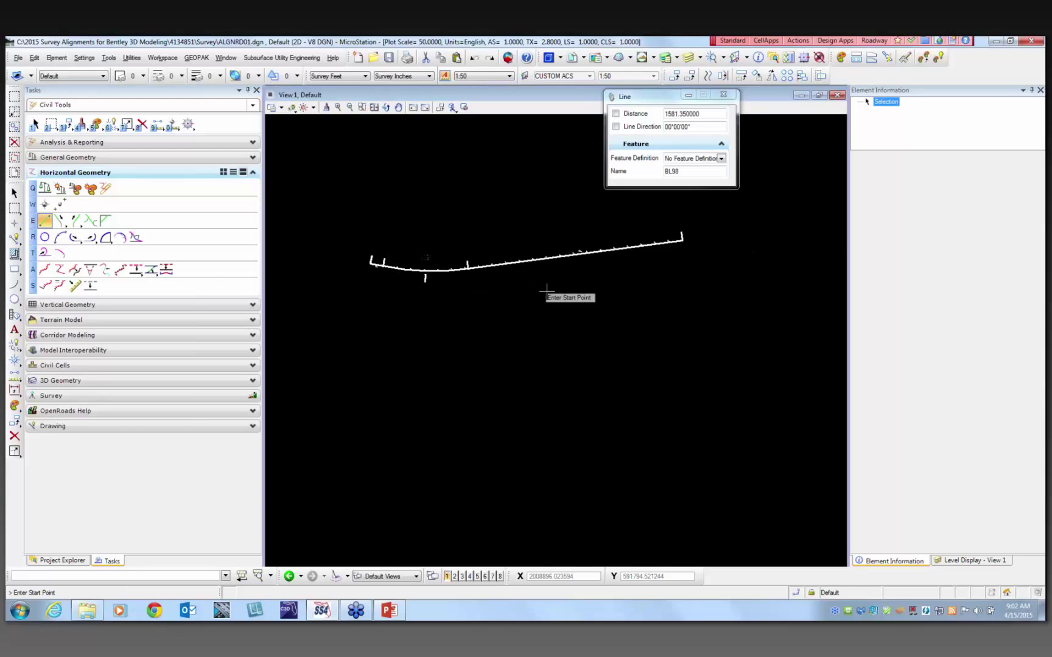
pyautogui.click(689, 366)
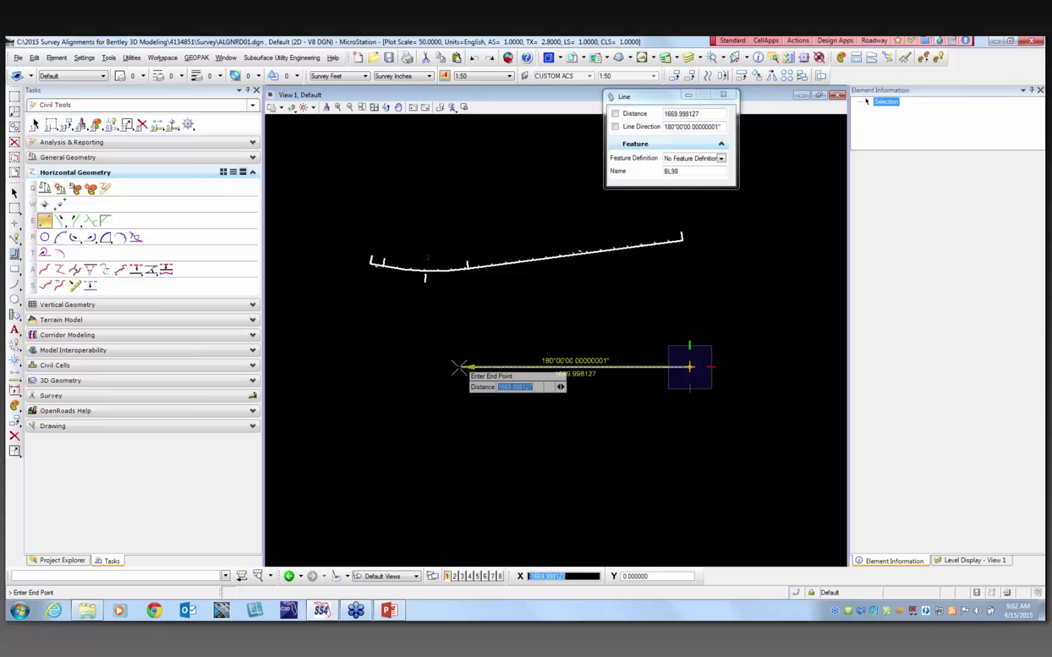
pyautogui.click(462, 366)
pyautogui.click(14, 193)
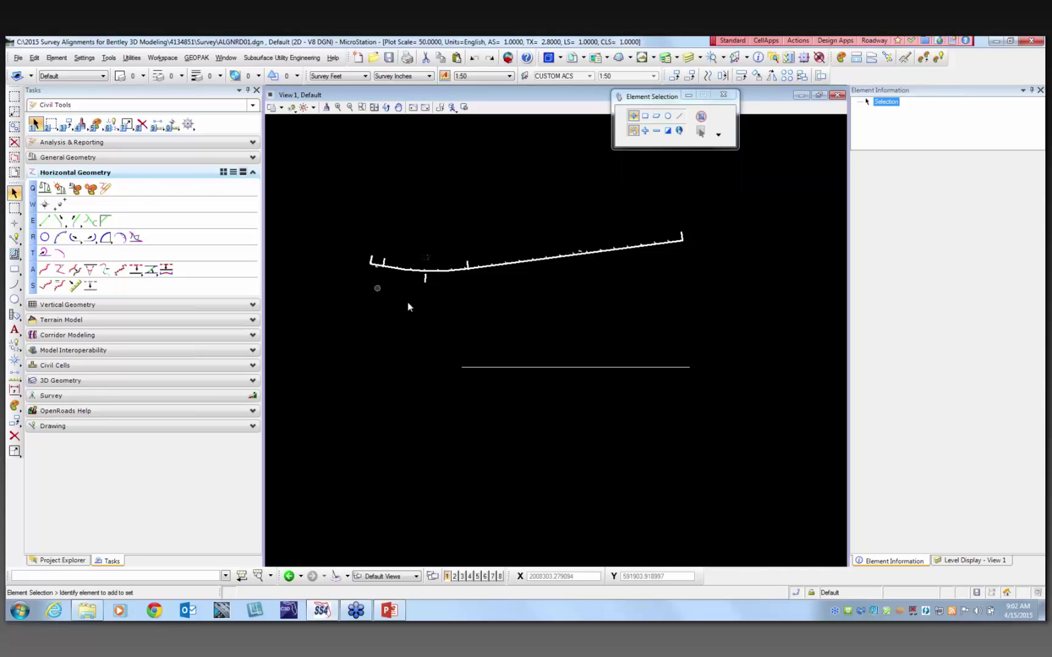
# Examine the new line's properties and expand its entry in the selection tree to check its contents.
pyautogui.click(543, 367)
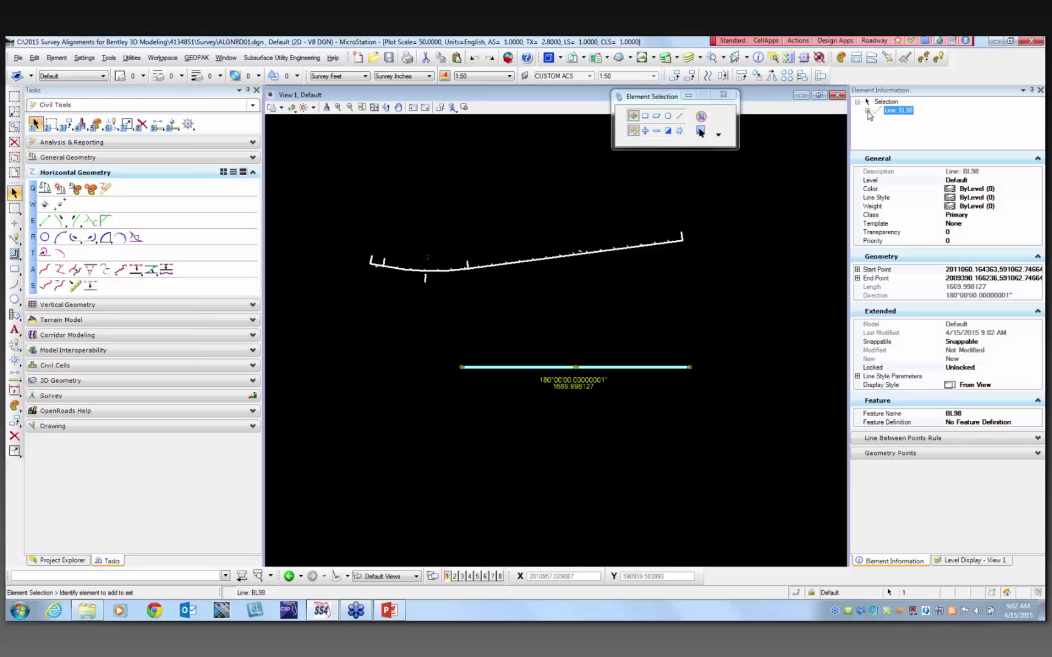
pyautogui.click(867, 112)
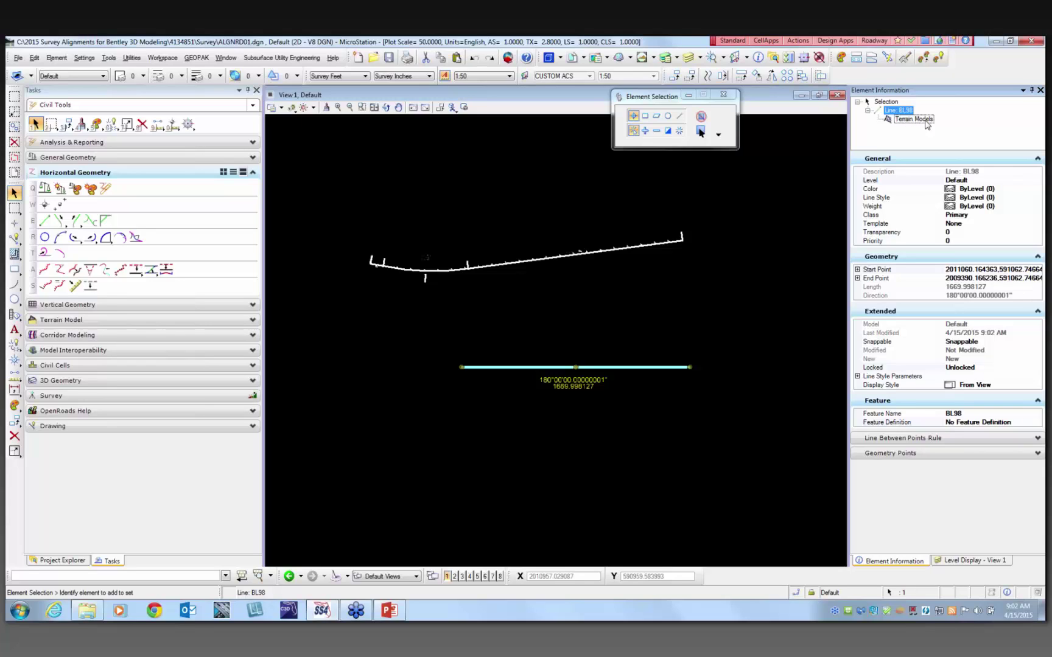
pyautogui.click(867, 111)
pyautogui.click(573, 305)
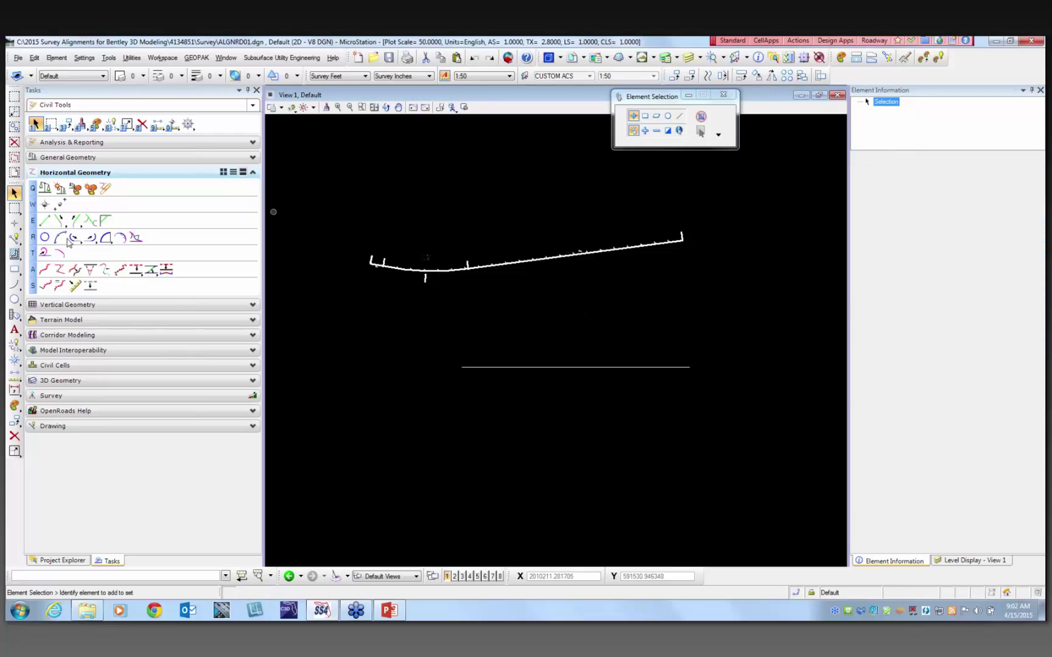
# Set up an Arc Between Points with the Start\Radius placement method and the radius locked at 1000 ft.
pyautogui.click(56, 240)
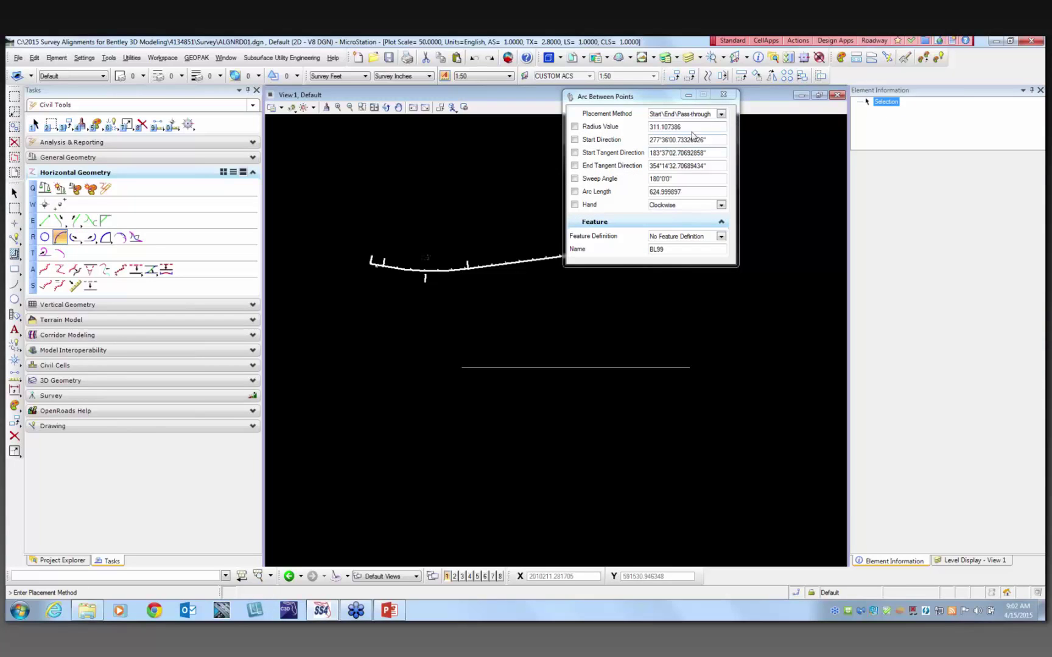
pyautogui.click(721, 114)
pyautogui.click(672, 124)
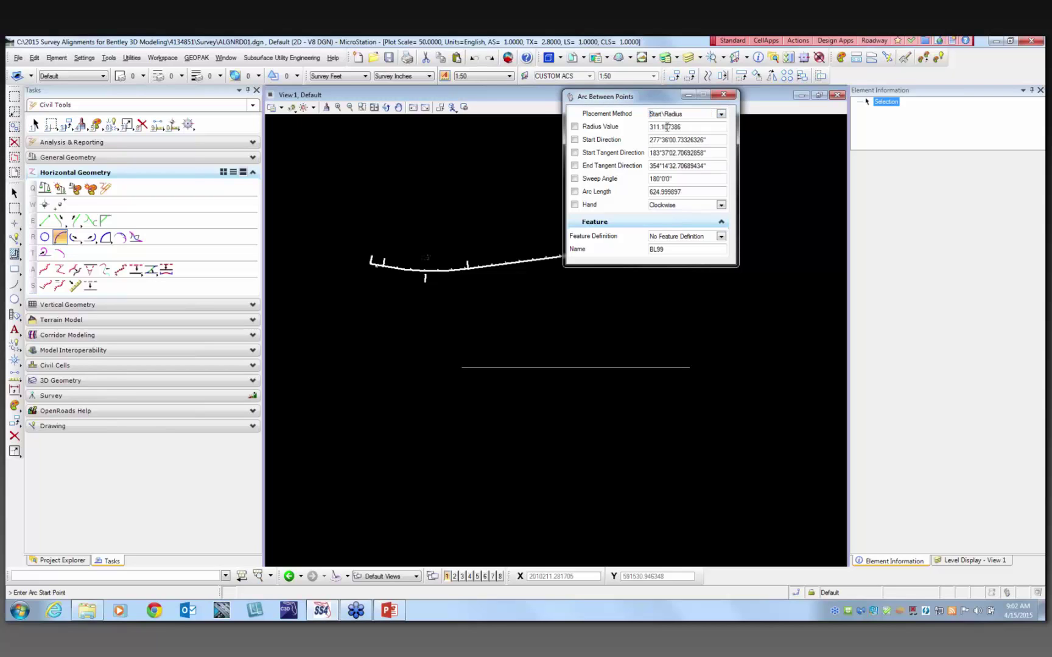
pyautogui.click(569, 127)
pyautogui.moveTo(686, 126); pyautogui.dragTo(632, 135)
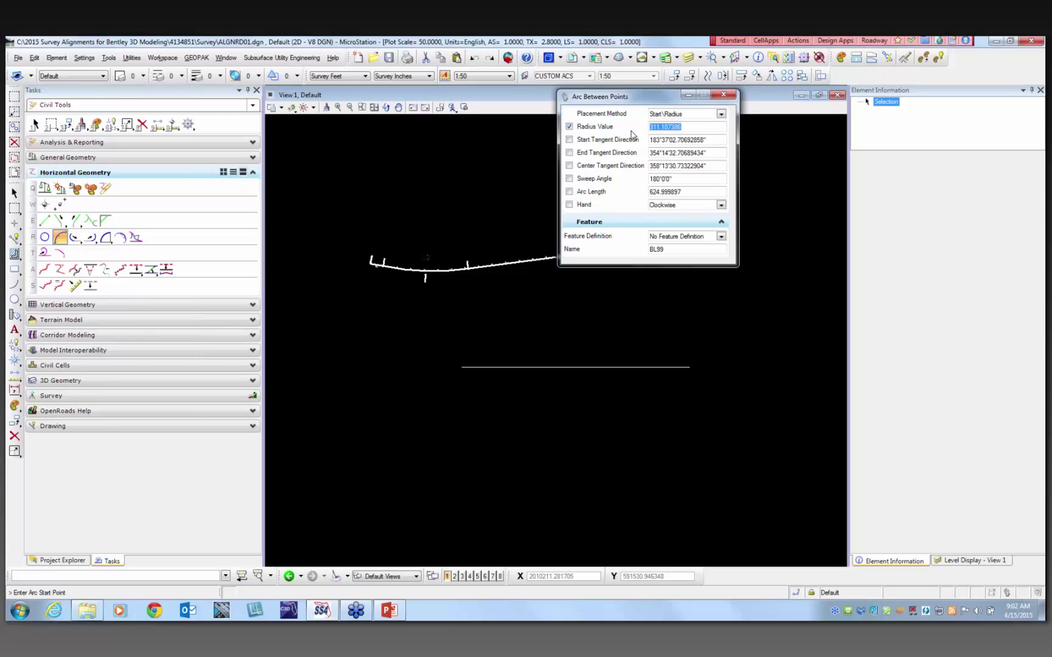
pyautogui.write('1000')
pyautogui.press('Return')
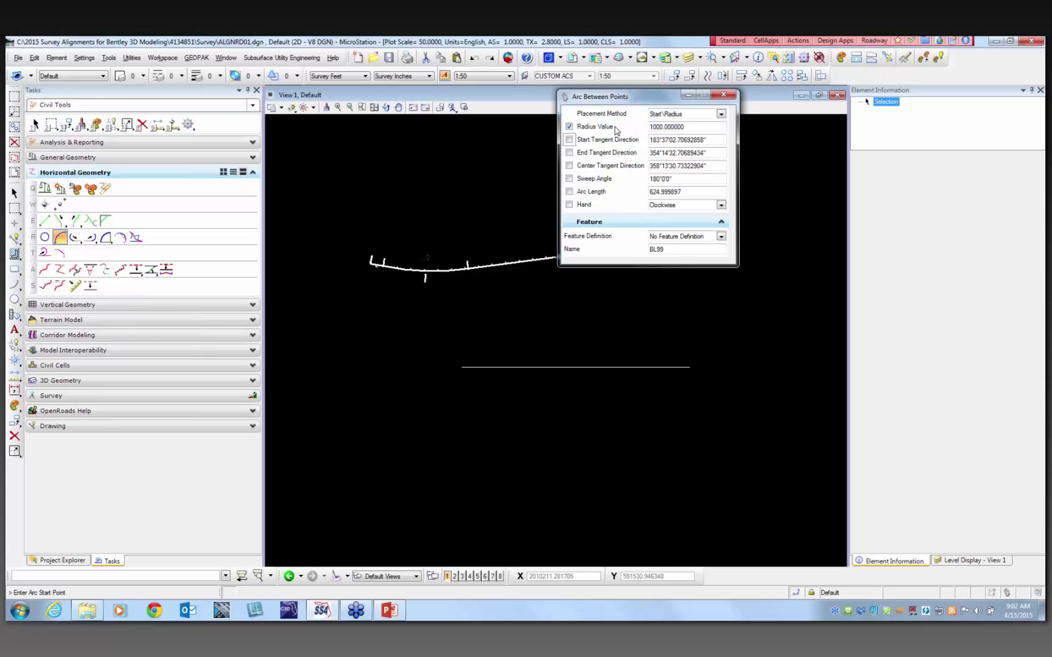
# Place the arc tangent from the line's west end, curving counter-clockwise for about 883 ft, entering BL98 as its name.
pyautogui.click(461, 367)
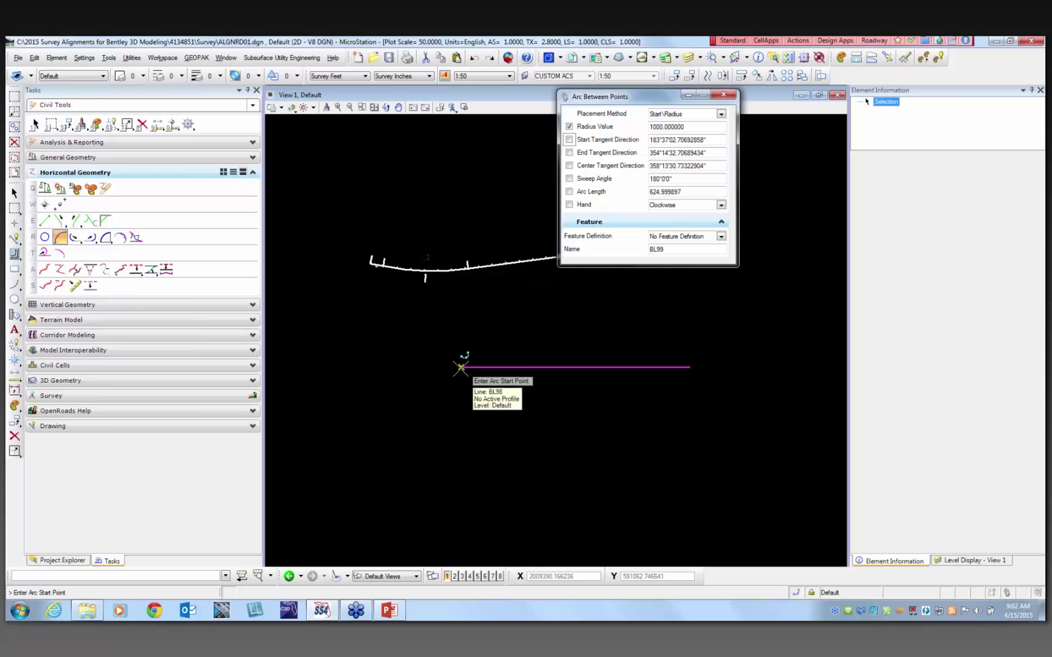
pyautogui.click(462, 405)
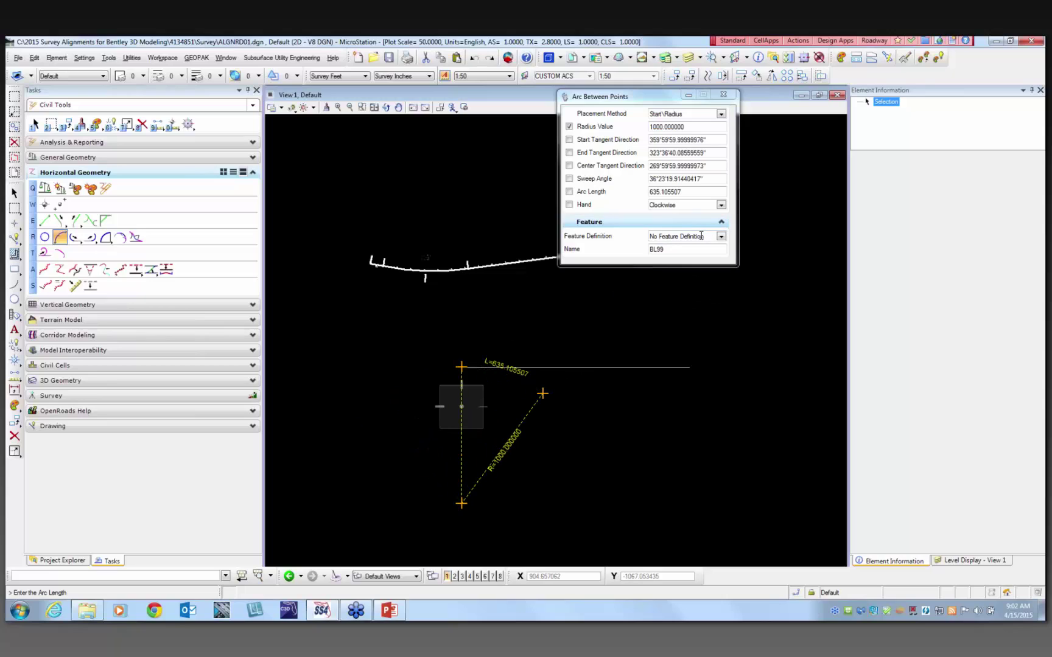
pyautogui.doubleClick(668, 250)
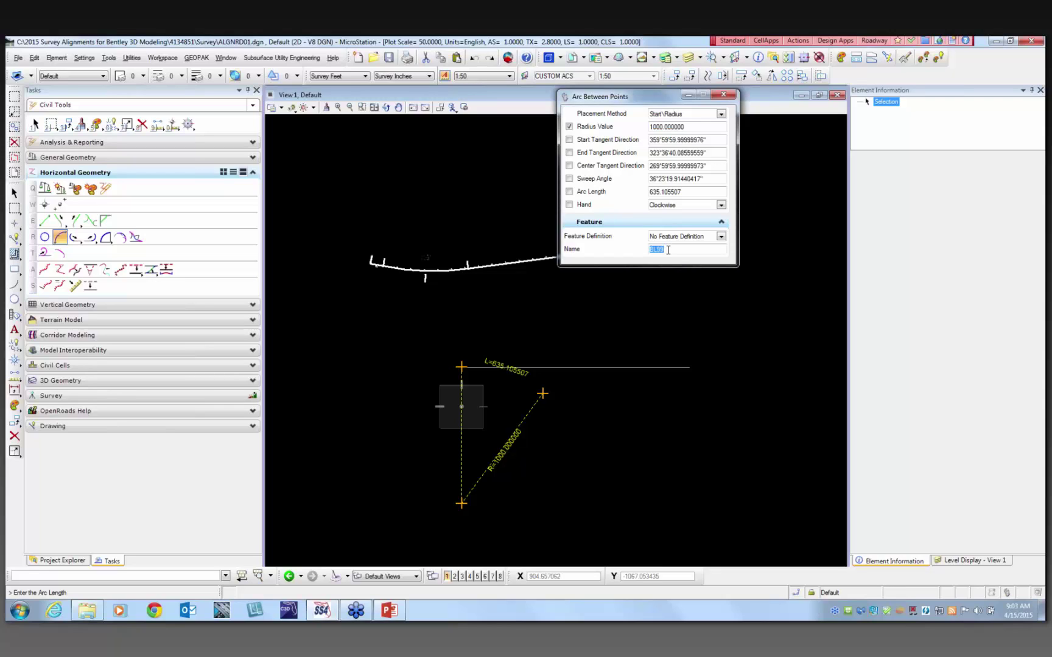
pyautogui.write('B')
pyautogui.press('Tab')
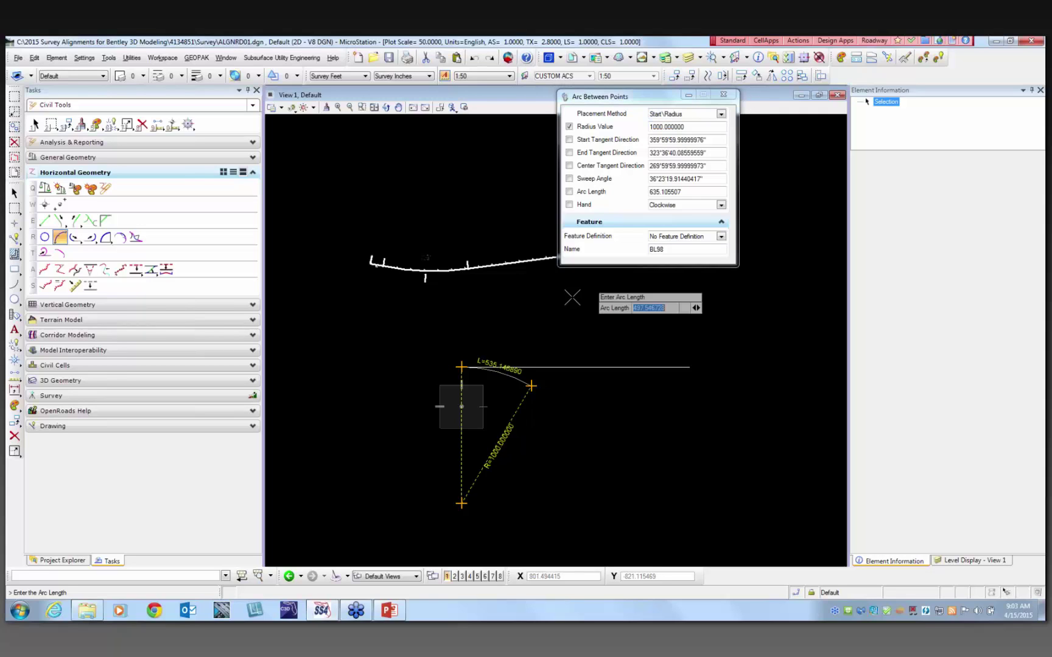
pyautogui.click(334, 399)
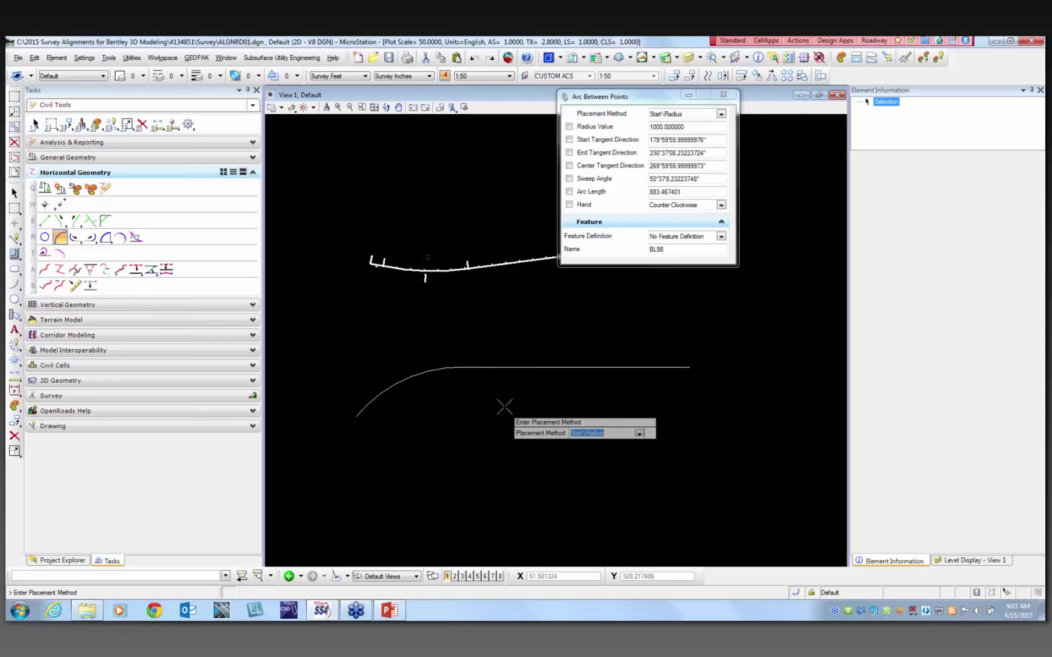
pyautogui.rightClick(502, 401)
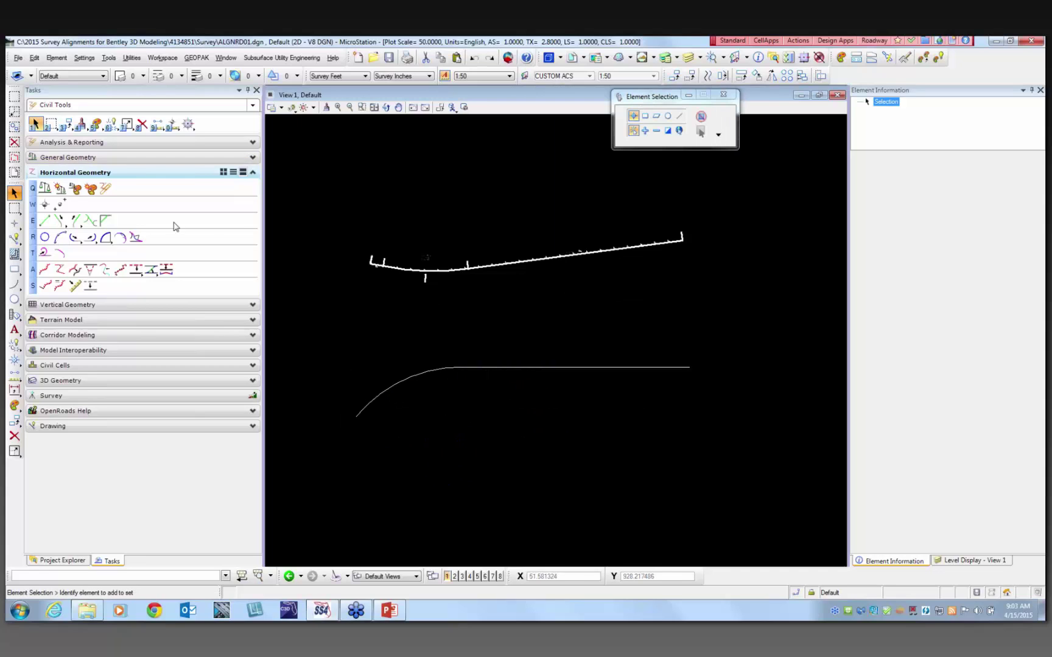
# Compare the properties of the horizontal line and the new arc.
pyautogui.click(513, 368)
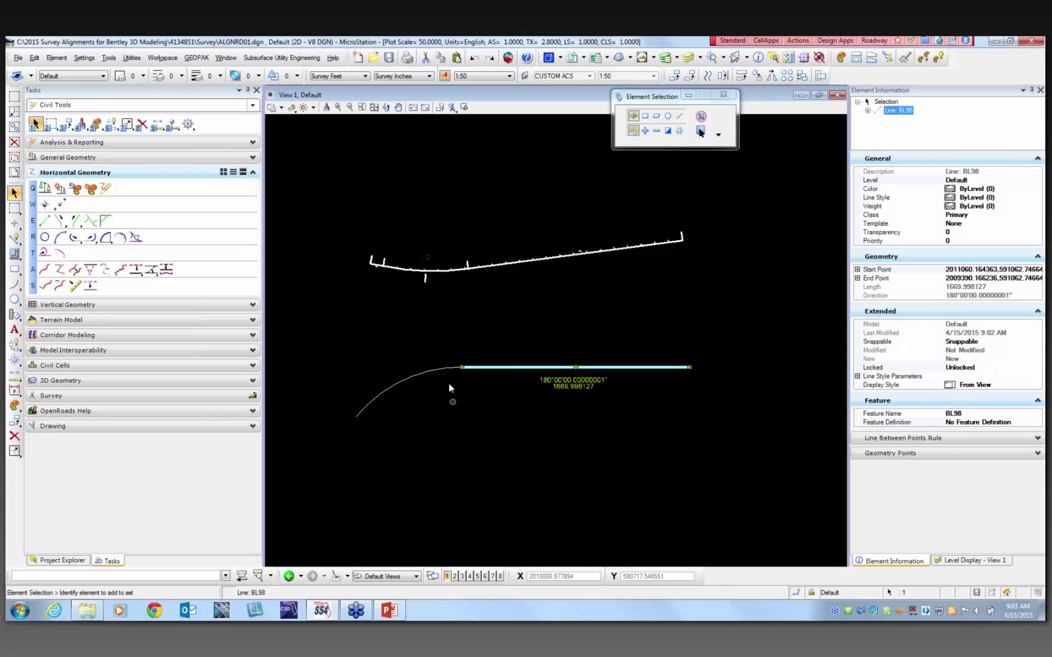
pyautogui.click(422, 369)
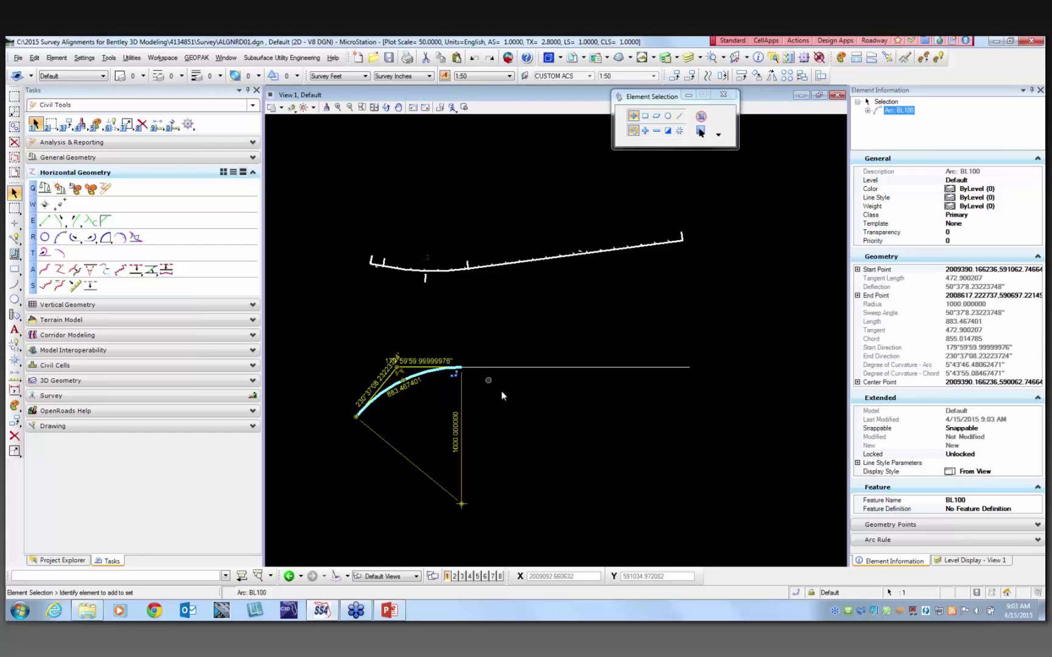
pyautogui.click(710, 367)
# Try moving the line's free east end upward for a length of about 1862 ft, and undo the move.
pyautogui.click(694, 369)
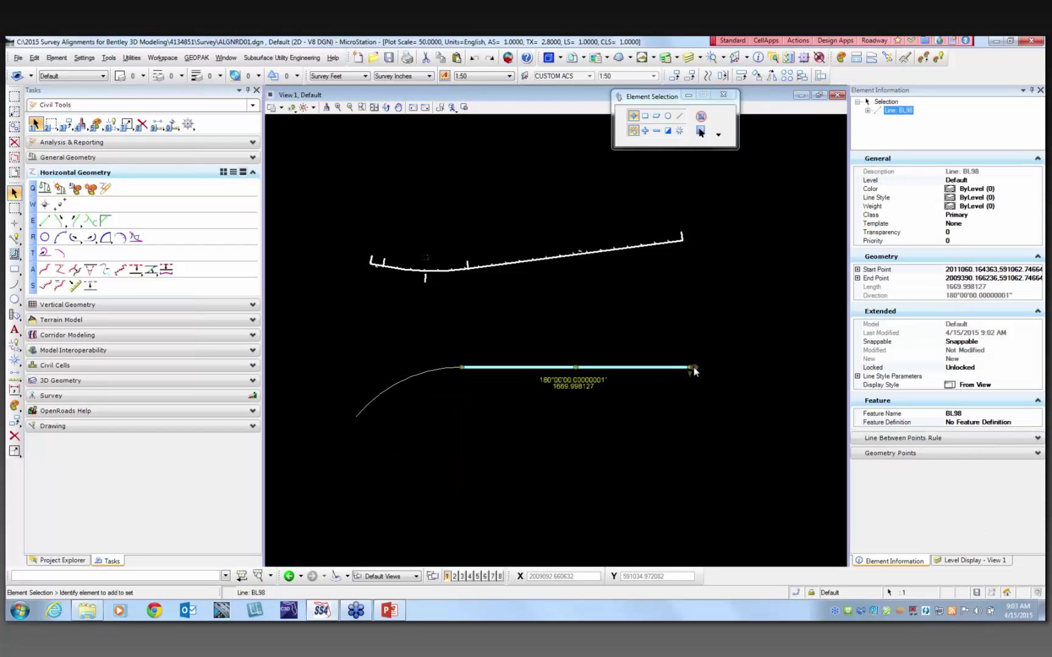
pyautogui.click(694, 367)
pyautogui.click(704, 290)
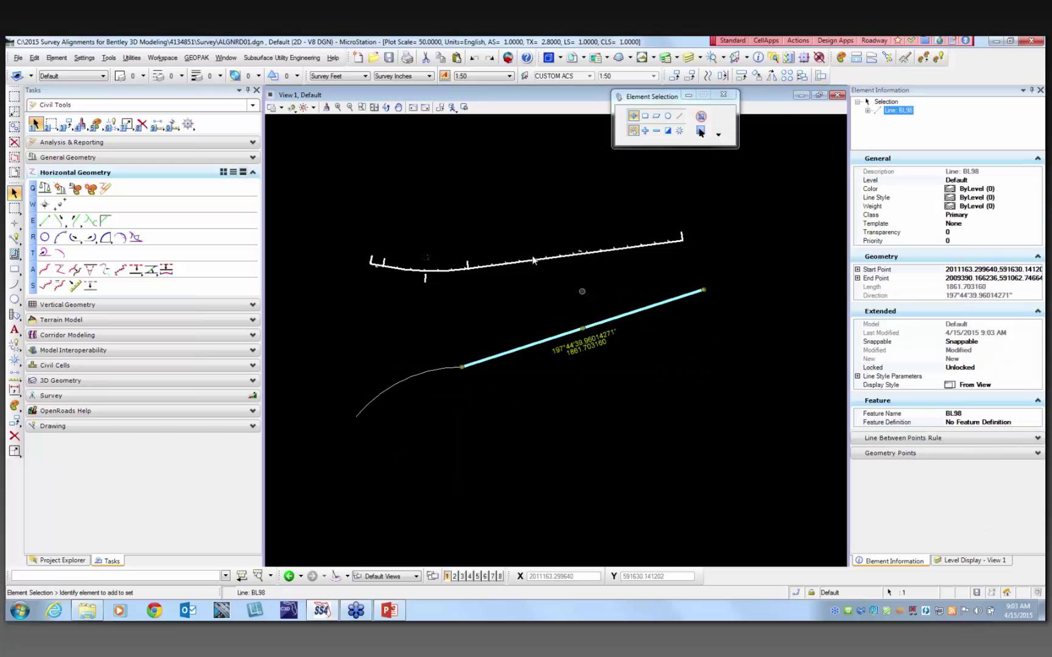
pyautogui.click(474, 58)
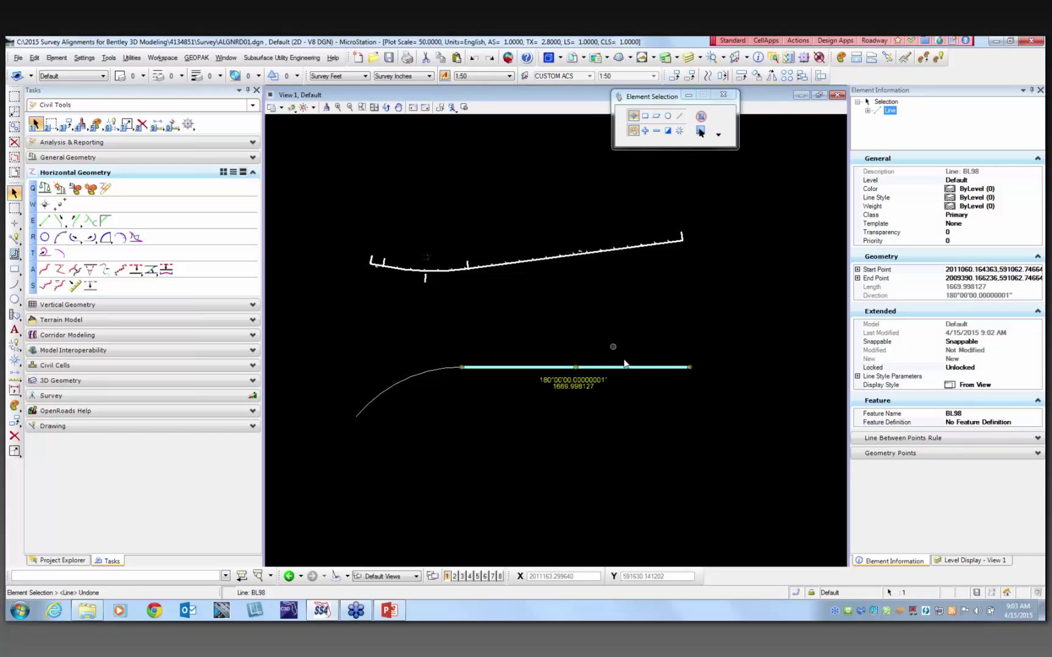
# Review the feature name and feature definition of the arc and of the line, and clear the selection.
pyautogui.click(428, 394)
pyautogui.click(424, 375)
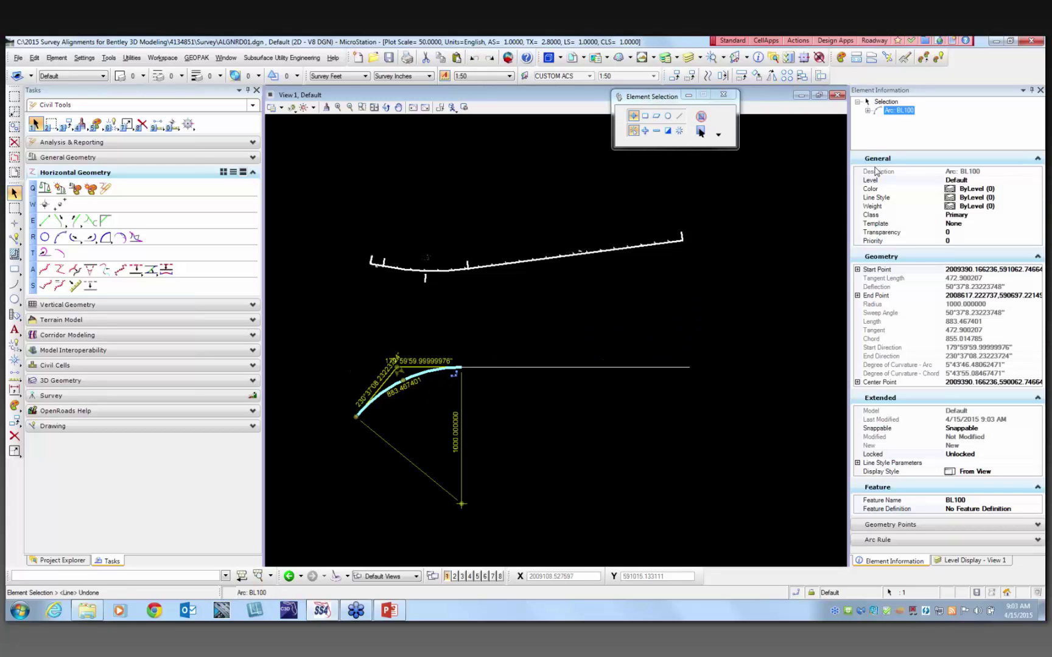
pyautogui.click(896, 115)
pyautogui.click(895, 115)
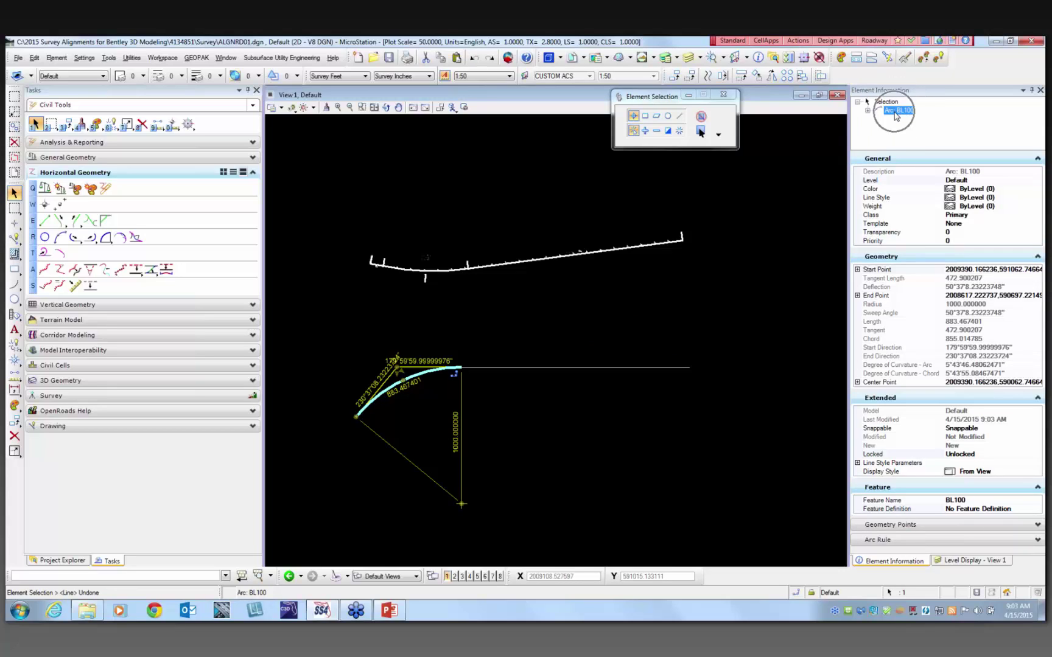
pyautogui.click(639, 447)
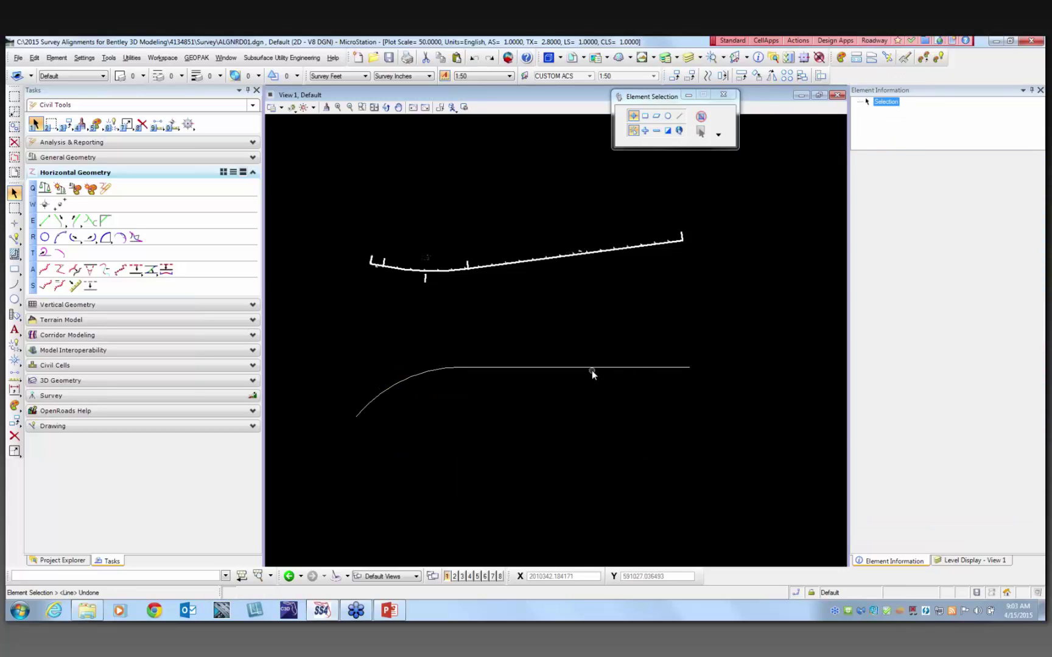
pyautogui.click(632, 368)
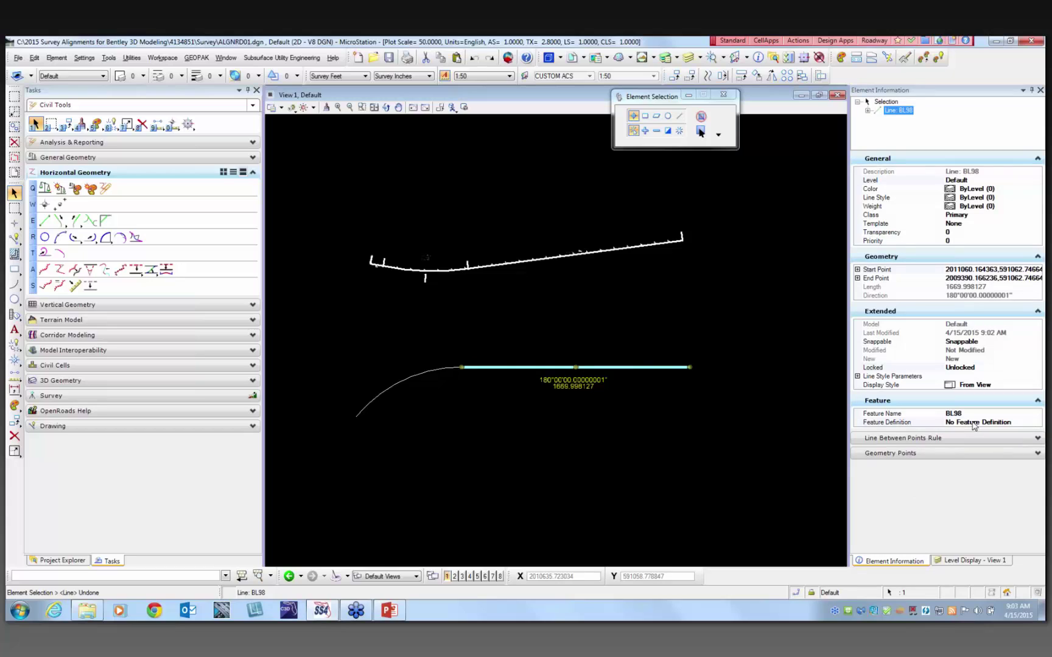
pyautogui.click(385, 438)
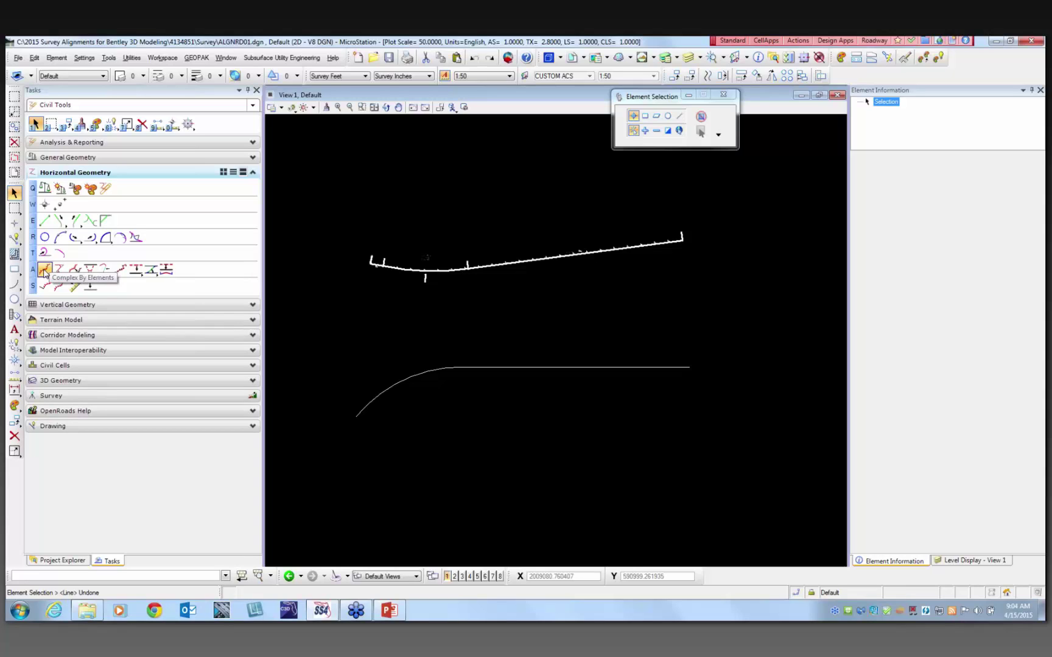
# Combine the arc and the line into one complex element named CL100, running from the arc's free west end toward the east.
pyautogui.click(44, 270)
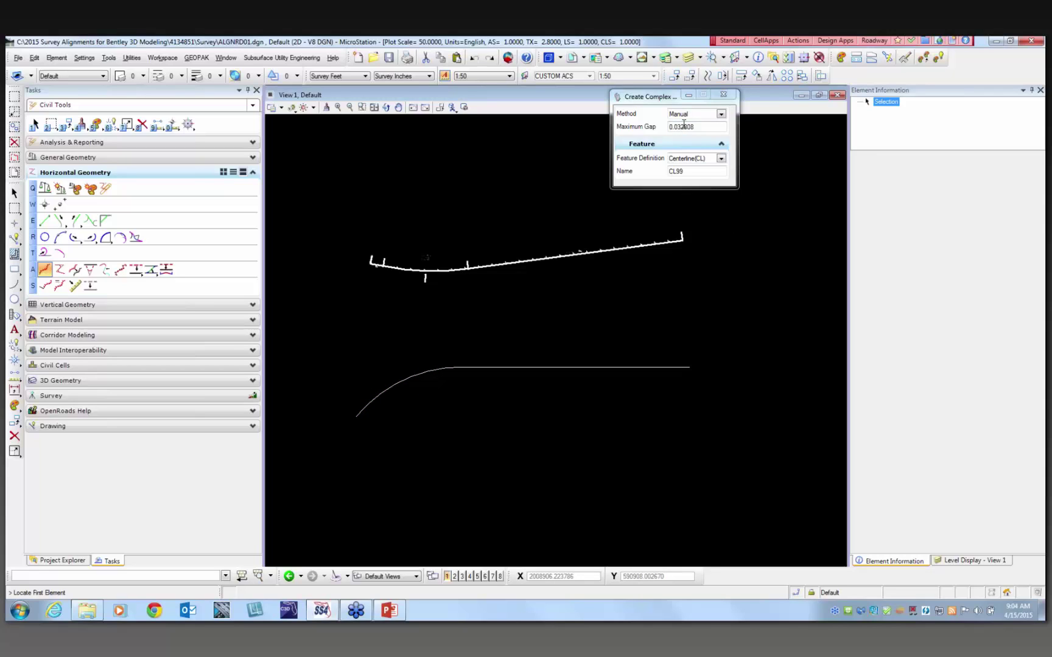
pyautogui.doubleClick(689, 170)
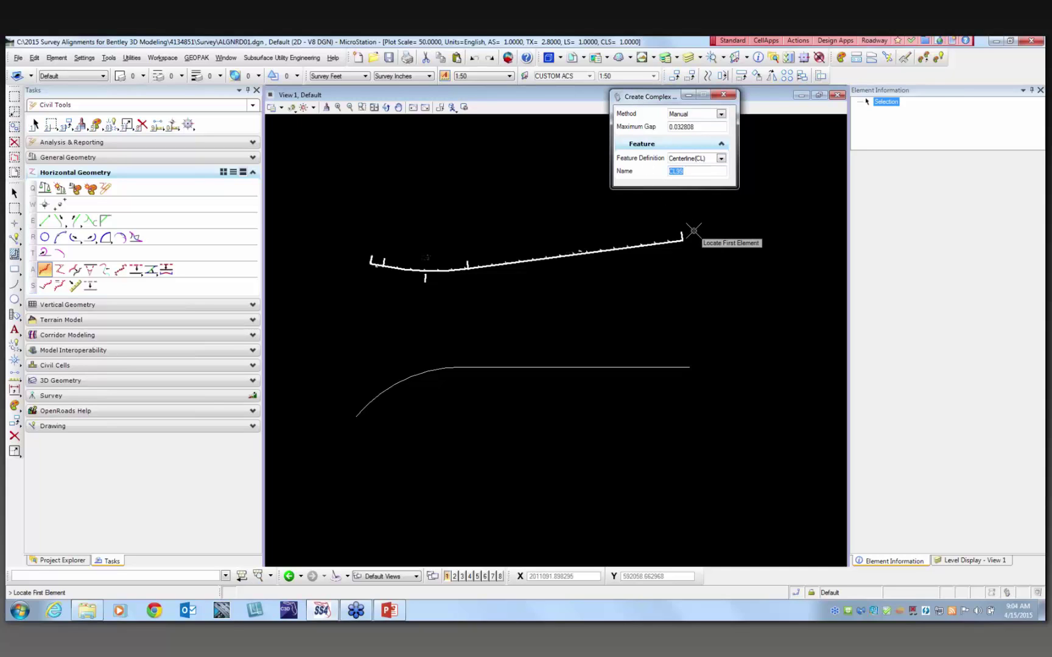
pyautogui.write('C')
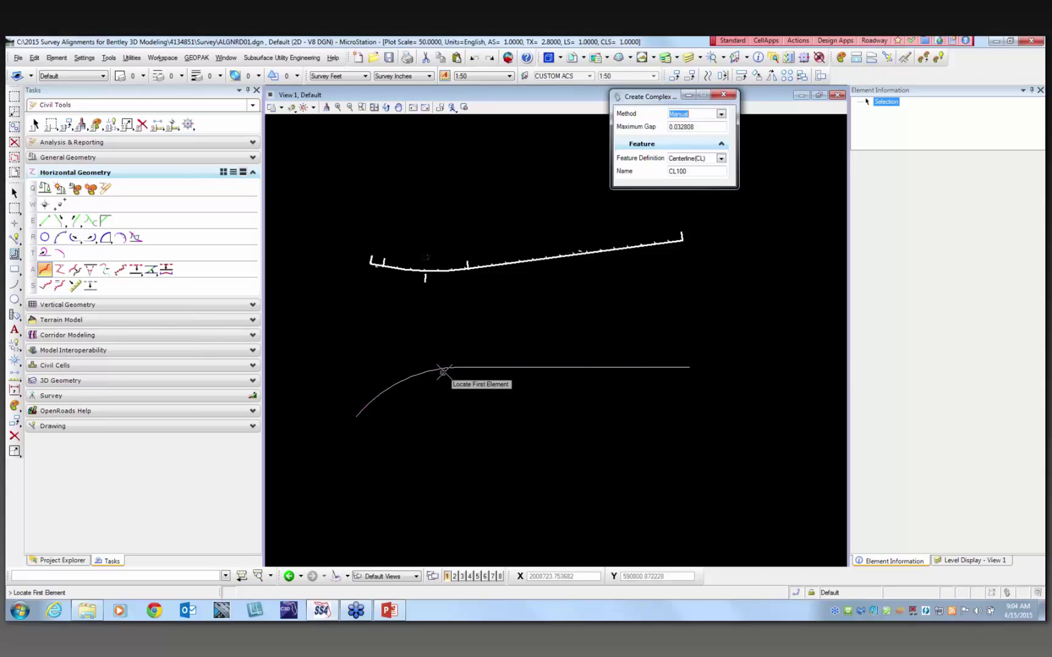
pyautogui.click(366, 405)
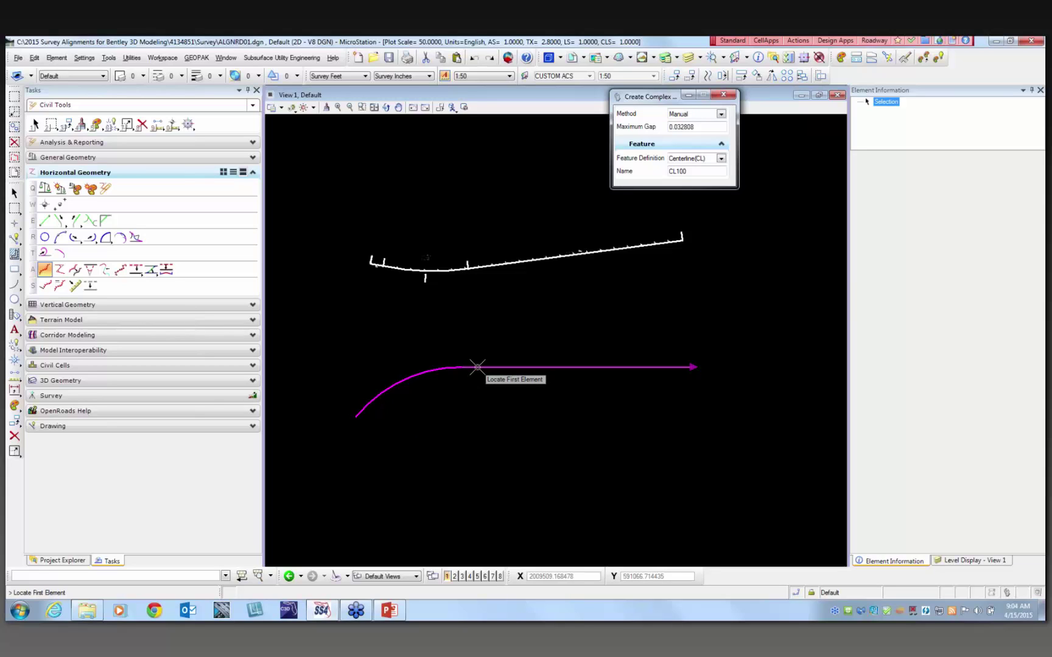
pyautogui.click(478, 368)
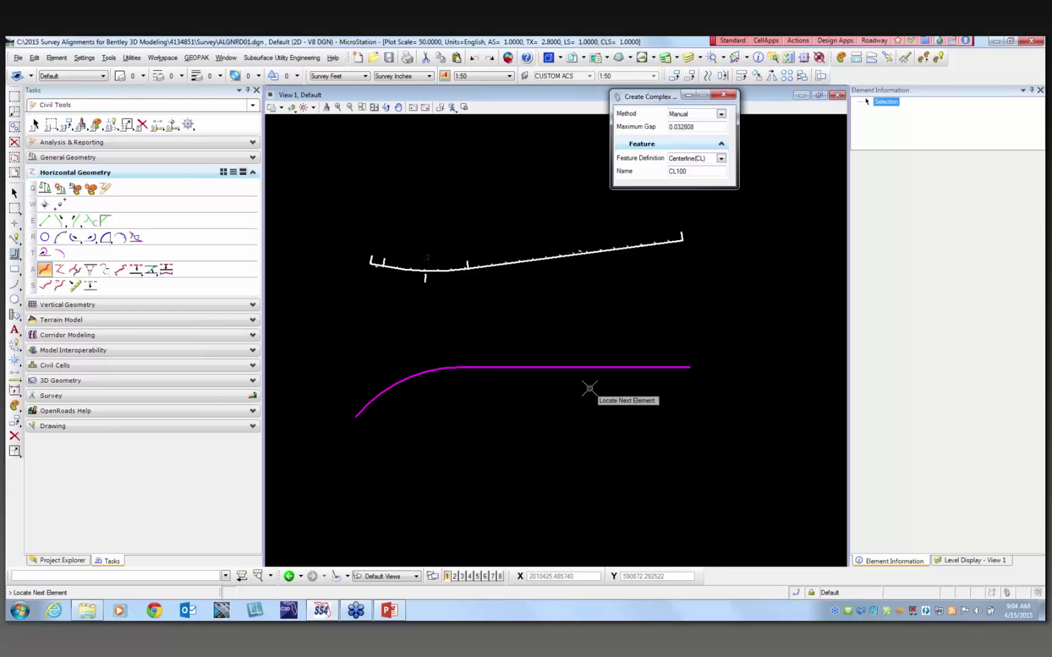
pyautogui.rightClick(547, 396)
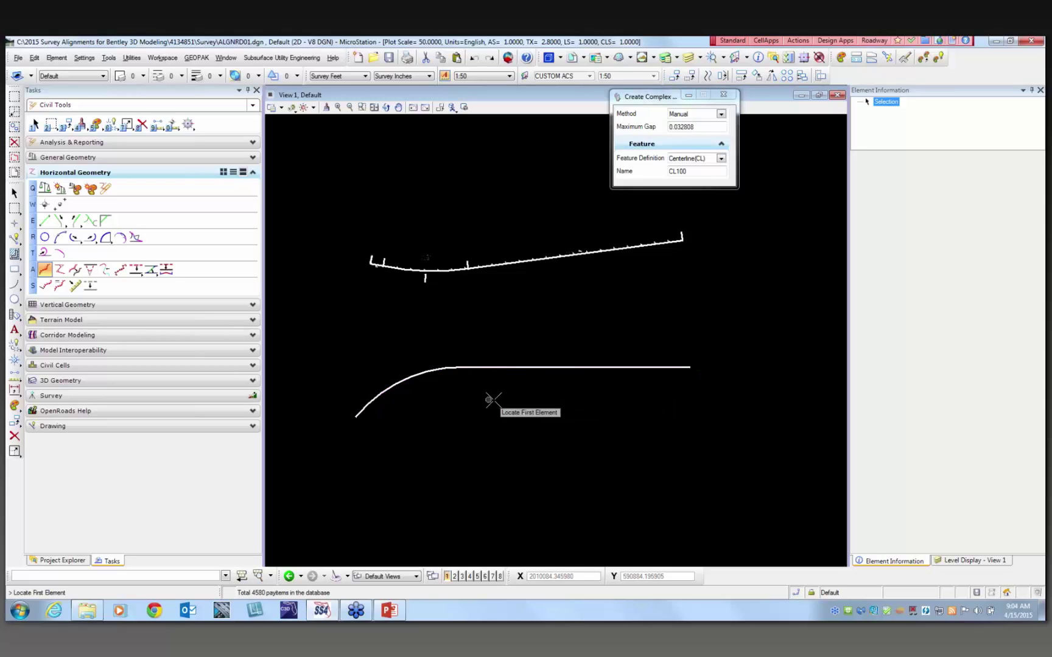
# Review the properties and component elements of the new complex element, and clear the selection.
pyautogui.click(15, 194)
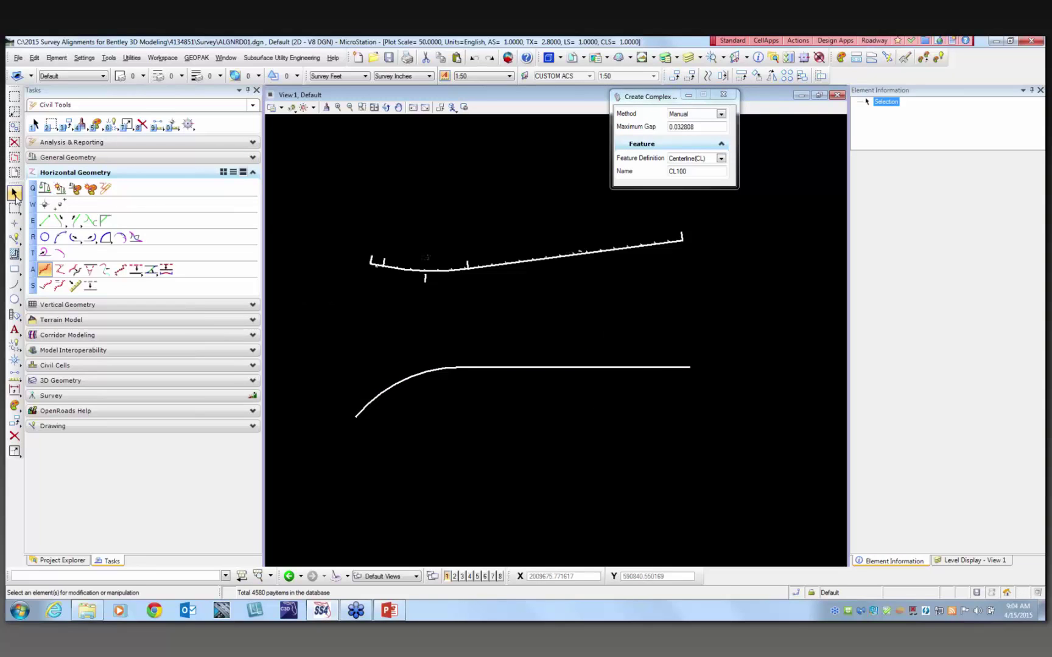
pyautogui.click(417, 379)
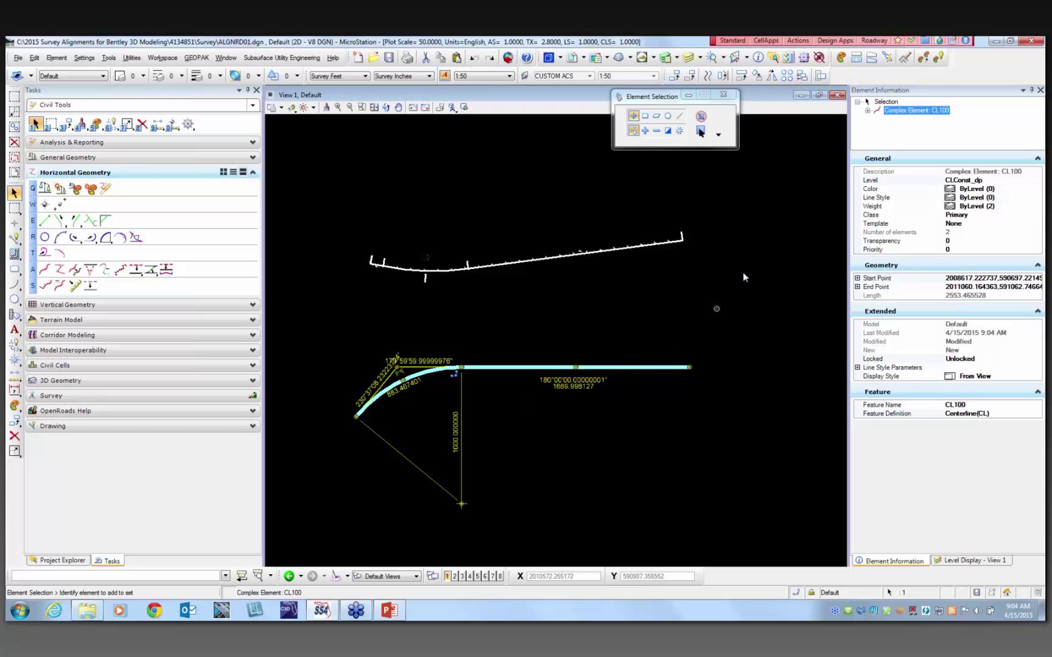
pyautogui.click(869, 111)
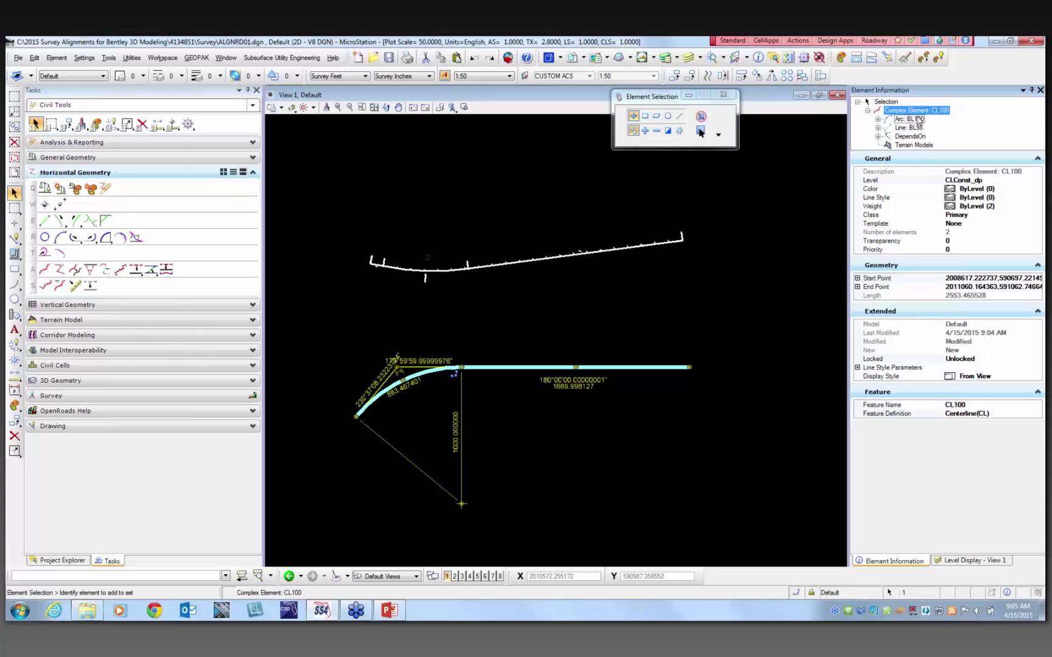
pyautogui.click(686, 316)
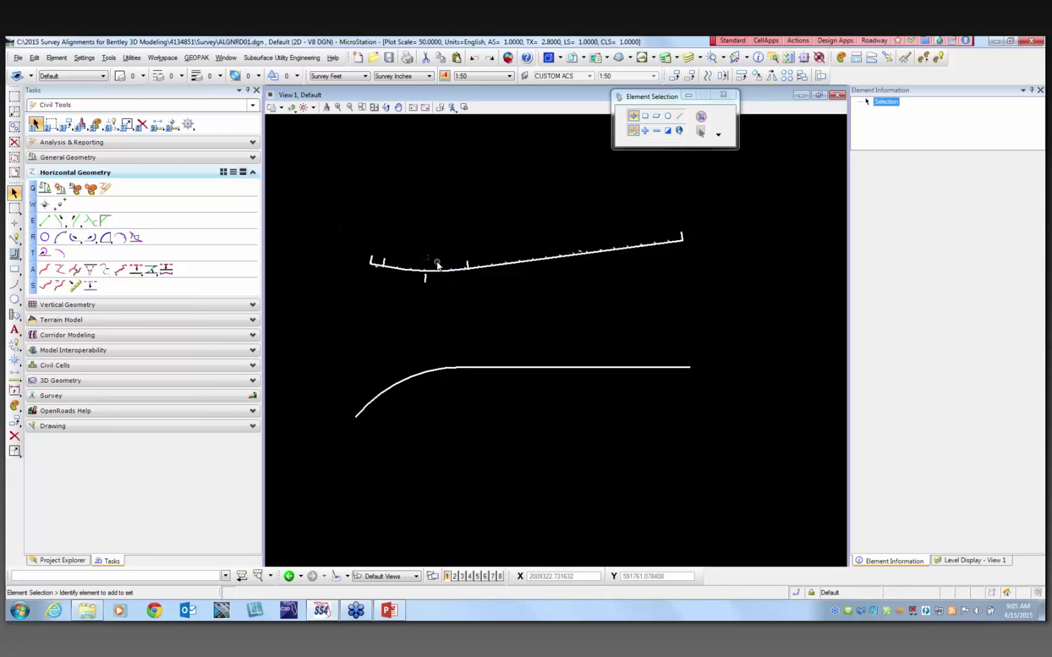
# Define the complex element's starting station as 10+00 at a start distance of 0, after trying a start distance of 500.
pyautogui.click(44, 286)
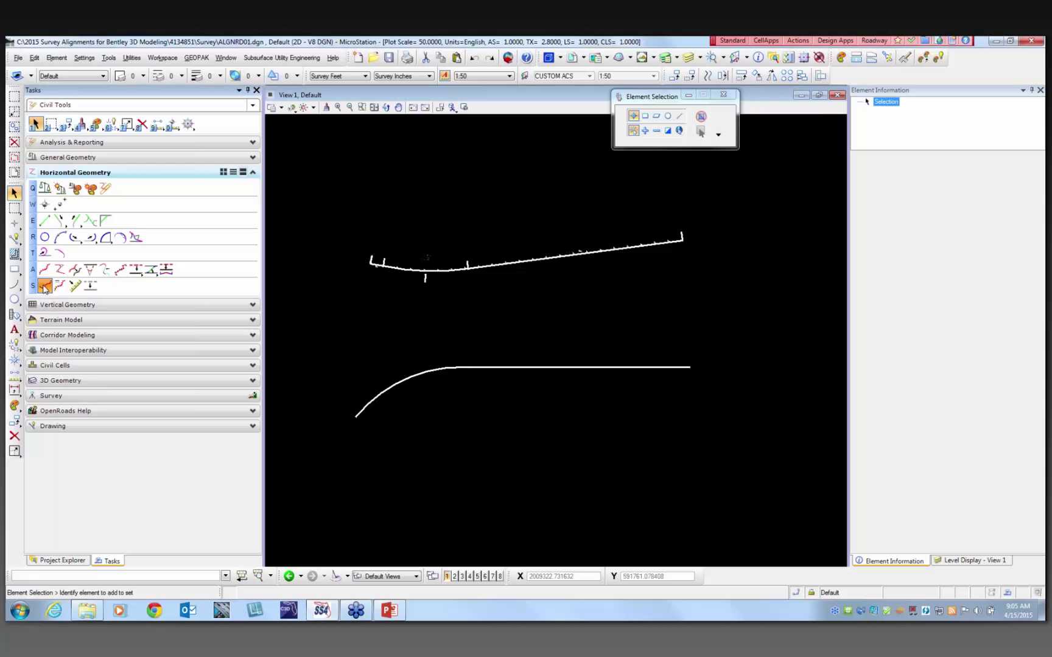
pyautogui.click(403, 379)
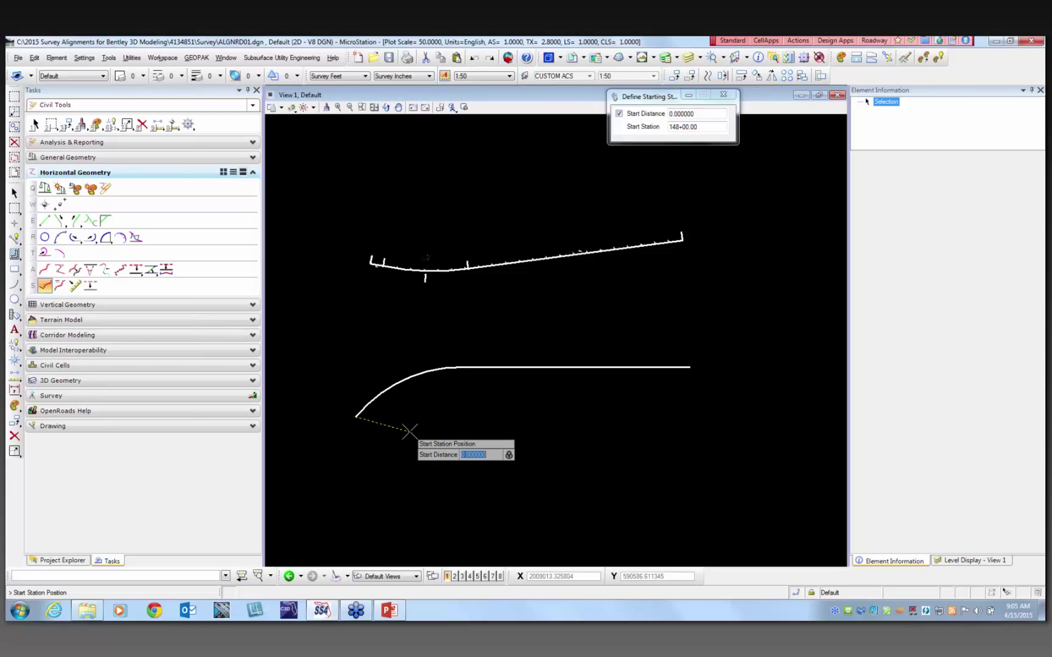
pyautogui.write('500')
pyautogui.press('Return')
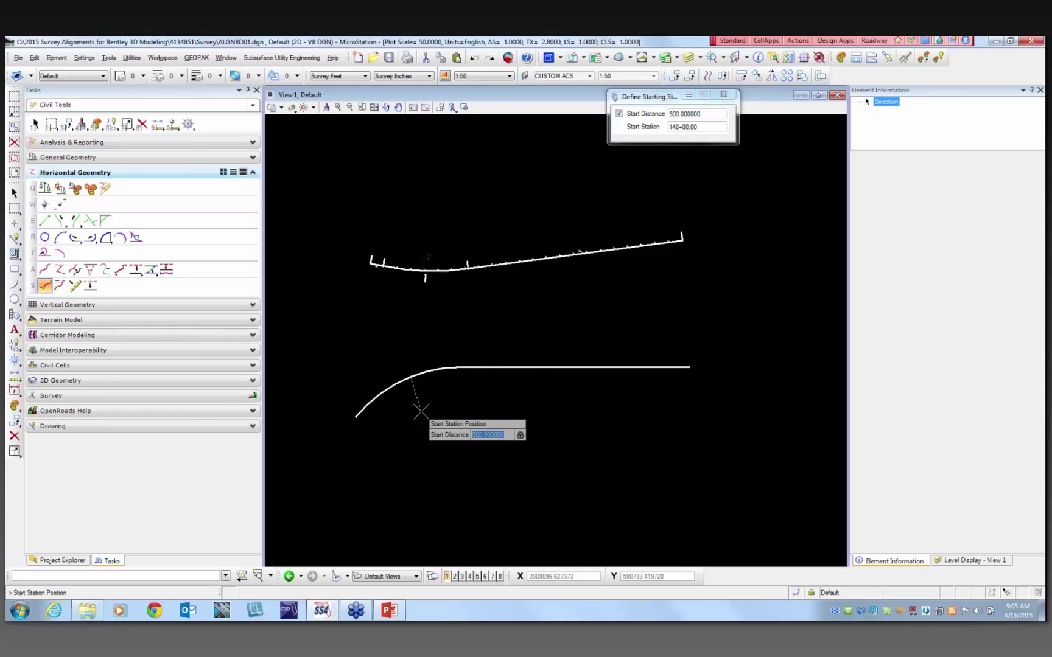
pyautogui.write('0')
pyautogui.press('Return')
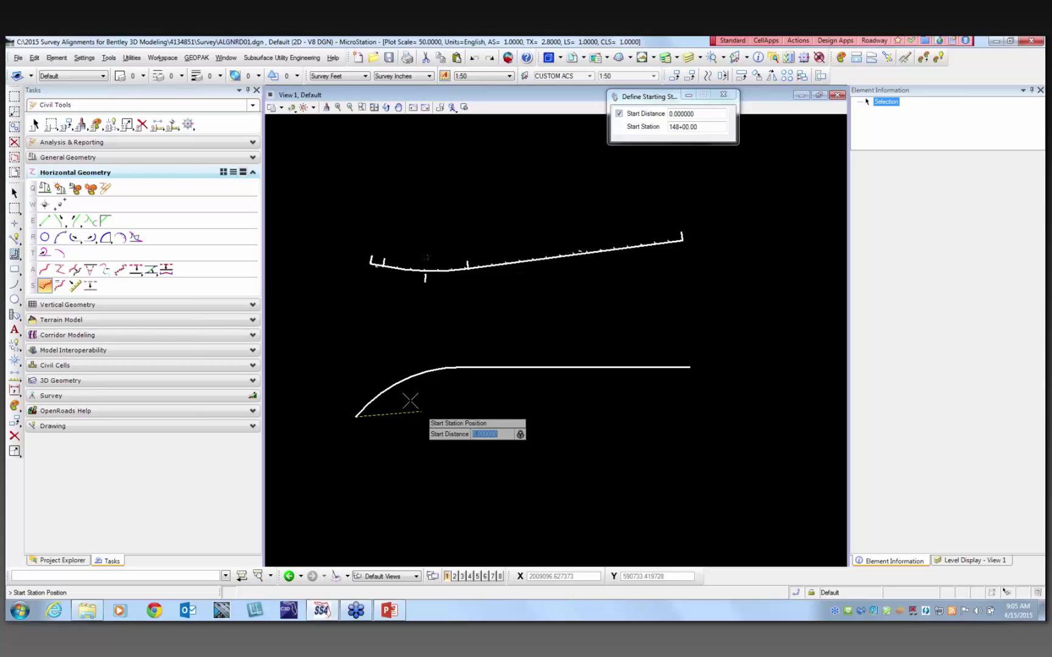
pyautogui.click(426, 438)
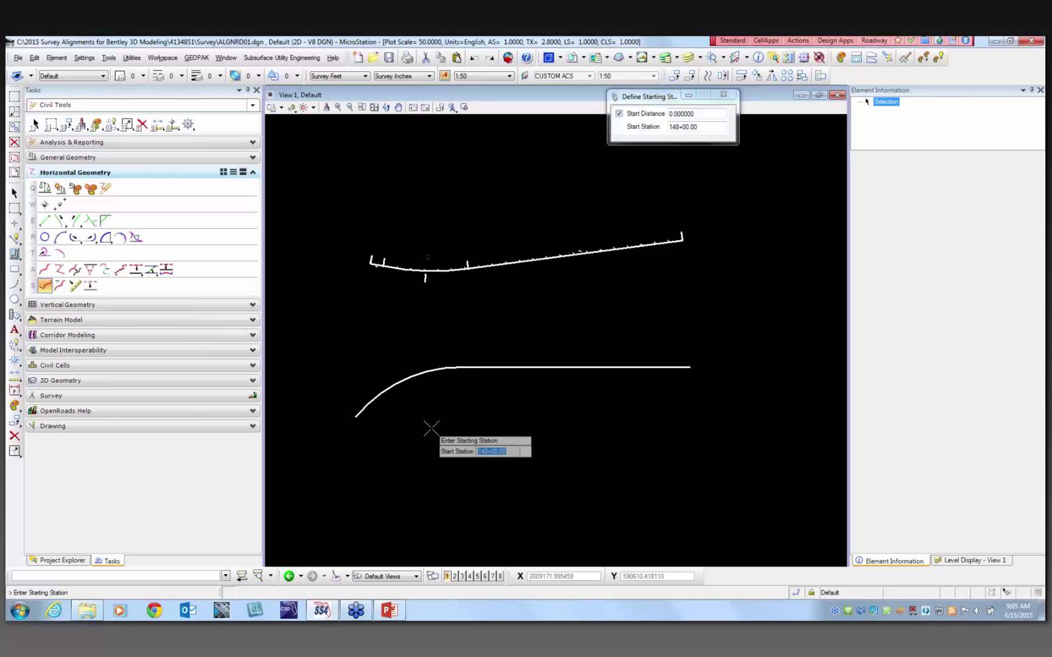
pyautogui.write('10+')
pyautogui.press('Return')
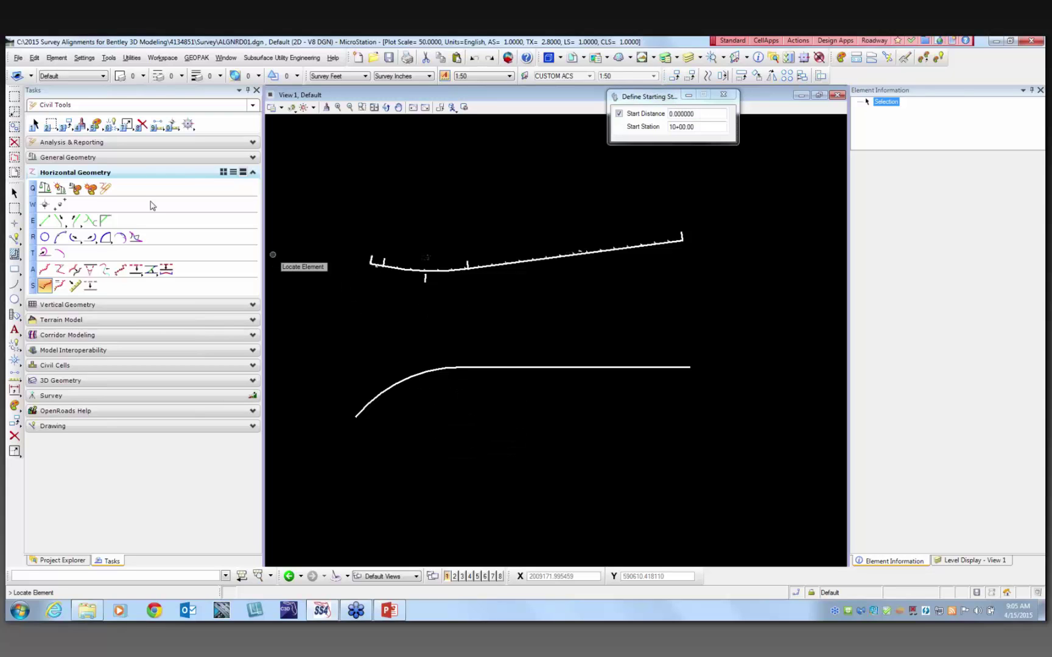
# Examine the starting station label and the stationing entry of the complex element, and clear the selection.
pyautogui.click(14, 194)
pyautogui.click(401, 379)
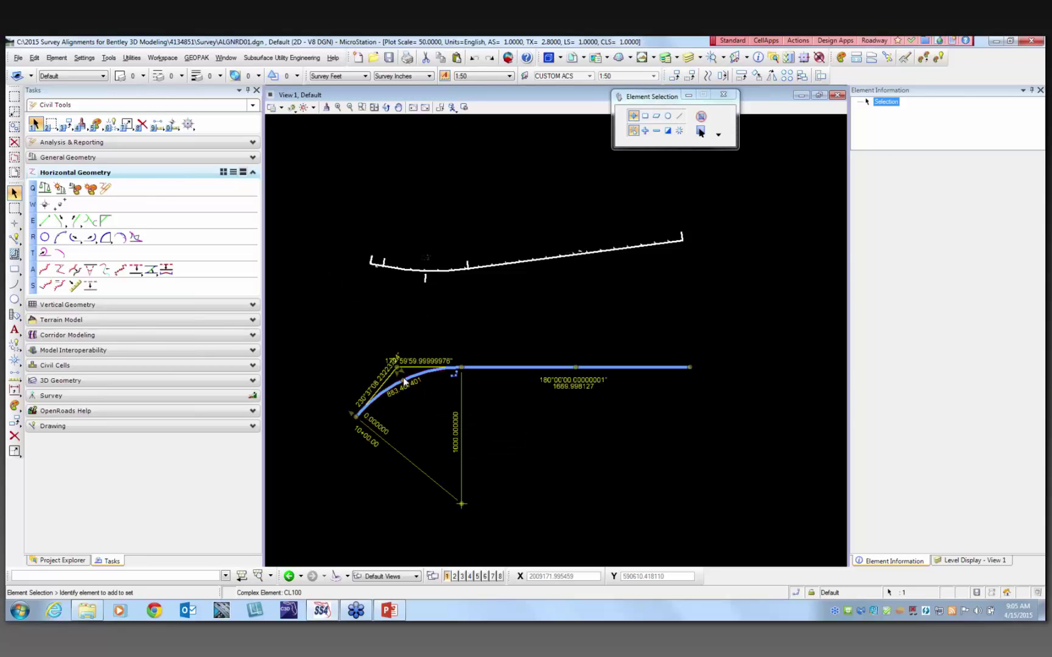
pyautogui.scroll(5, 370, 438)
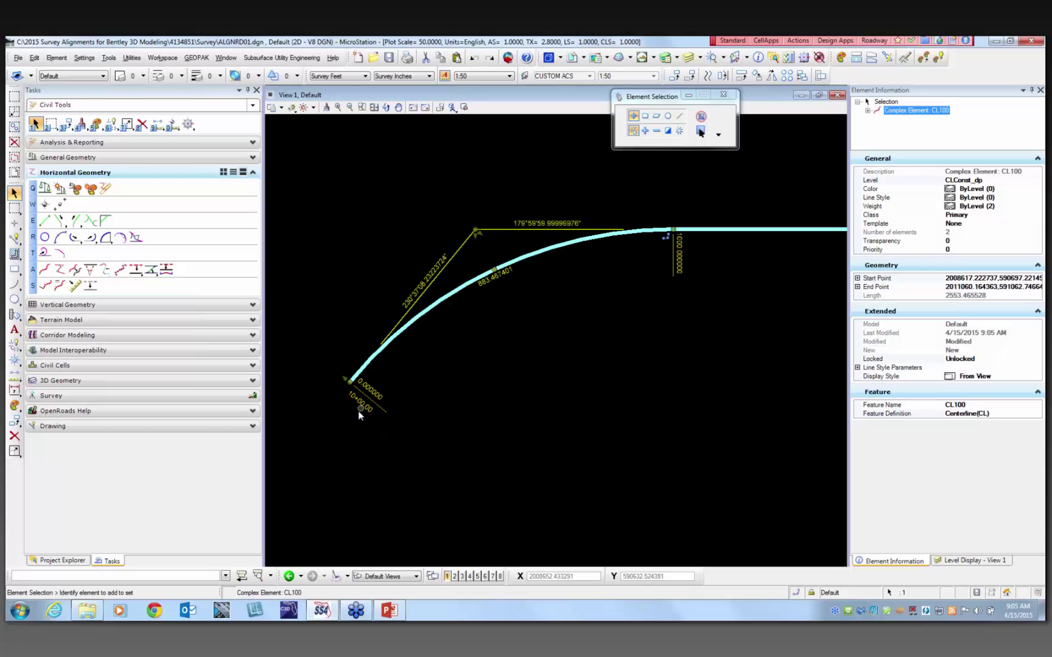
pyautogui.scroll(-5, 358, 414)
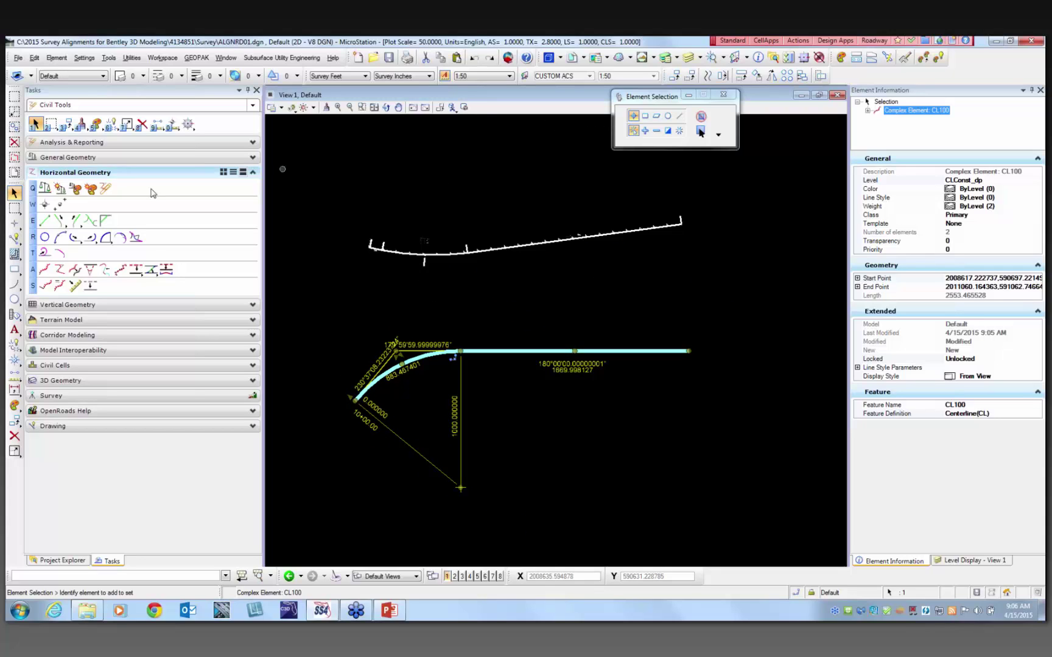
pyautogui.click(869, 111)
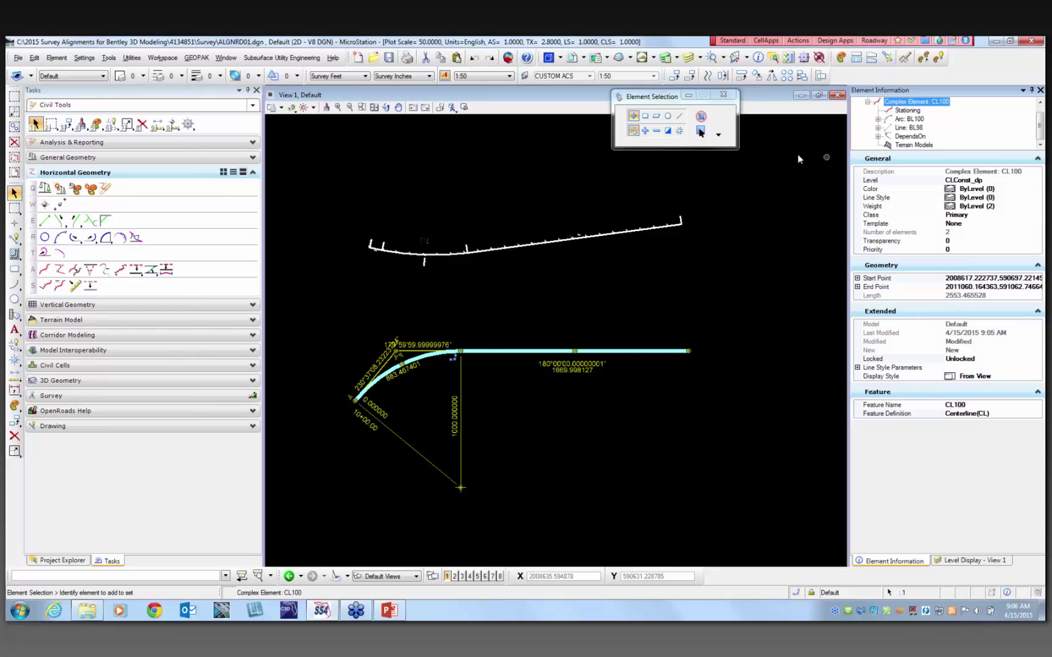
pyautogui.click(308, 302)
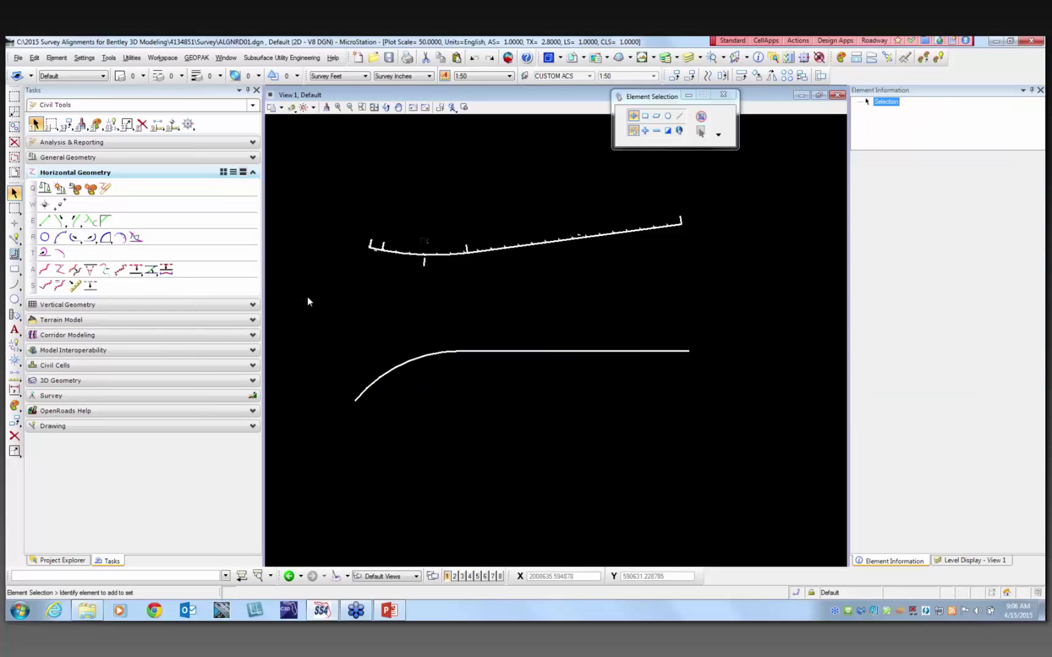
# Add a station equation to the complex element where the arc meets the line, with an ahead station of 30+00.
pyautogui.click(59, 287)
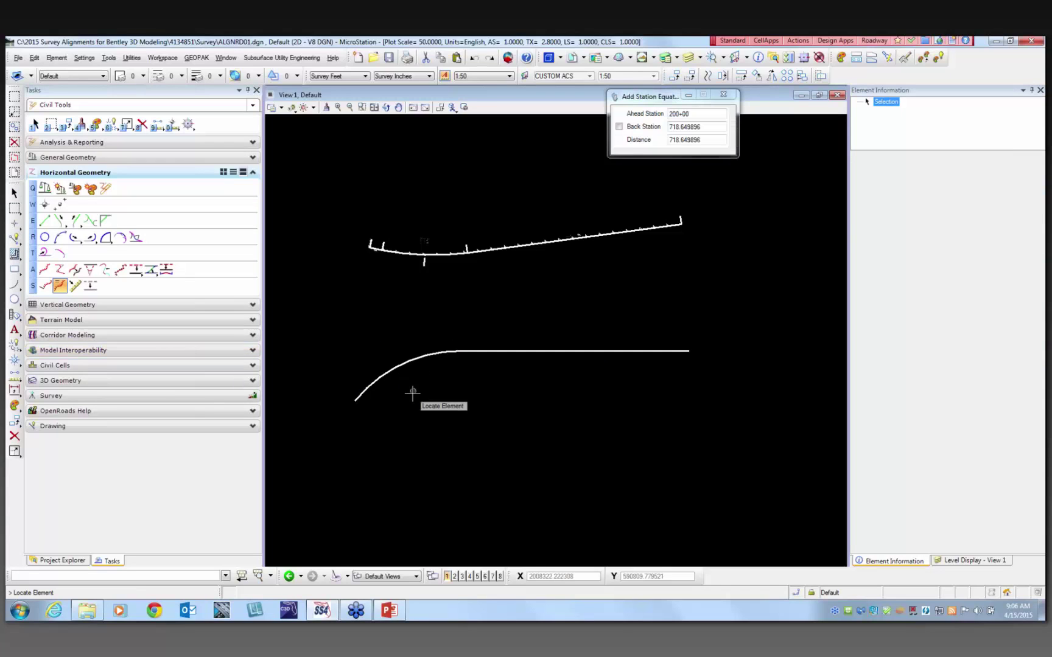
pyautogui.click(397, 364)
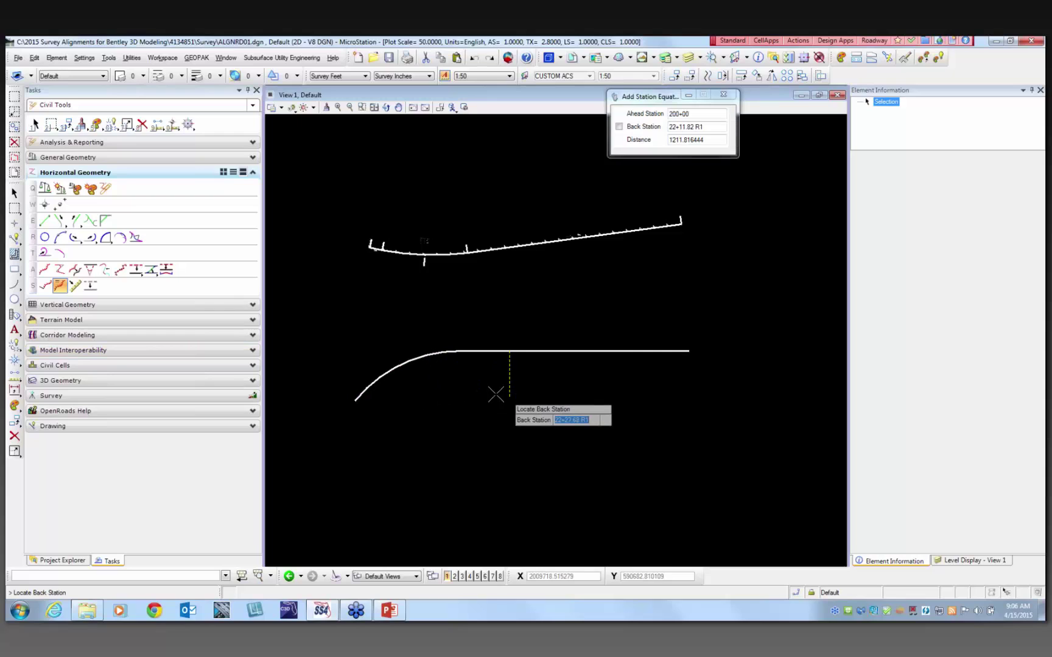
pyautogui.click(465, 399)
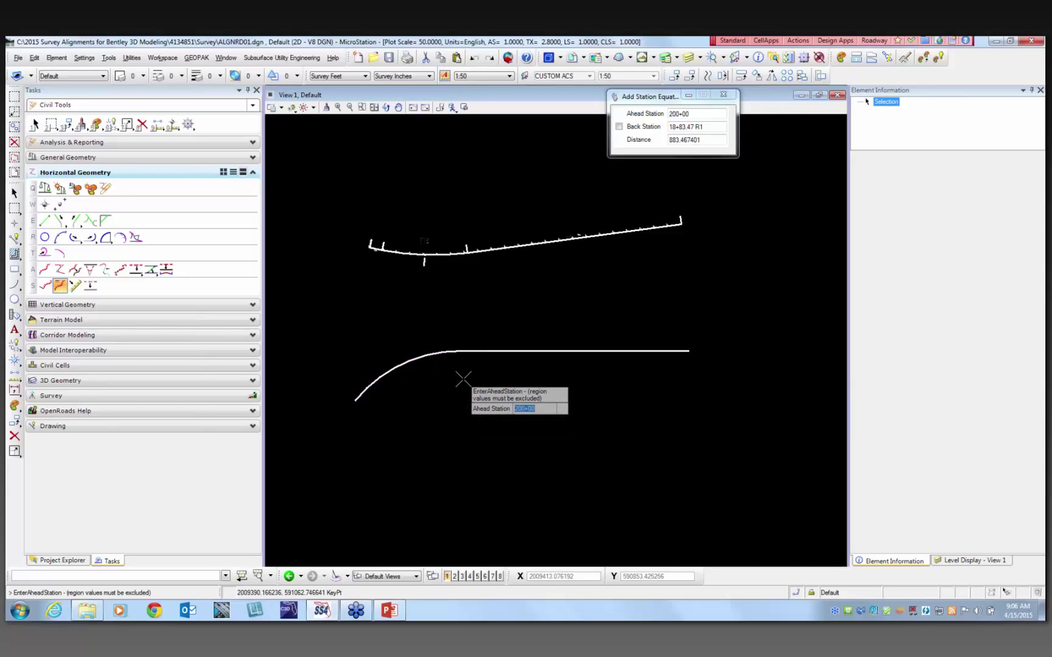
pyautogui.write('30')
pyautogui.press('Return')
pyautogui.click(13, 224)
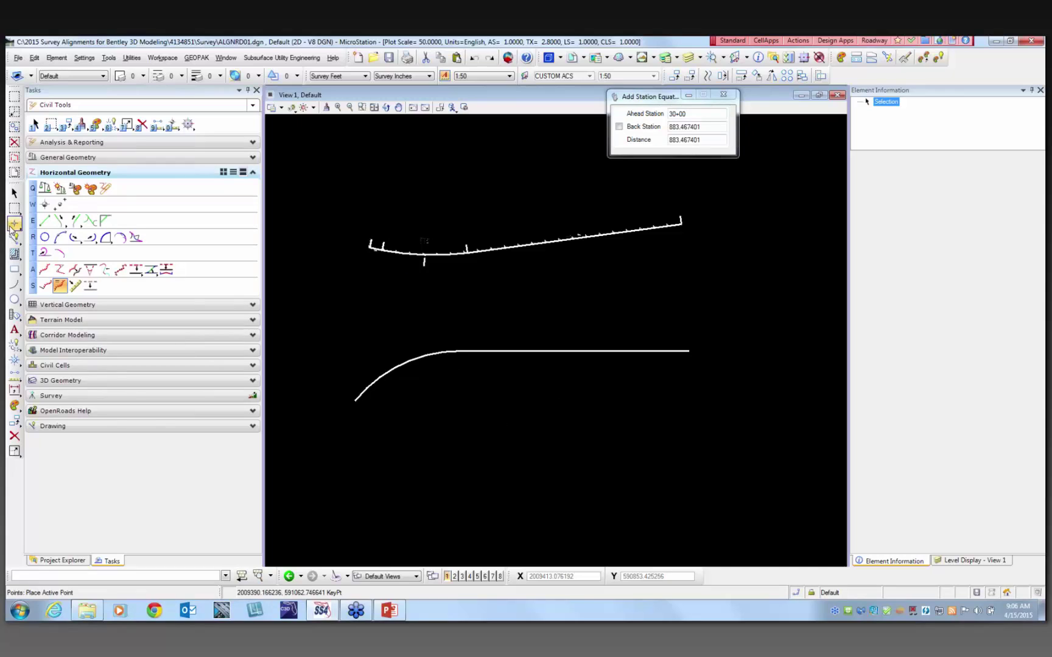
# Select the complex element and examine the station equation labels where the arc meets the line.
pyautogui.click(15, 193)
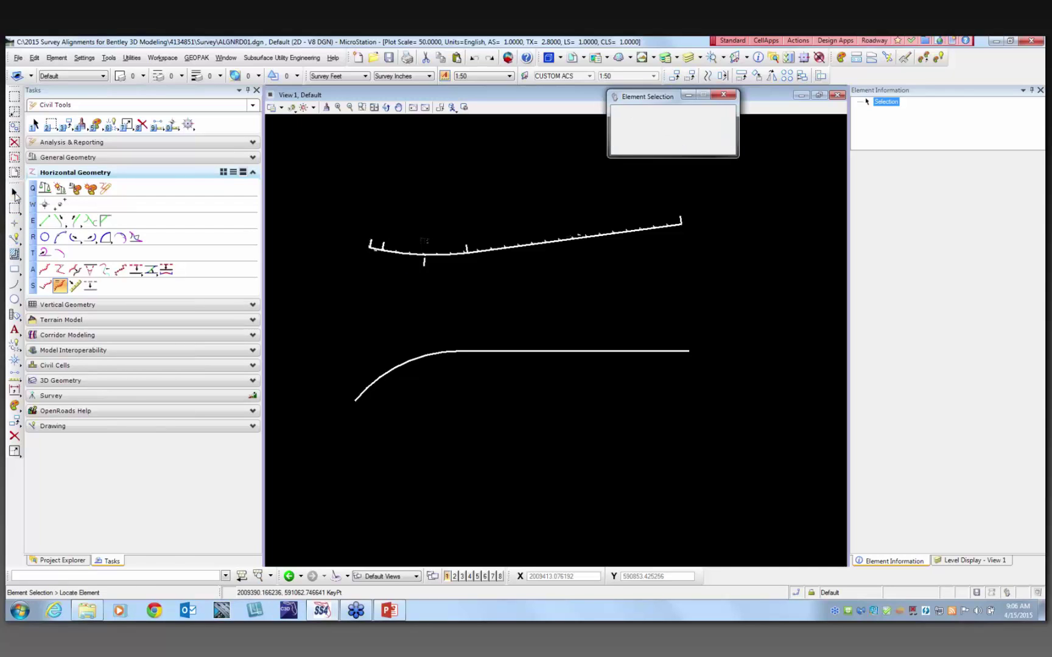
pyautogui.click(467, 352)
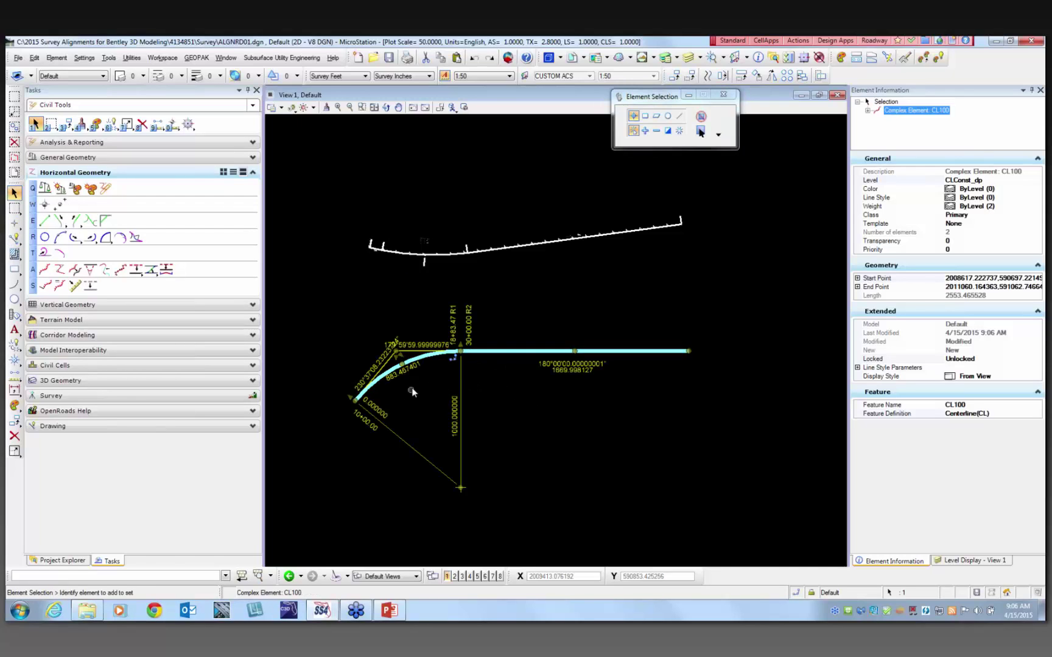
pyautogui.scroll(2, 439, 349)
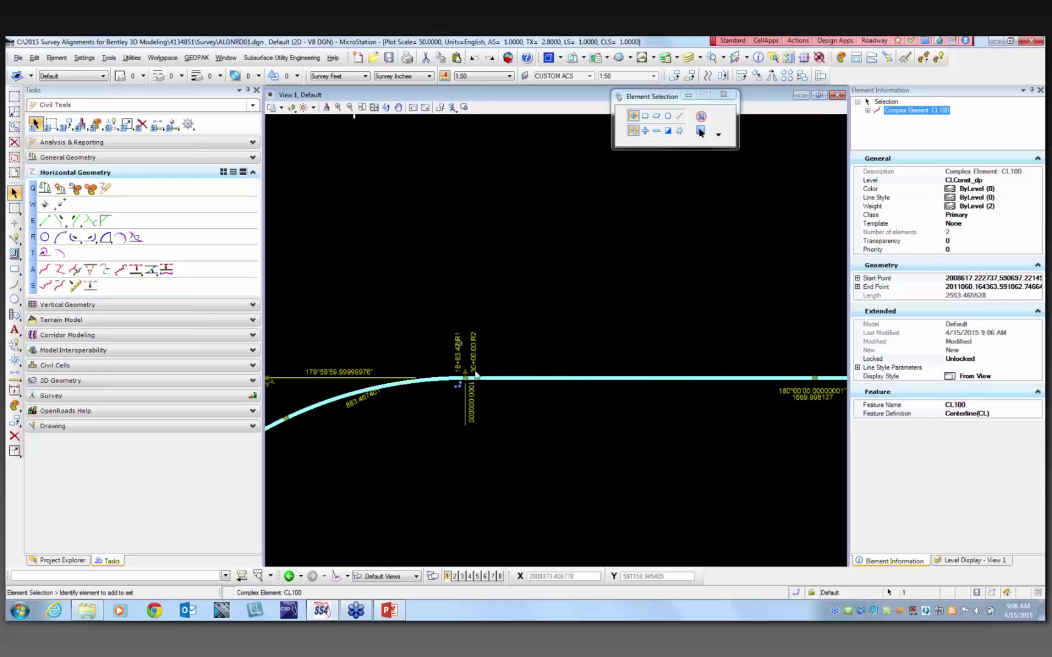
pyautogui.scroll(-2, 465, 379)
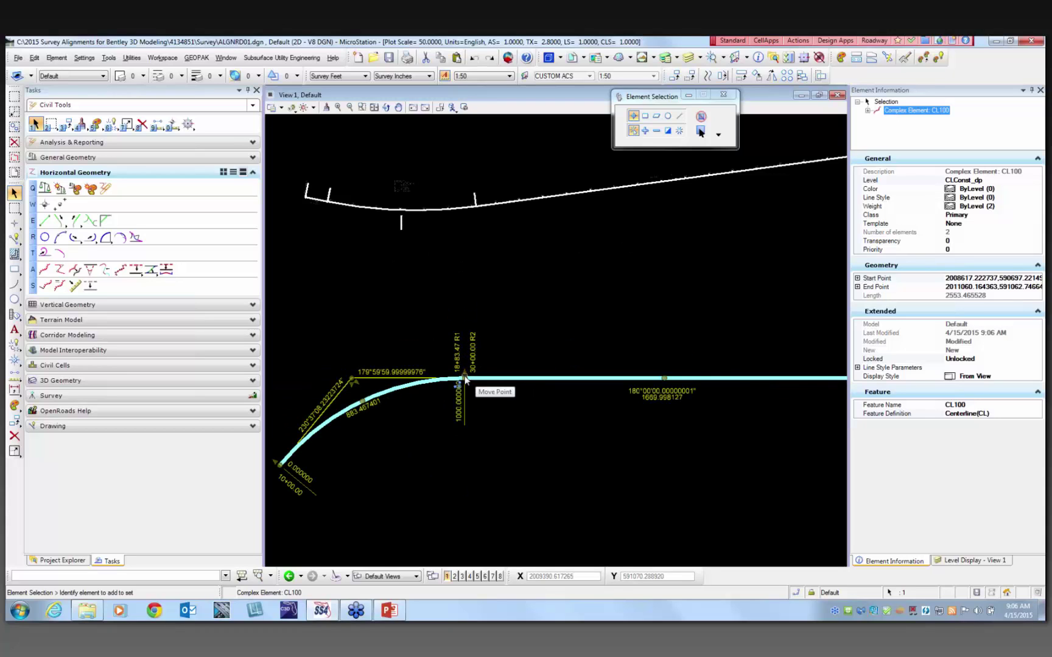
# Review the stationing and equation entries in the complex element's structure, enlarging the element tree to show all of them.
pyautogui.click(867, 111)
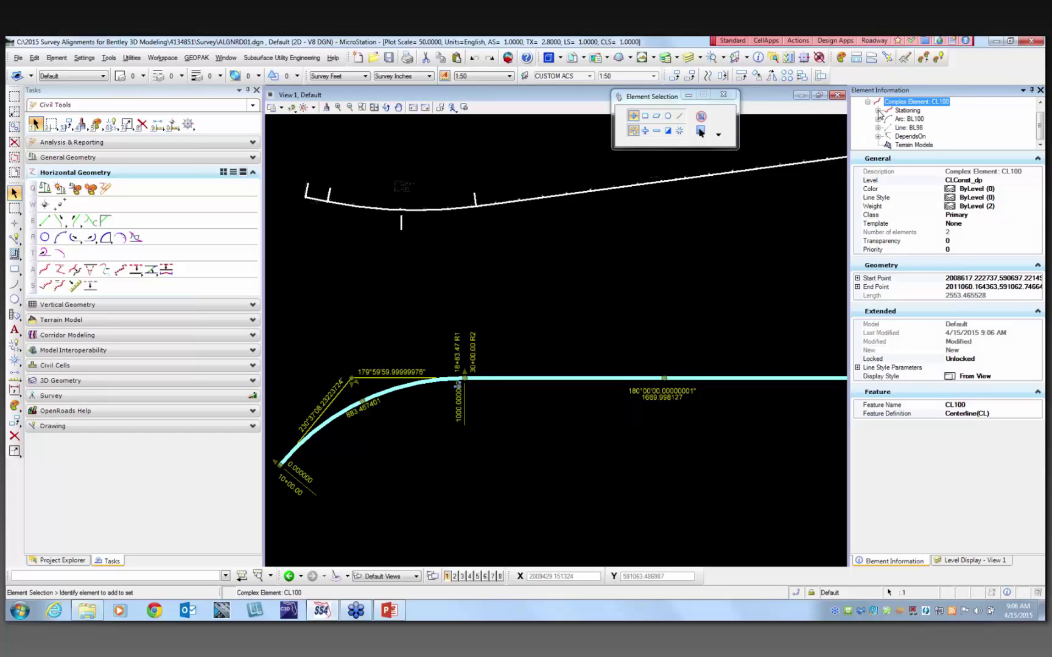
pyautogui.click(877, 111)
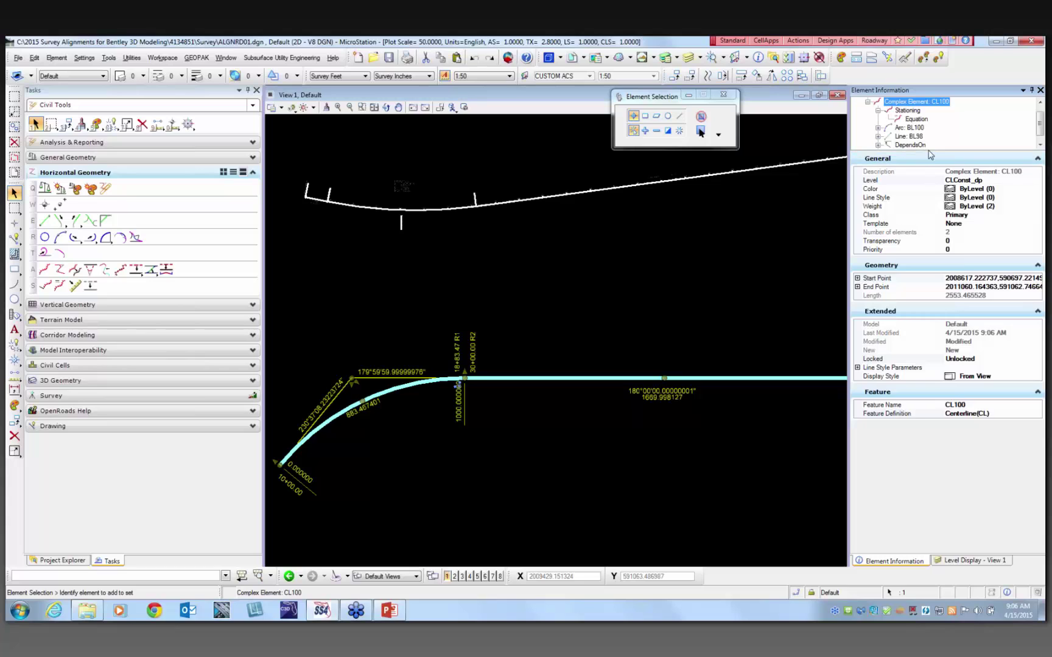
pyautogui.moveTo(928, 151); pyautogui.dragTo(928, 204)
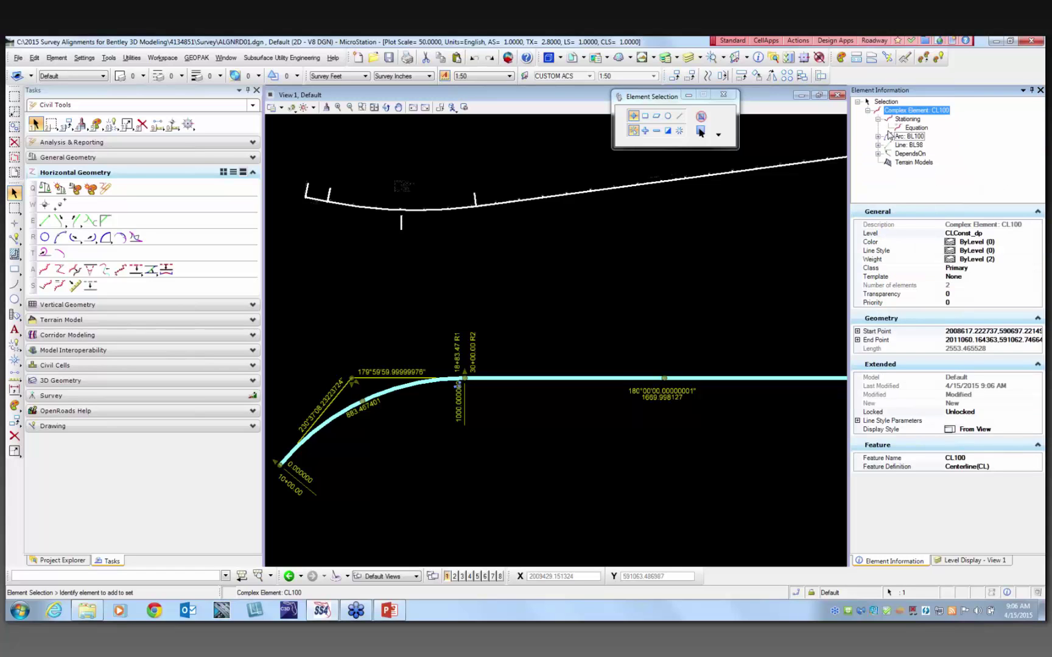
pyautogui.click(915, 128)
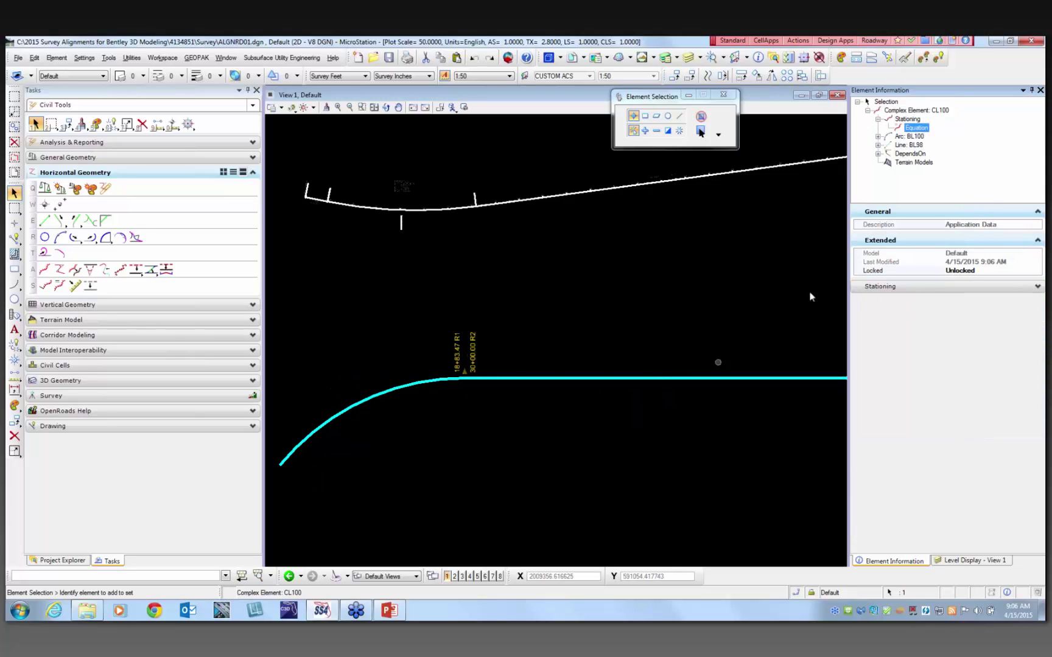
pyautogui.click(910, 119)
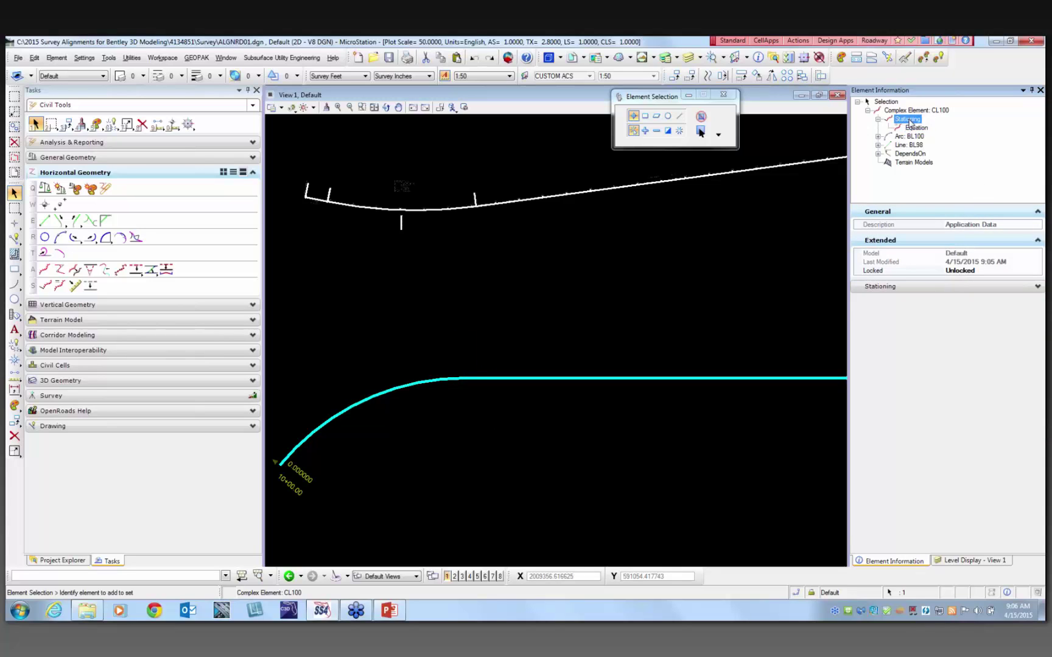
pyautogui.click(913, 128)
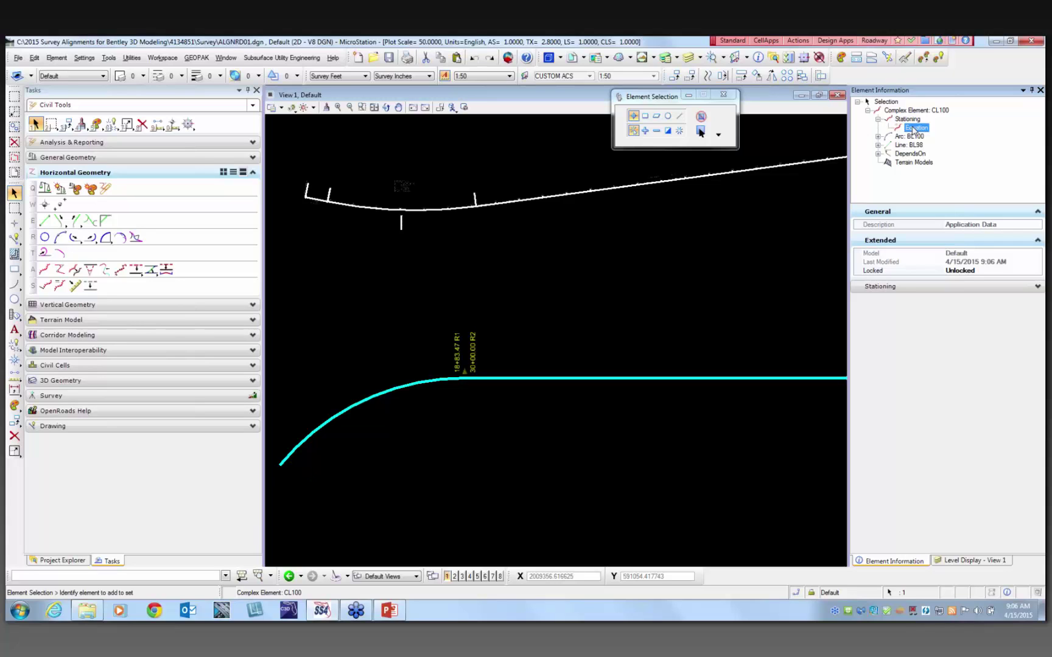
# Clear the current selection and delete the complex element CL100.
pyautogui.click(722, 257)
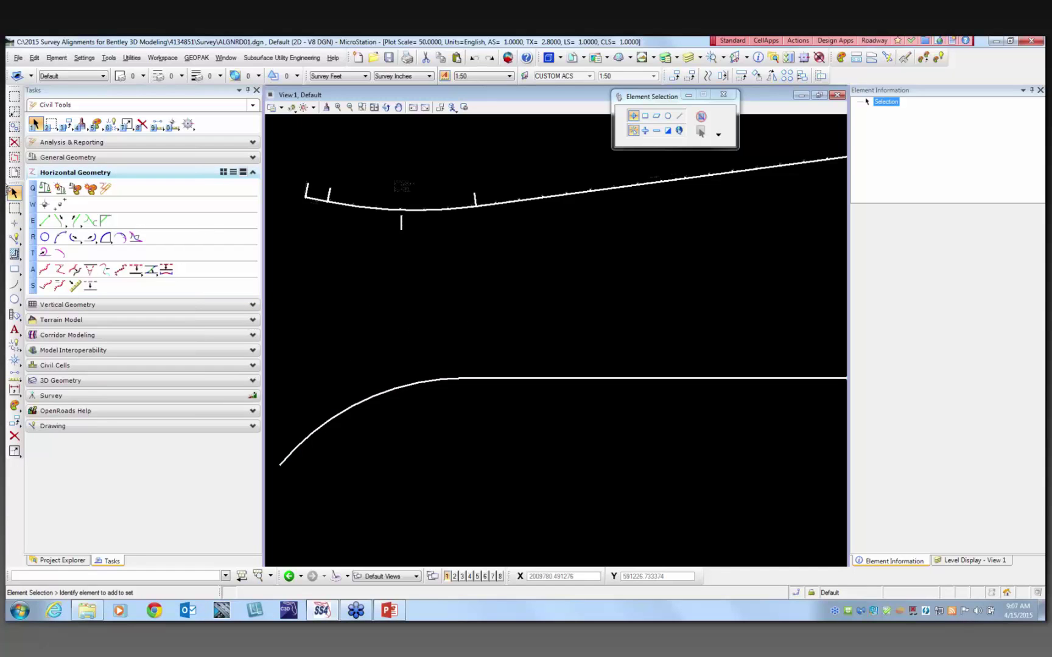
pyautogui.click(450, 378)
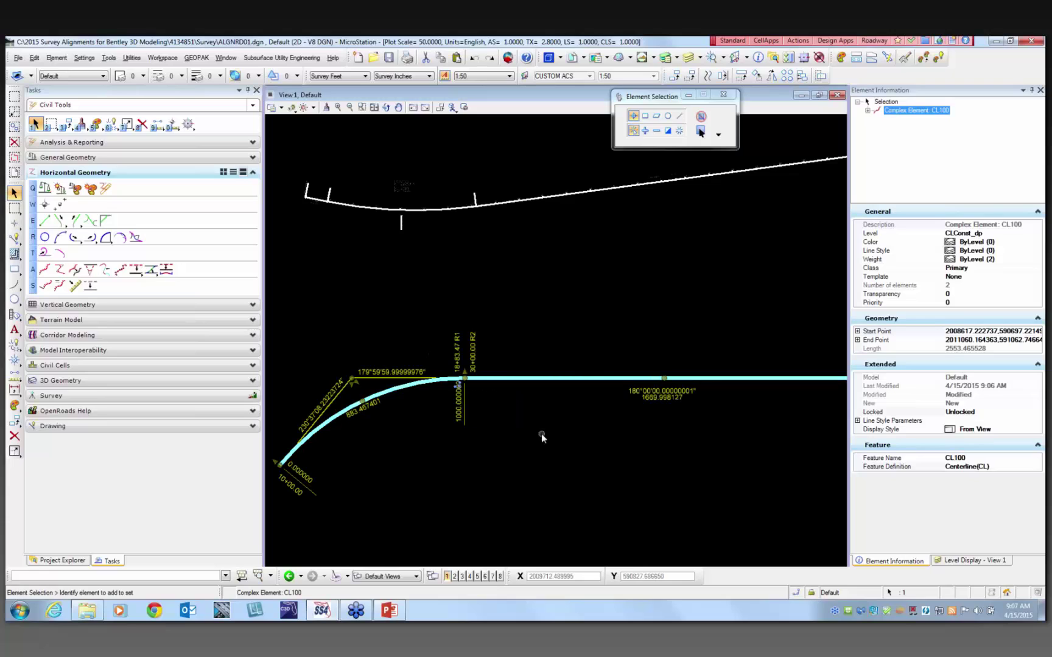
pyautogui.press('Delete')
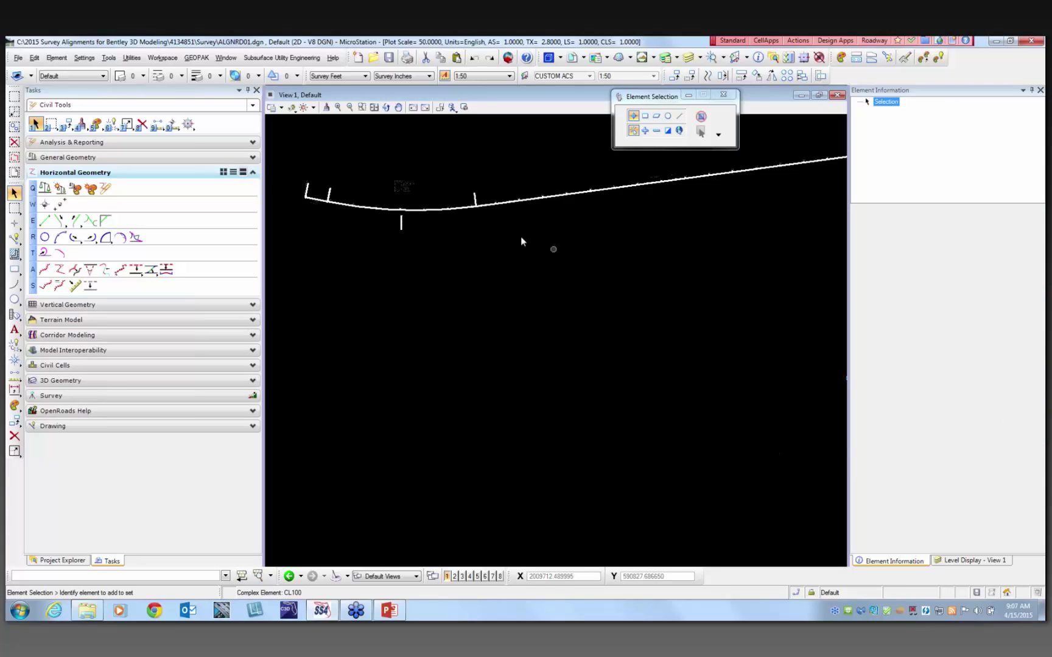
# Draw a civil line over the first survey tangent from POT STA. 148+00.00 to PC STA. 148+93.65.
pyautogui.click(373, 107)
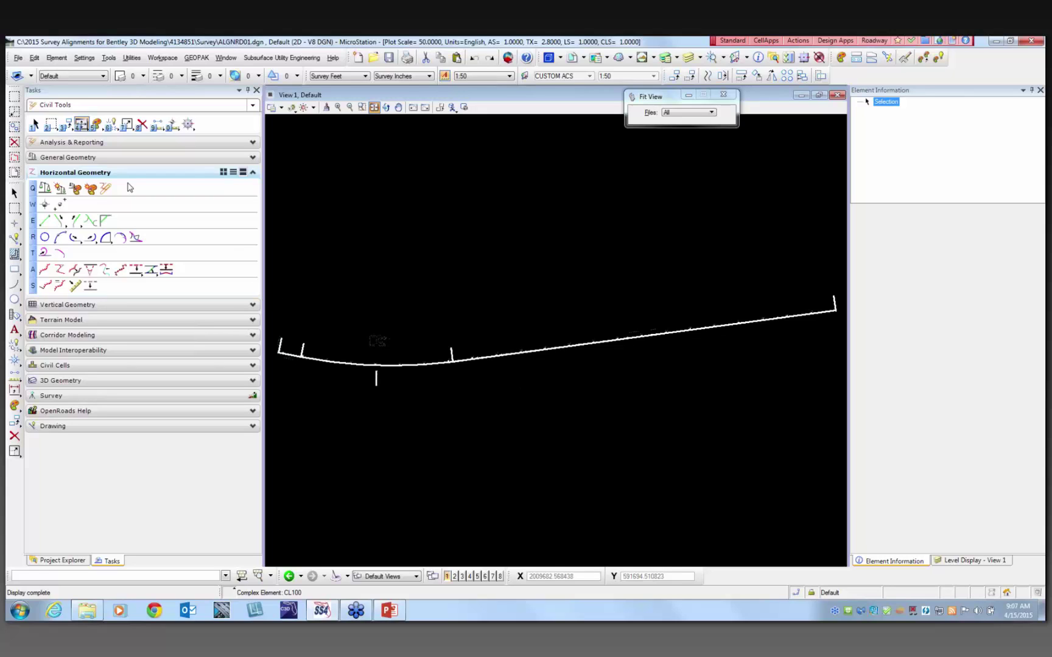
pyautogui.click(45, 221)
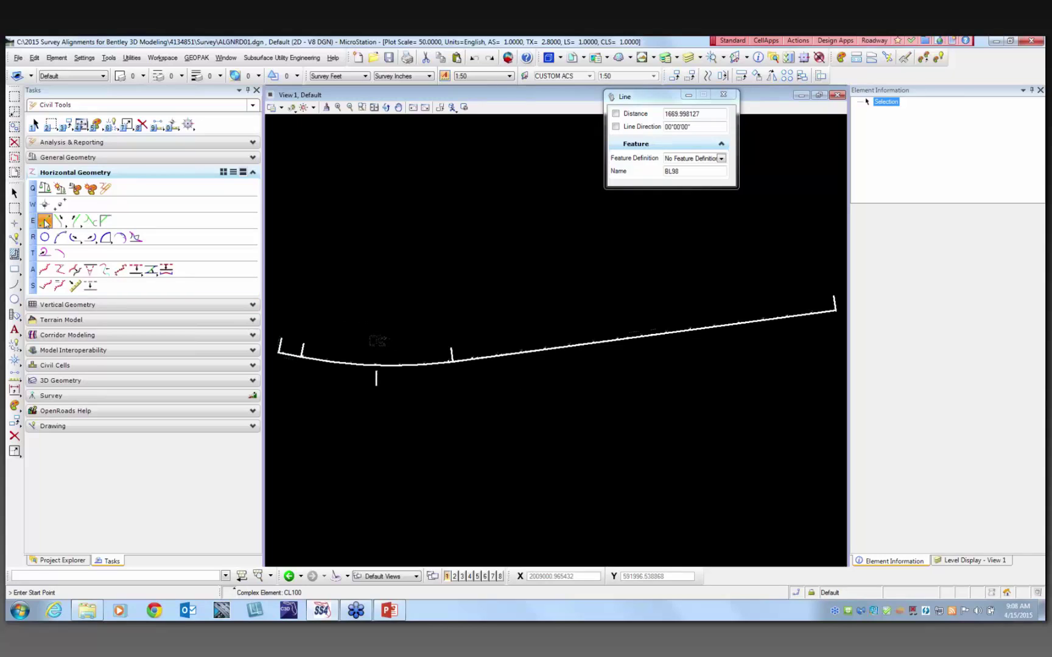
pyautogui.scroll(5, 271, 348)
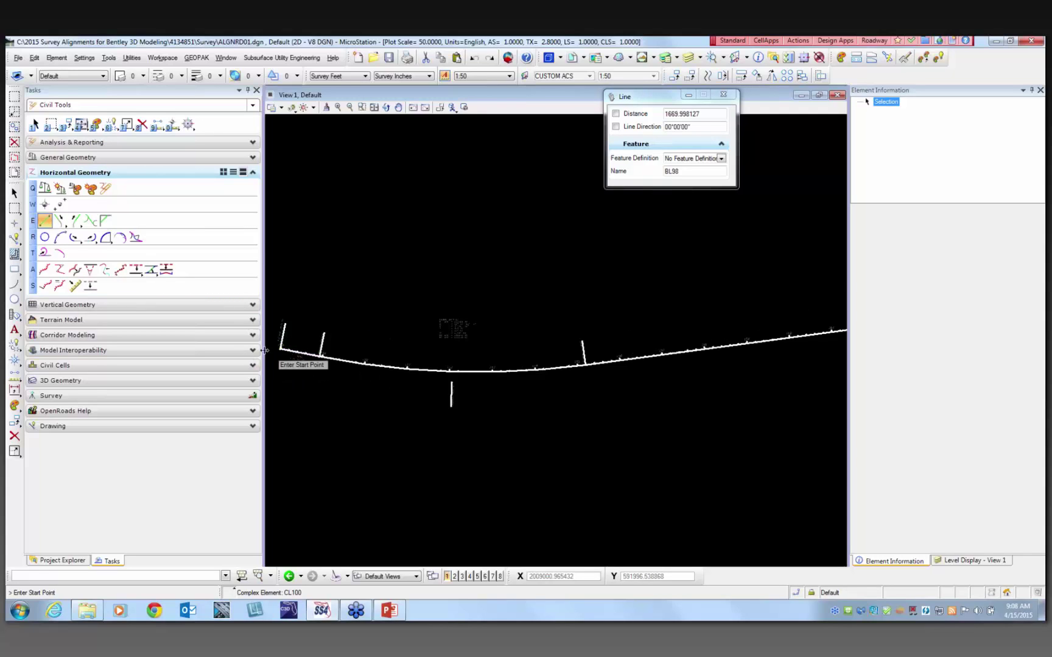
pyautogui.click(337, 342)
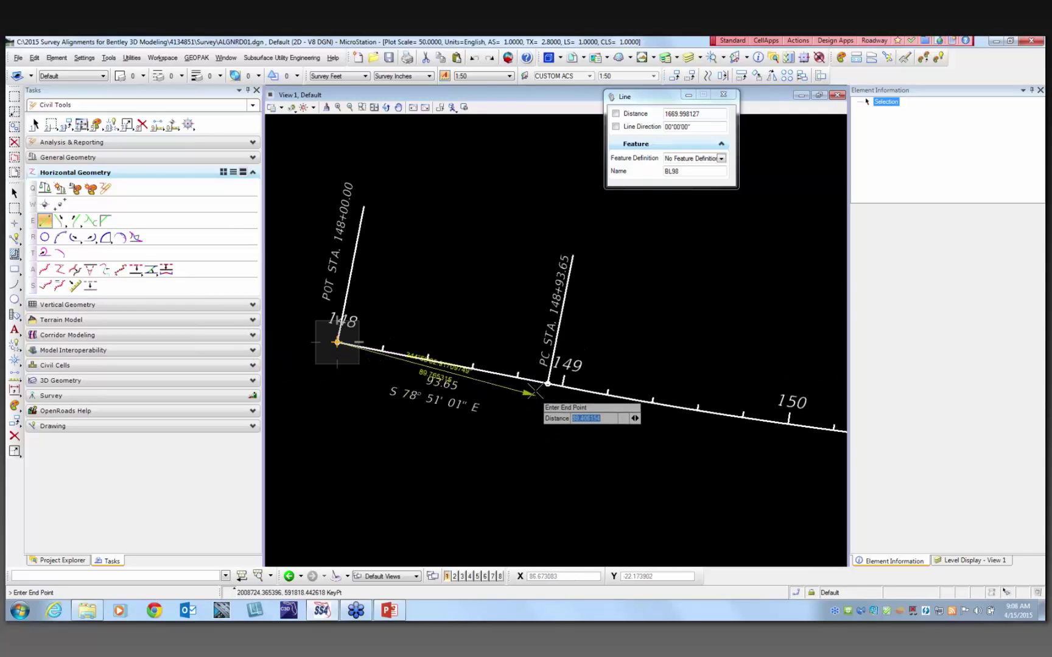
pyautogui.click(529, 409)
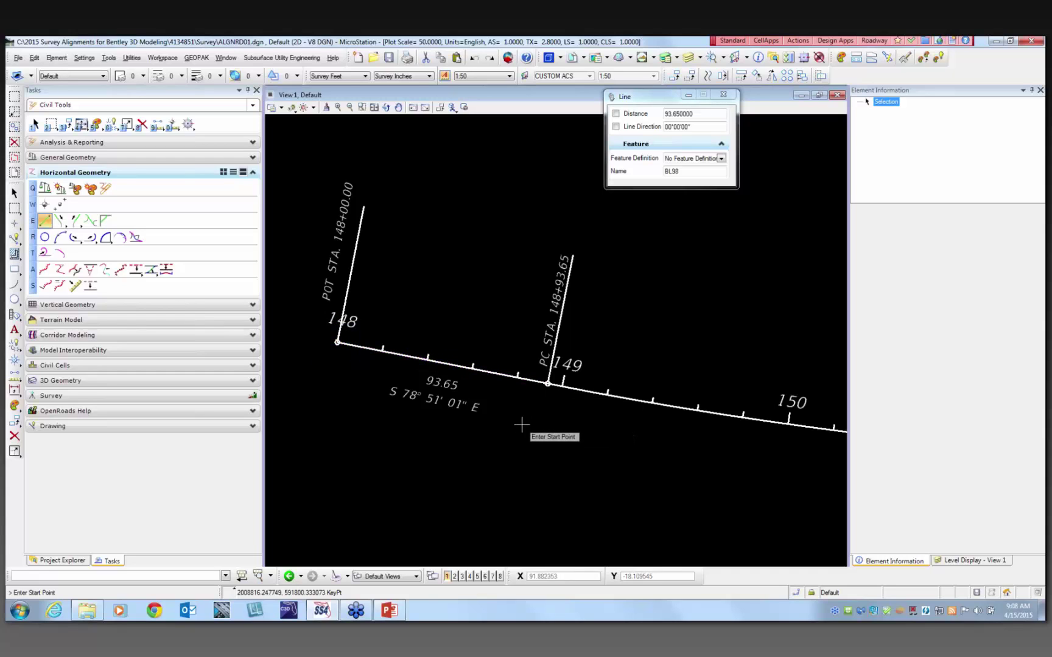
pyautogui.scroll(-4, 521, 425)
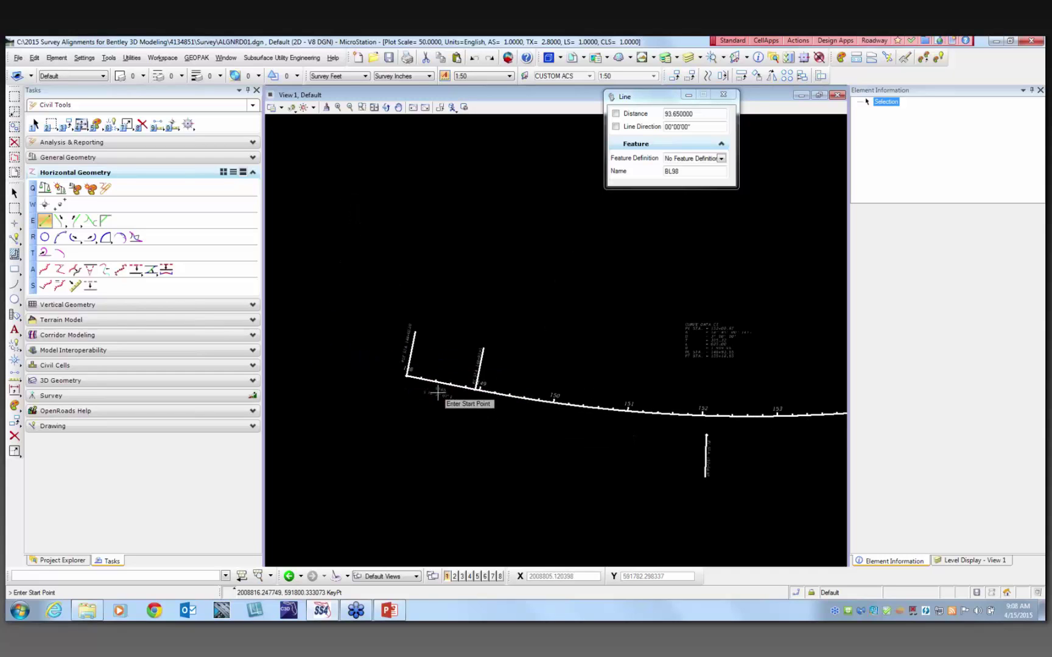
# Start the Arc Between Points command with the Start\End\Pass-through placement method.
pyautogui.click(59, 237)
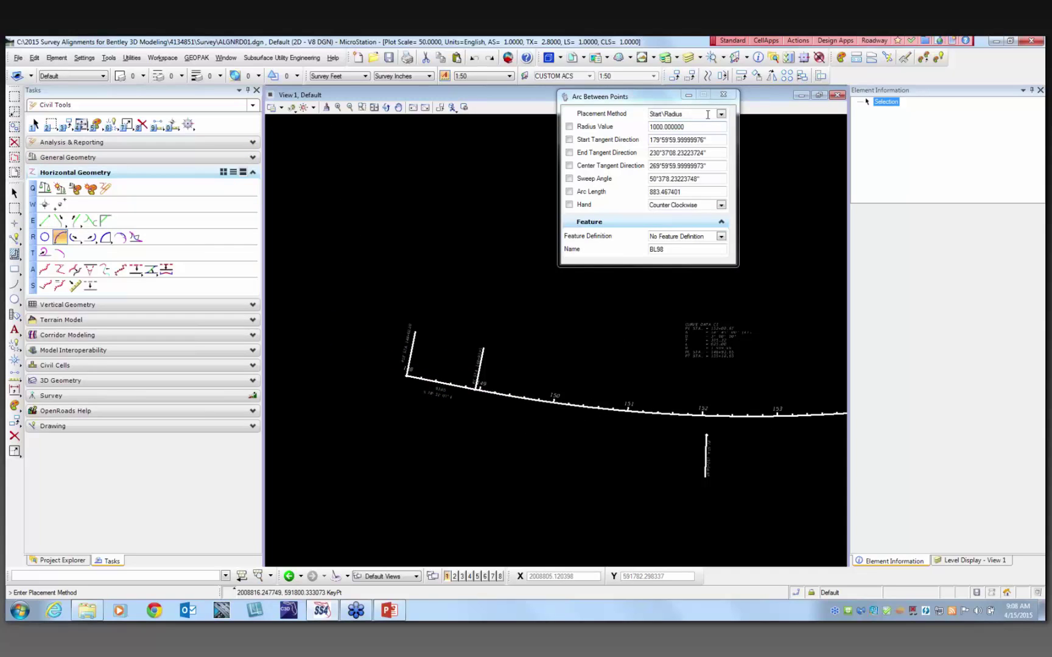
pyautogui.click(721, 115)
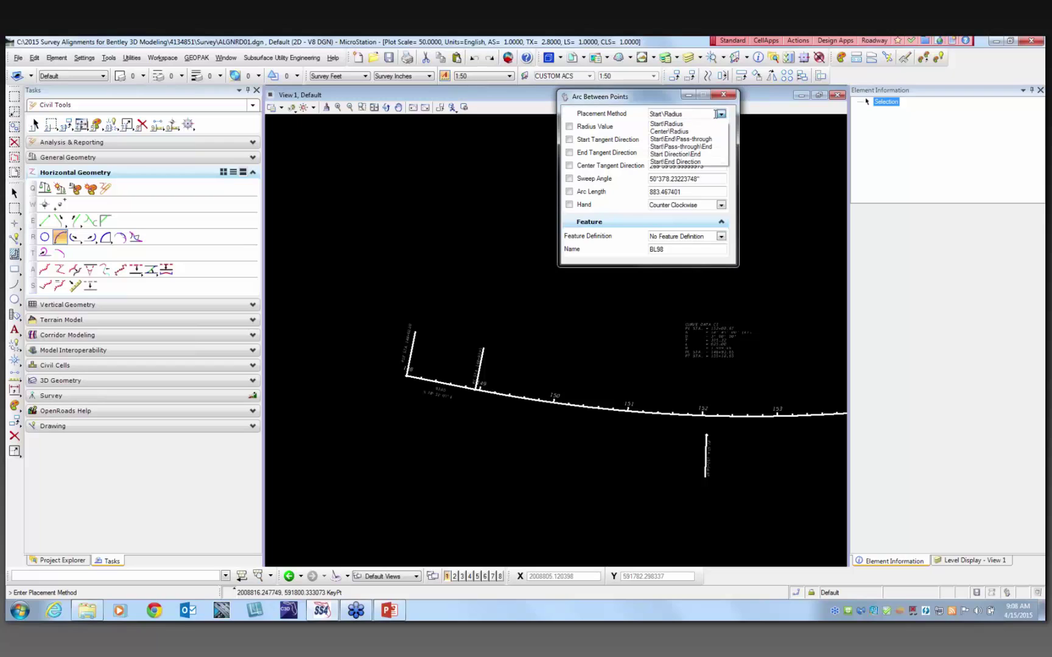
pyautogui.click(682, 140)
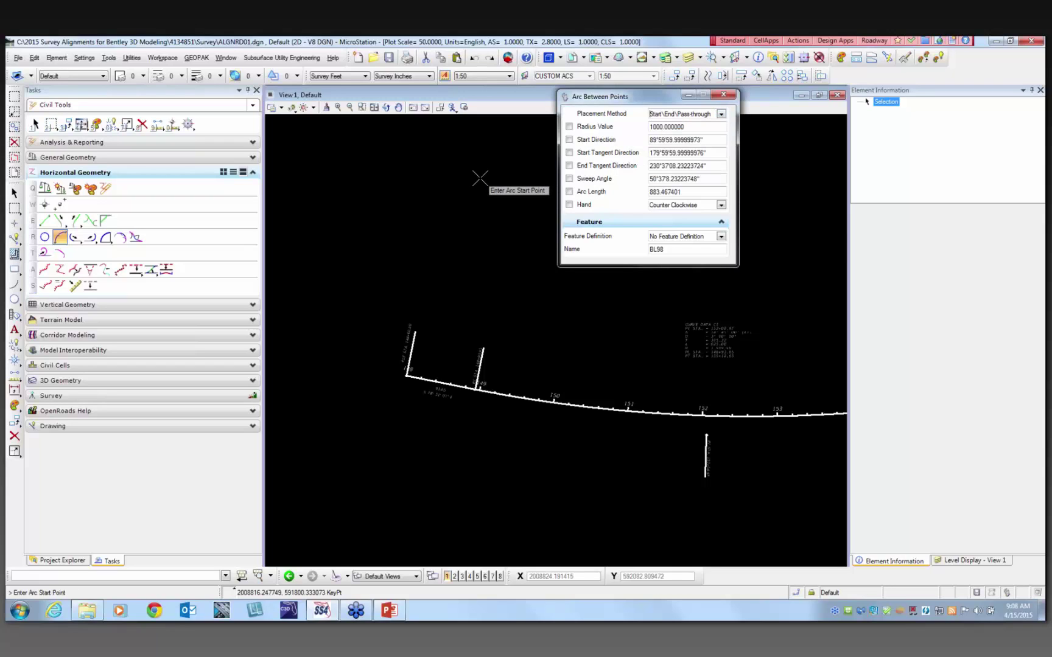
pyautogui.click(480, 178)
pyautogui.rightClick(744, 274)
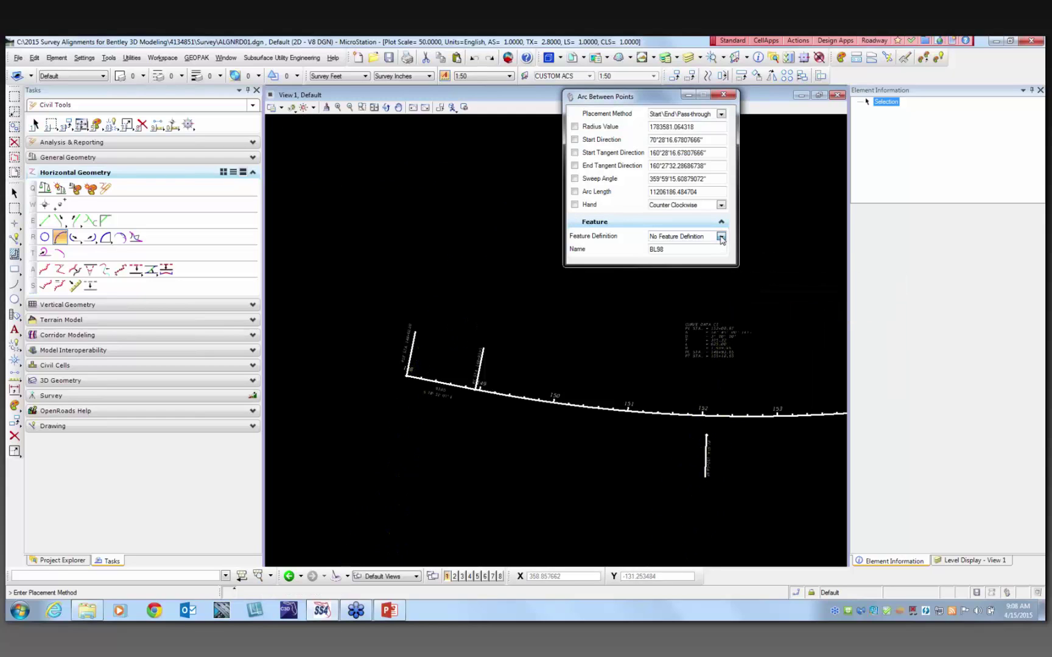
# Set the arc's feature definition to Centerline(CL) and its name to CL1.
pyautogui.click(720, 237)
pyautogui.click(655, 273)
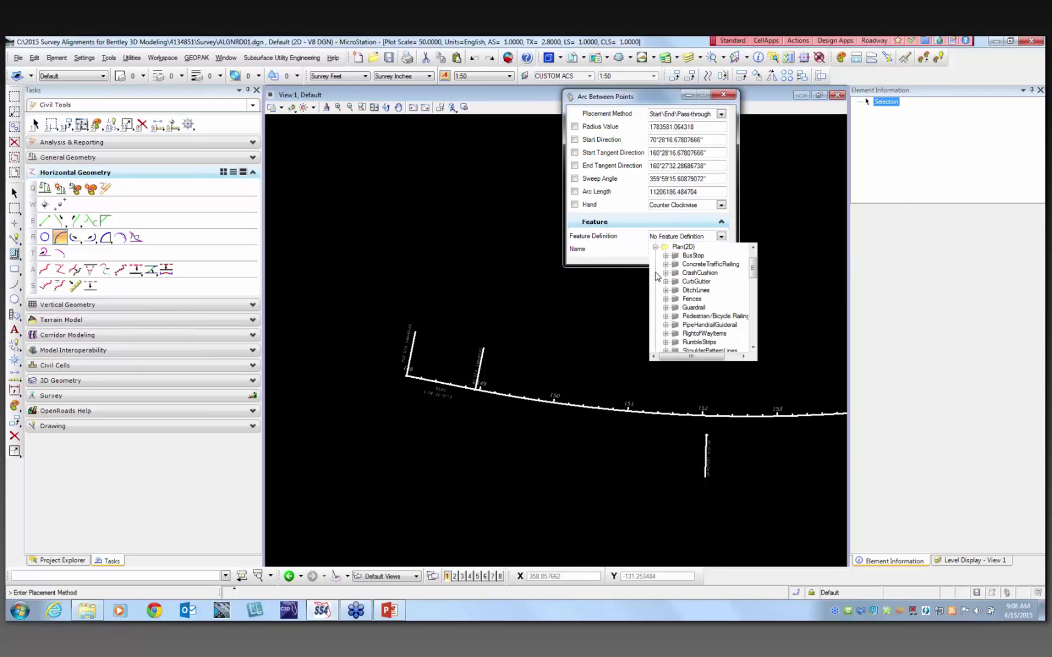
pyautogui.click(731, 323)
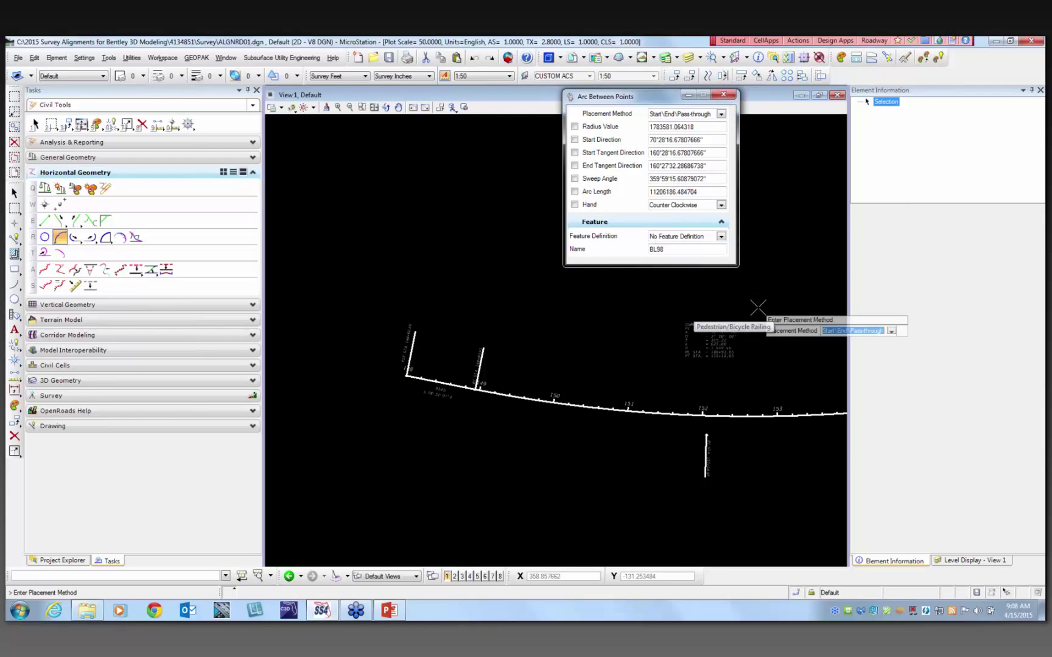
pyautogui.click(721, 237)
pyautogui.click(656, 272)
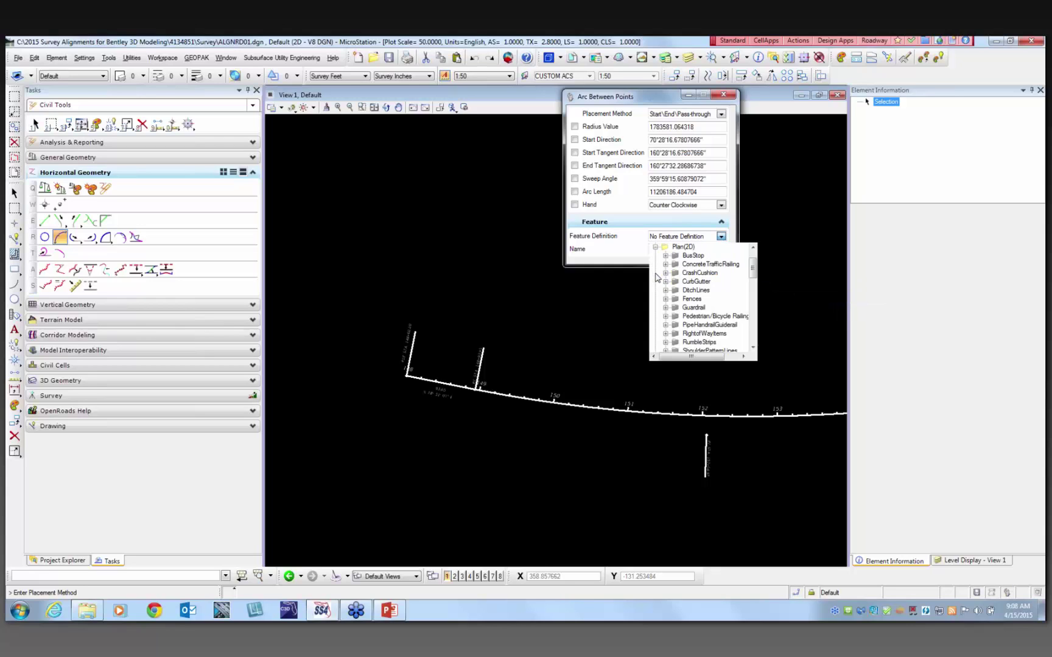
pyautogui.moveTo(750, 273); pyautogui.dragTo(754, 295)
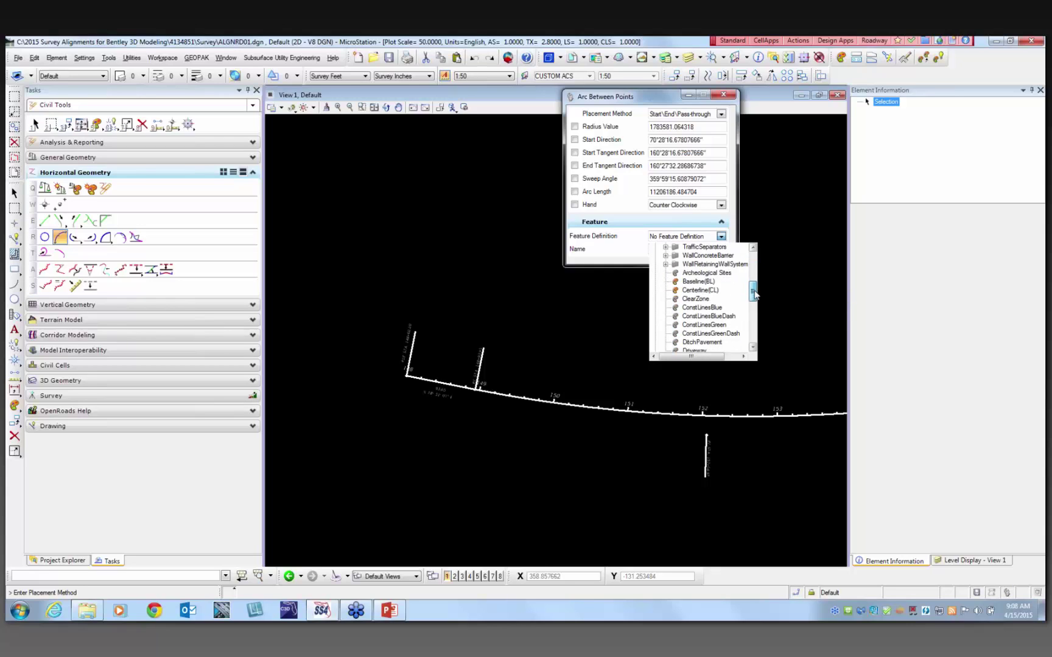
pyautogui.click(699, 292)
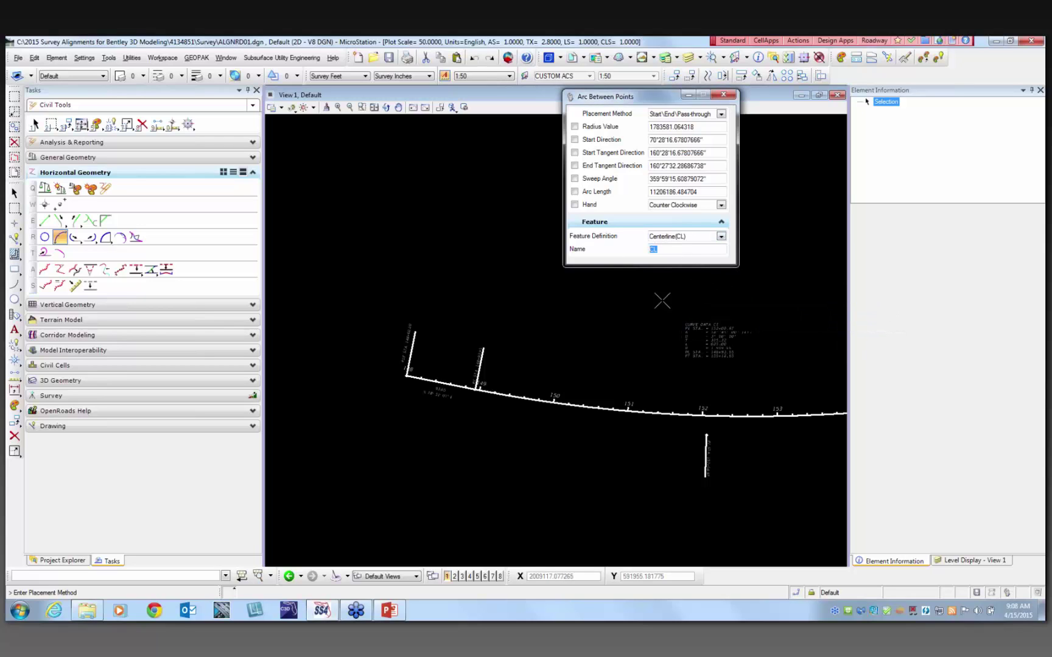
pyautogui.press('Down')
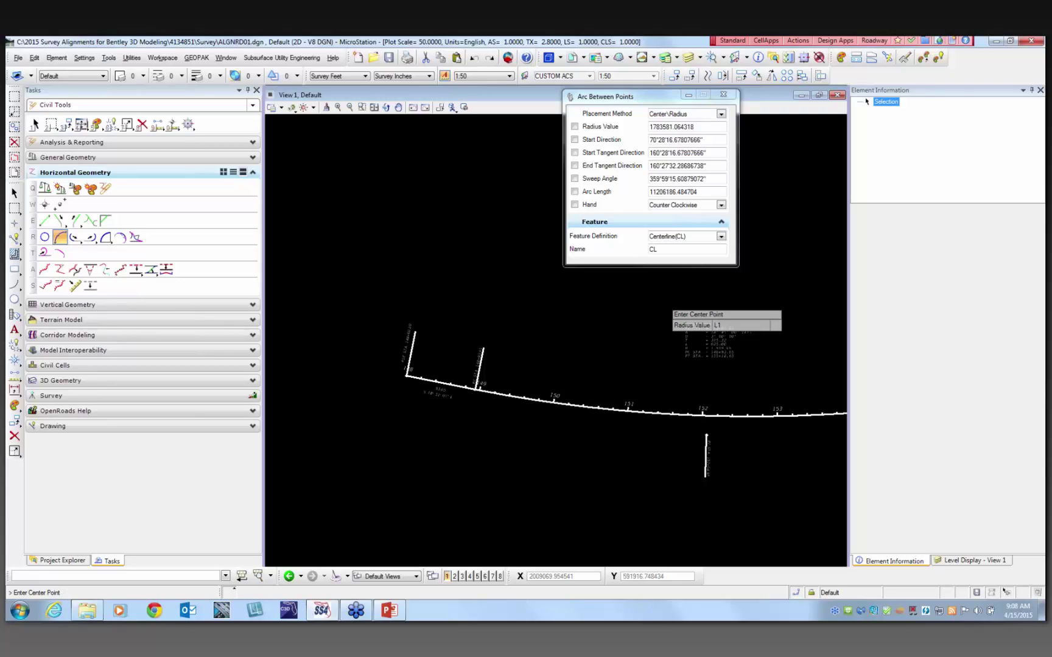
pyautogui.click(662, 249)
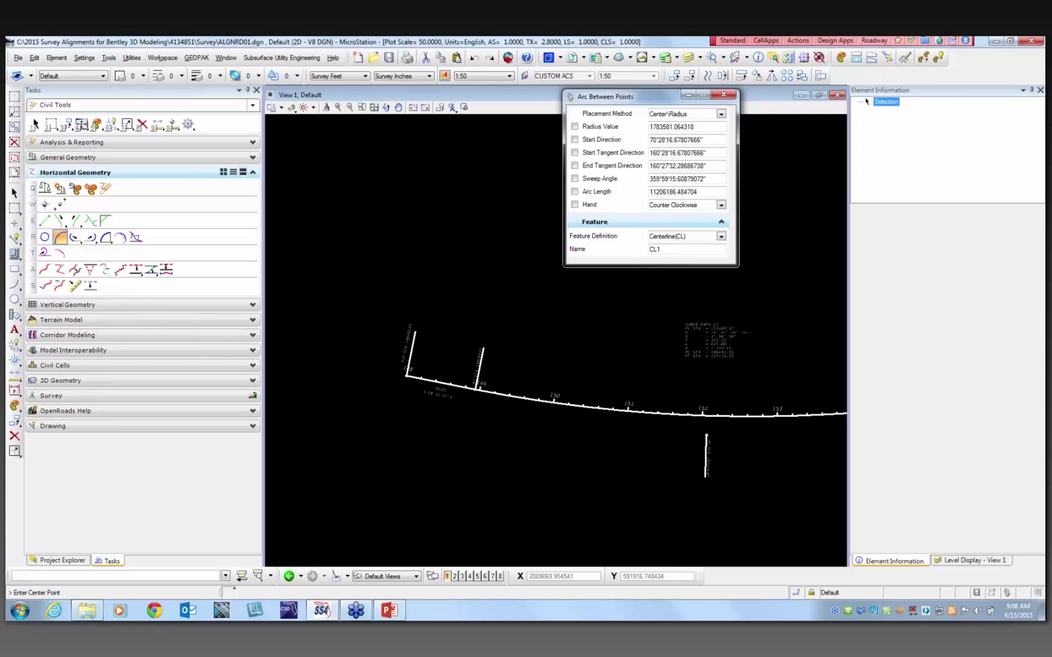
# Drop the centre point placed at the end of the survey curve and return the arc placement method to Start\End\Pass-through.
pyautogui.scroll(-2, 520, 365)
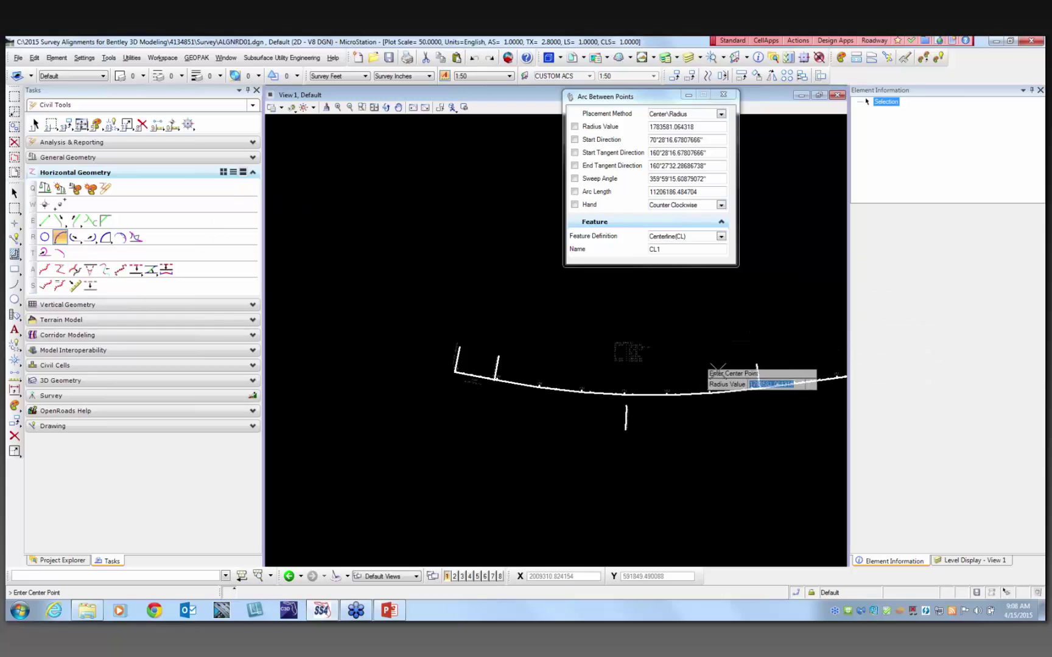
pyautogui.click(753, 391)
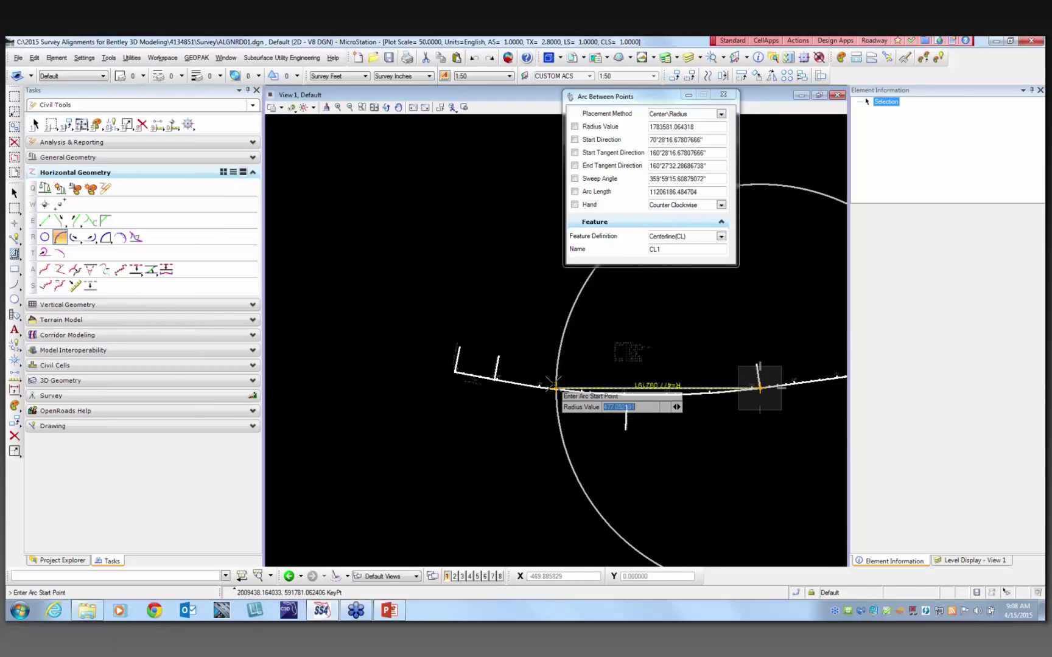
pyautogui.click(721, 115)
pyautogui.click(691, 139)
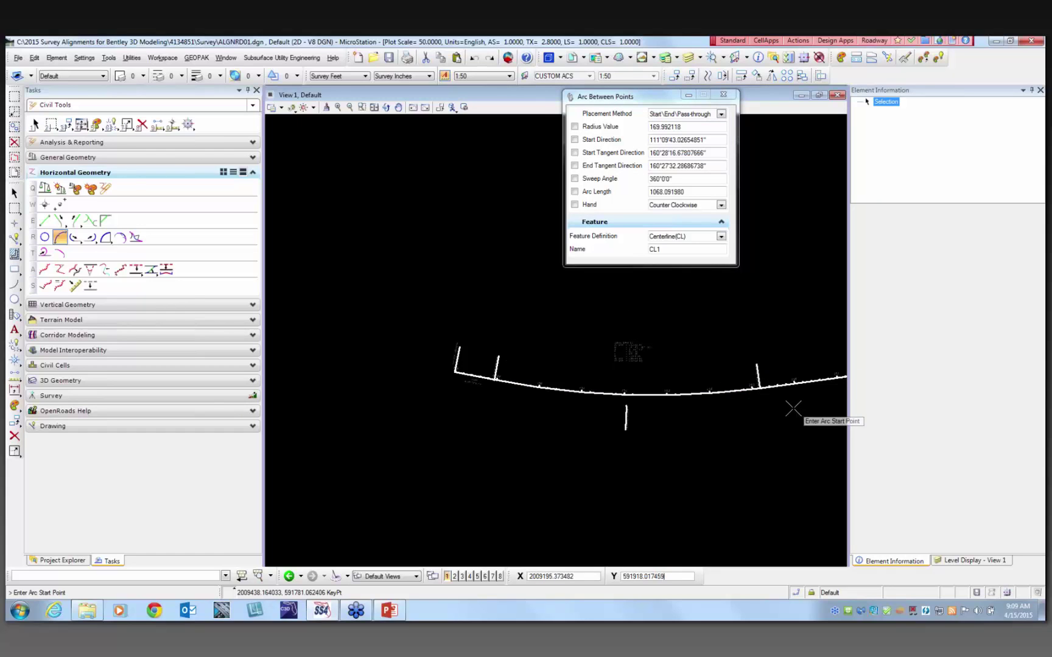
# Draw the arc over the survey curve from its far end to PC STA. 148+93.65, passing through a Nearest-snapped point on the curve.
pyautogui.click(761, 389)
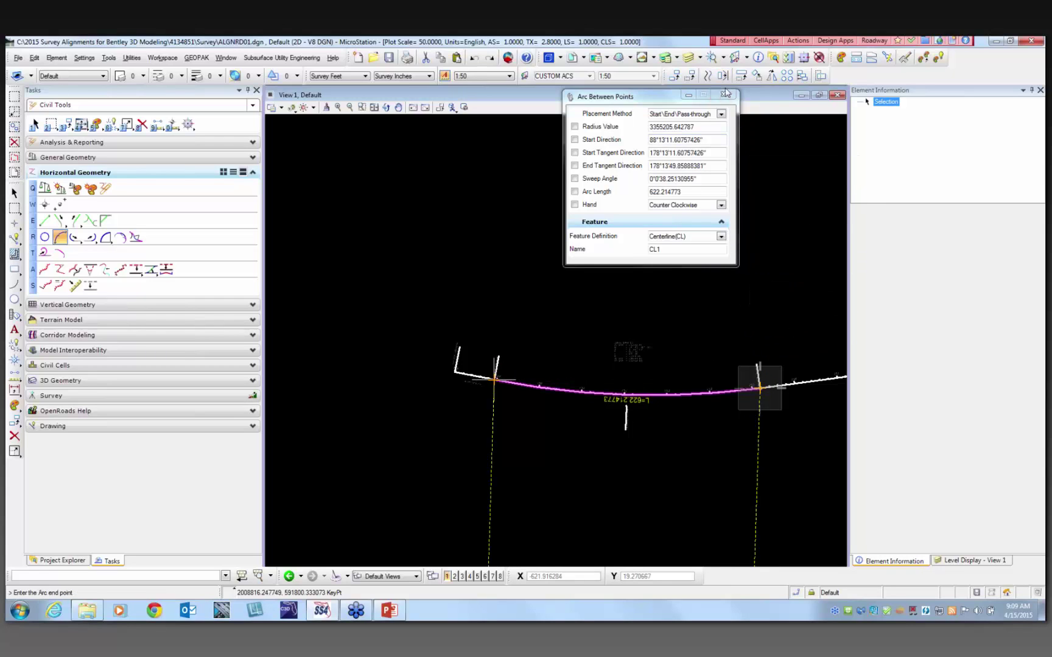
pyautogui.scroll(3, 627, 405)
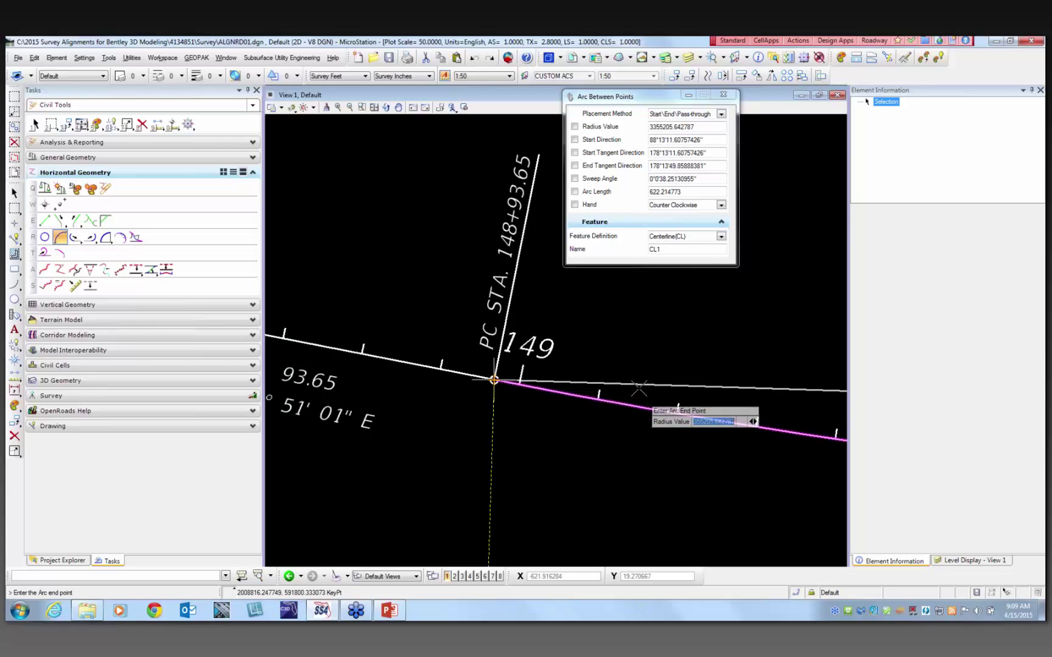
pyautogui.scroll(-5, 636, 411)
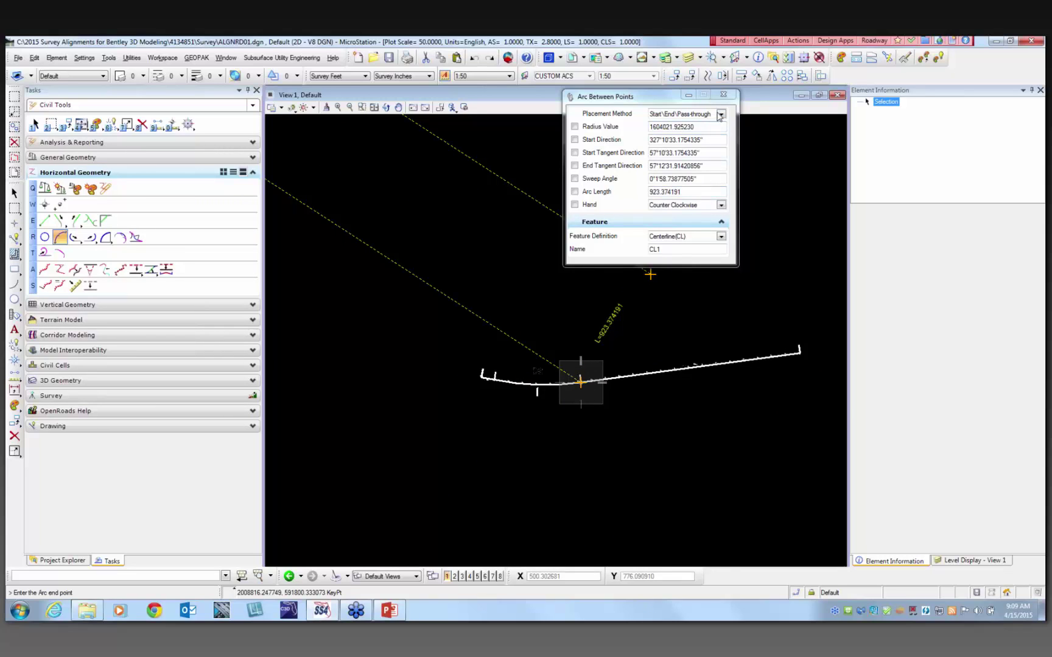
pyautogui.click(493, 378)
pyautogui.scroll(4, 541, 366)
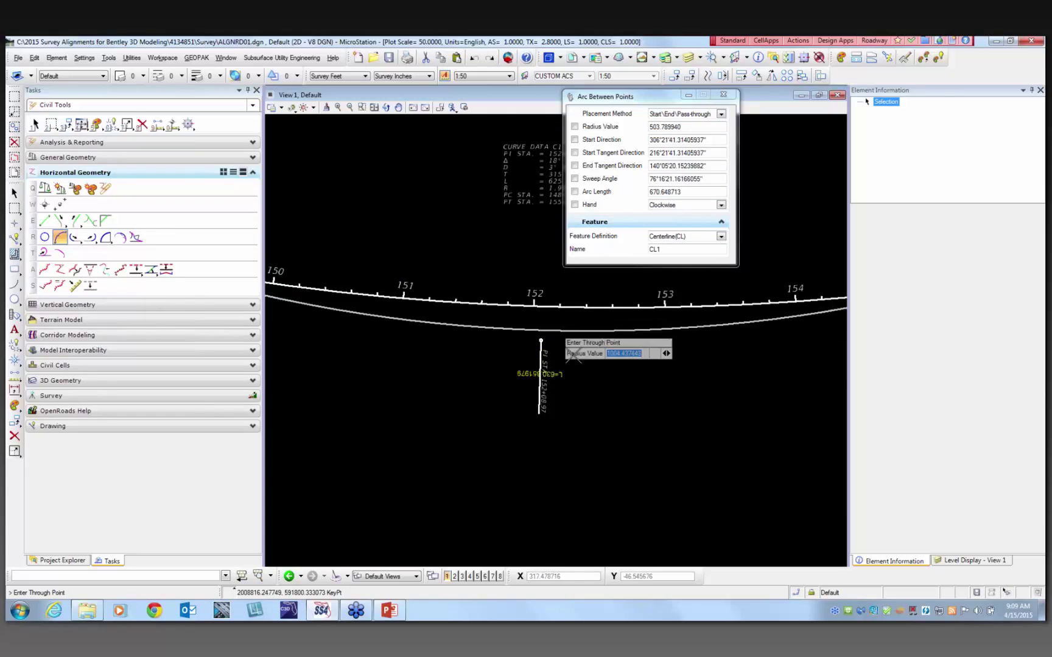
pyautogui.click(796, 595)
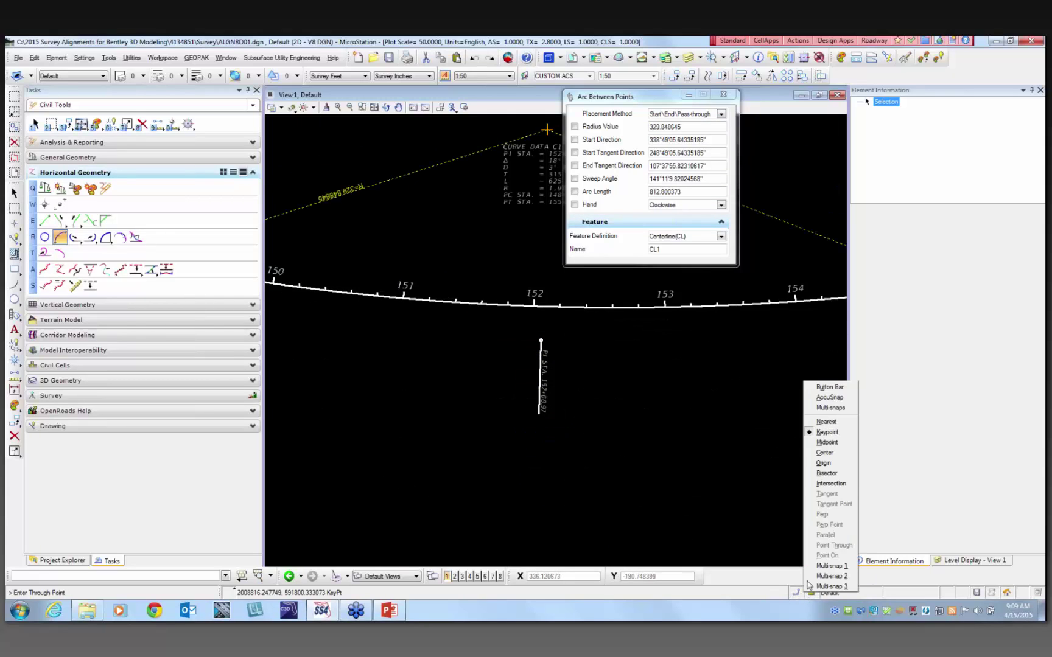
pyautogui.click(830, 425)
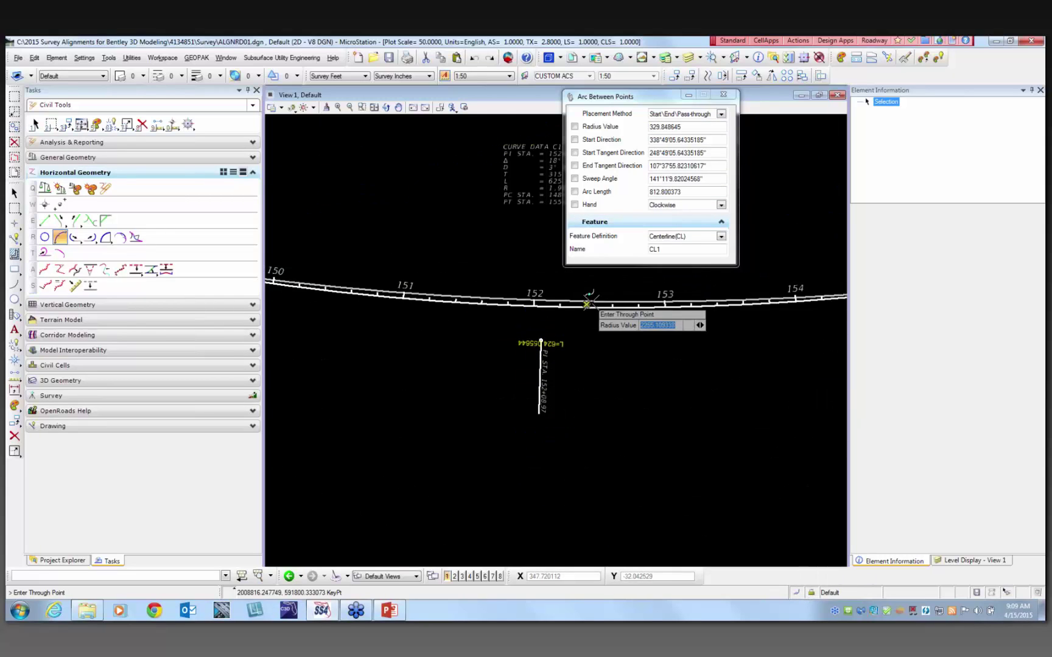
pyautogui.click(598, 319)
pyautogui.scroll(-3, 560, 404)
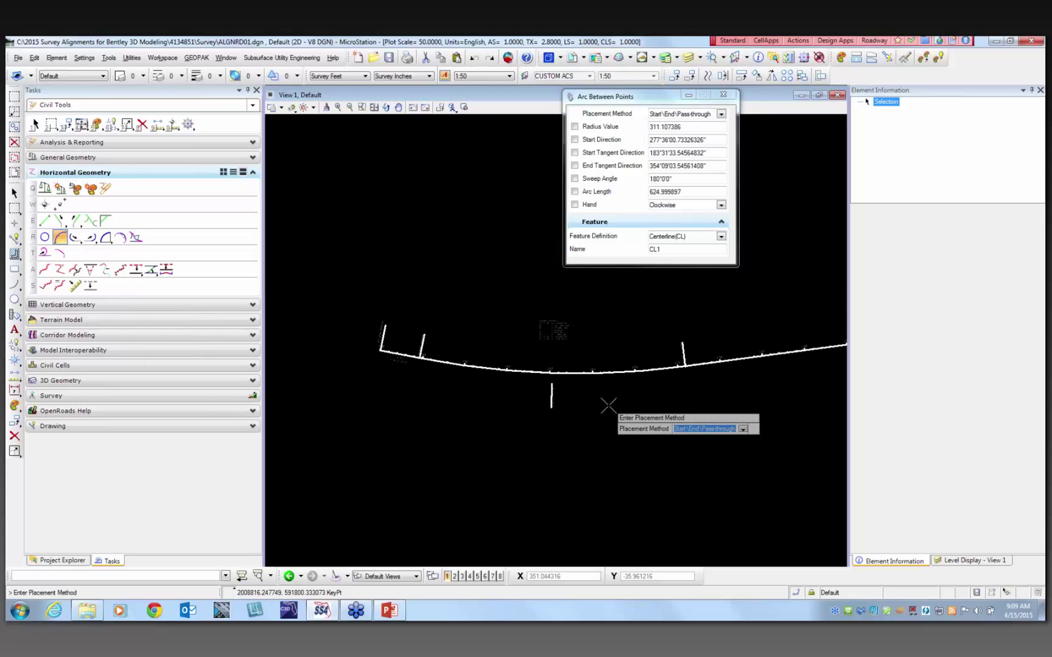
pyautogui.rightClick(603, 402)
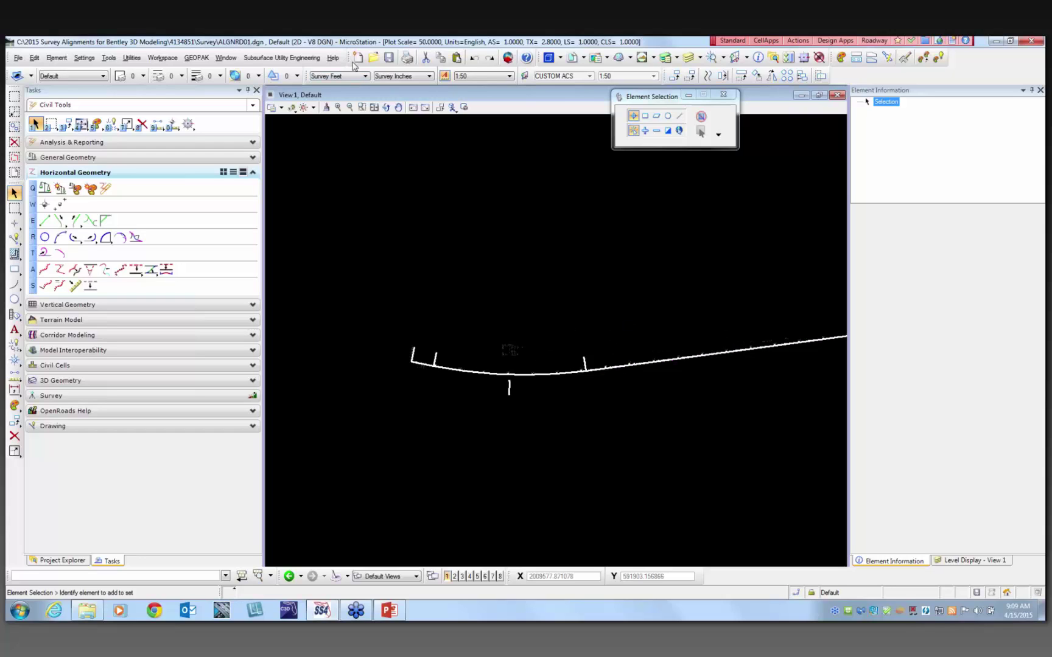
# Undo the arc and line placements, and check the original survey tangent and curve by selecting them.
pyautogui.click(474, 57)
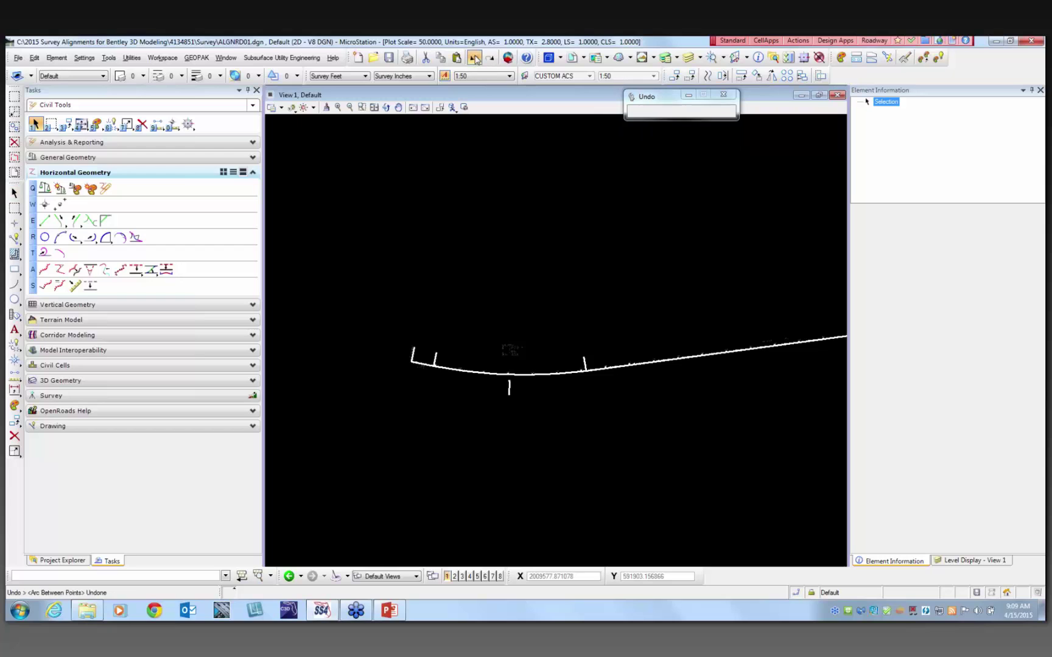
pyautogui.click(439, 353)
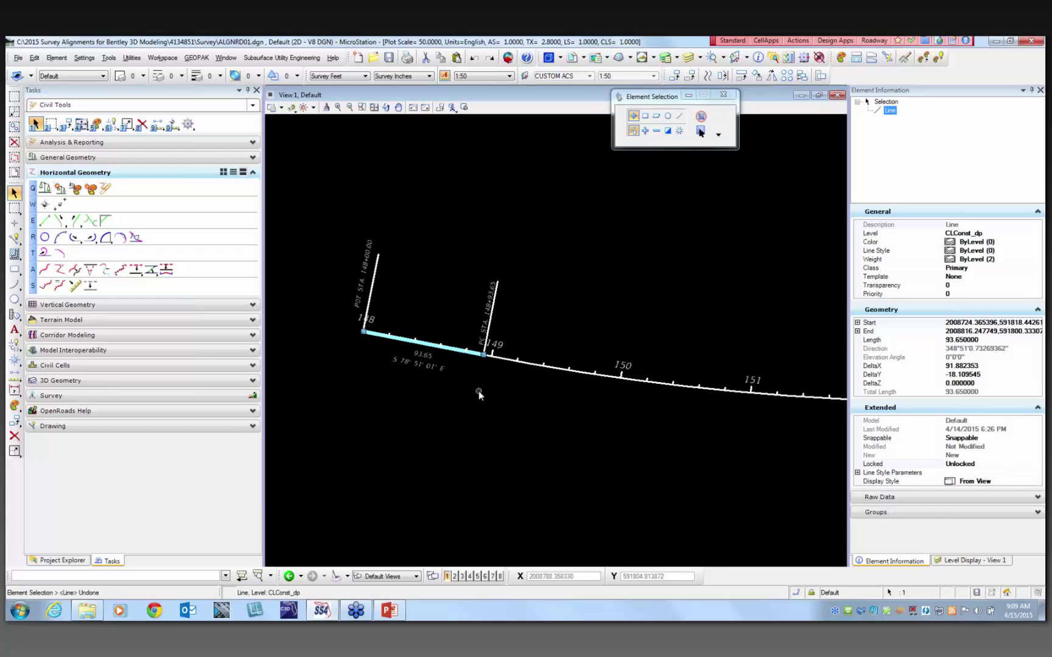
pyautogui.click(479, 392)
pyautogui.click(532, 362)
pyautogui.click(484, 405)
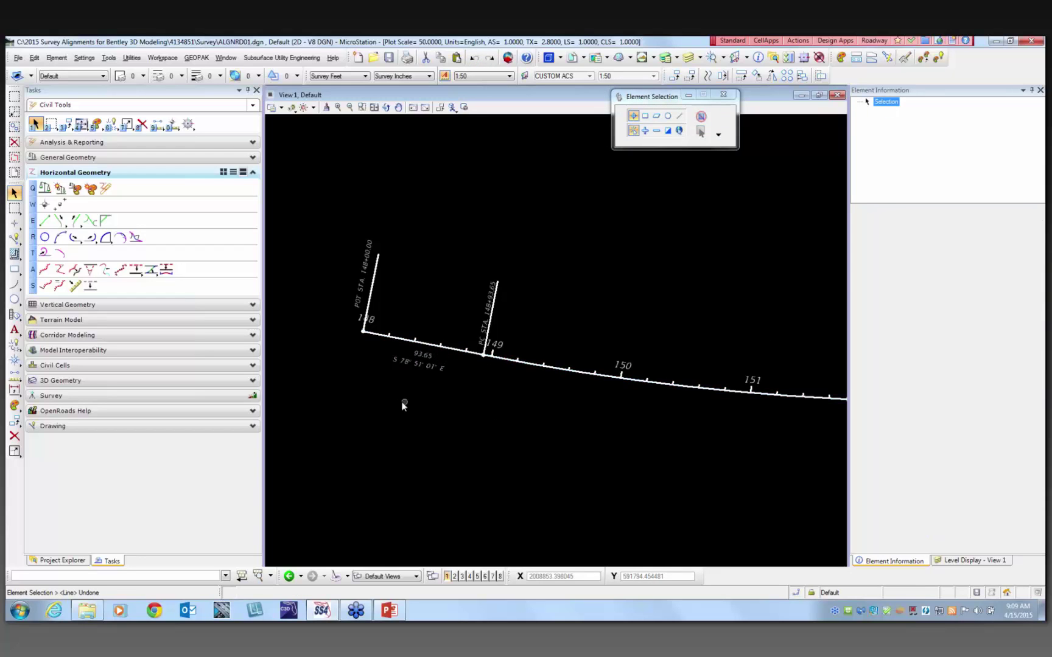
pyautogui.hotkey('ctrl', 'z')
pyautogui.keyDown('shift'); pyautogui.moveTo(456, 410); pyautogui.dragTo(497, 410); pyautogui.keyUp('shift')
pyautogui.scroll(-2, 494, 406)
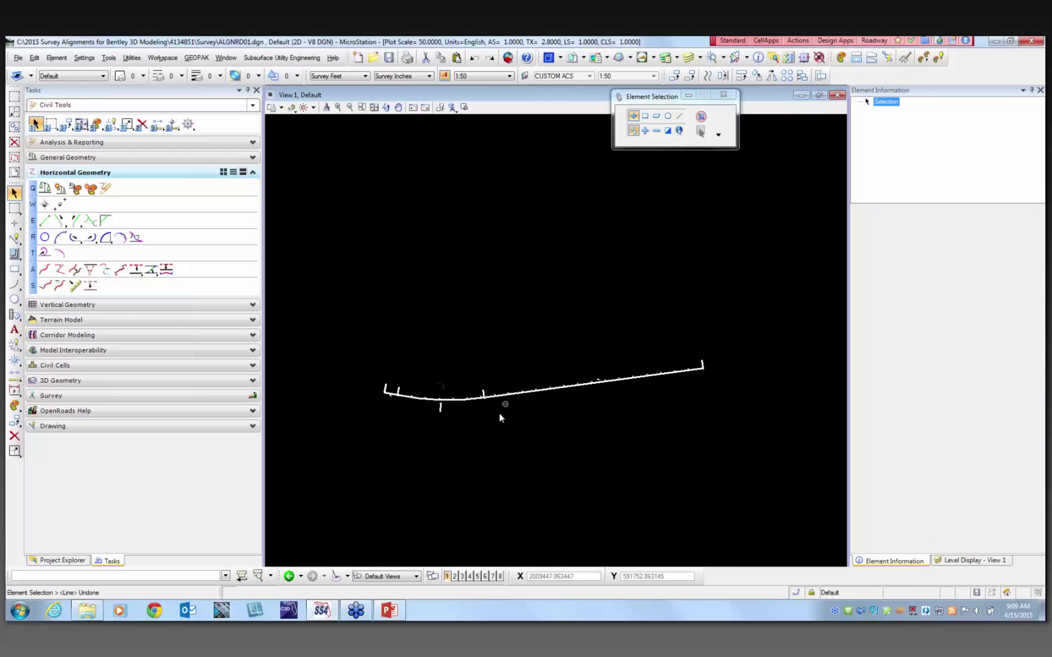
pyautogui.click(15, 238)
pyautogui.hotkey('ctrl', 'z')
pyautogui.scroll(1, 382, 397)
pyautogui.scroll(-1, 430, 413)
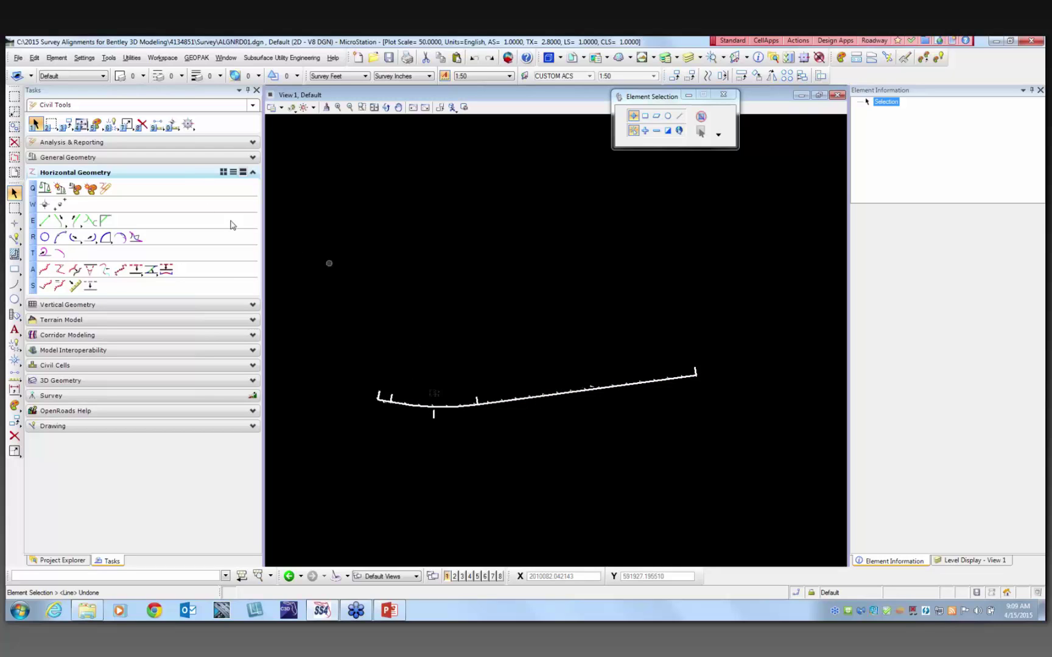
# Start a manual complex element CL100 with feature definition Centerline(CL), chaining the first survey tangent and the survey curve.
pyautogui.click(44, 270)
pyautogui.scroll(2, 402, 405)
pyautogui.scroll(4, 481, 384)
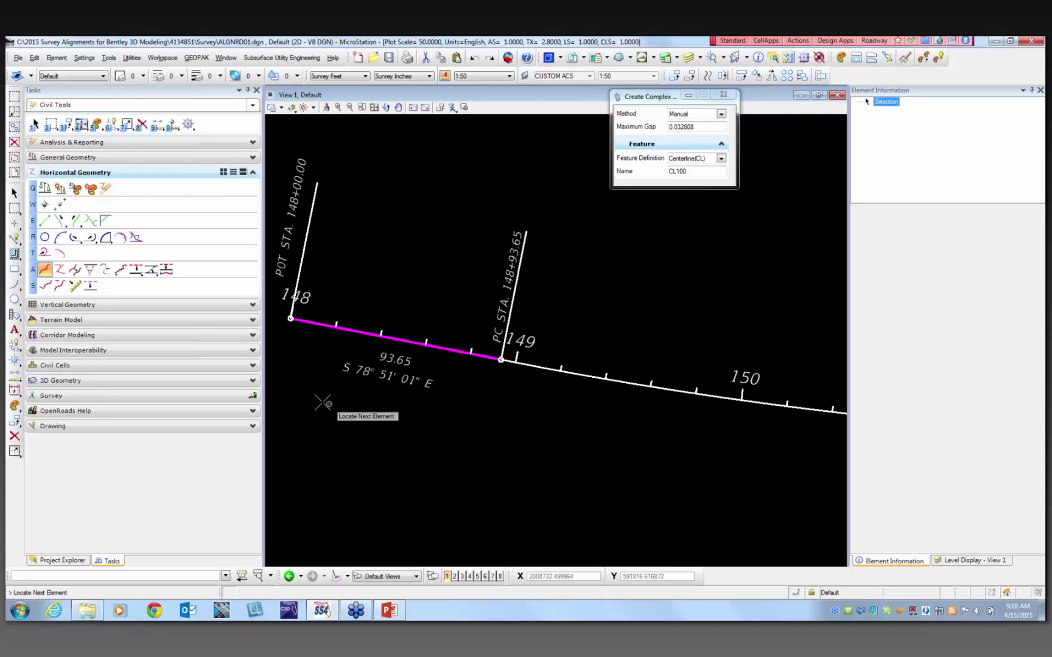
pyautogui.scroll(-4, 314, 399)
pyautogui.click(396, 393)
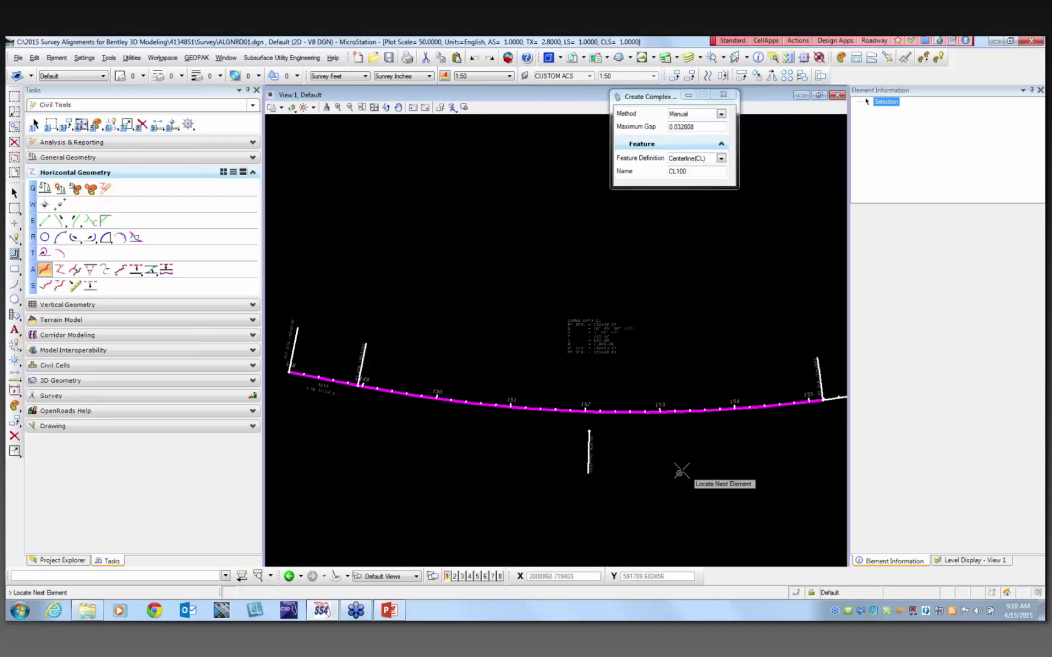
pyautogui.scroll(-2, 518, 451)
pyautogui.scroll(5, 700, 438)
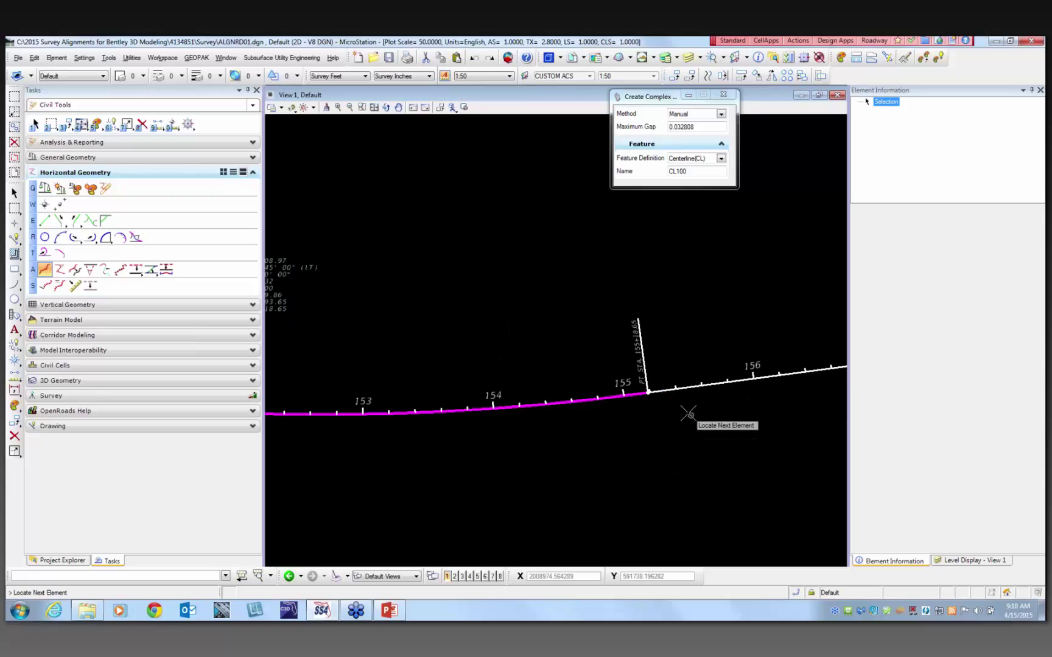
# Add the long survey tangent beyond PT STA. 155+18.65 to the complex element and accept it.
pyautogui.rightClick(668, 381)
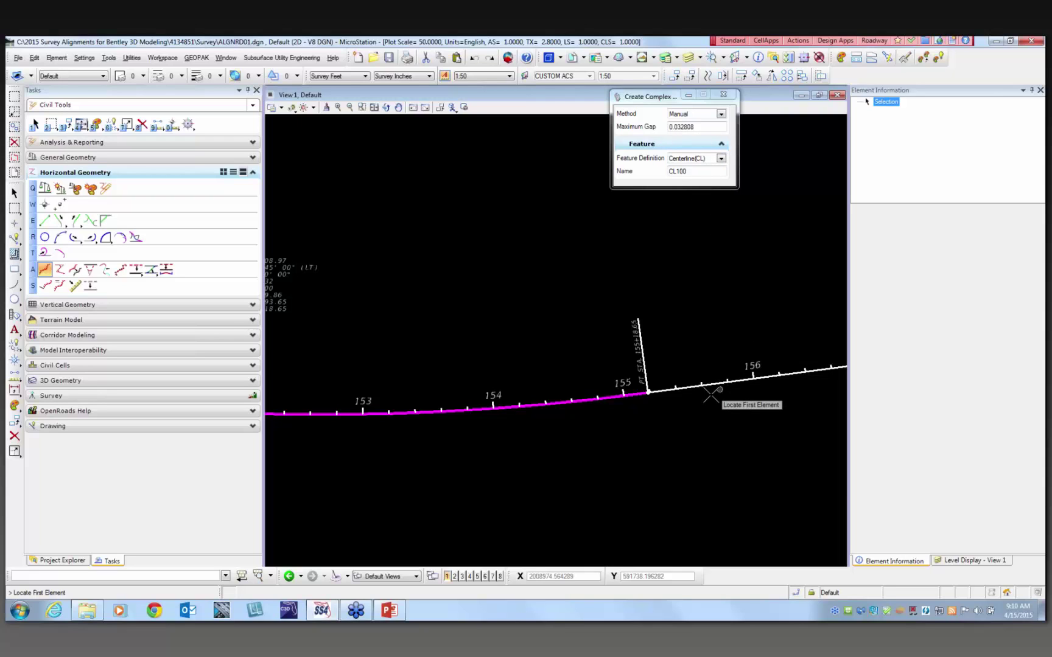
pyautogui.scroll(-4, 634, 405)
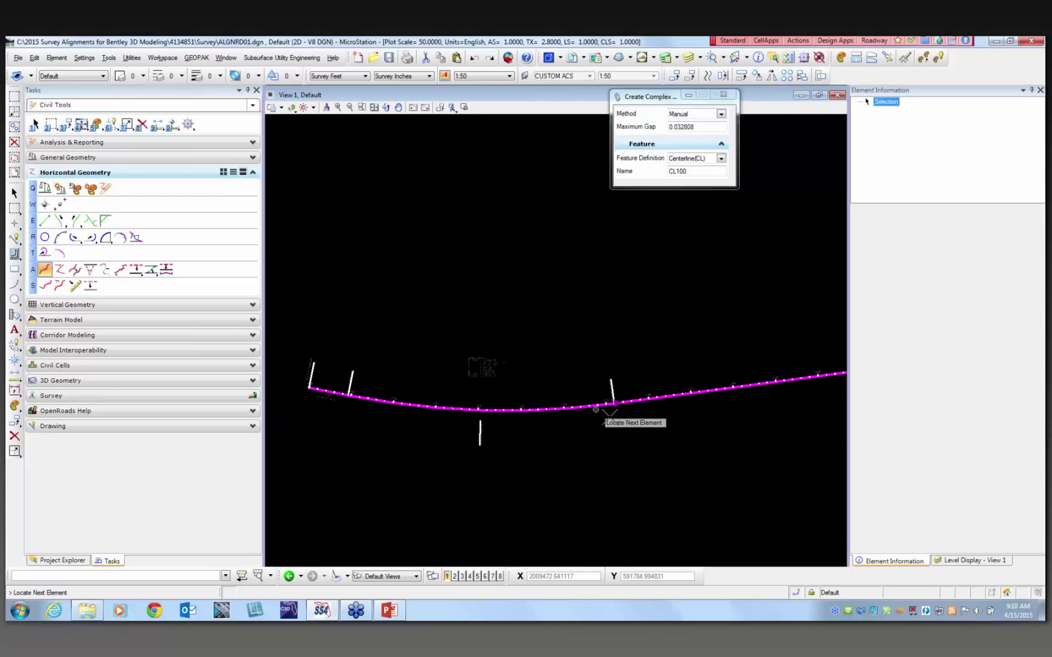
pyautogui.scroll(2, 821, 405)
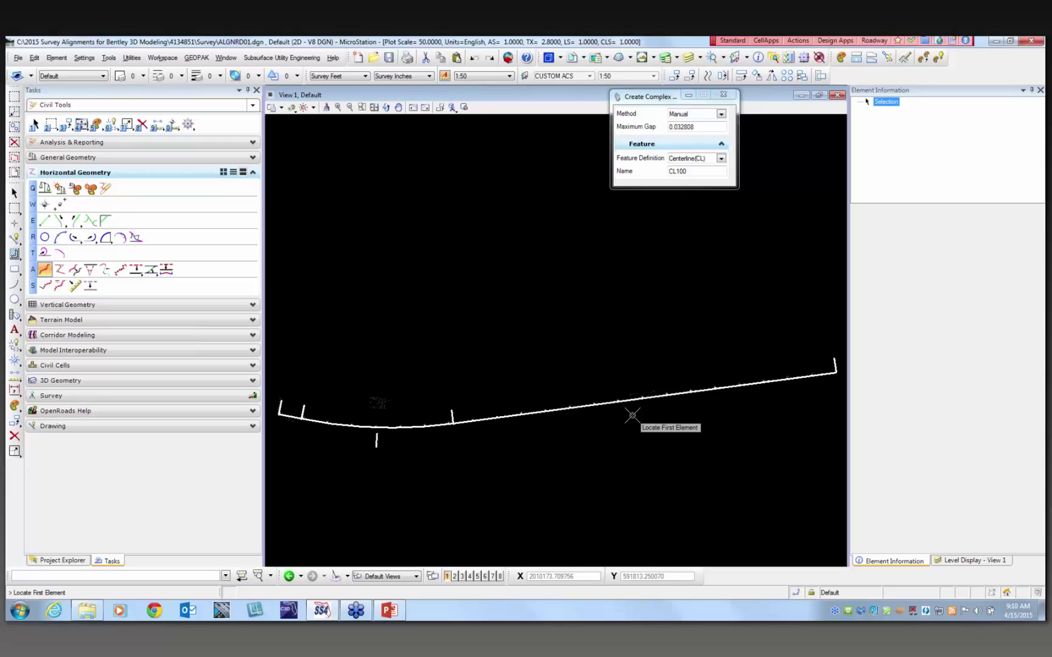
pyautogui.rightClick(633, 416)
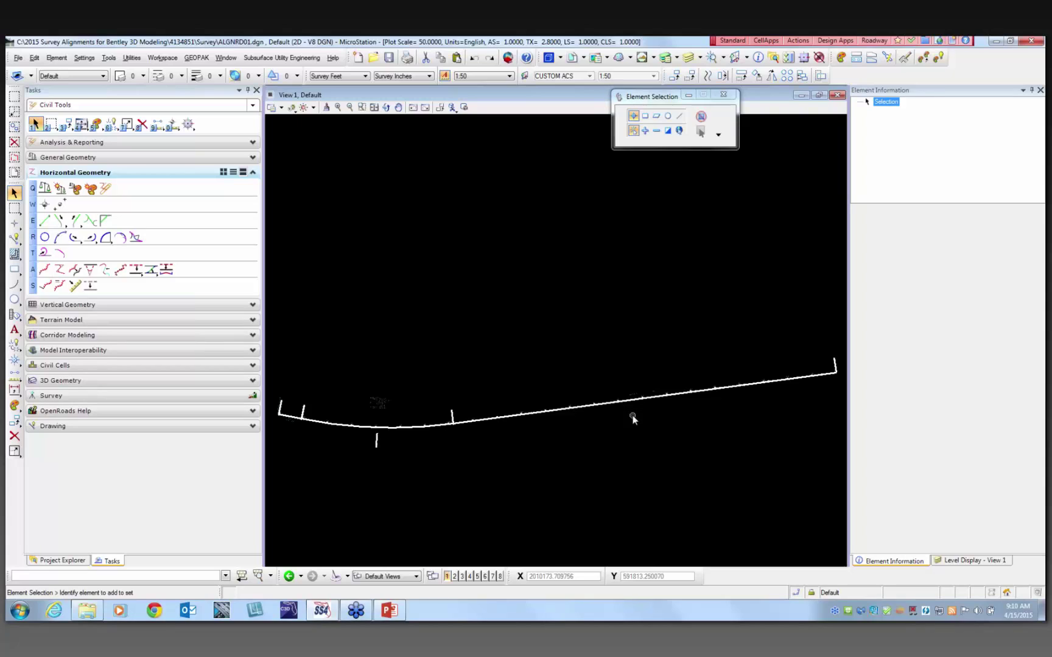
# Select complex element CL100, examine its properties and component elements, and deselect it.
pyautogui.scroll(2, 551, 405)
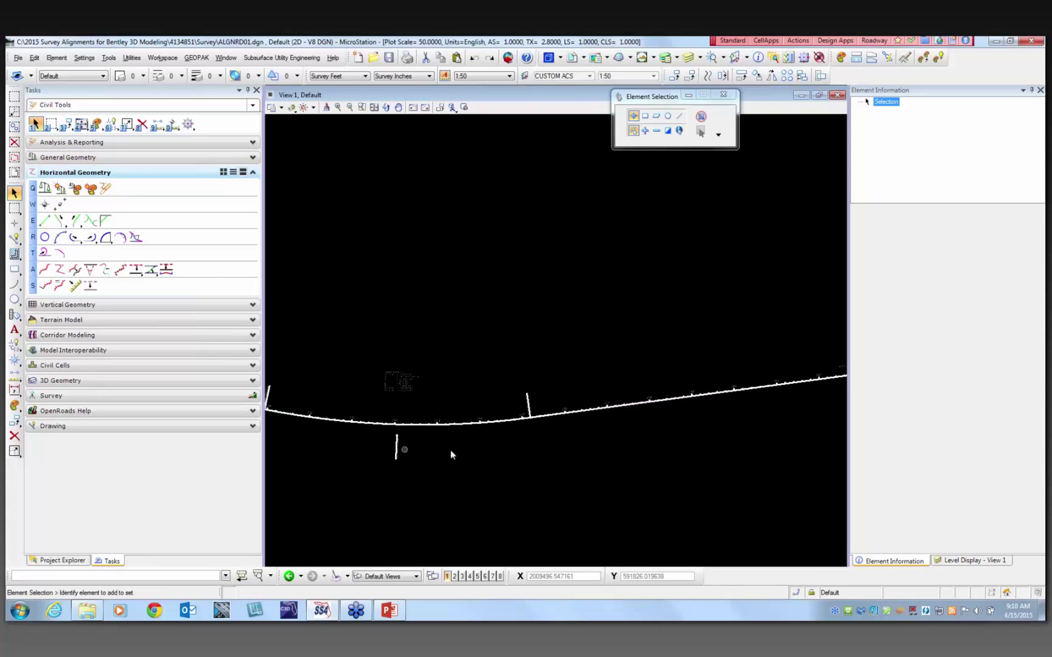
pyautogui.click(423, 426)
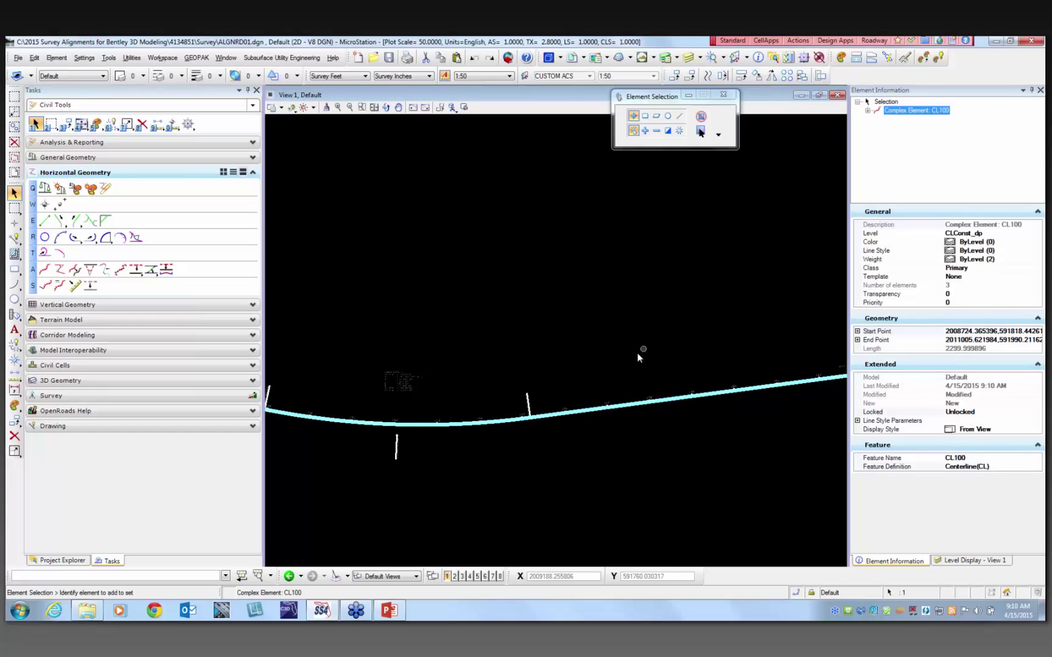
pyautogui.scroll(-3, 669, 359)
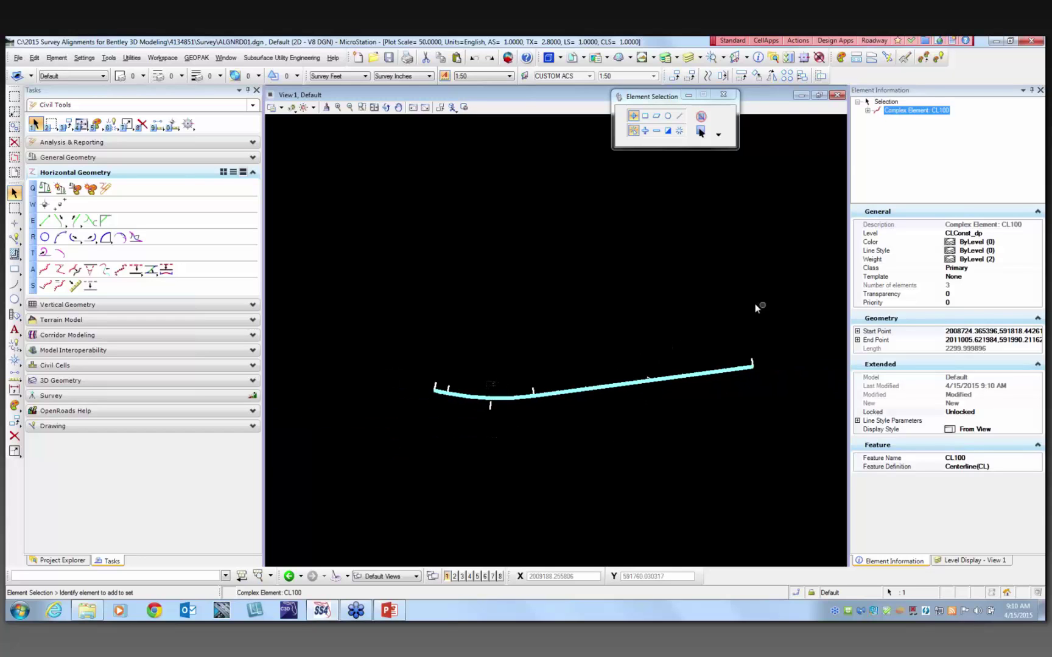
pyautogui.scroll(1, 758, 305)
pyautogui.click(868, 111)
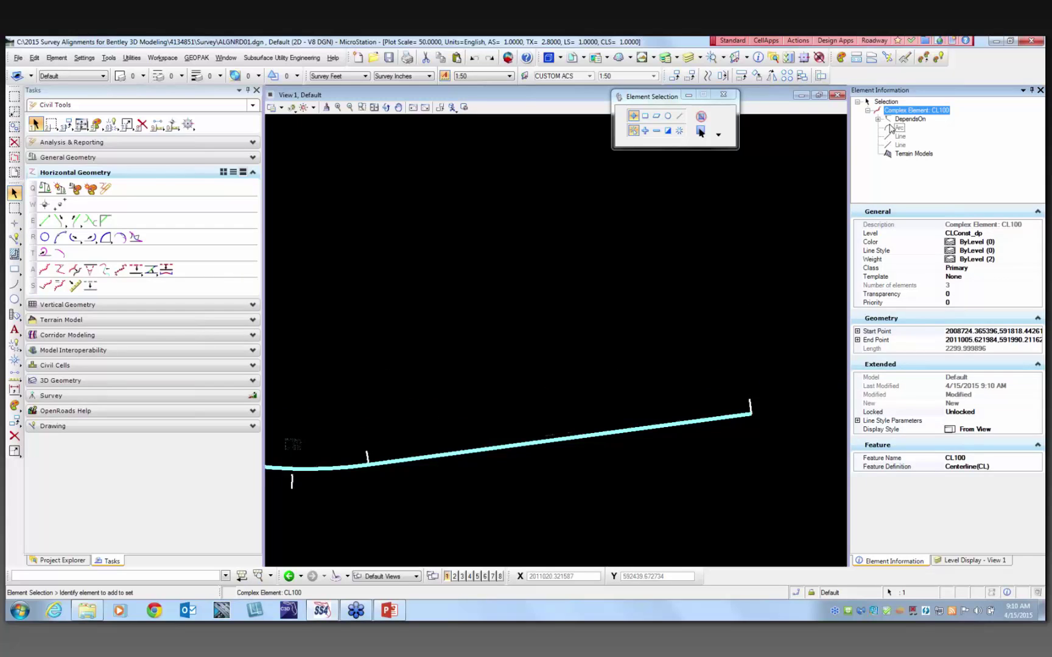
pyautogui.click(462, 336)
pyautogui.scroll(-1, 502, 356)
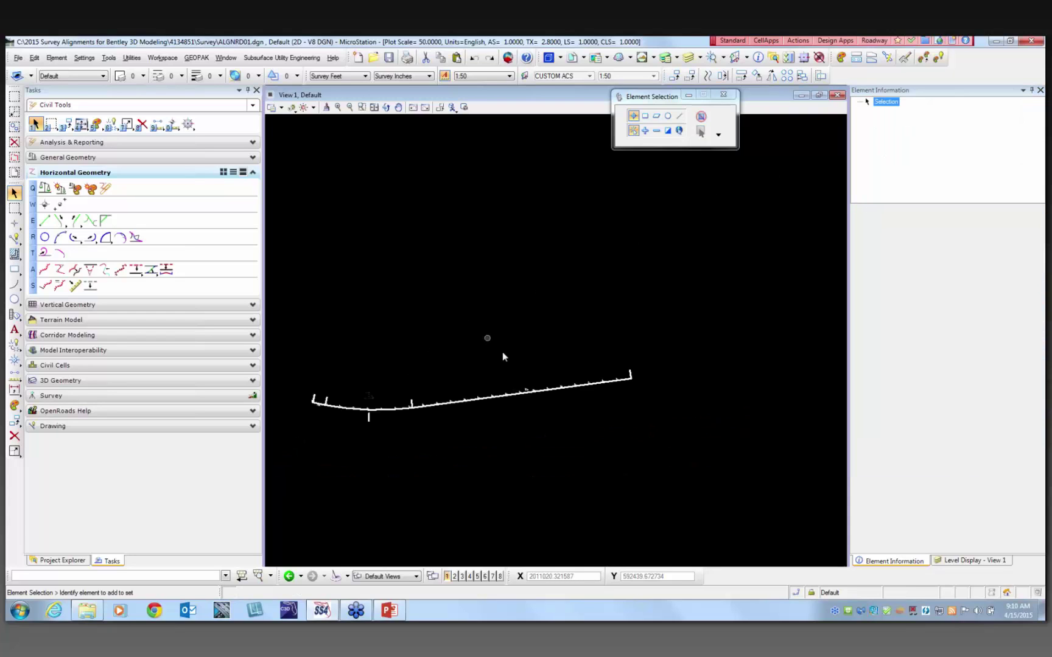
# Define the alignment's starting station as 148+00.00 at start distance 0, where the POT is.
pyautogui.click(45, 285)
pyautogui.scroll(2, 305, 416)
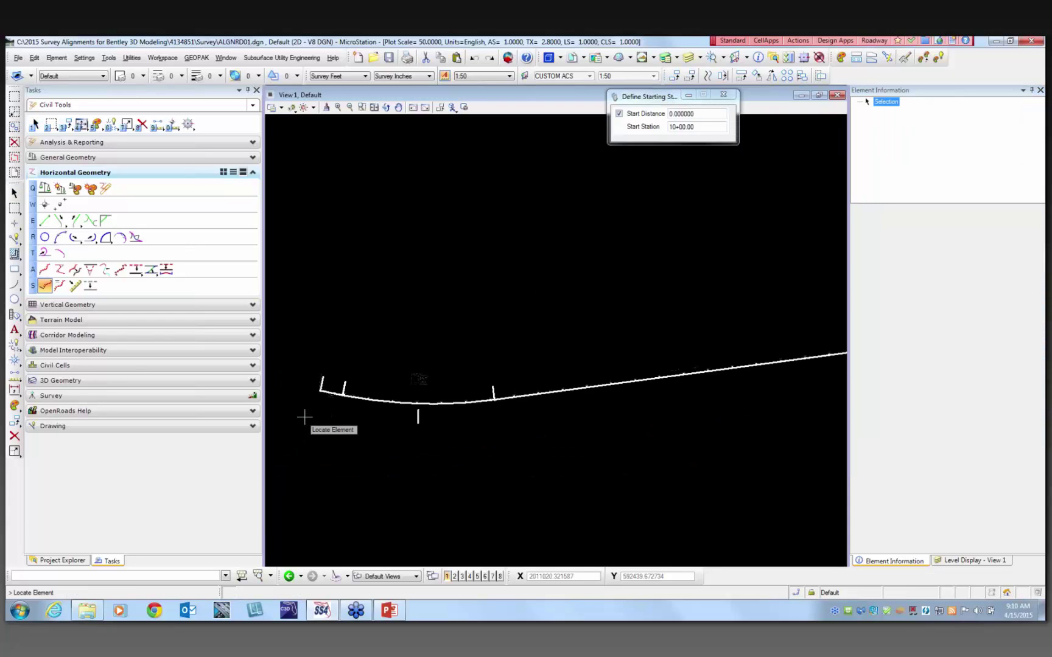
pyautogui.scroll(2, 356, 379)
pyautogui.click(359, 366)
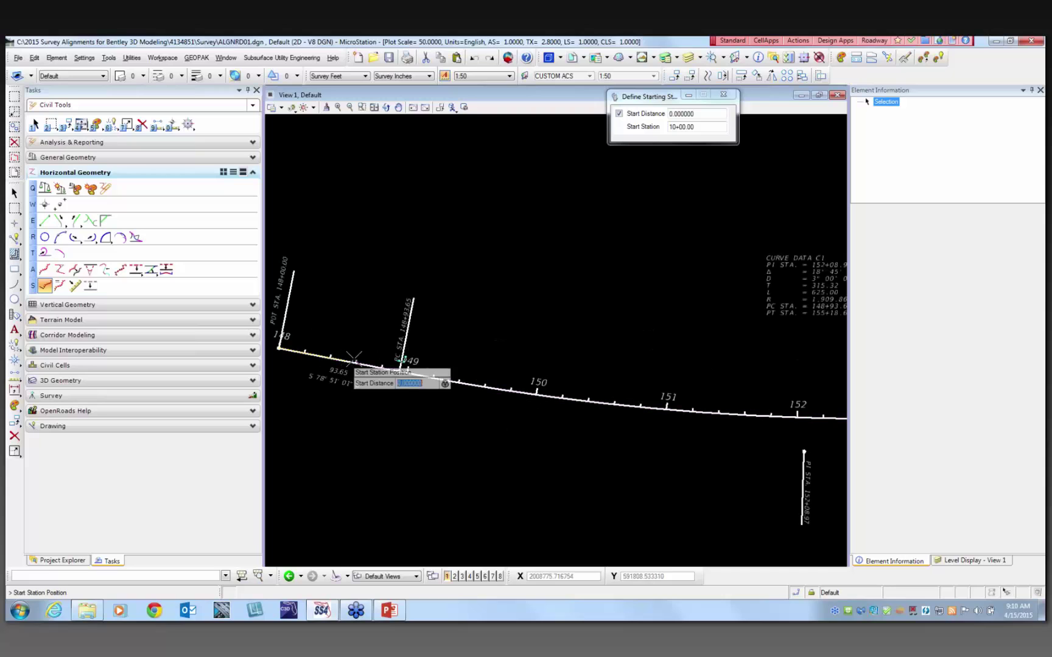
pyautogui.click(294, 420)
pyautogui.scroll(2, 274, 288)
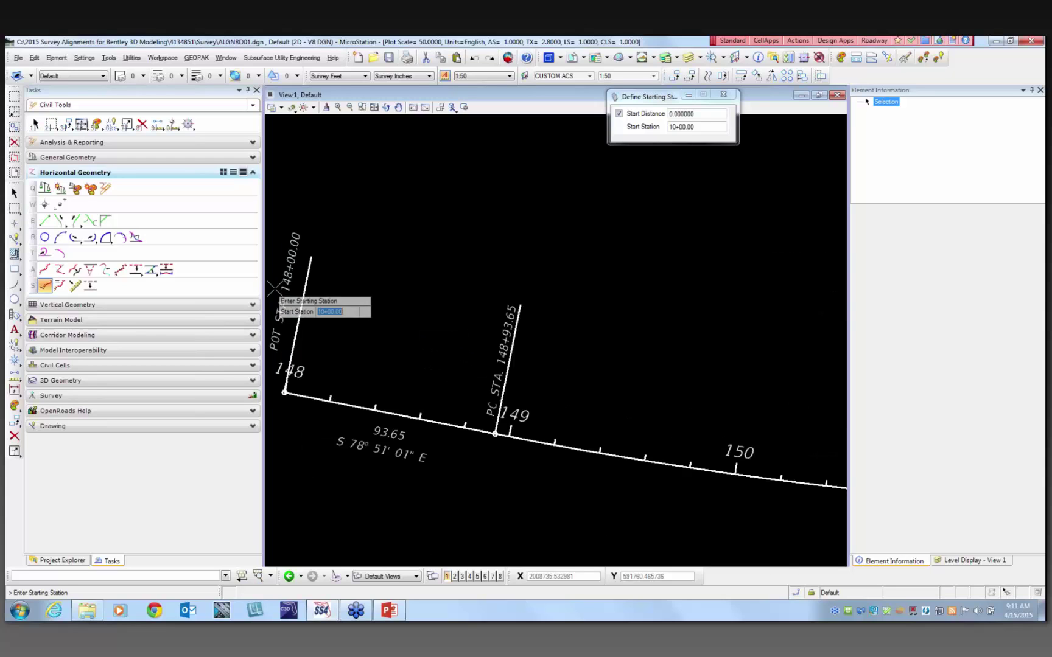
pyautogui.scroll(2, 274, 288)
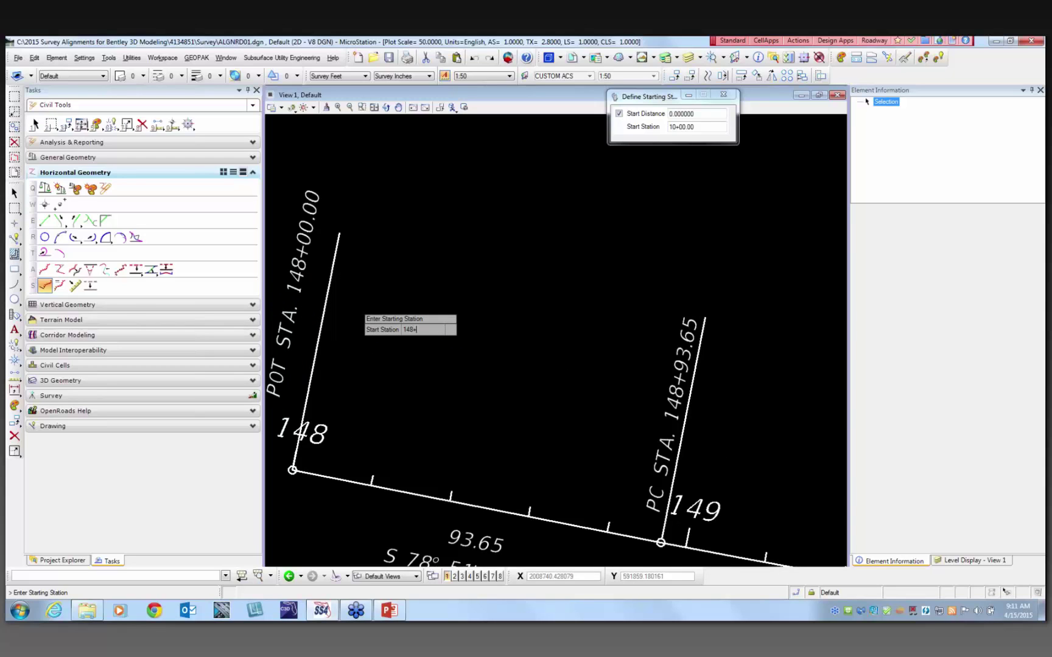
pyautogui.click(446, 375)
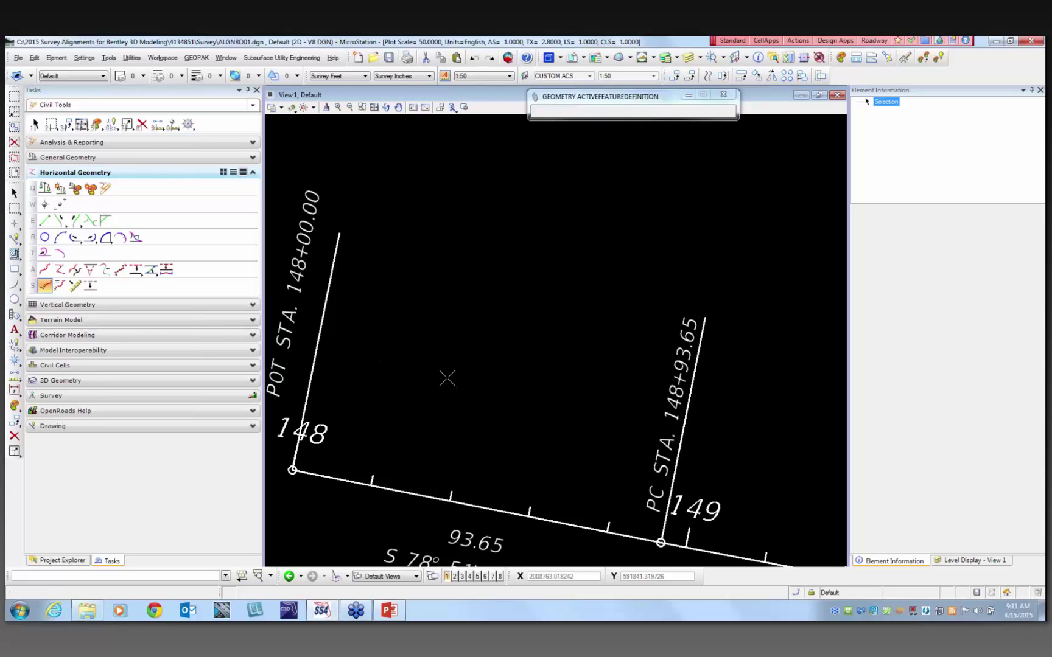
# Select alignment CL100 and check the station label at its starting point.
pyautogui.scroll(-2, 403, 321)
pyautogui.scroll(-2, 404, 322)
pyautogui.click(415, 381)
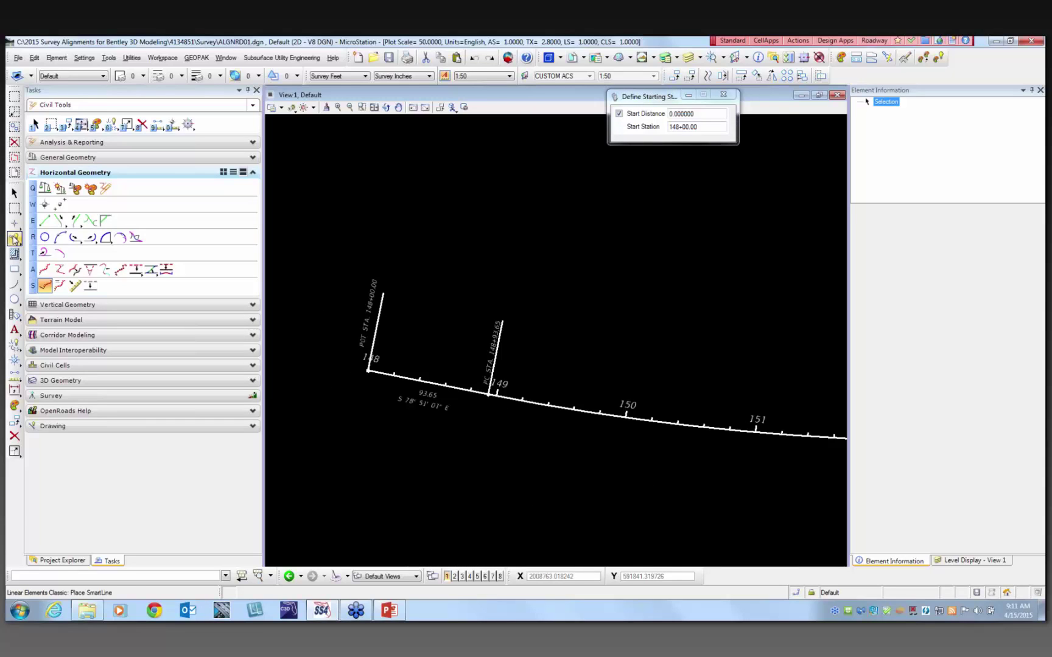
pyautogui.click(408, 381)
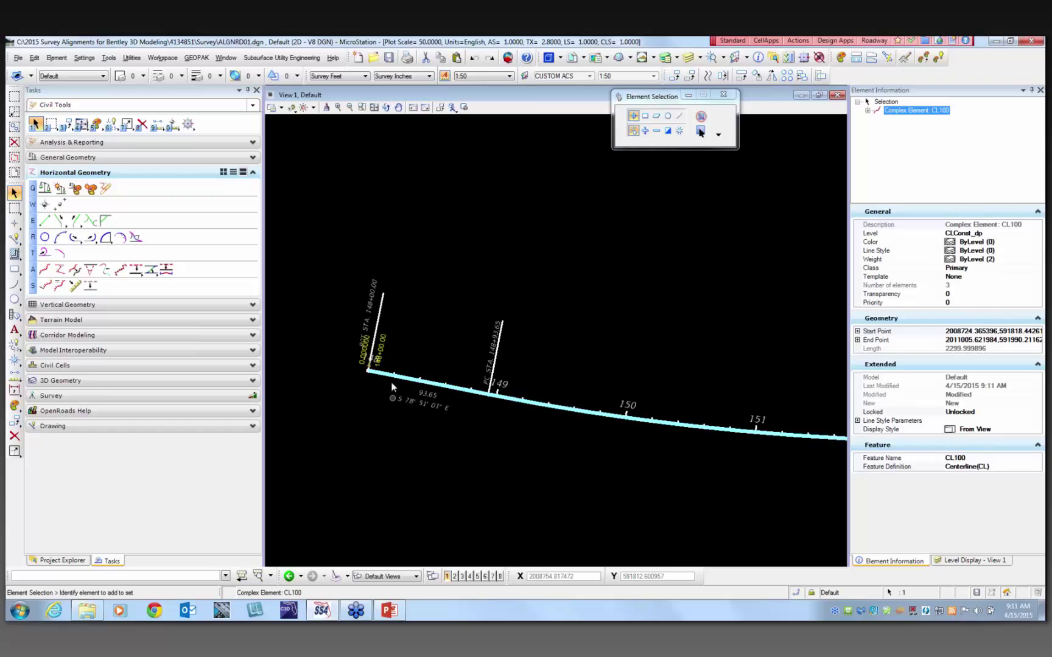
pyautogui.scroll(4, 382, 370)
pyautogui.scroll(1, 365, 375)
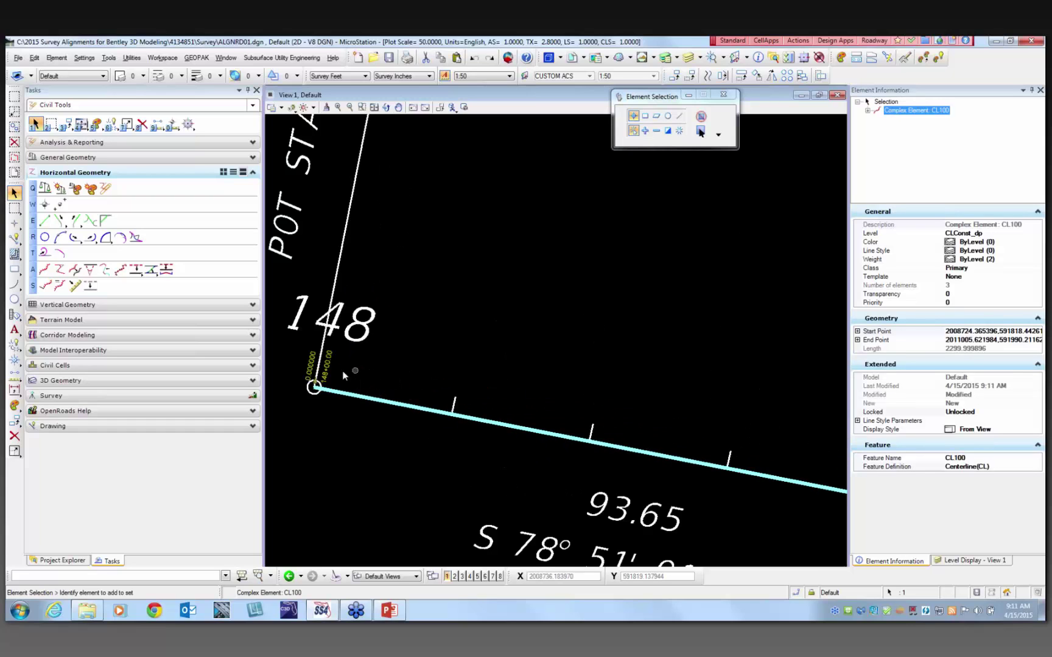
pyautogui.scroll(-4, 347, 371)
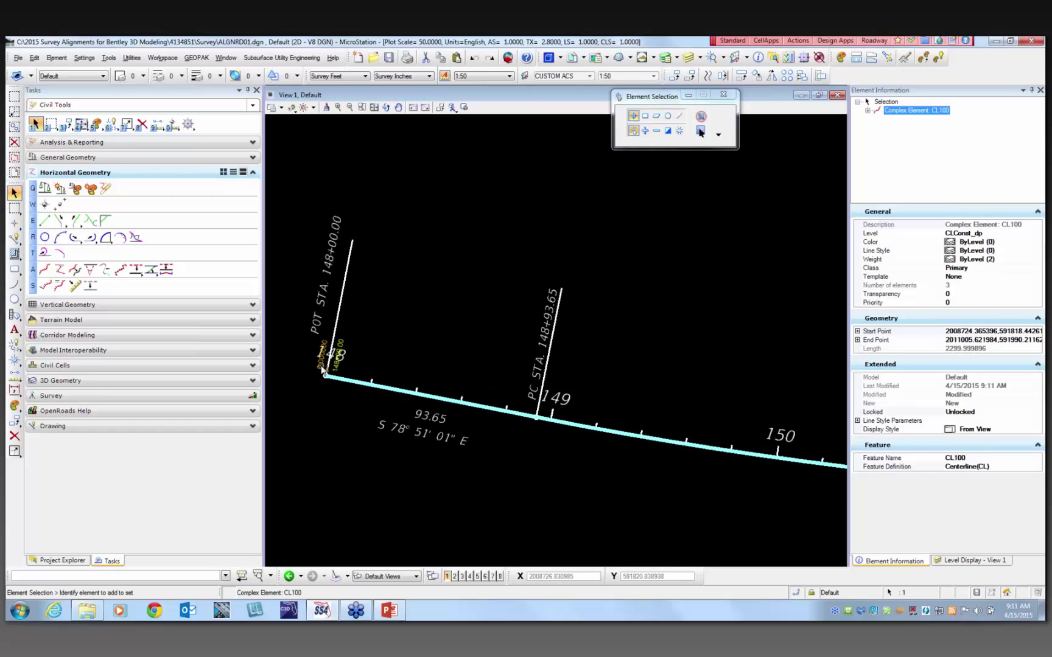
# Add a station equation to CL100 at the PT, back station 155+18.65 R1, with ahead station 200+00.
pyautogui.click(58, 286)
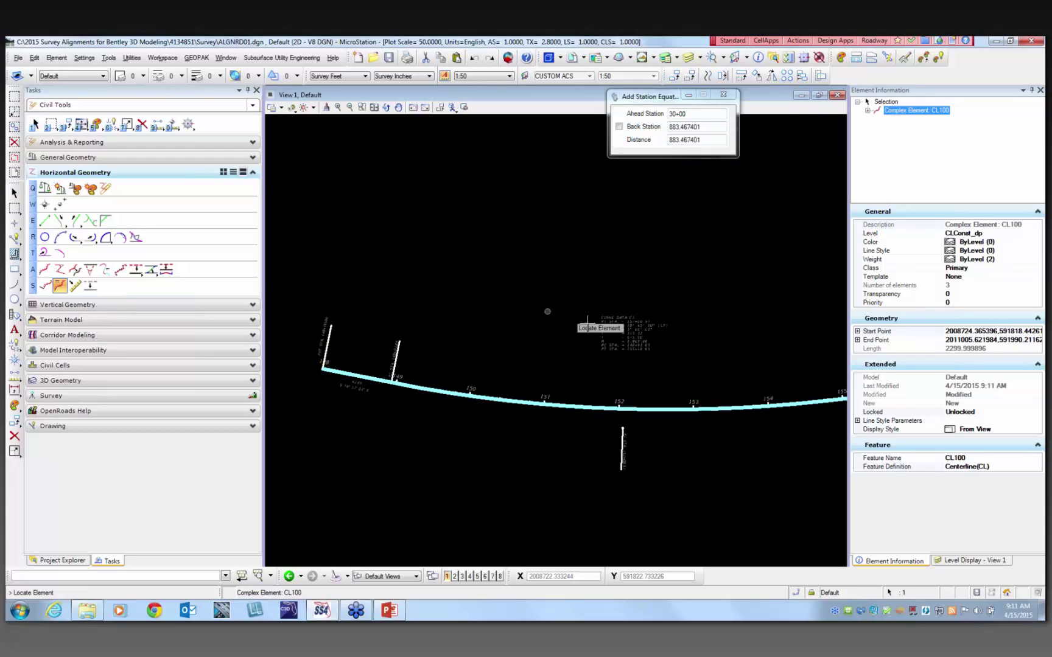
pyautogui.scroll(-1, 371, 312)
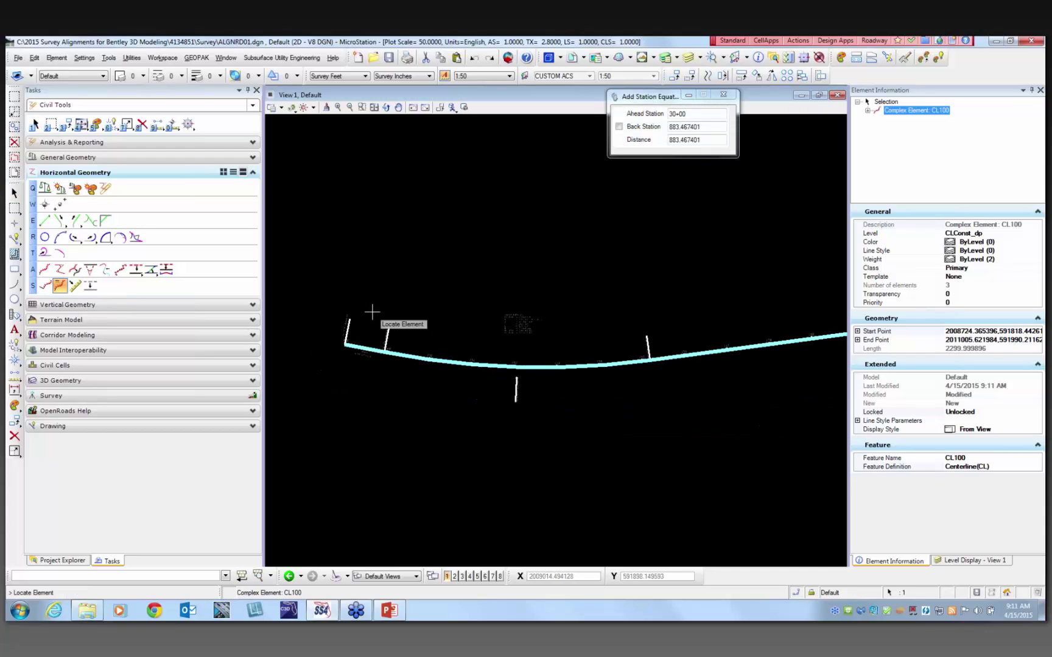
pyautogui.click(622, 364)
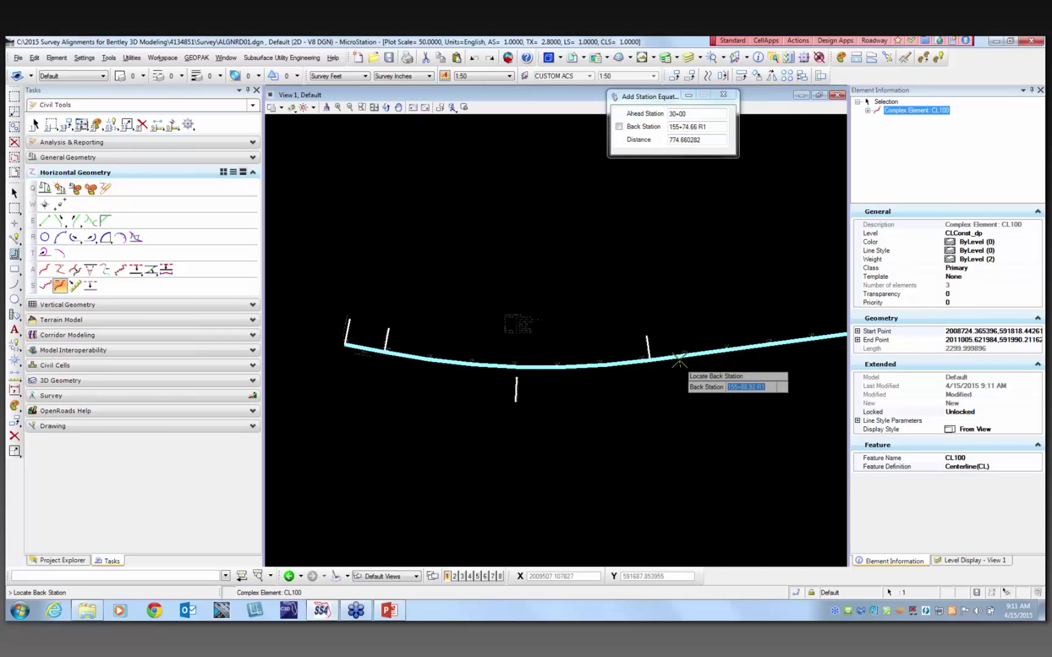
pyautogui.click(667, 380)
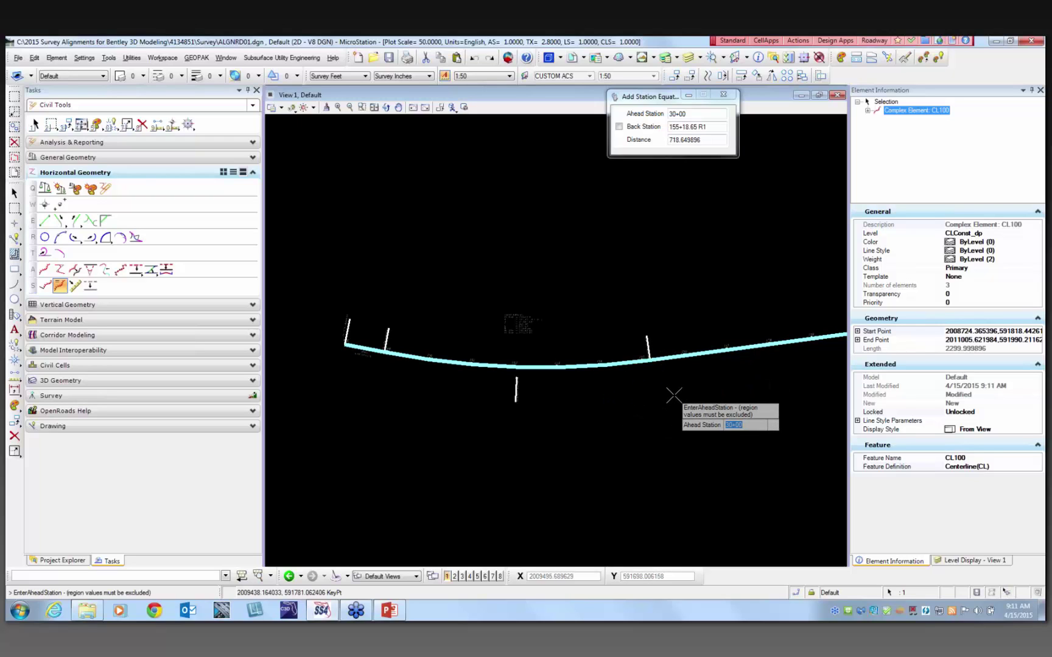
pyautogui.scroll(3, 655, 353)
pyautogui.scroll(2, 655, 353)
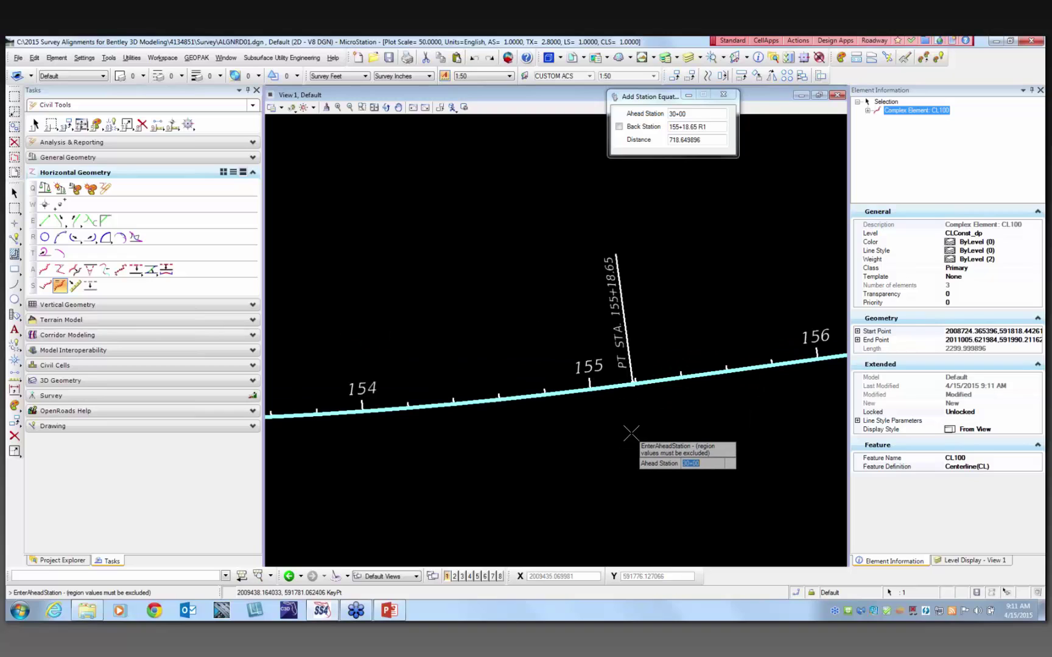
pyautogui.write('20')
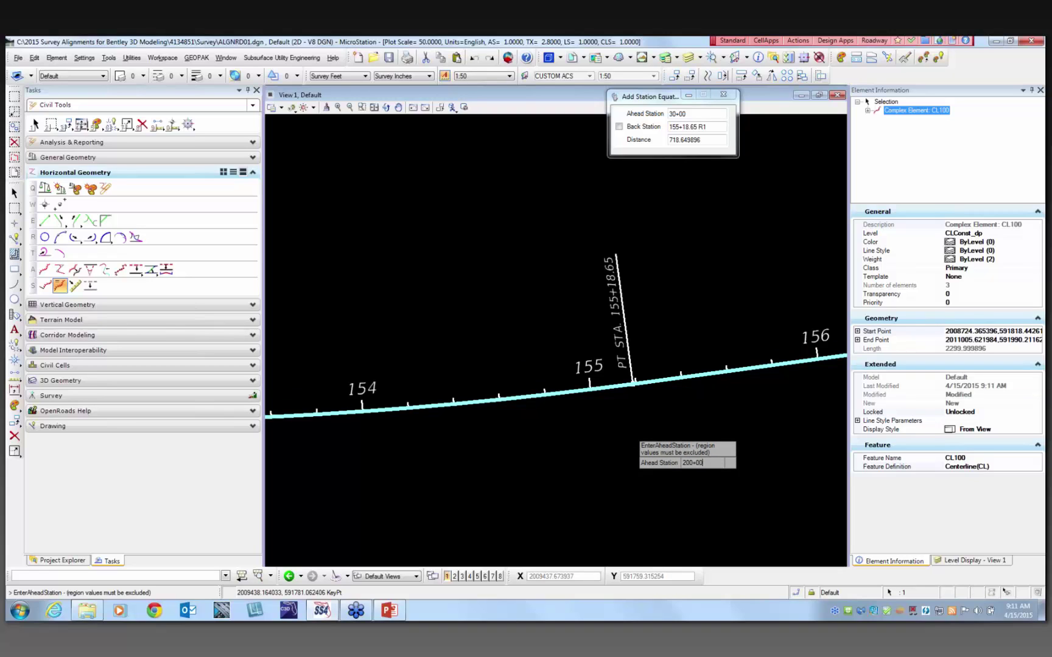
pyautogui.press('Return')
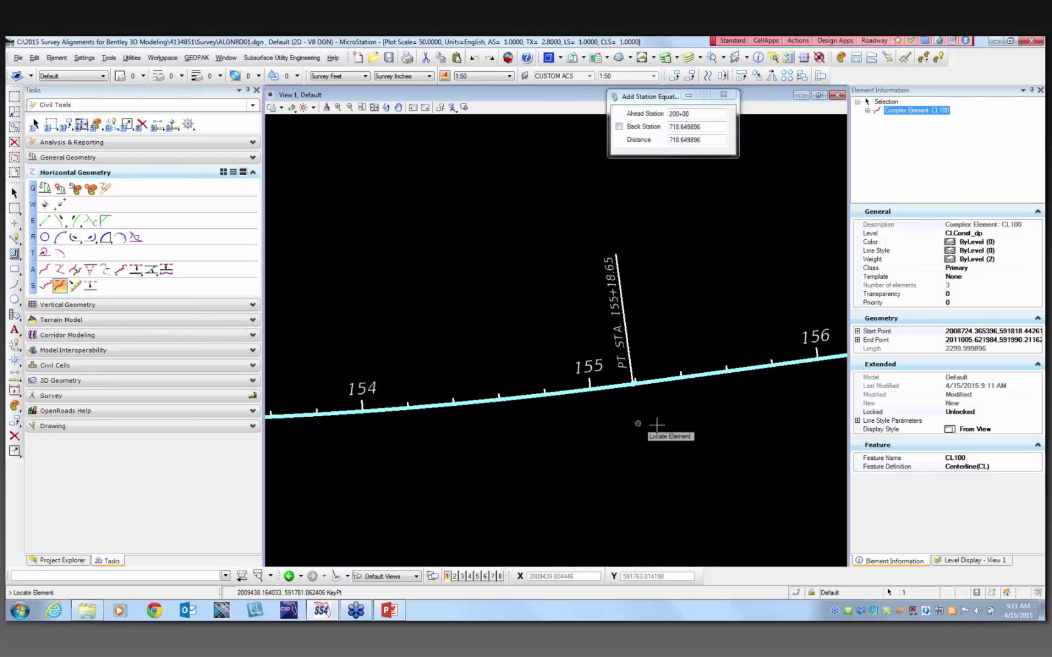
pyautogui.click(656, 424)
pyautogui.click(13, 193)
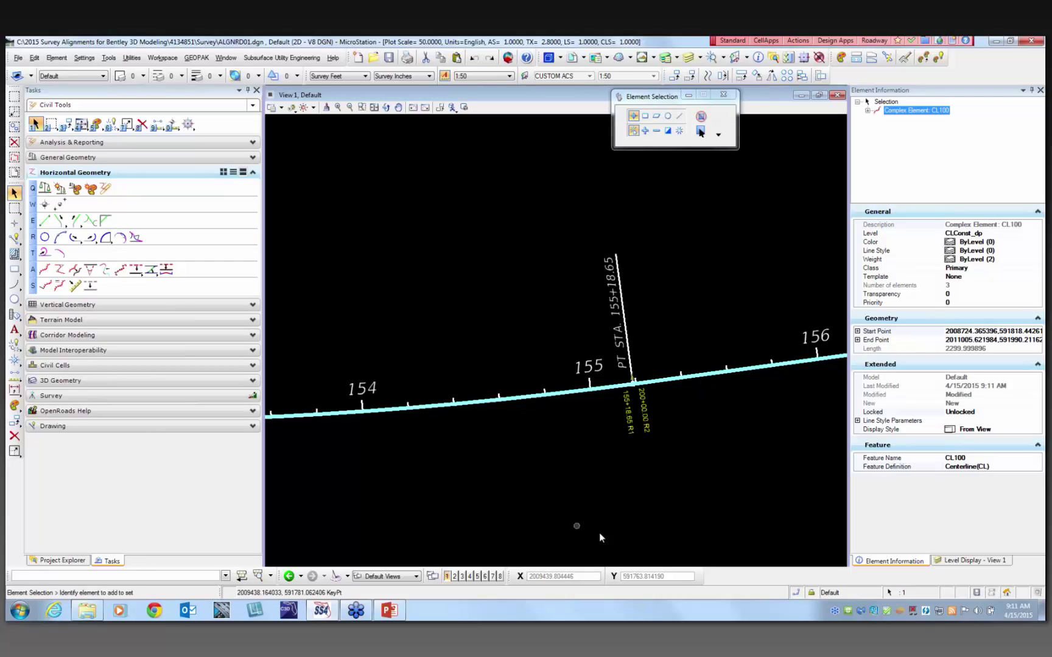
# Reselect alignment CL100, check the station labels at its start and at the PT, and deselect it.
pyautogui.click(602, 505)
pyautogui.click(538, 411)
pyautogui.scroll(3, 641, 414)
pyautogui.scroll(-4, 639, 402)
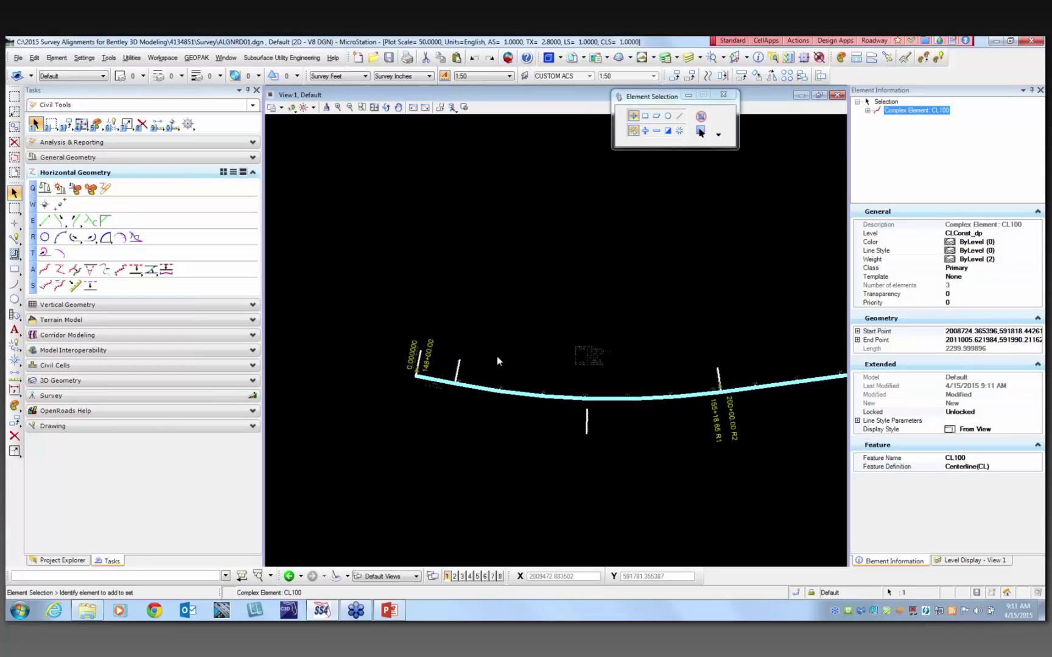
pyautogui.scroll(-2, 394, 363)
pyautogui.click(519, 382)
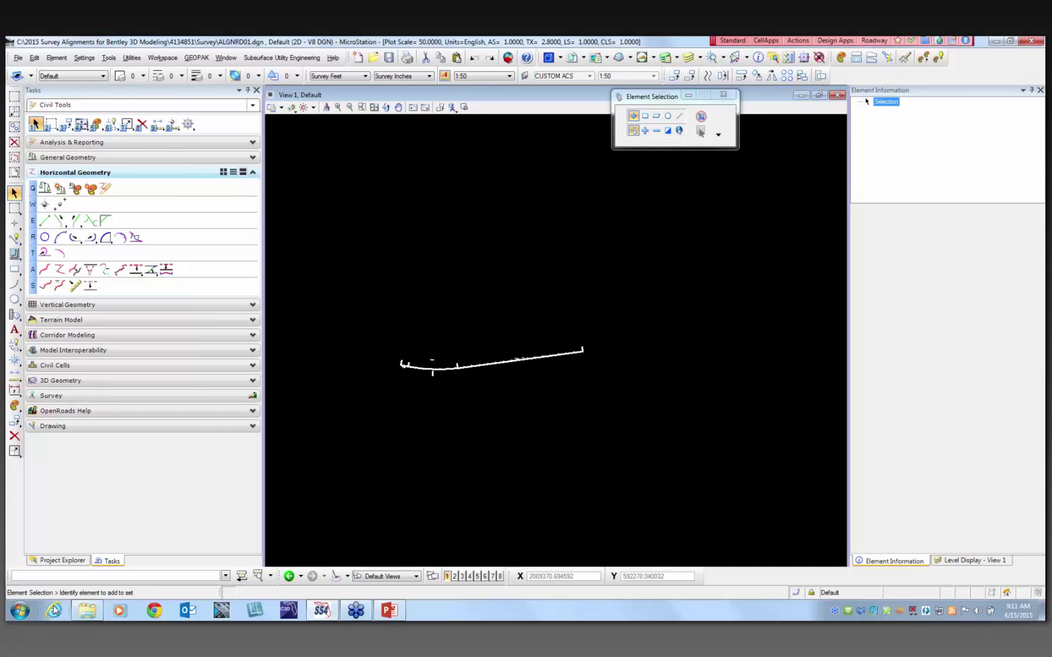
# List the linear elements of ALGNRD01.dgn in the project's civil model.
pyautogui.click(62, 560)
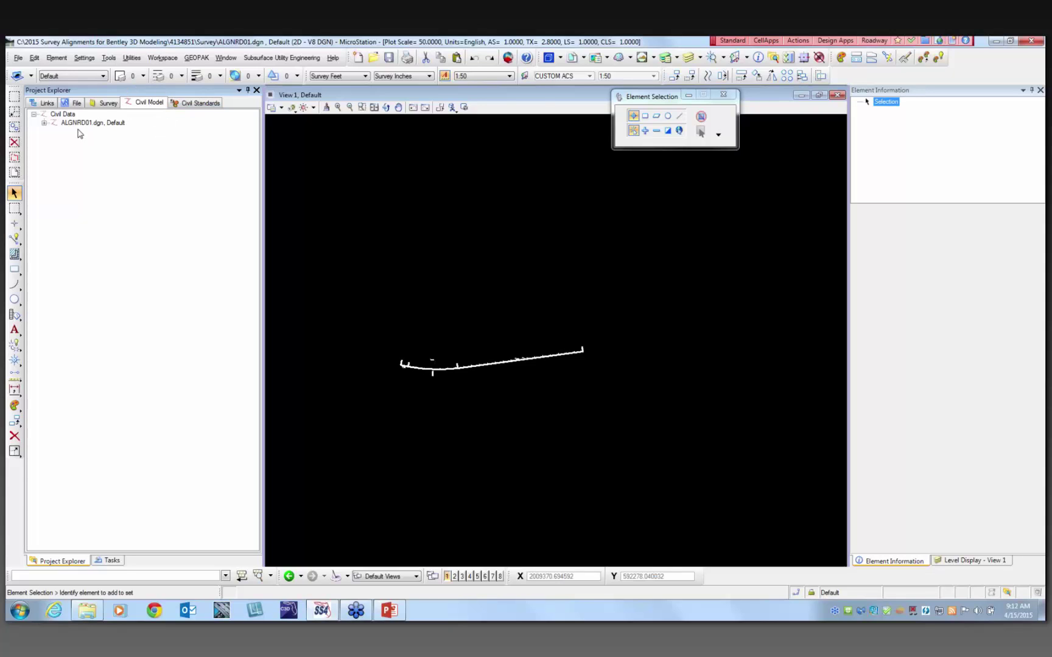
pyautogui.click(44, 122)
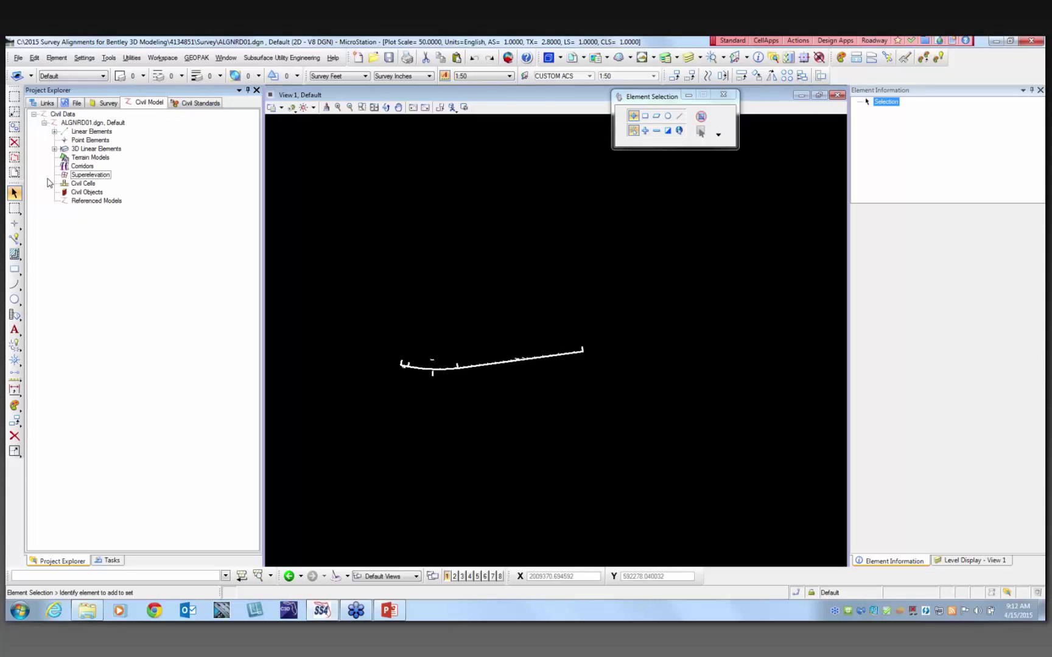
pyautogui.click(55, 132)
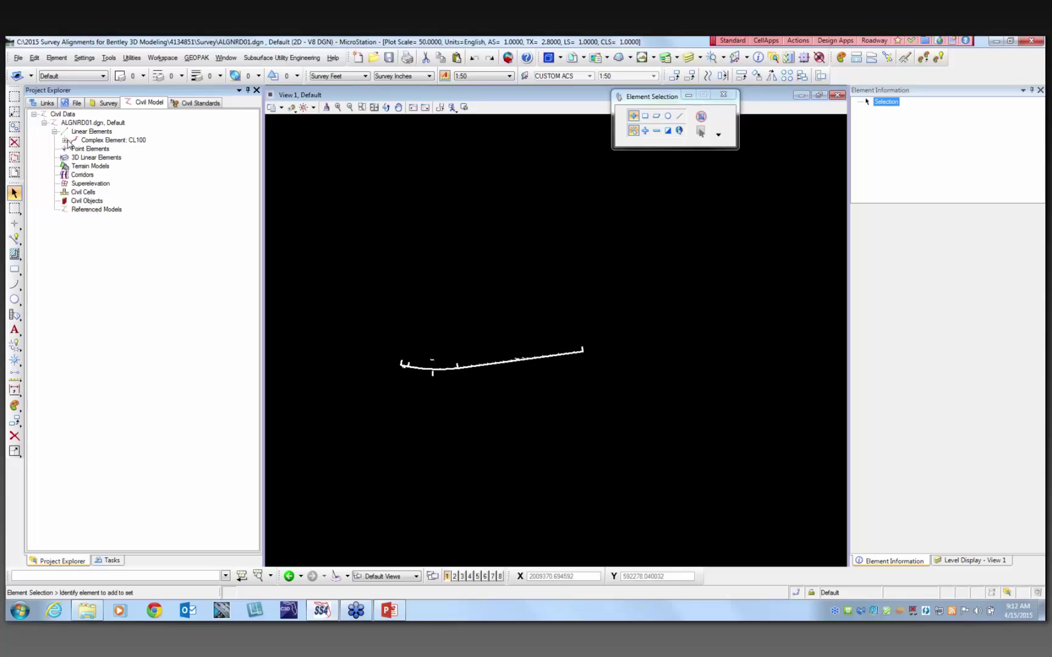
# Expand CL100 under the linear elements in the civil model, select it and review the commands available for it.
pyautogui.click(66, 141)
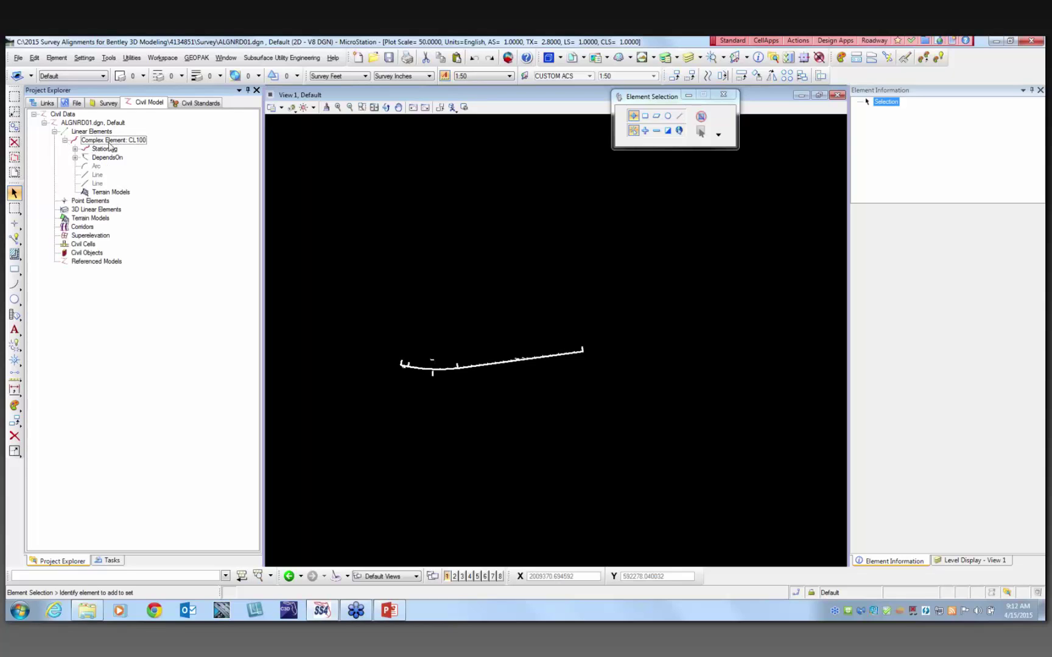
pyautogui.click(115, 141)
pyautogui.rightClick(122, 143)
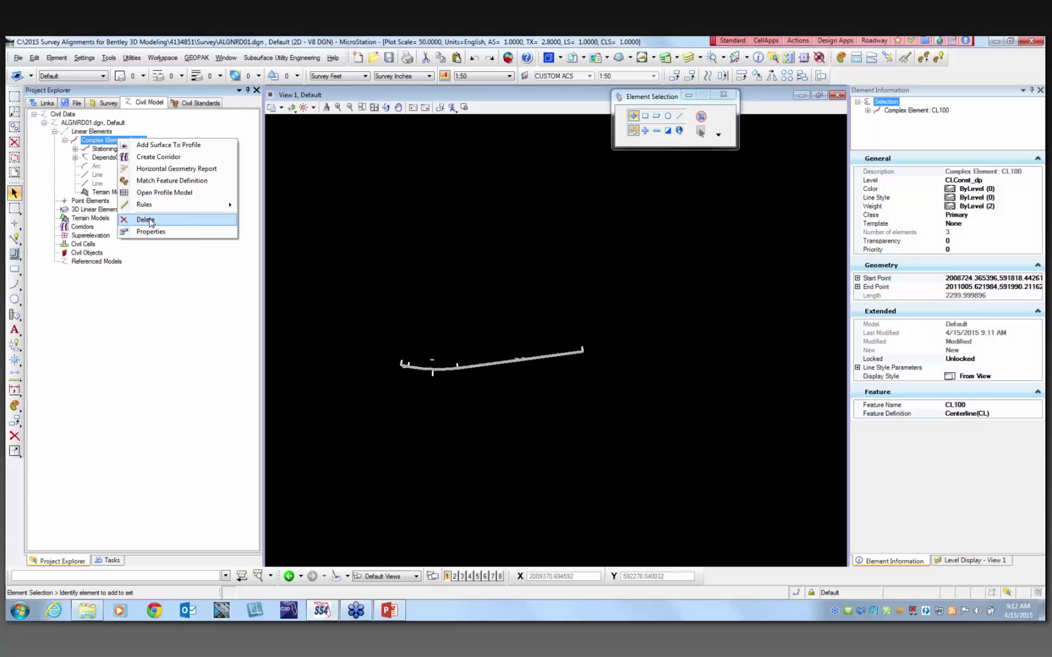
pyautogui.press('Escape')
pyautogui.scroll(3, 490, 392)
pyautogui.scroll(-3, 545, 359)
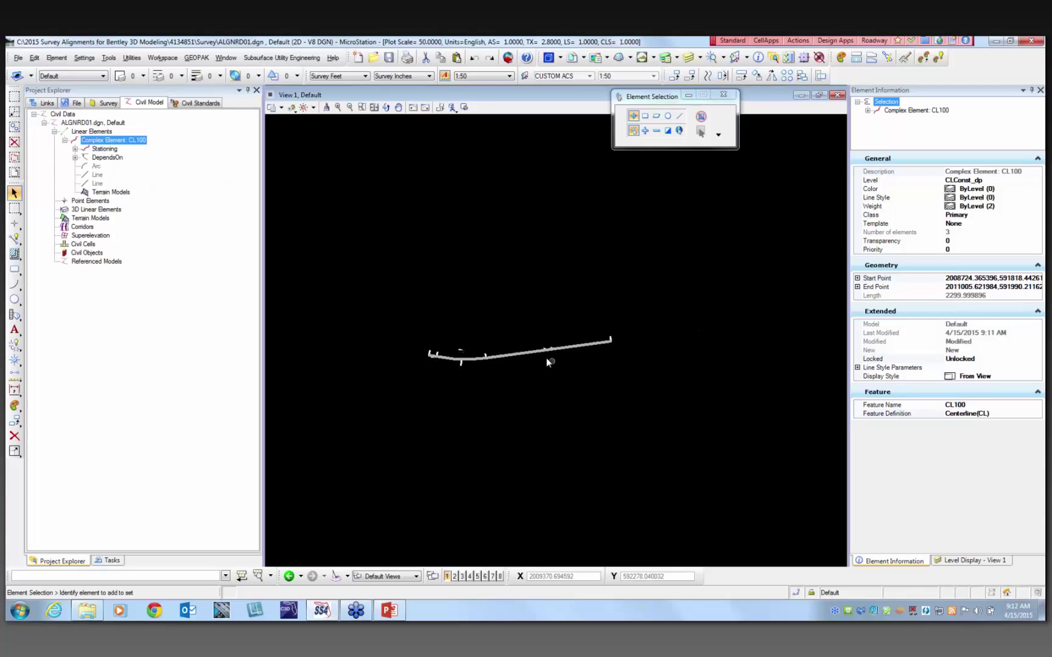
# Select alignment CL100 in the view and set its Locked property to Locked.
pyautogui.scroll(2, 551, 363)
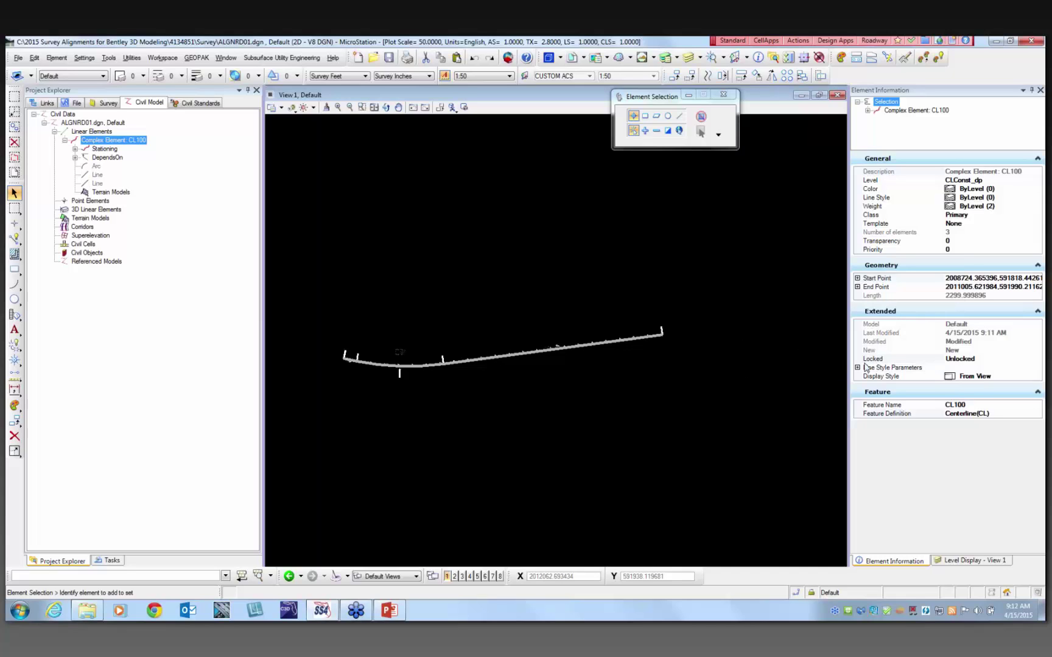
pyautogui.scroll(3, 523, 367)
pyautogui.click(530, 355)
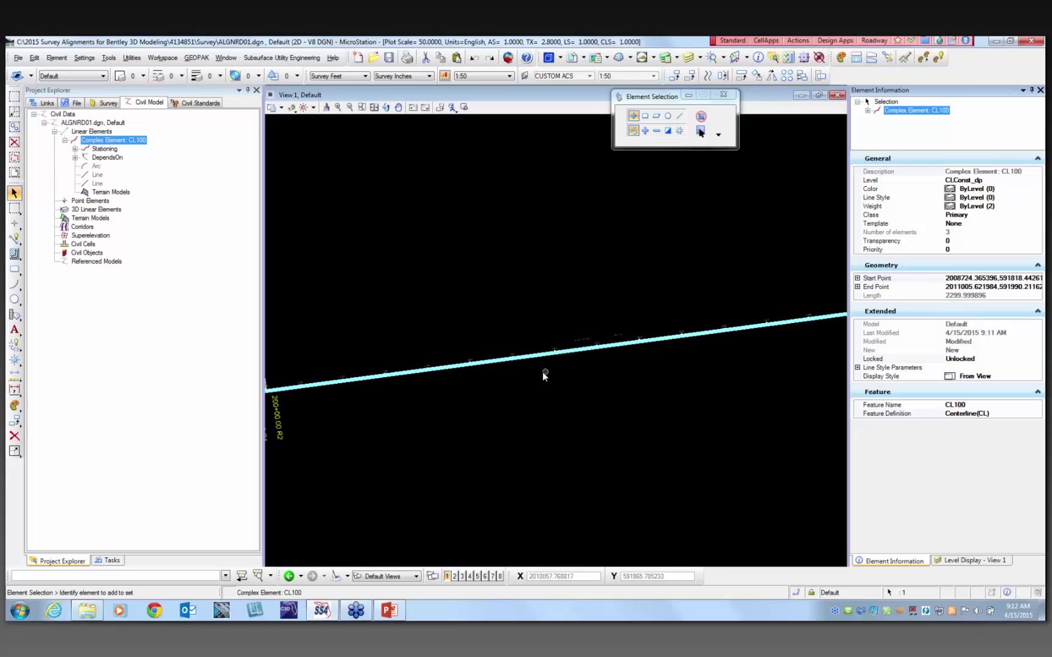
pyautogui.scroll(-3, 542, 372)
pyautogui.click(968, 360)
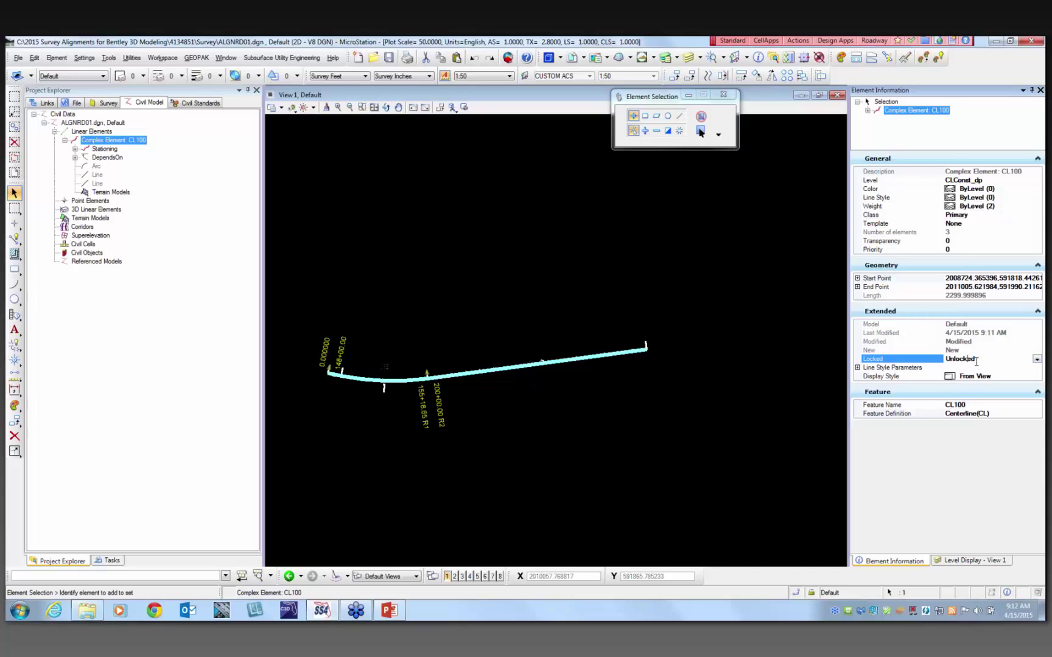
pyautogui.click(1037, 359)
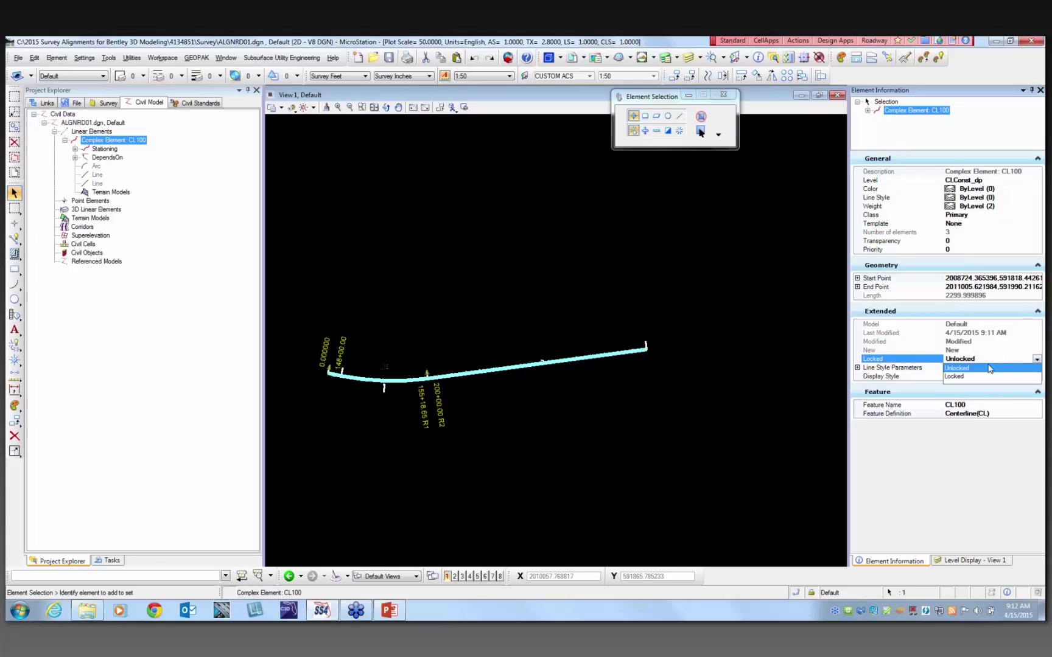
pyautogui.click(955, 376)
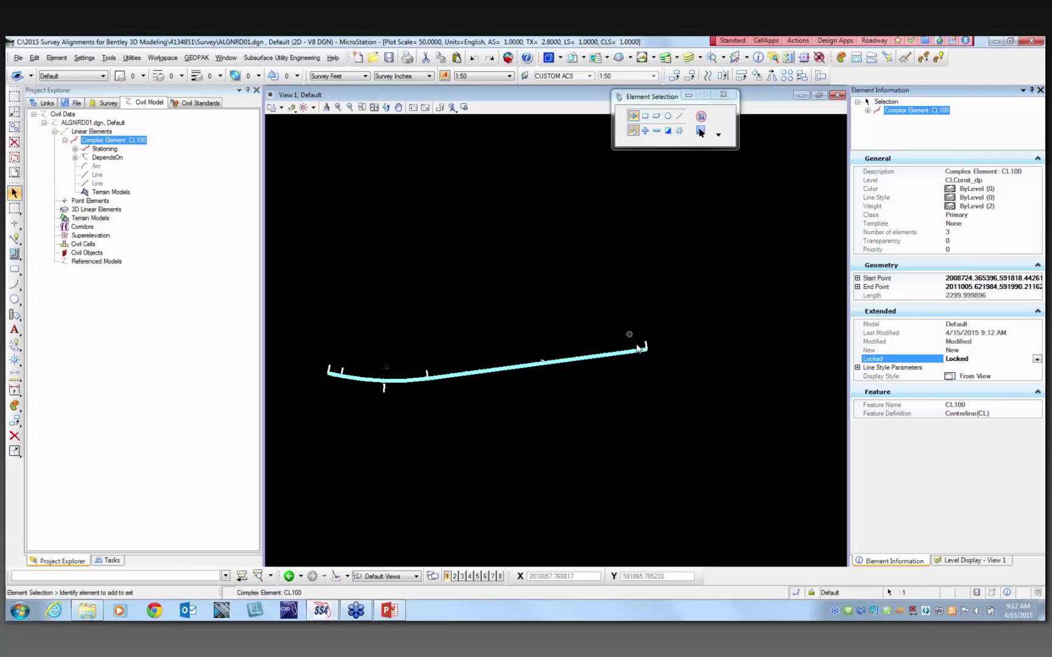
# Inspect the locked alignment CL100 in the view, look up its commands in the civil model, and deselect it.
pyautogui.click(454, 376)
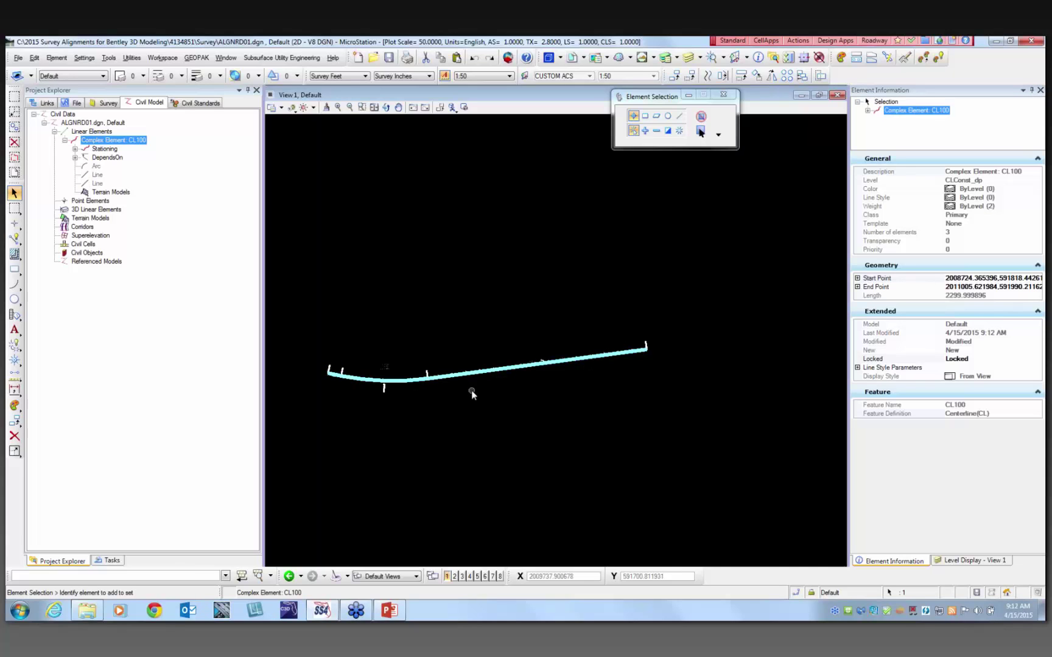
pyautogui.scroll(5, 463, 383)
pyautogui.scroll(-5, 470, 375)
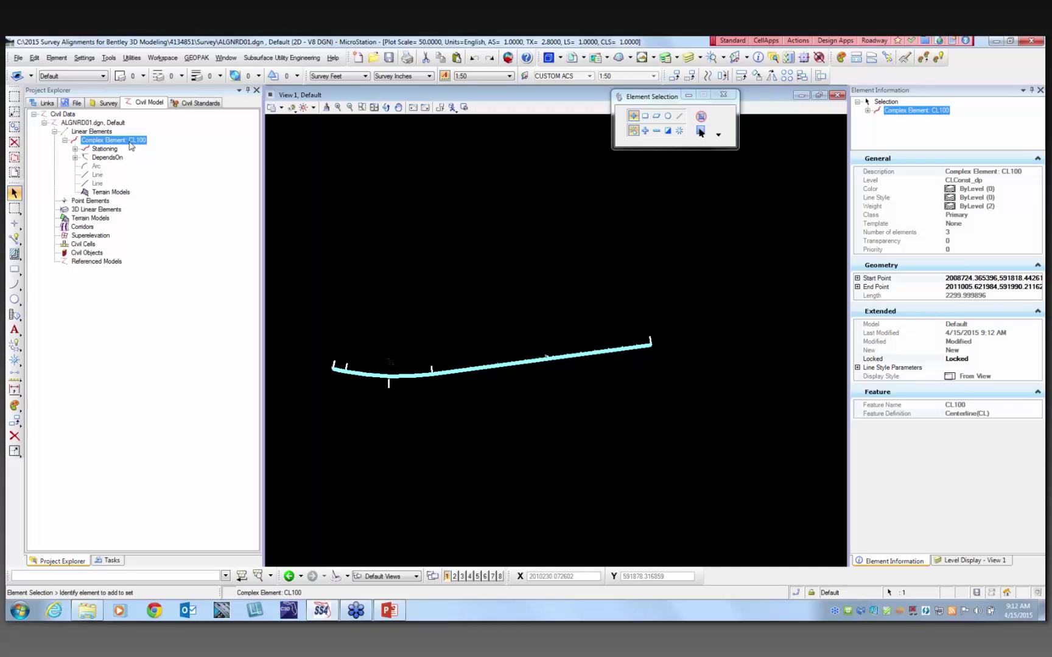
pyautogui.rightClick(116, 141)
pyautogui.click(457, 211)
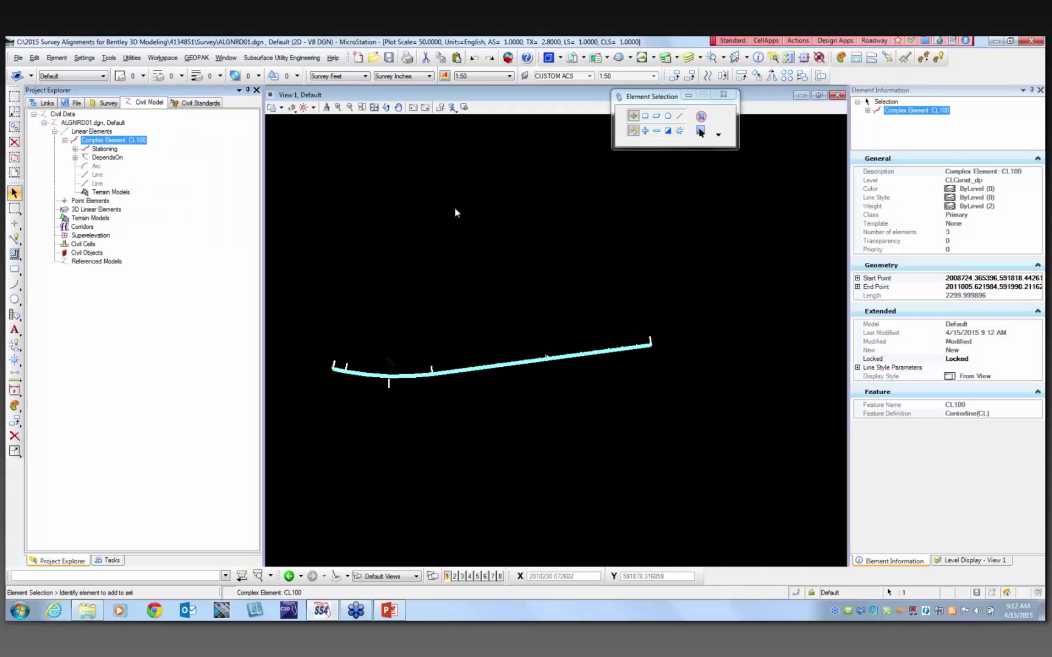
pyautogui.click(433, 383)
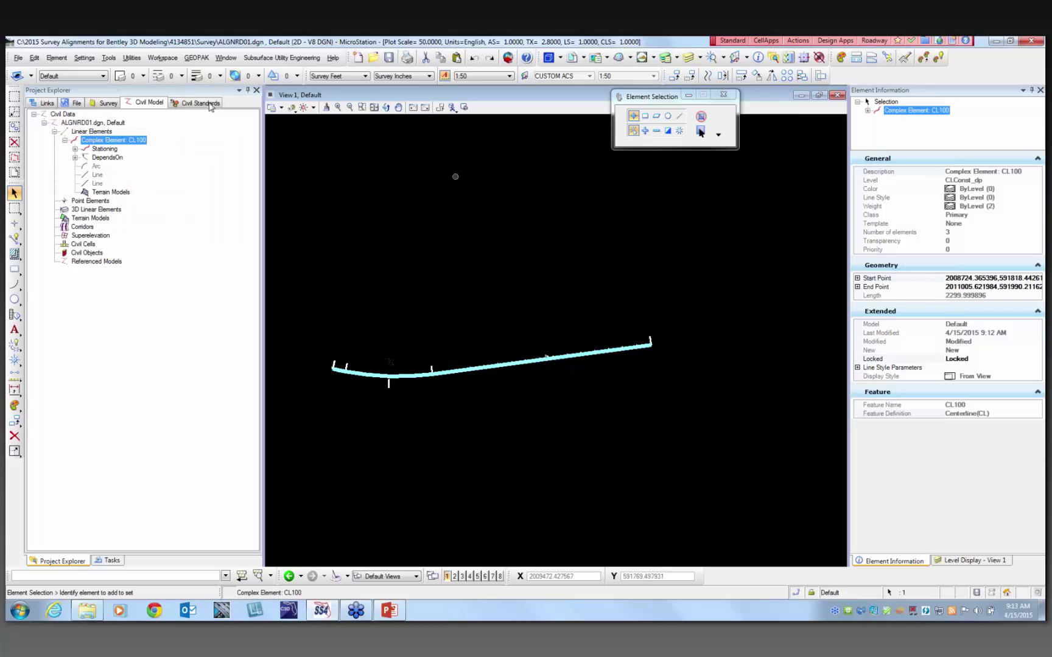
pyautogui.rightClick(108, 144)
pyautogui.click(613, 291)
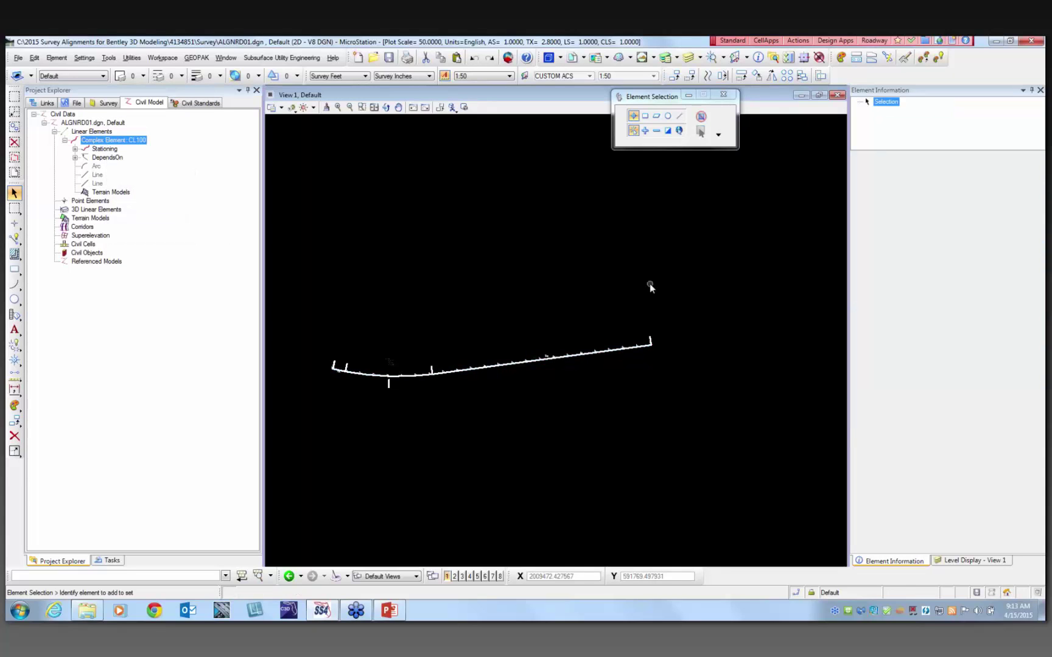
# Reselect CL100 in the civil model, set its Locked property to Unlocked and return it to Locked.
pyautogui.click(108, 142)
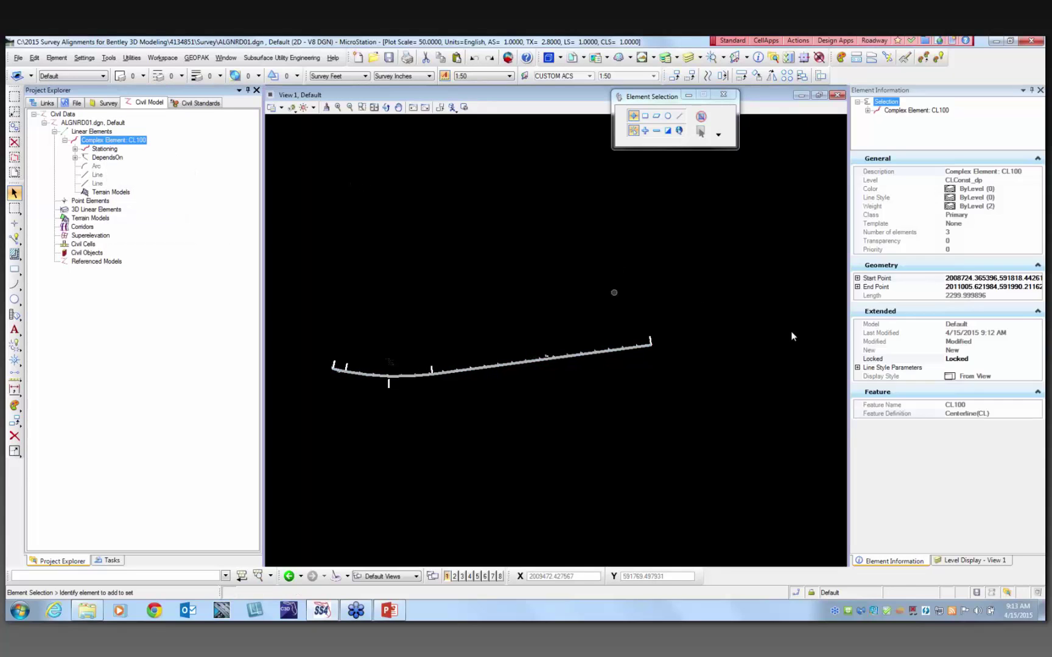
pyautogui.click(964, 358)
pyautogui.click(1022, 359)
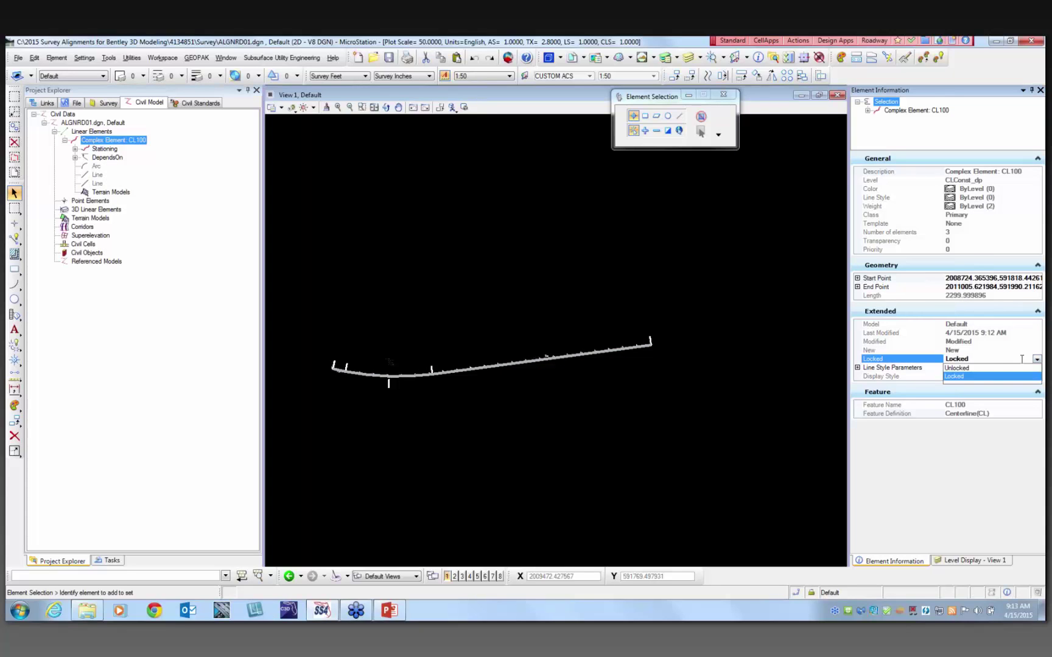
pyautogui.click(957, 368)
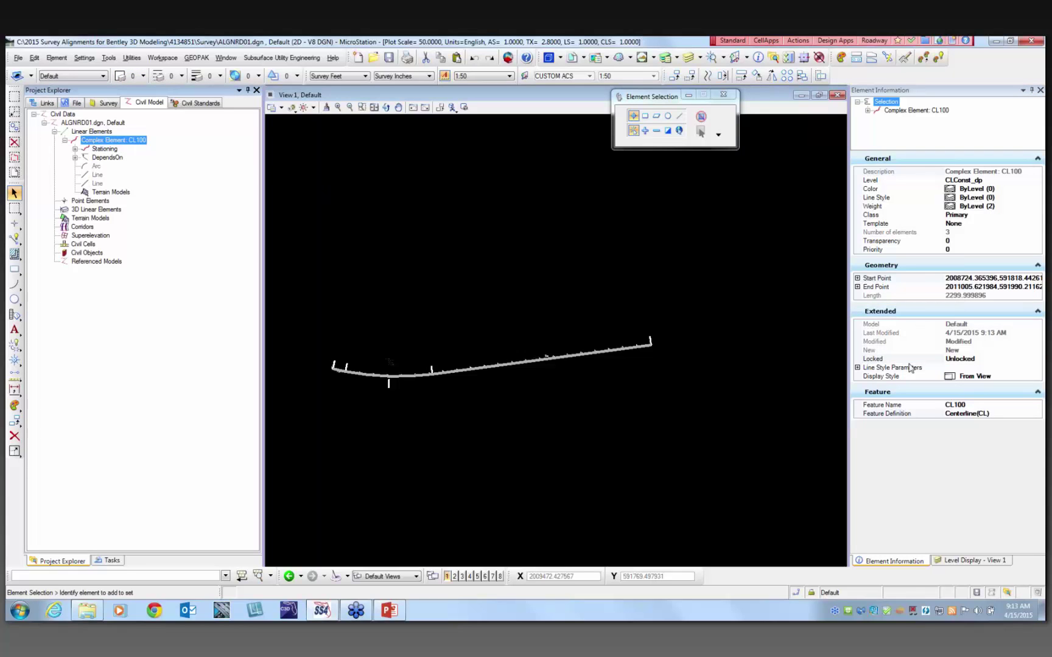
pyautogui.click(972, 360)
pyautogui.click(983, 360)
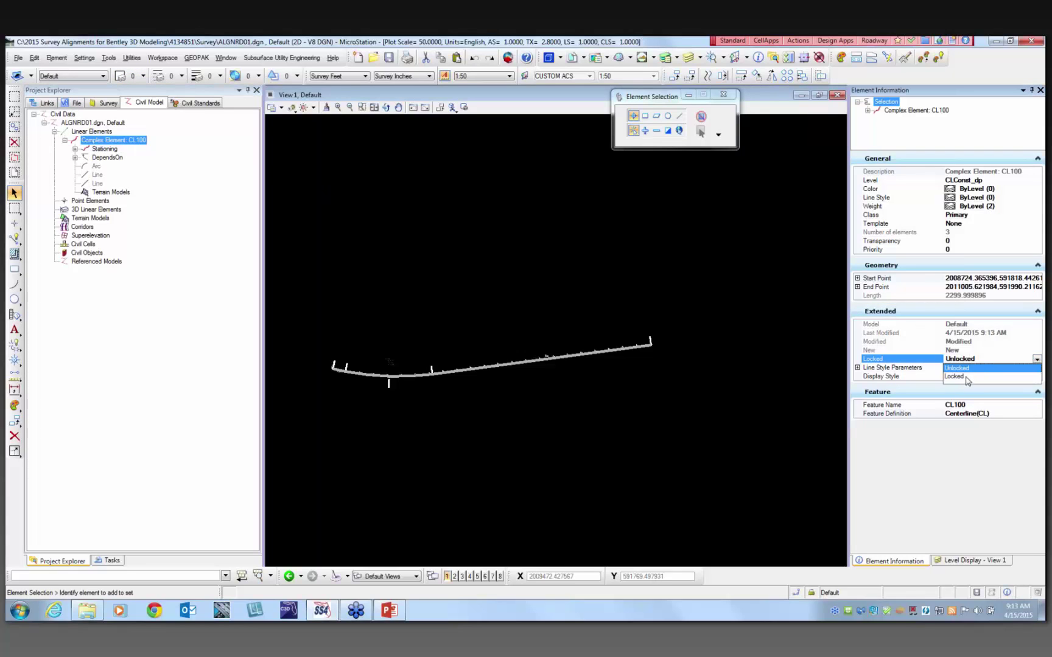
pyautogui.click(966, 377)
# Review the commands offered for the relocked CL100, then test selecting and deselecting the alignment in the view.
pyautogui.rightClick(128, 144)
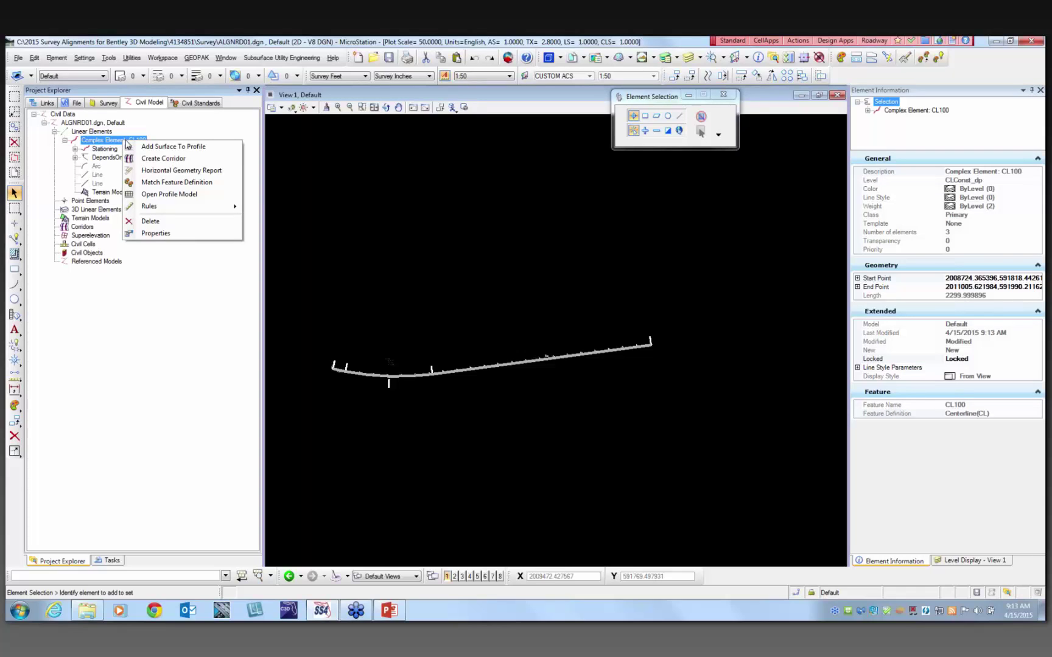
pyautogui.click(458, 195)
pyautogui.click(461, 369)
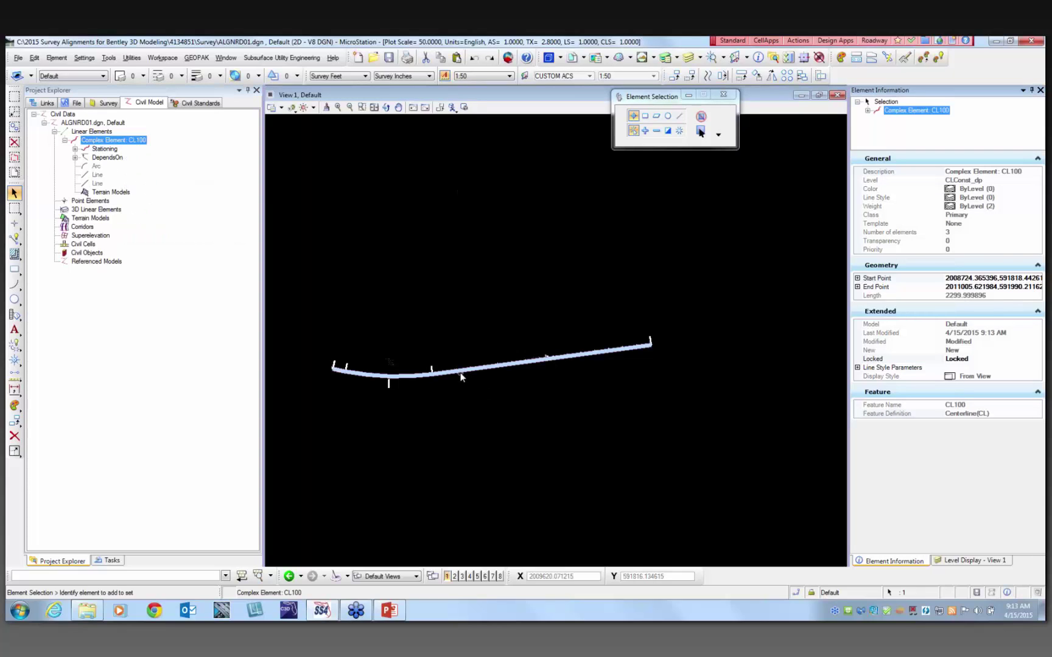
pyautogui.click(523, 406)
pyautogui.scroll(2, 491, 381)
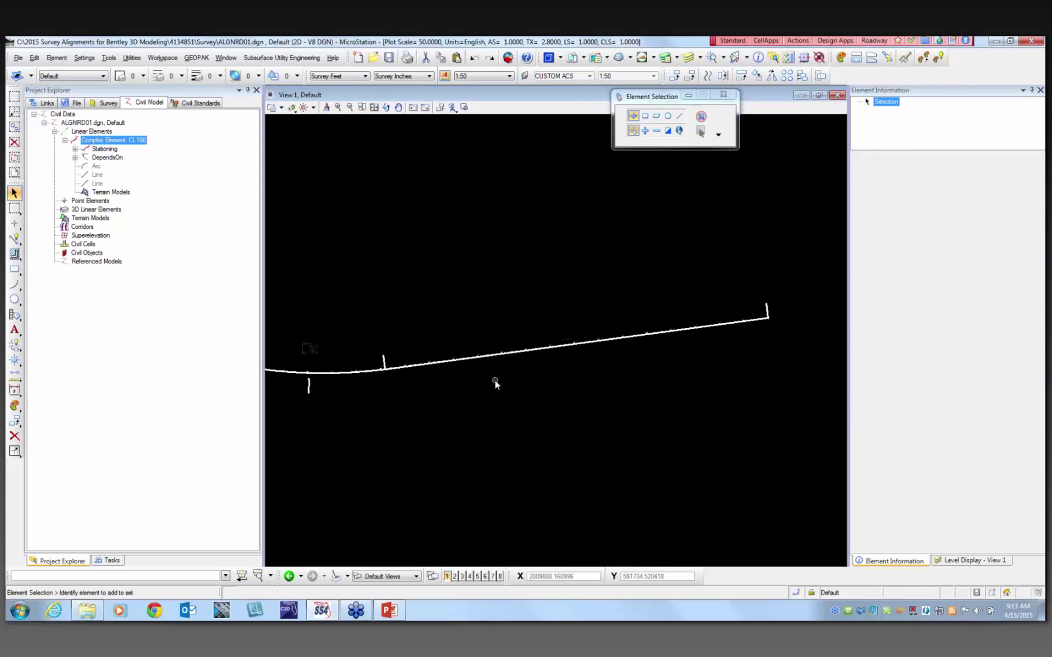
pyautogui.scroll(-3, 511, 376)
pyautogui.scroll(2, 512, 381)
pyautogui.scroll(2, 491, 381)
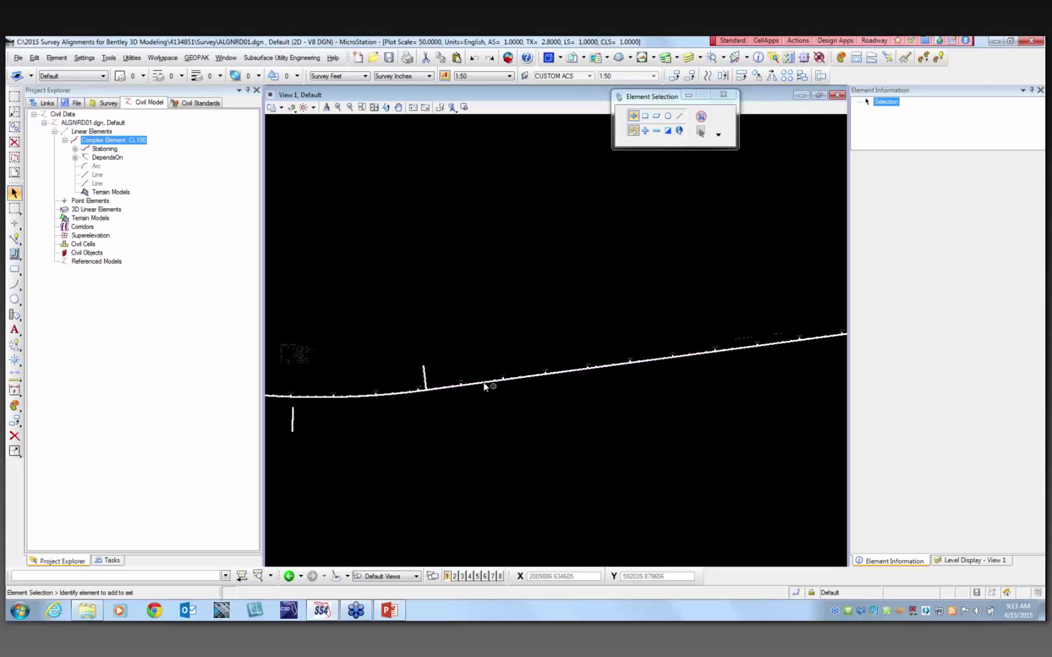
pyautogui.click(478, 384)
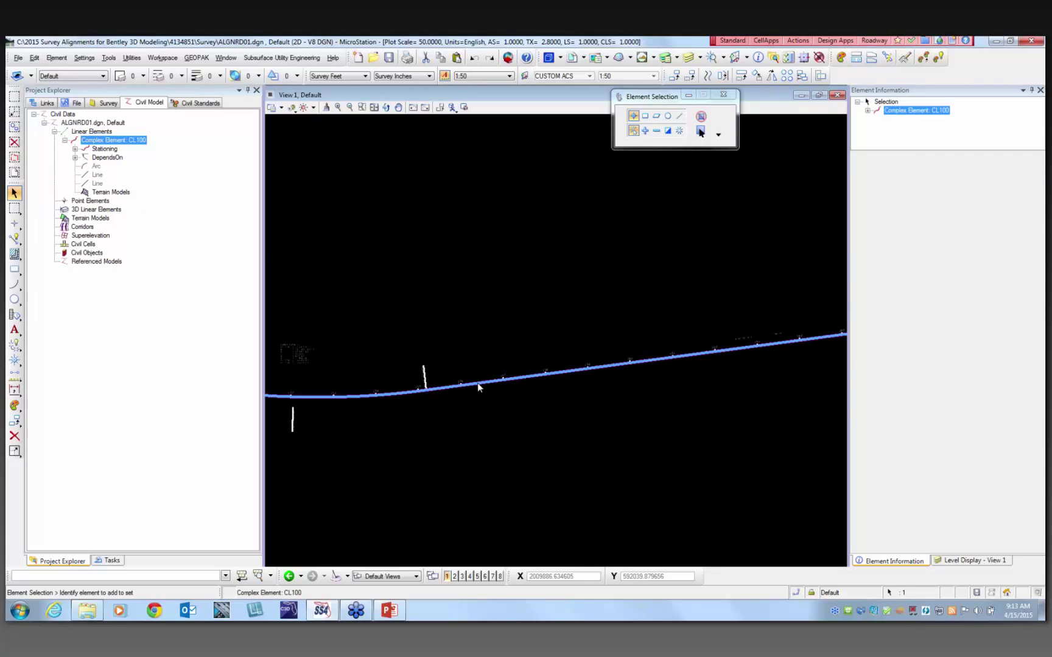
pyautogui.click(647, 407)
pyautogui.scroll(-2, 518, 381)
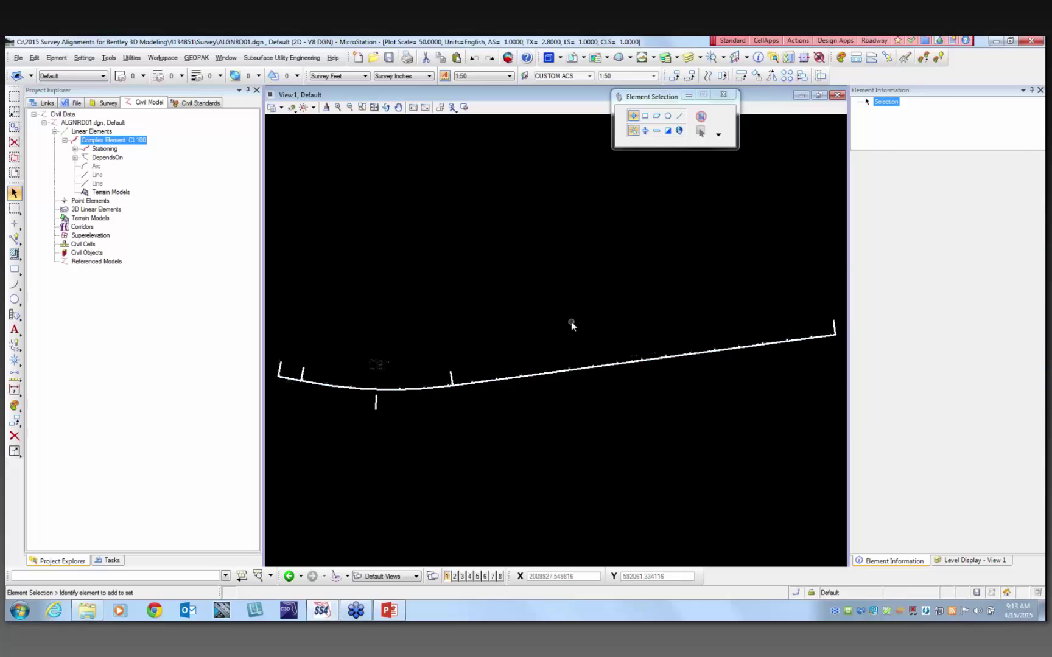
pyautogui.scroll(-2, 571, 322)
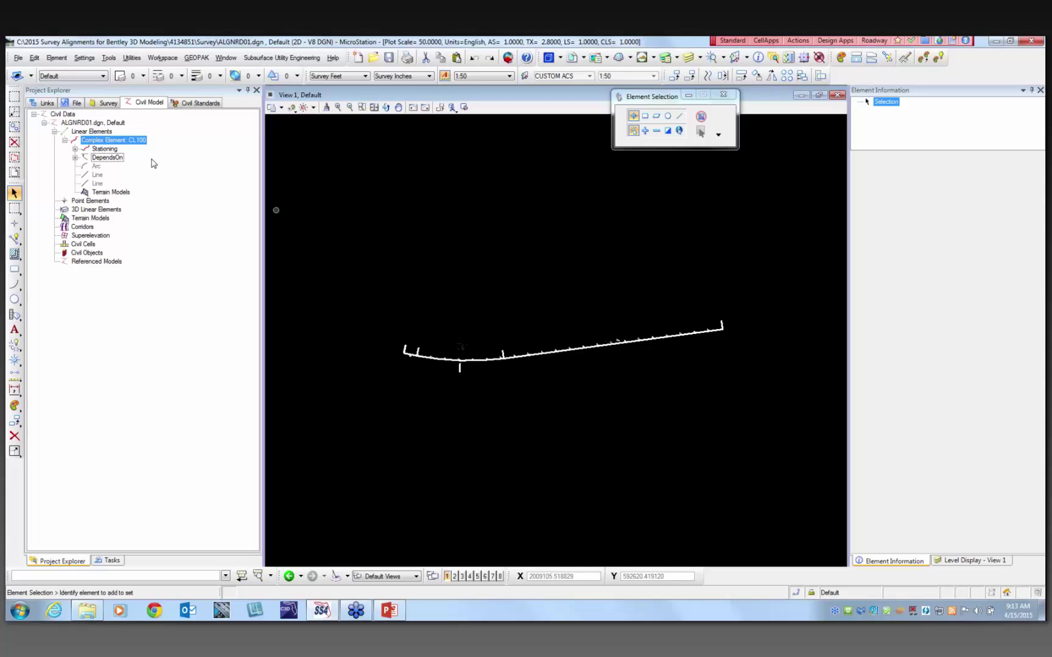
# Try to export the locked alignment CL100 with Export to Native, then cancel the job number selection.
pyautogui.click(110, 560)
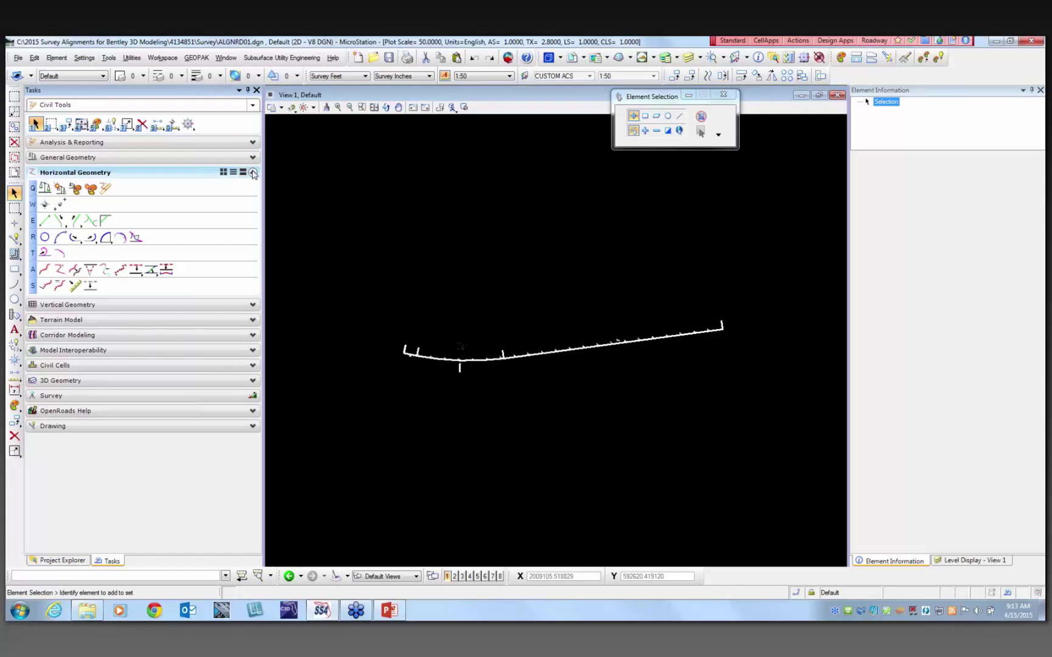
pyautogui.click(226, 157)
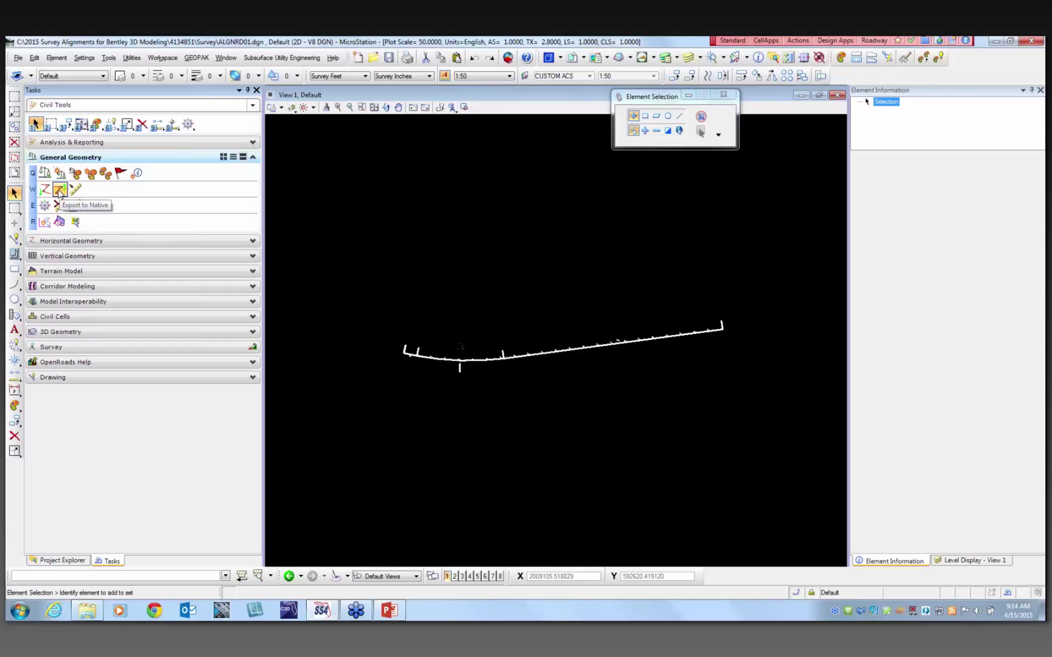
pyautogui.click(59, 191)
pyautogui.scroll(2, 454, 354)
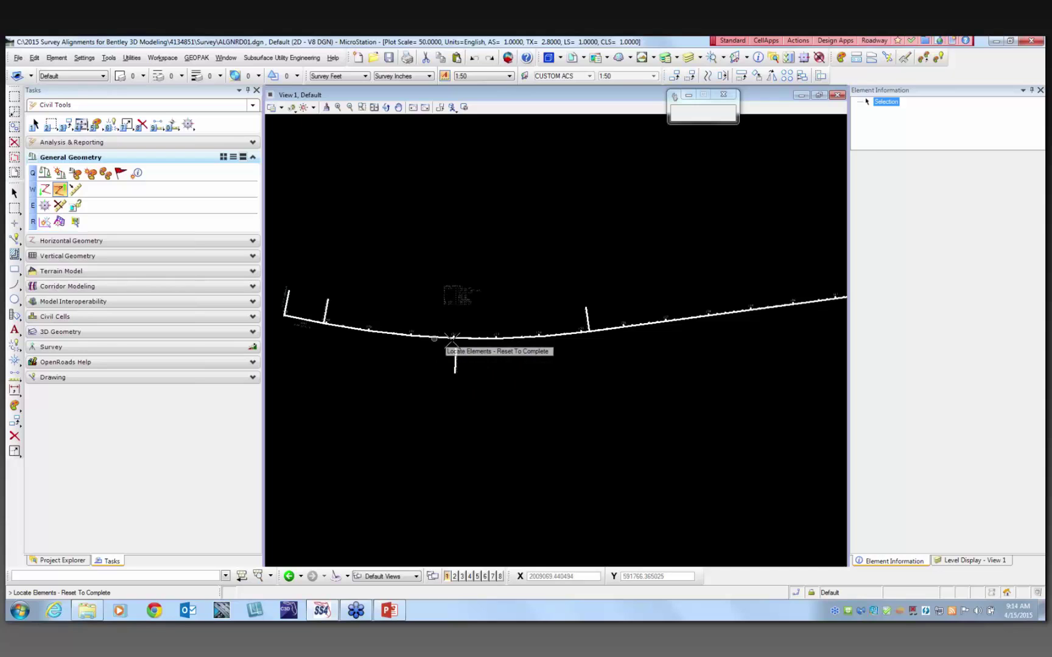
pyautogui.scroll(2, 451, 337)
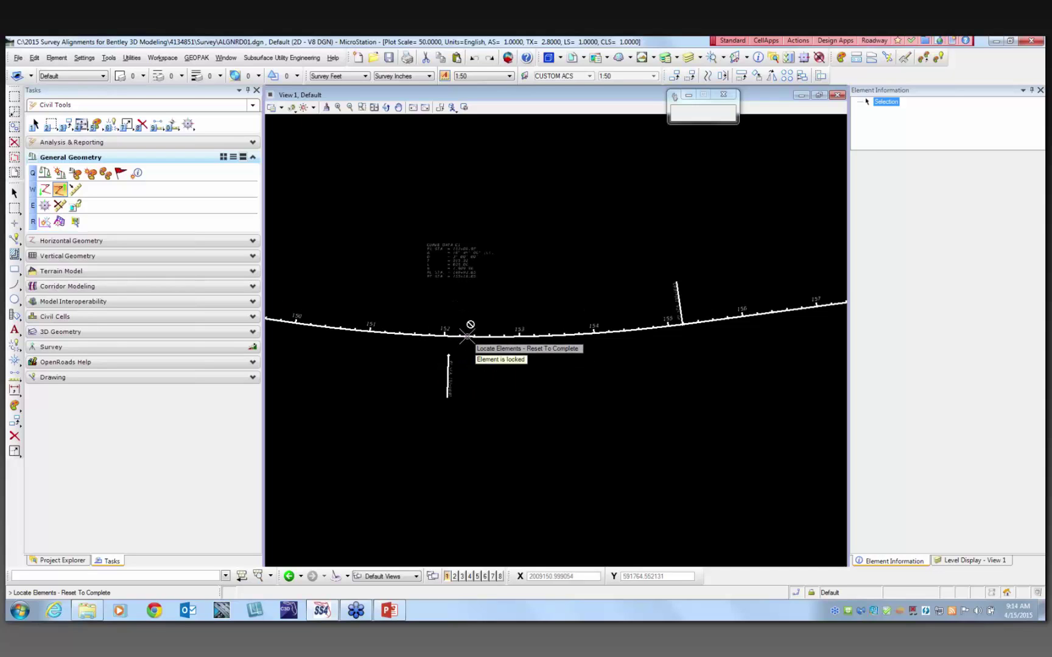
pyautogui.click(493, 364)
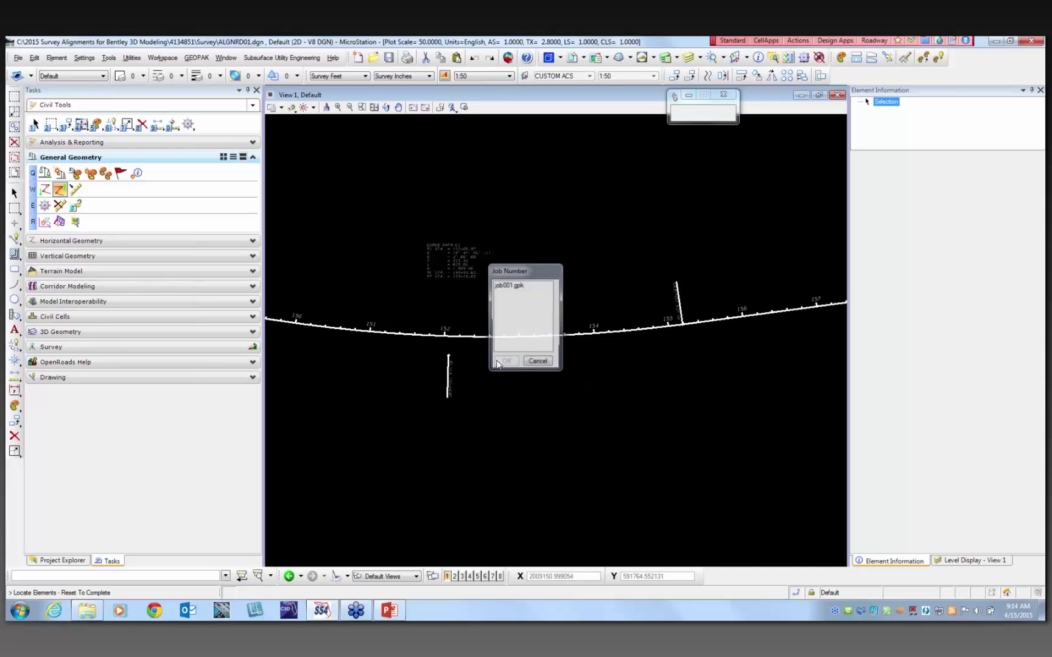
pyautogui.click(538, 362)
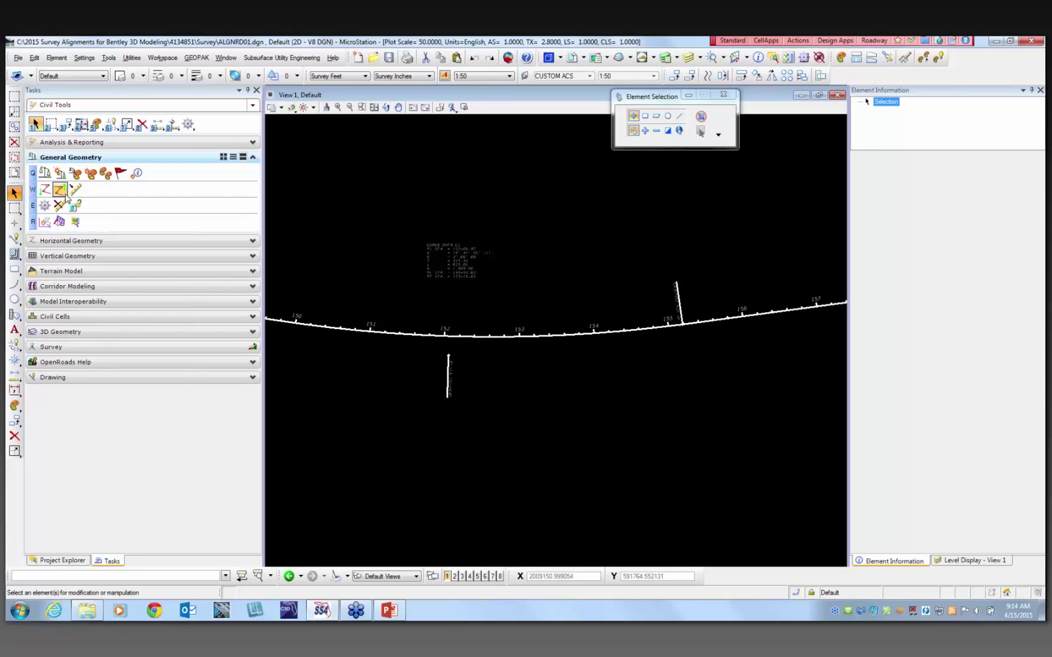
# Select alignment CL100, set its Locked property to Unlocked and deselect it.
pyautogui.click(432, 334)
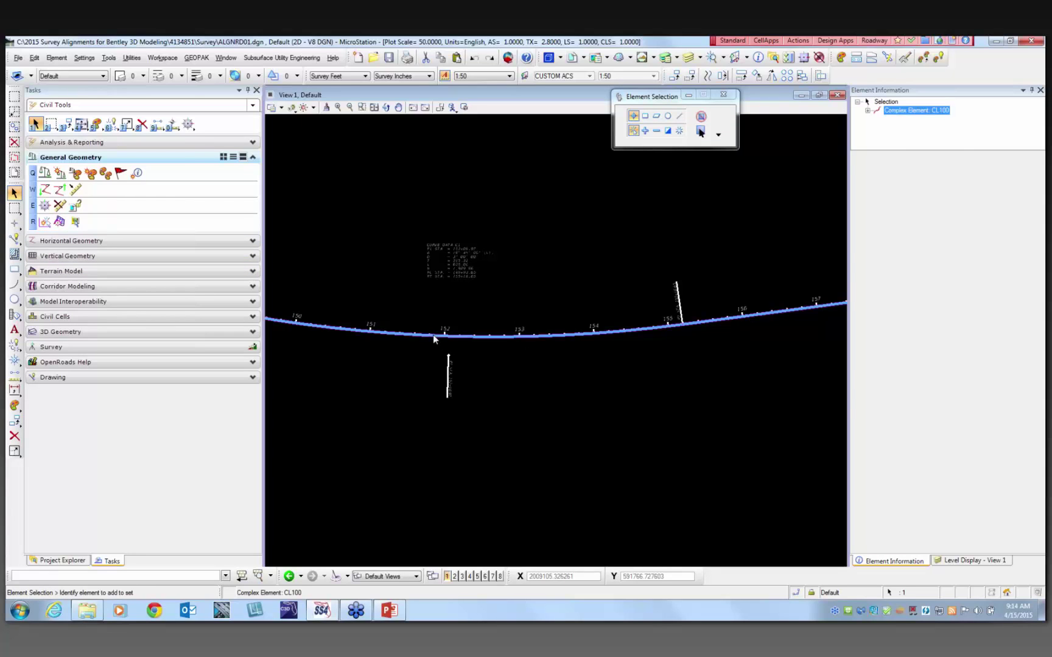
pyautogui.click(997, 359)
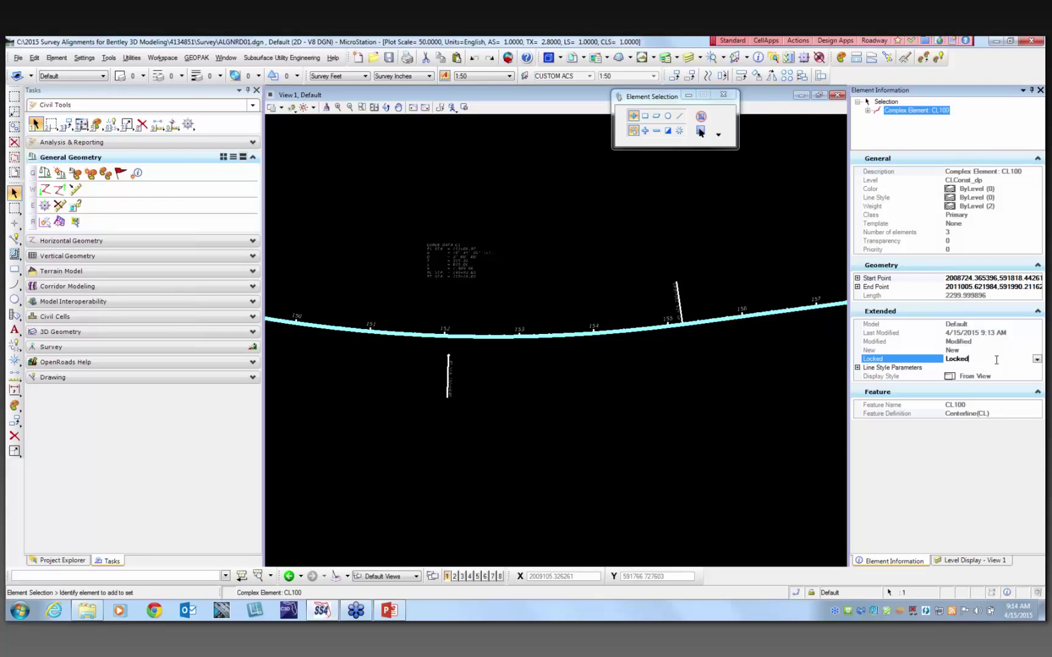
pyautogui.click(1038, 361)
pyautogui.click(986, 372)
pyautogui.click(695, 343)
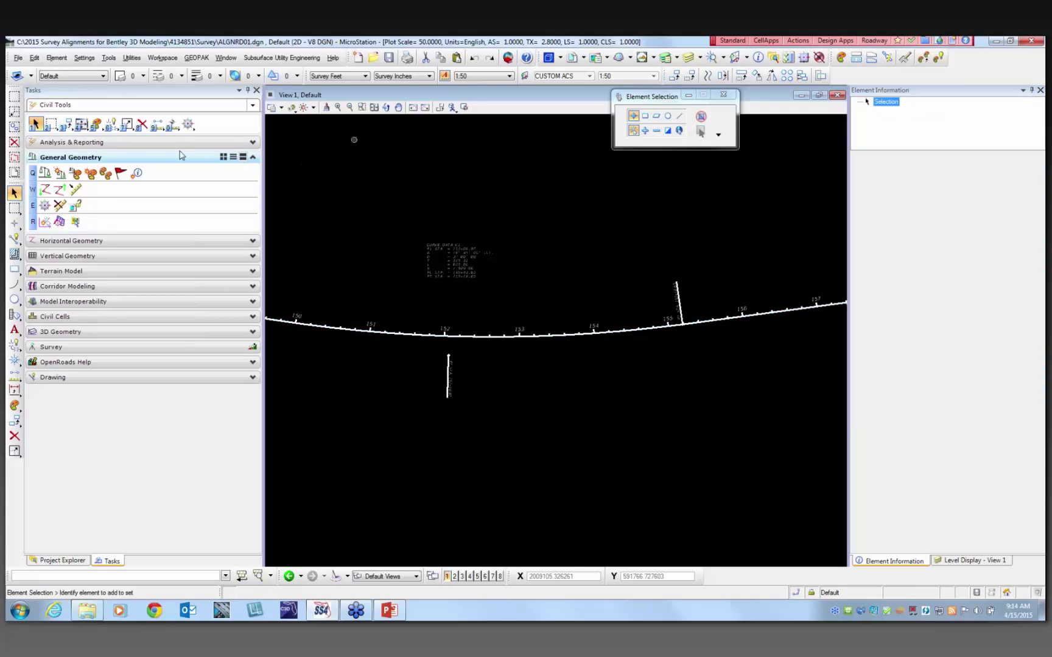
pyautogui.click(59, 190)
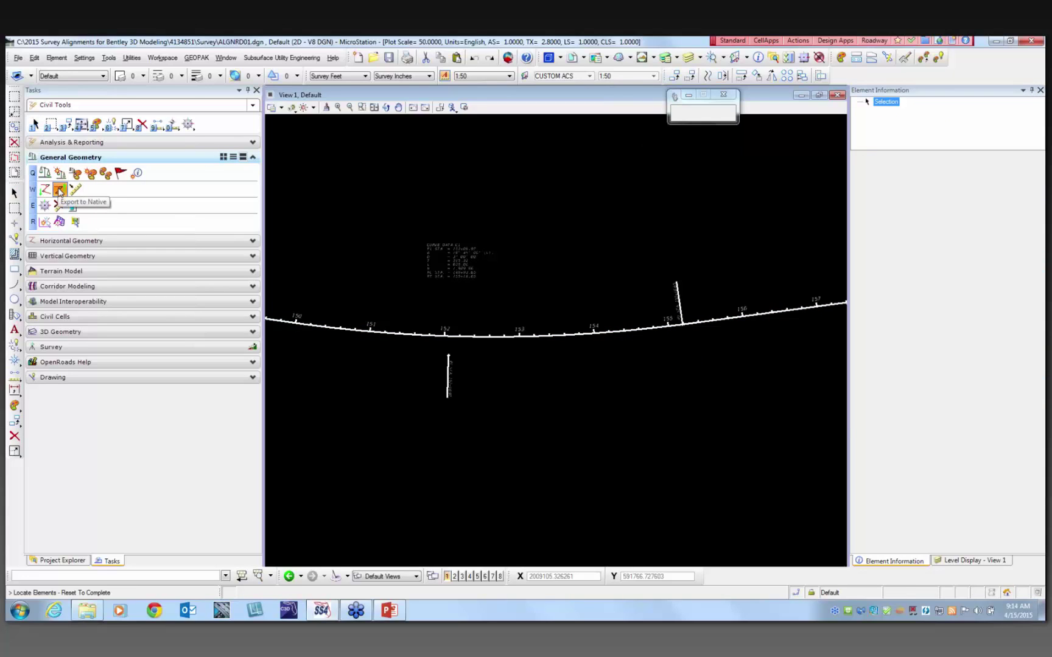
pyautogui.click(515, 348)
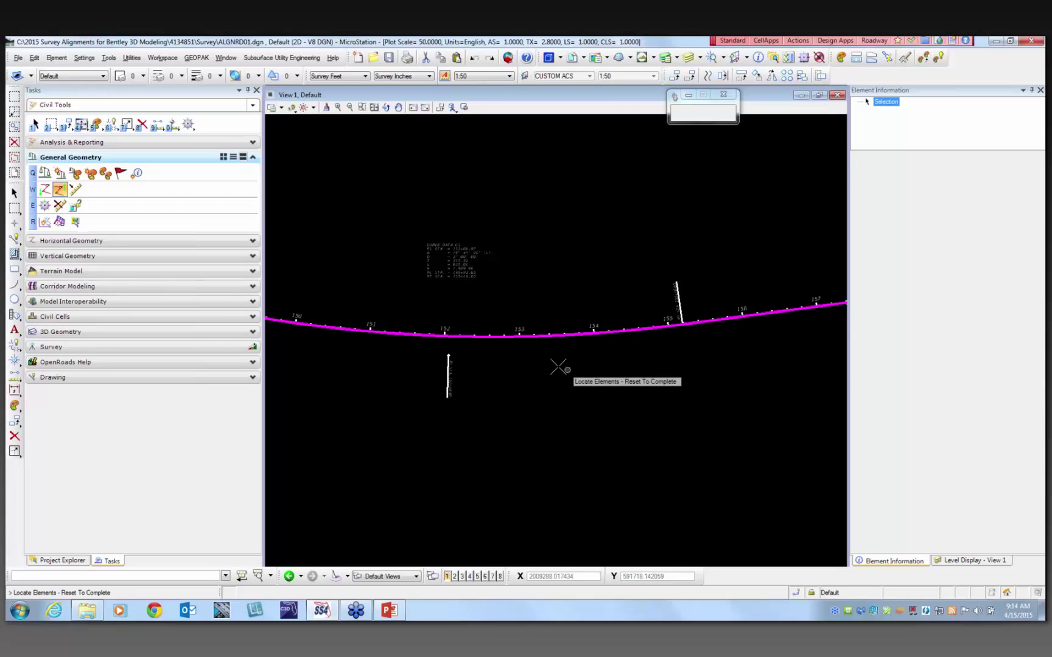
pyautogui.rightClick(527, 361)
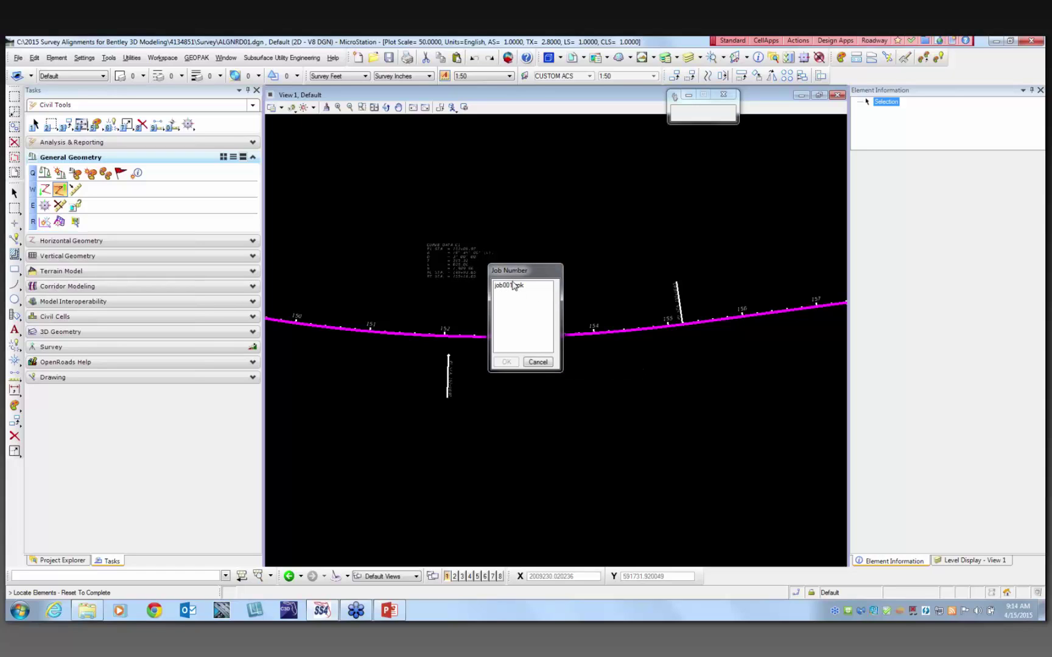
pyautogui.click(539, 363)
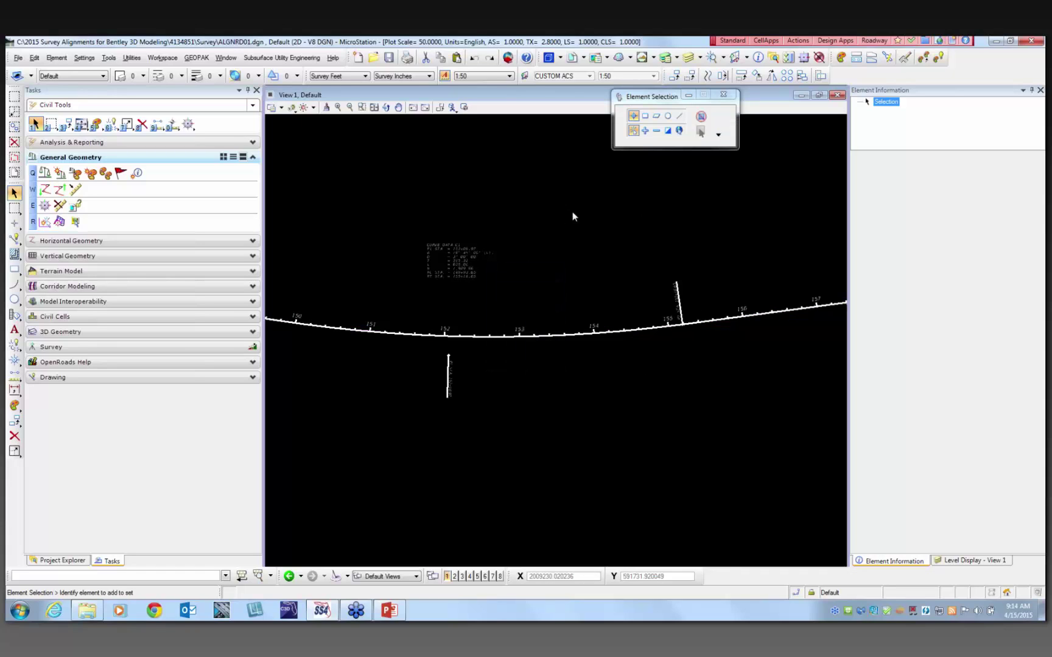
# Create a Coordinate Geometry database for job 999 and close the Coordinate Geometry window.
pyautogui.click(199, 59)
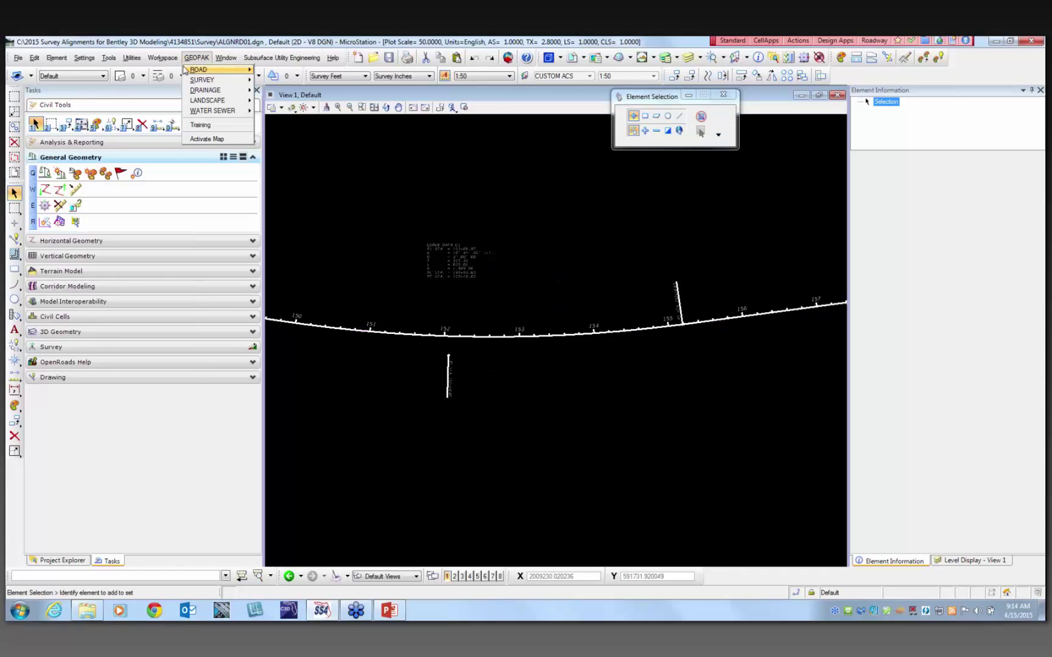
pyautogui.moveTo(203, 72)
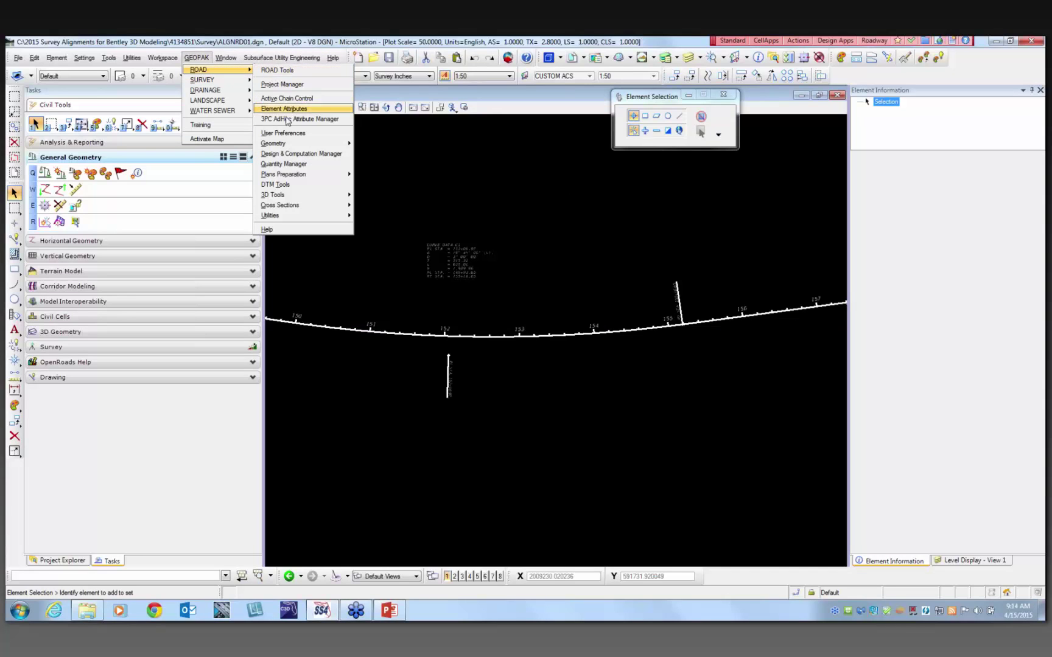
pyautogui.moveTo(285, 143)
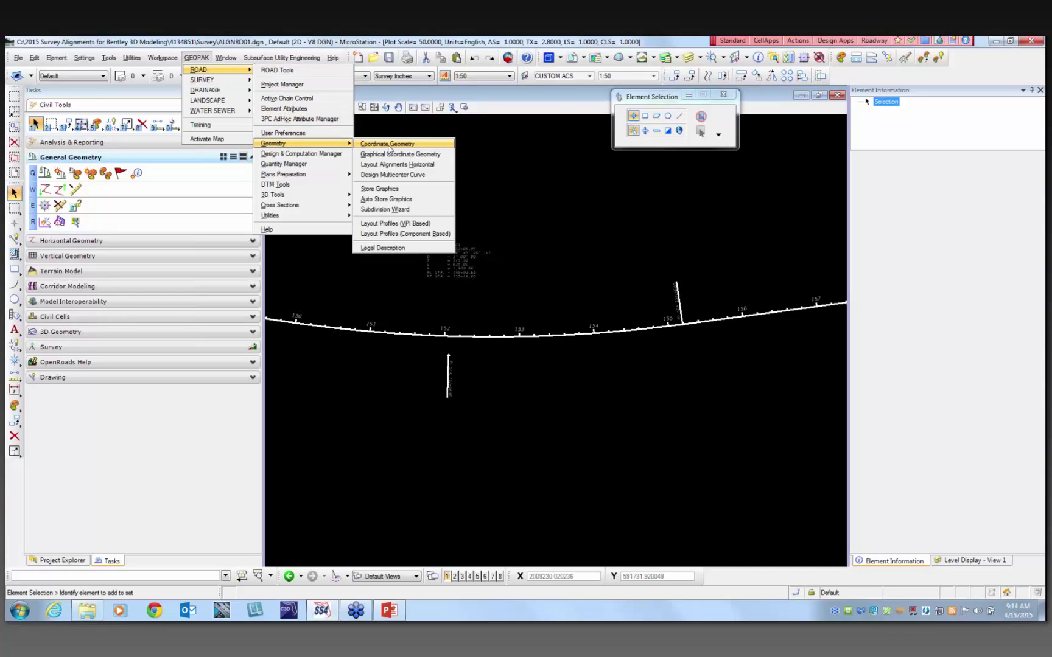
pyautogui.click(390, 145)
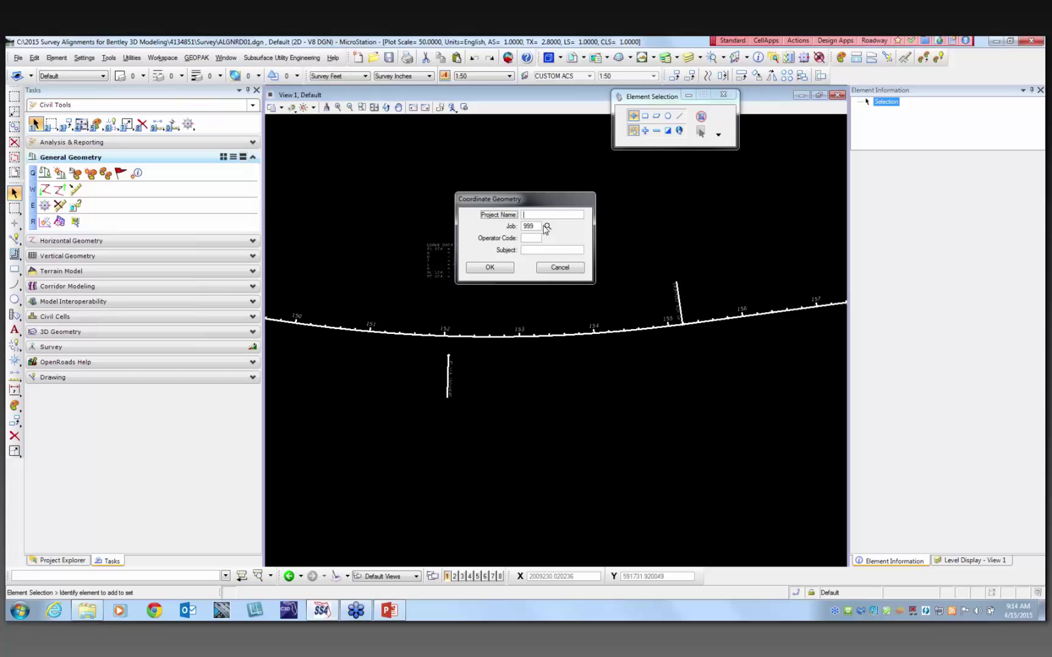
pyautogui.click(496, 268)
pyautogui.click(484, 267)
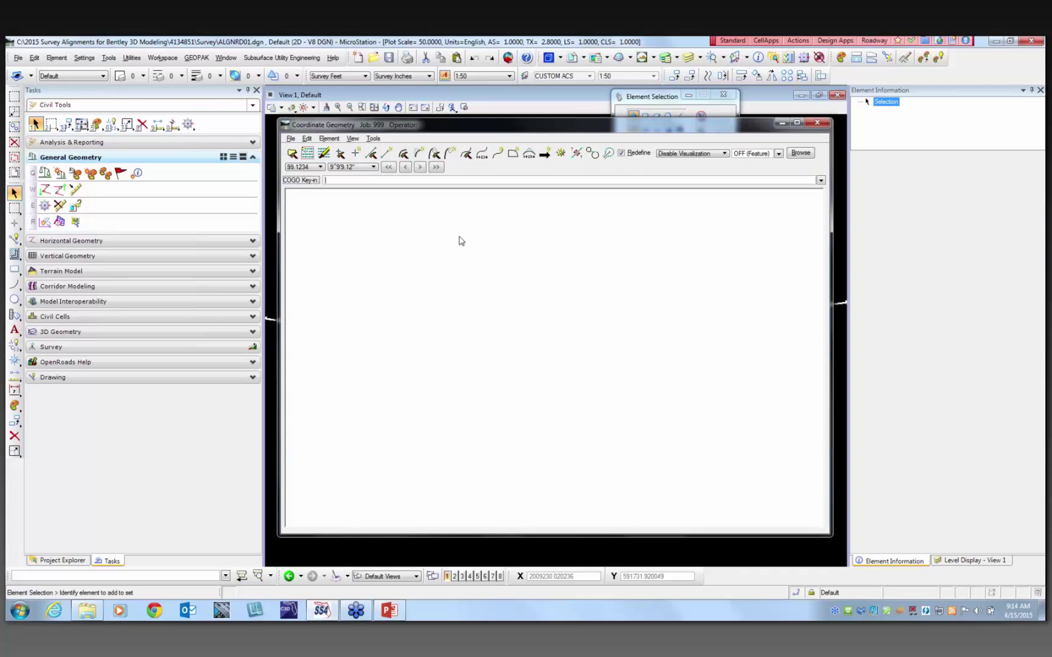
pyautogui.click(818, 124)
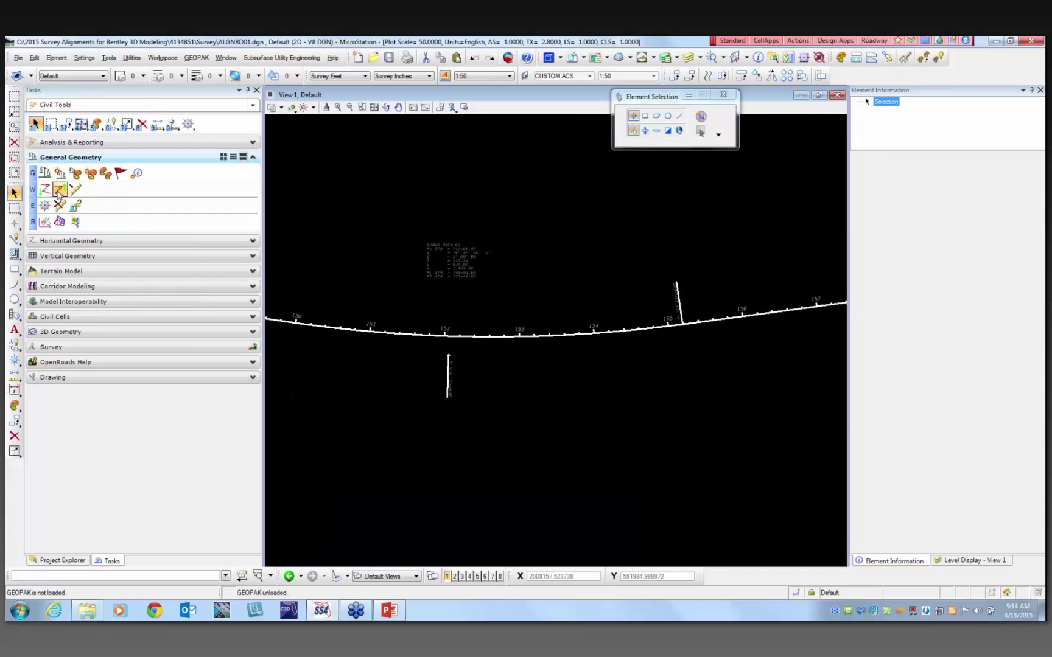
# Export alignment CL100 to native geometry in job999.gpk.
pyautogui.click(58, 192)
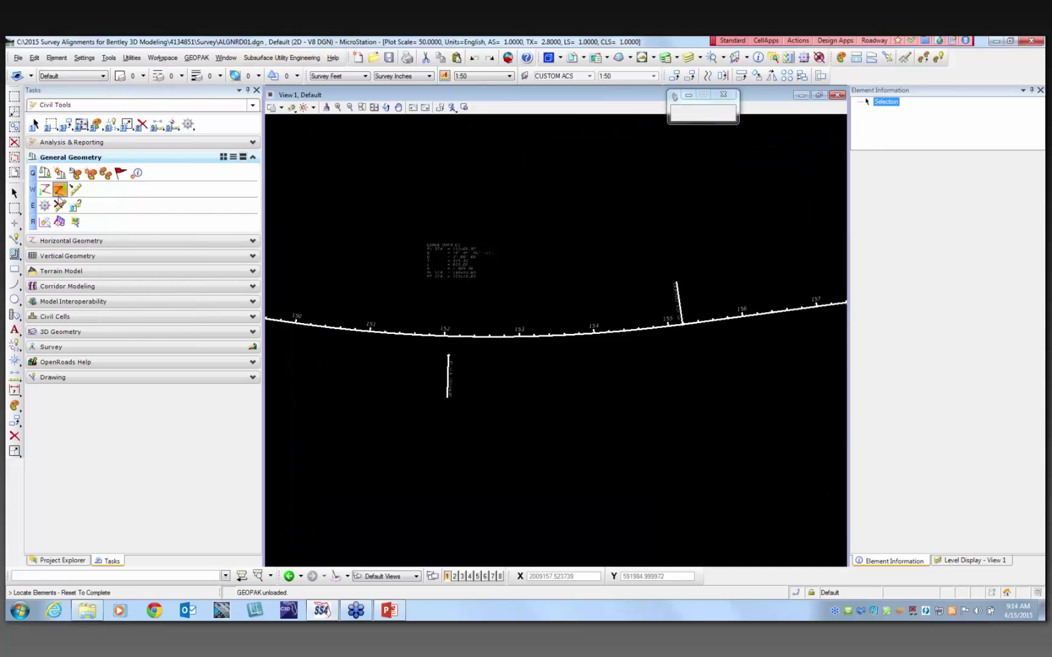
pyautogui.click(438, 342)
pyautogui.scroll(2, 439, 343)
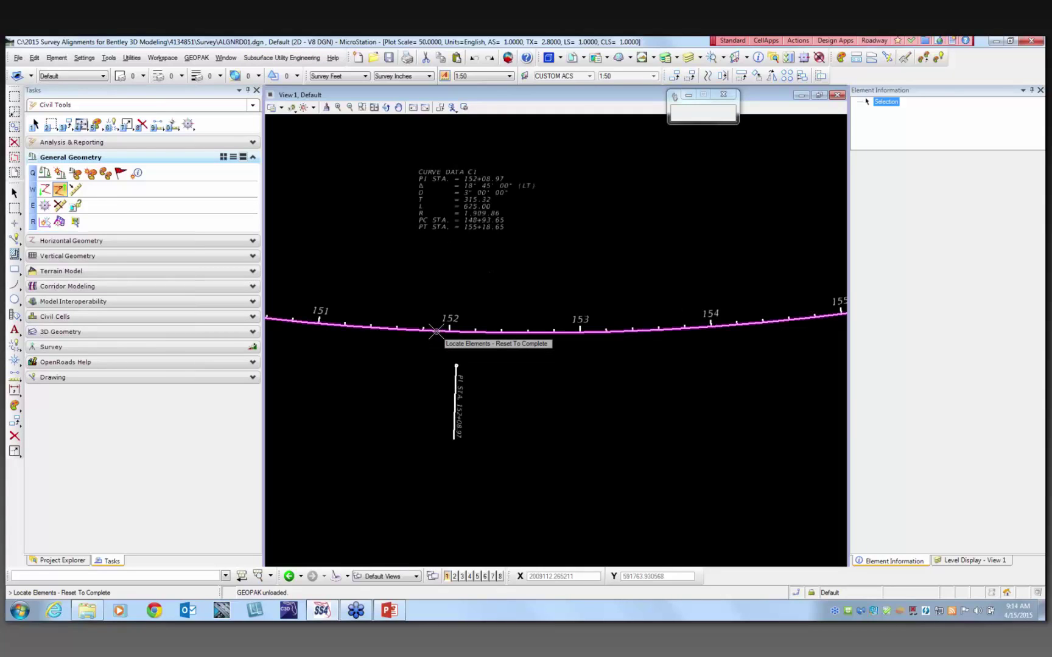
pyautogui.rightClick(515, 357)
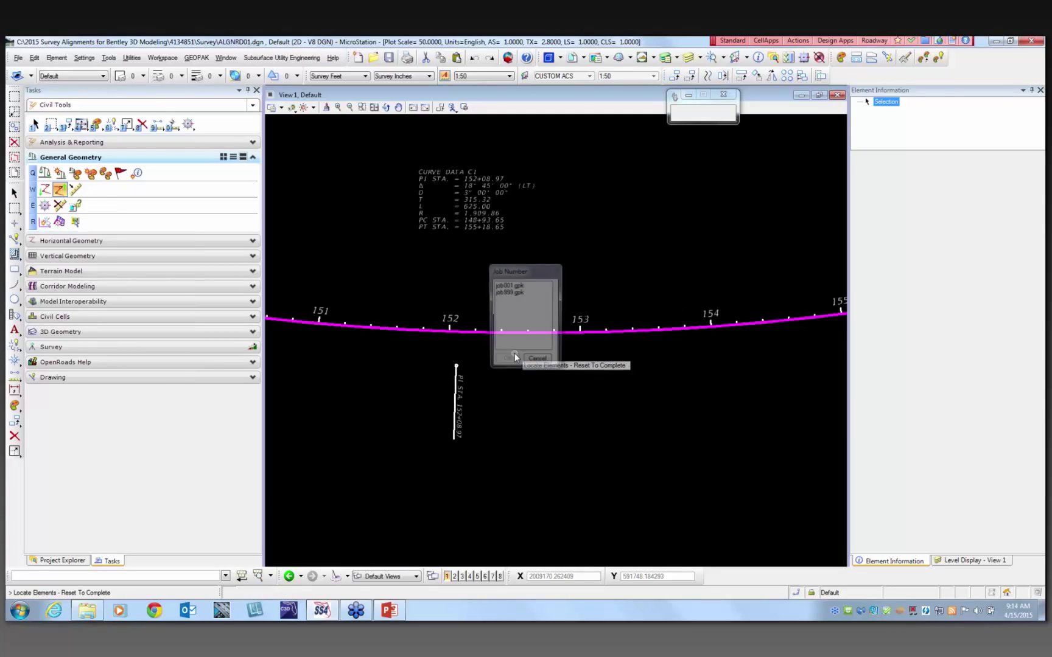
pyautogui.click(522, 293)
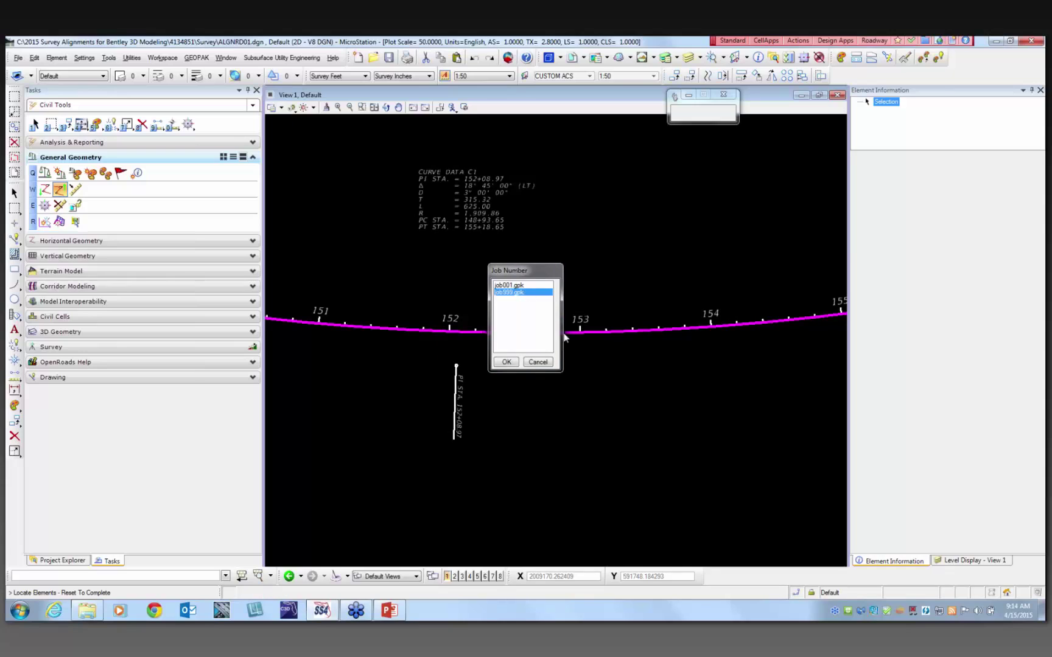
pyautogui.click(507, 363)
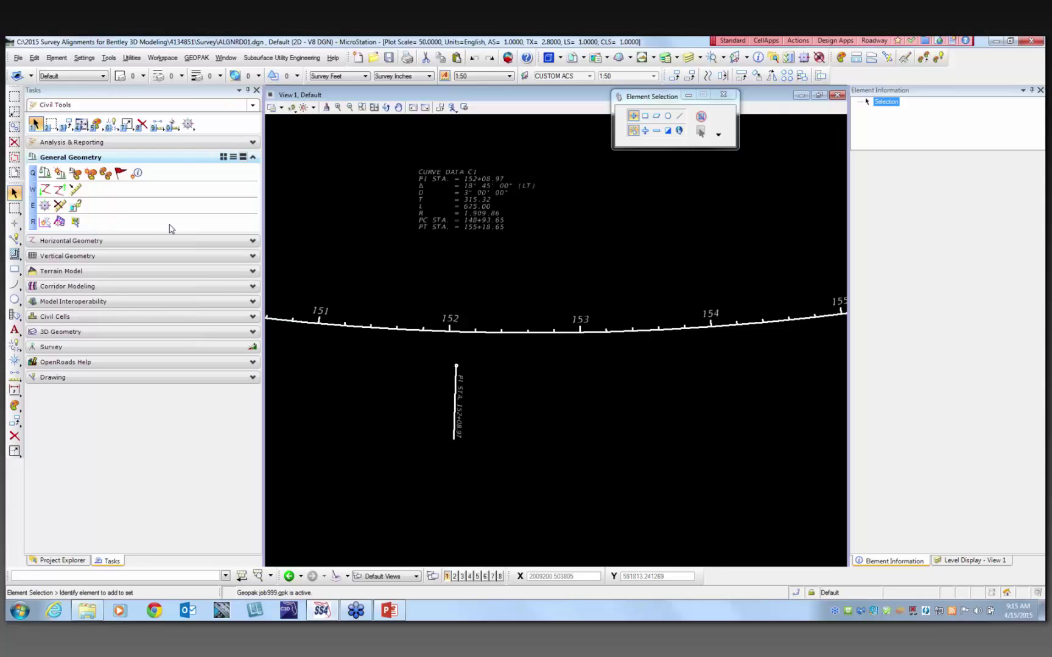
# Open Coordinate Geometry for job 999 and list its Chain elements in the Navigator.
pyautogui.click(195, 61)
pyautogui.moveTo(201, 81)
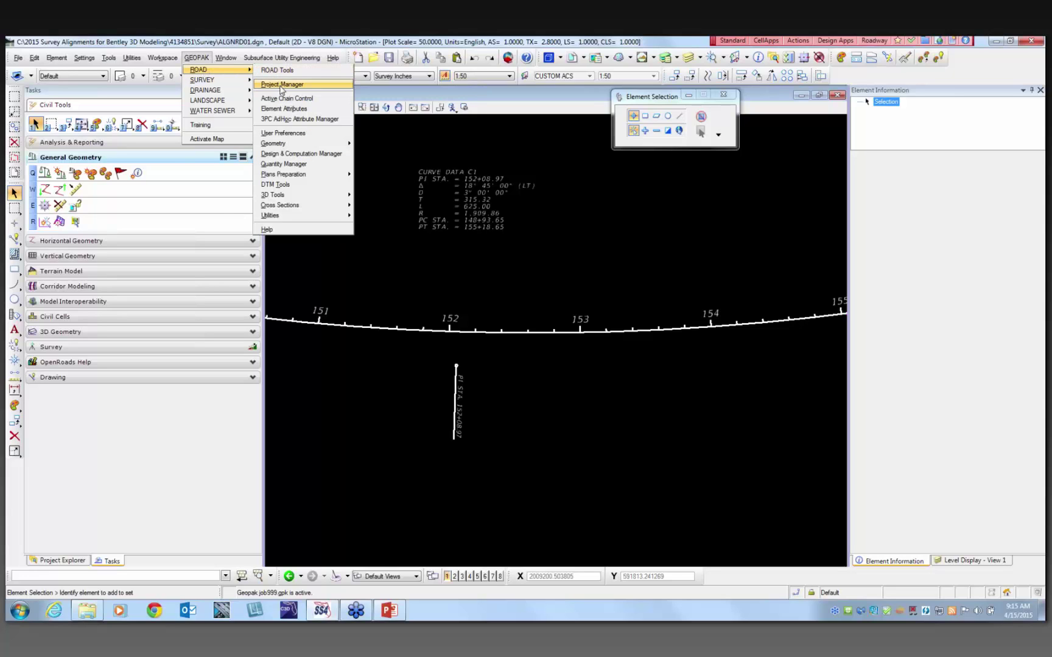
pyautogui.moveTo(316, 146)
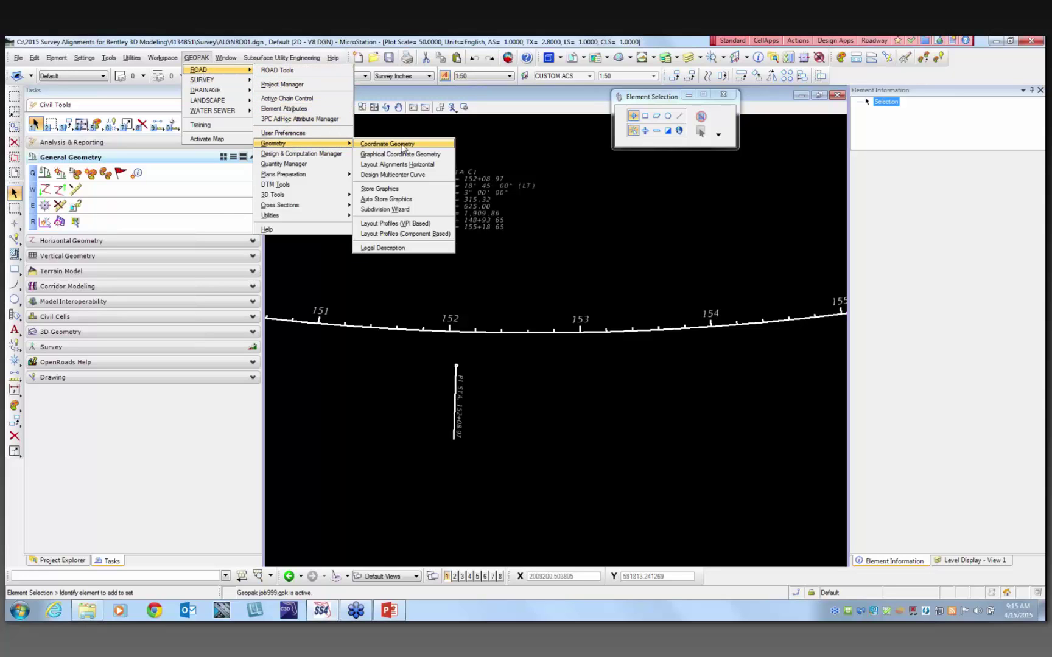
pyautogui.click(402, 146)
pyautogui.click(490, 268)
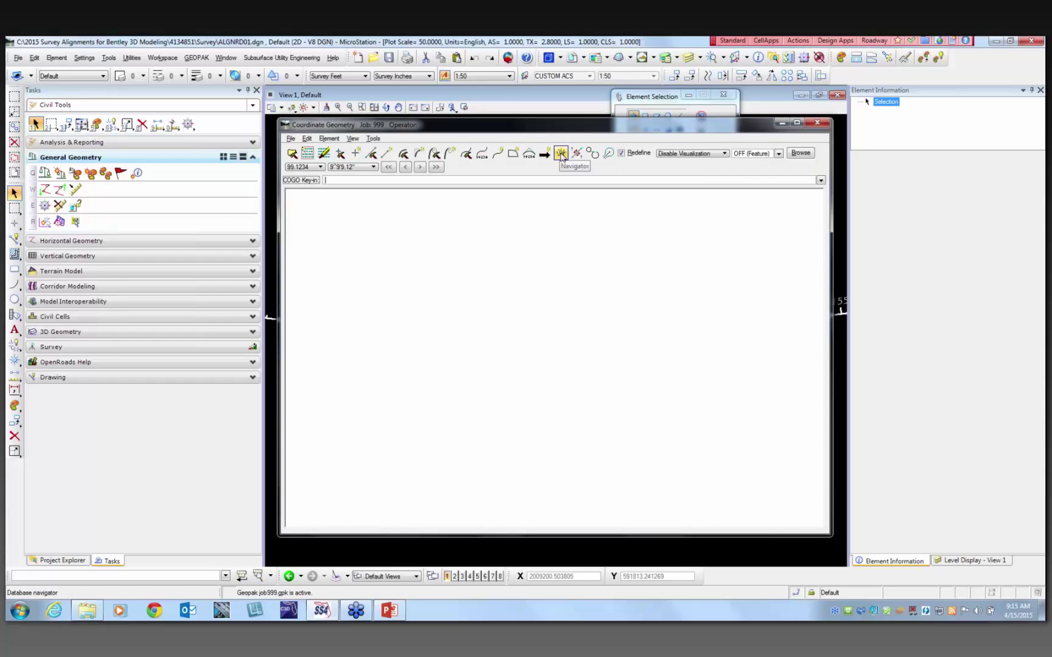
pyautogui.click(560, 153)
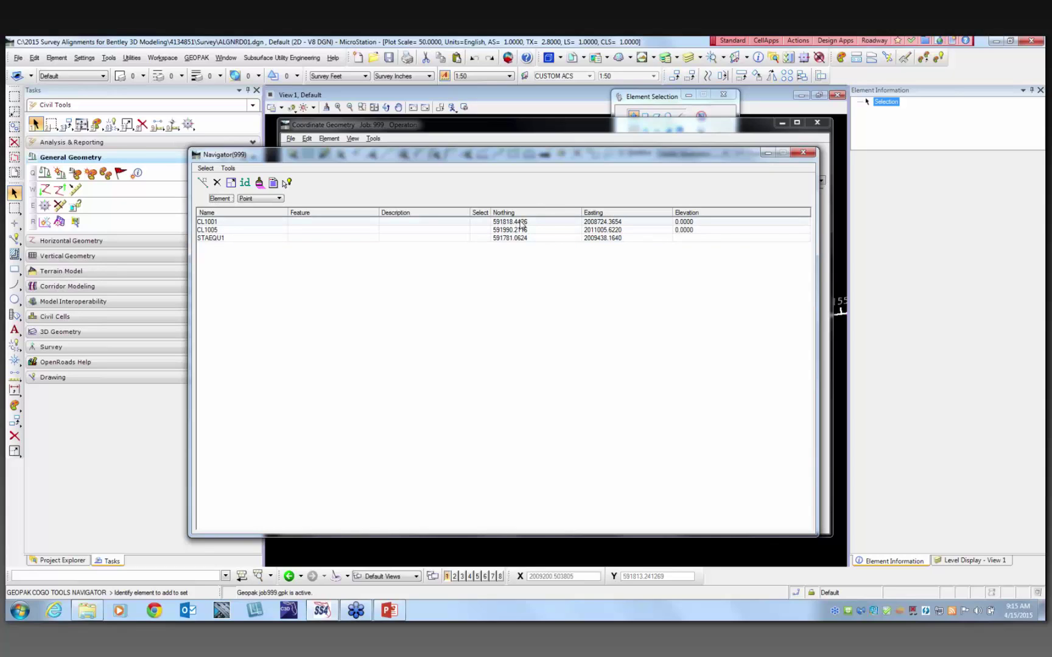
pyautogui.click(265, 199)
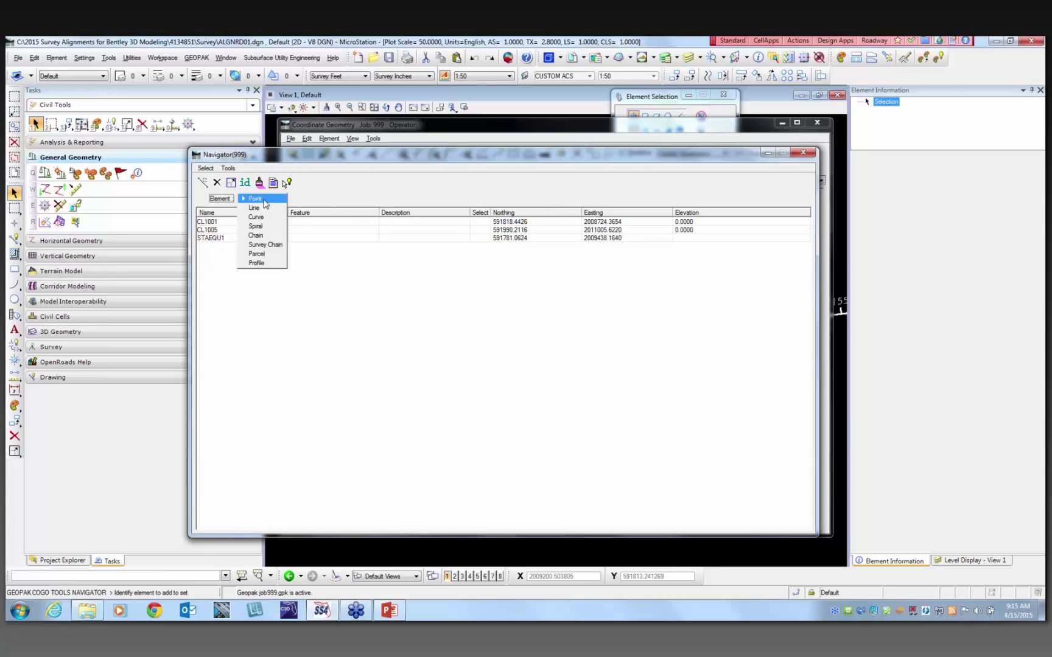
pyautogui.click(257, 235)
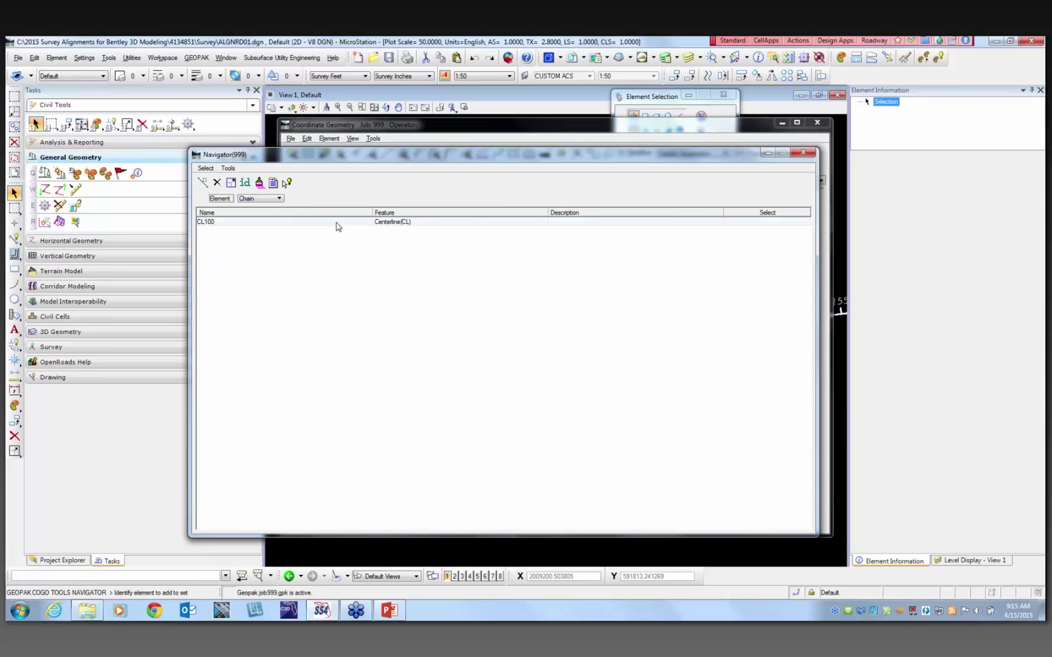
# Inspect the Feature and Description entries of chain CL100, then put away the Navigator and close Coordinate Geometry.
pyautogui.click(409, 228)
pyautogui.click(429, 228)
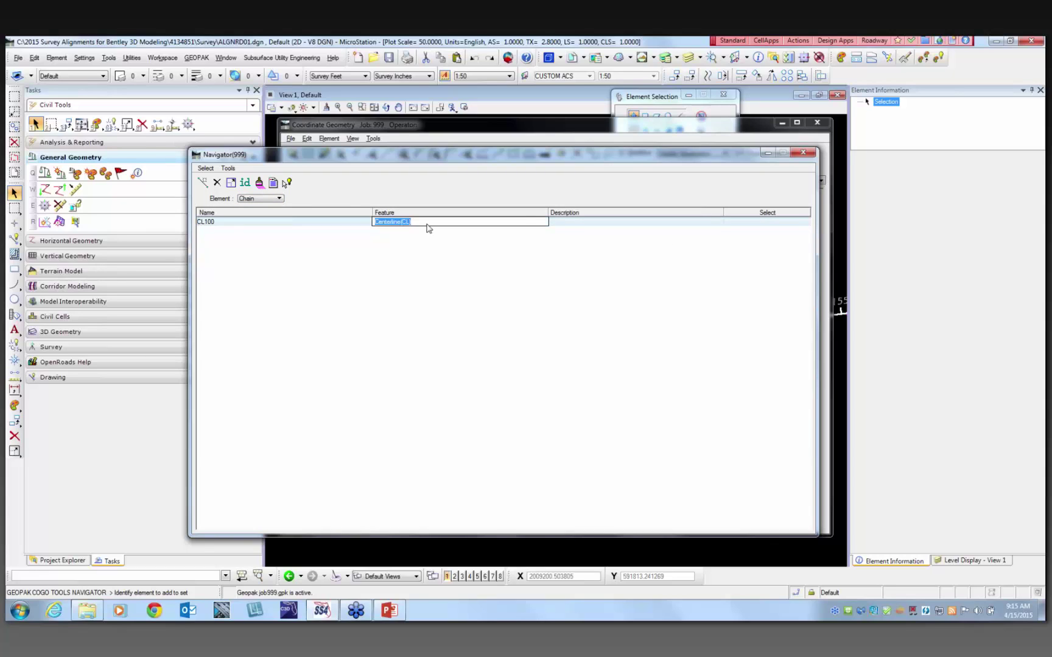
pyautogui.click(577, 228)
pyautogui.click(577, 227)
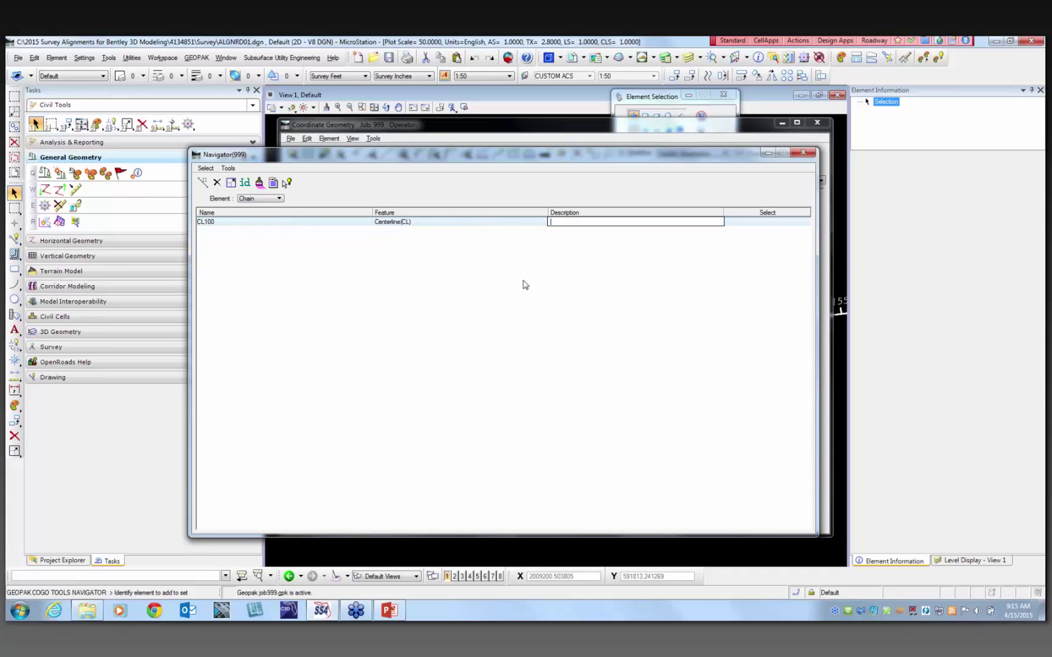
pyautogui.click(469, 285)
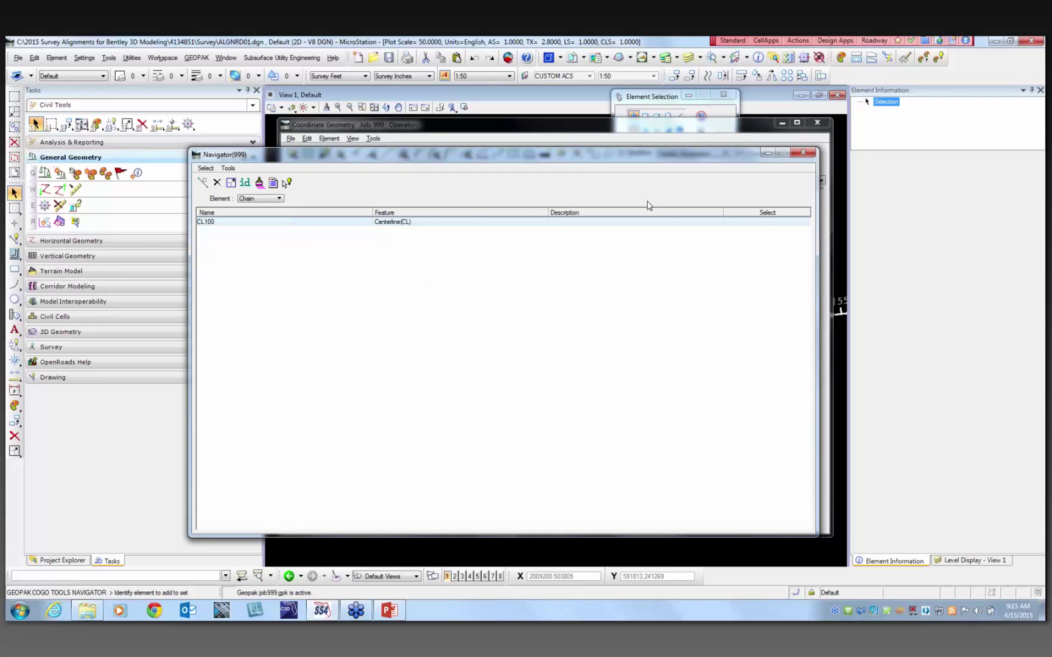
pyautogui.moveTo(564, 150); pyautogui.dragTo(629, 183)
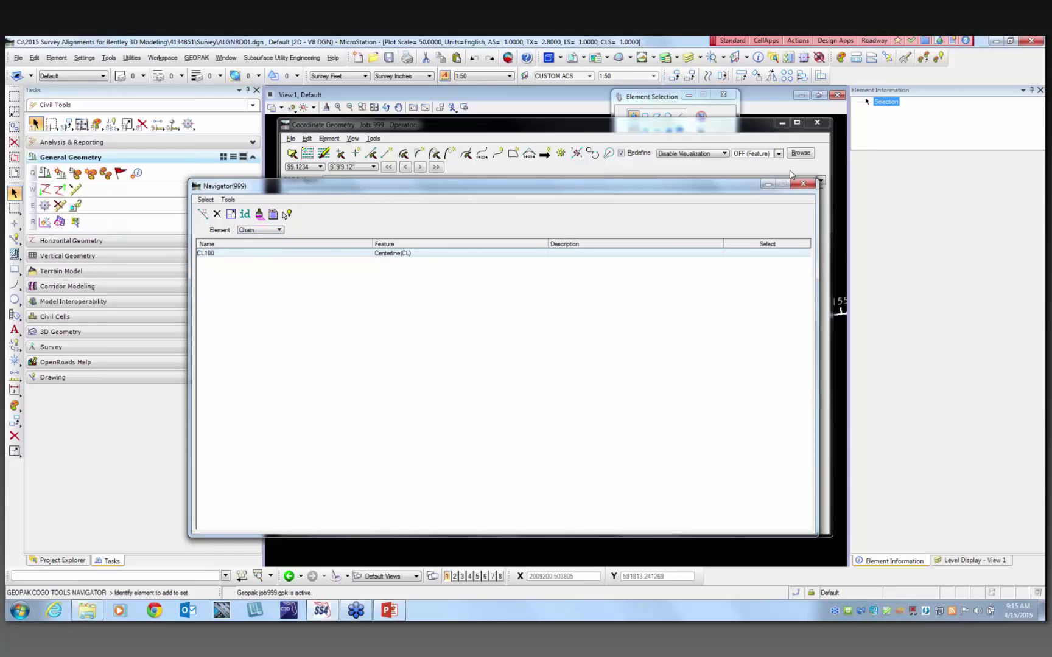
pyautogui.click(767, 184)
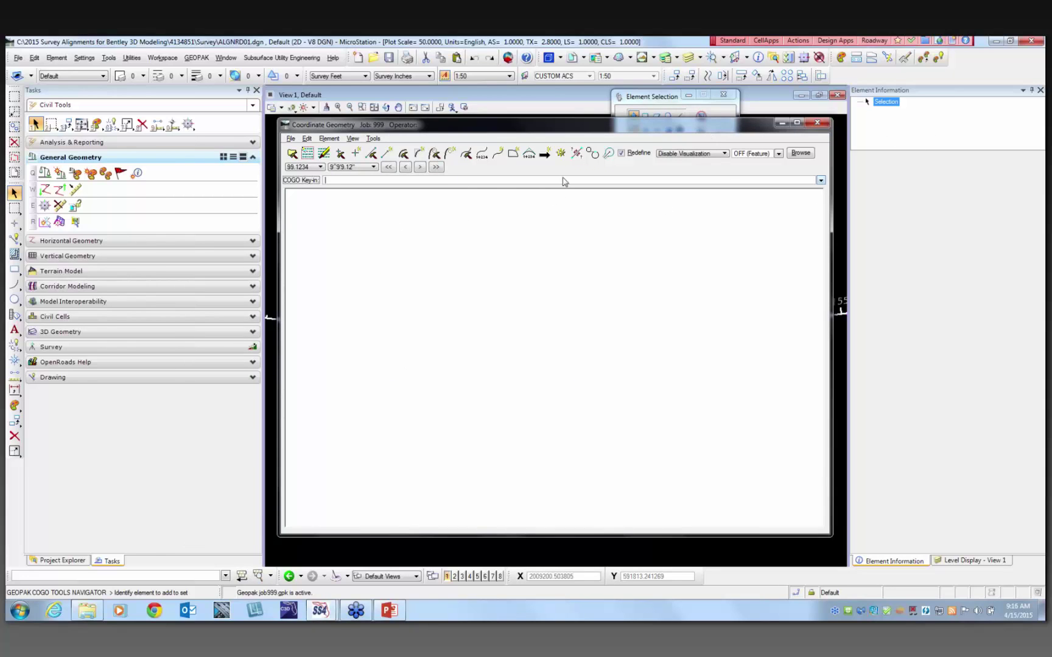
pyautogui.click(816, 125)
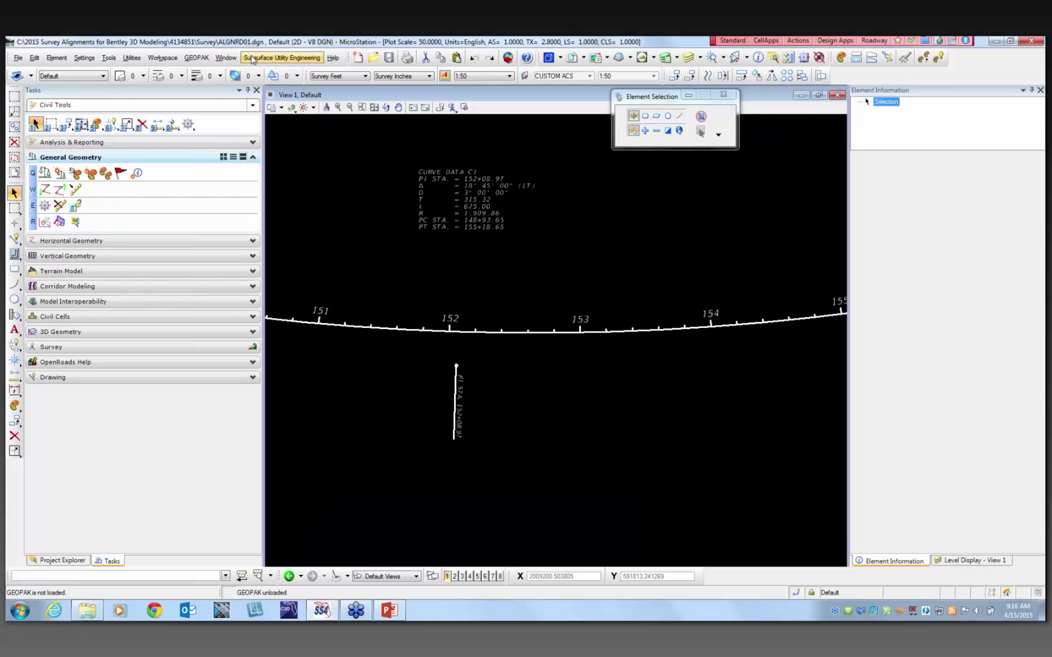
# Create a new Coordinate Geometry database for job number 888.
pyautogui.click(193, 58)
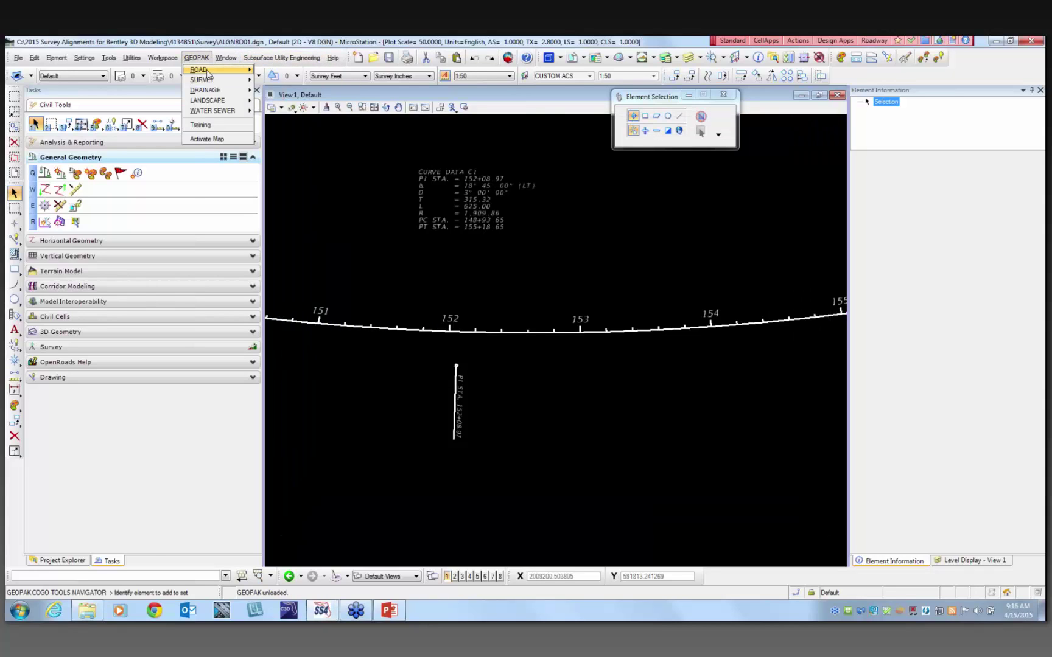
pyautogui.moveTo(206, 73)
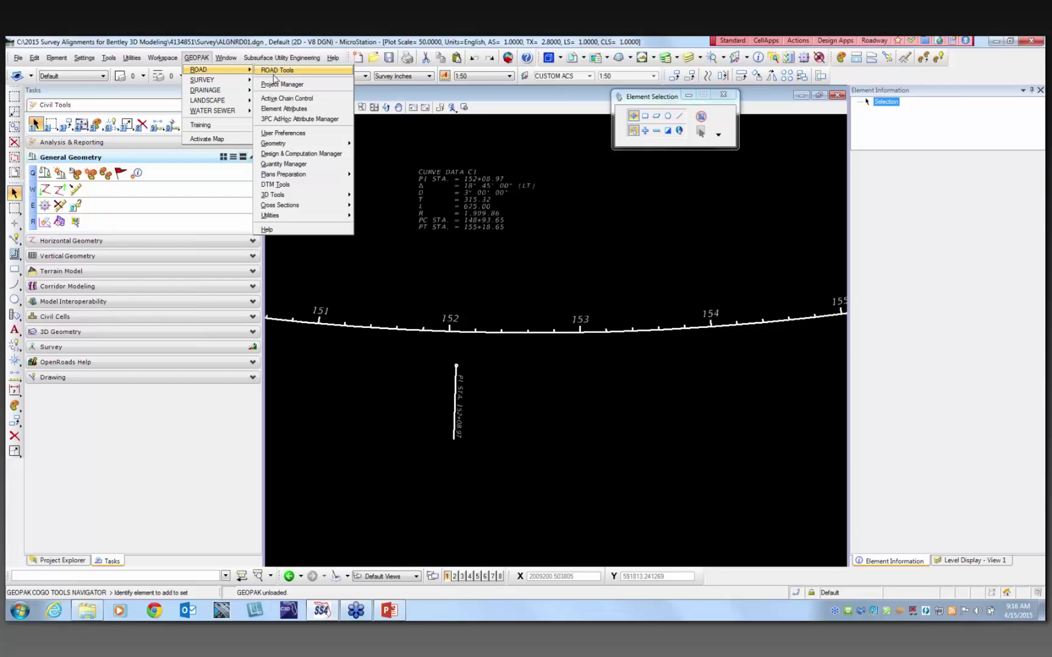
pyautogui.moveTo(279, 144)
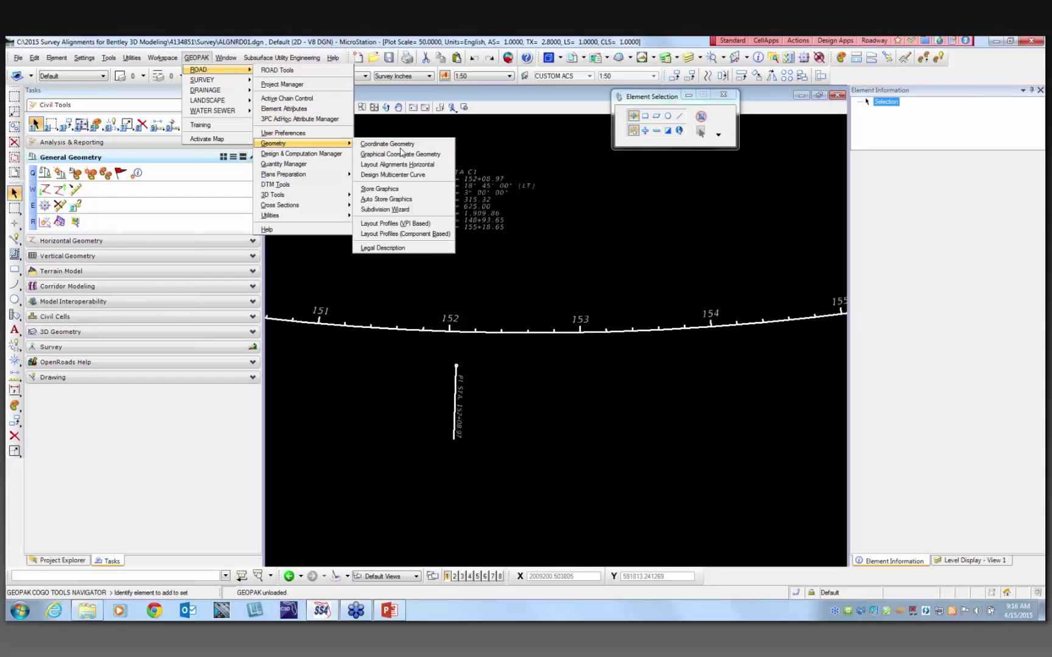
pyautogui.click(387, 144)
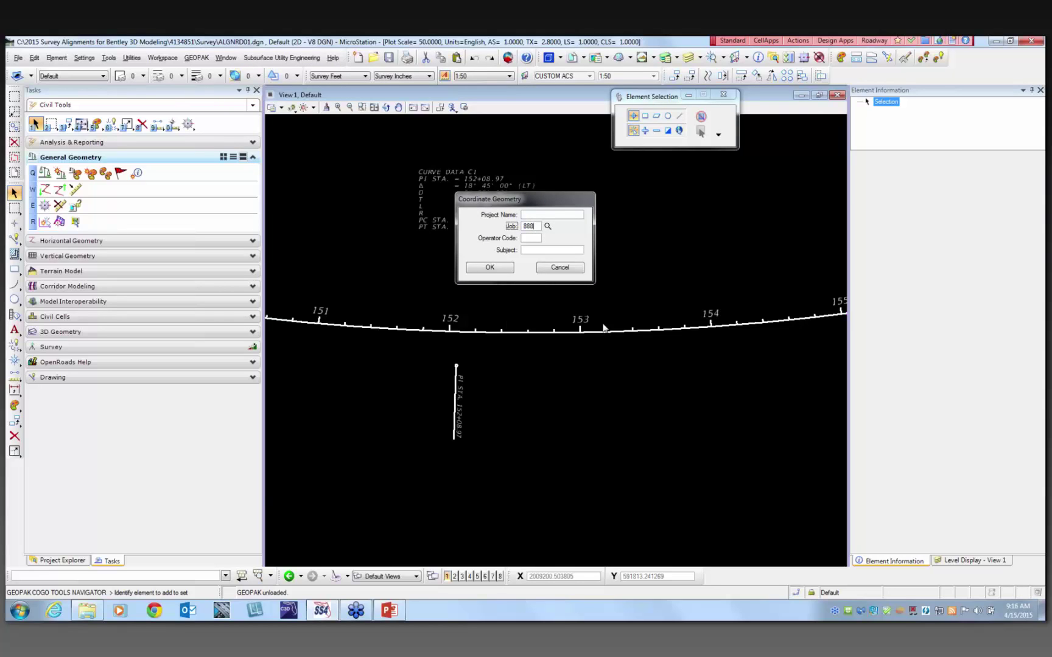
pyautogui.click(490, 268)
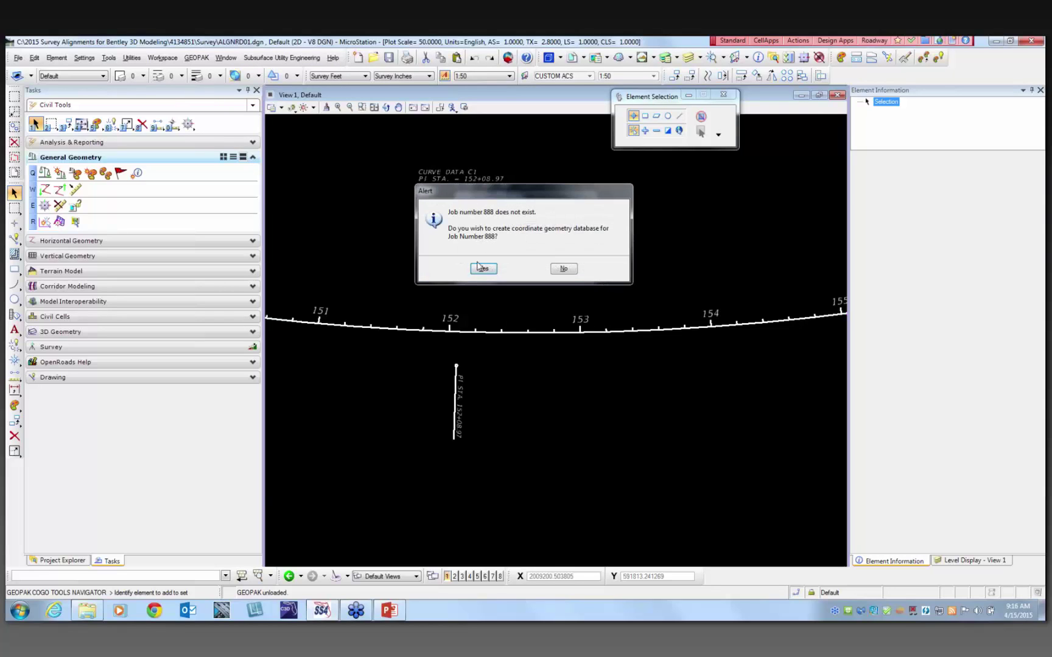
pyautogui.click(482, 269)
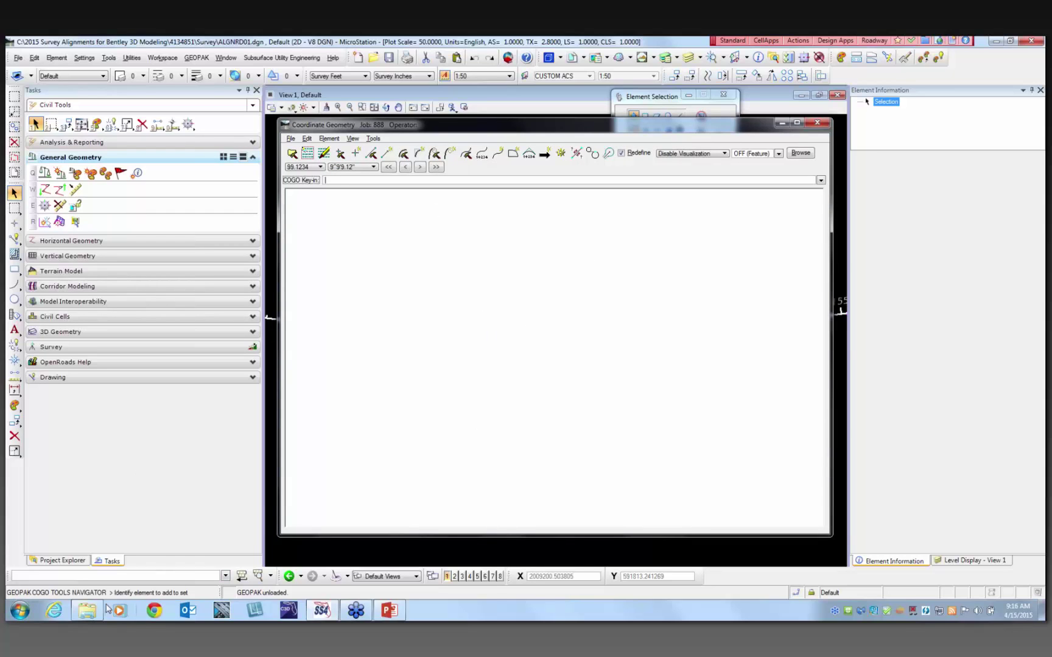
# Switch to Windows Explorer to check the GPK job files in the Survey folder and select BL2.XML.
pyautogui.click(87, 611)
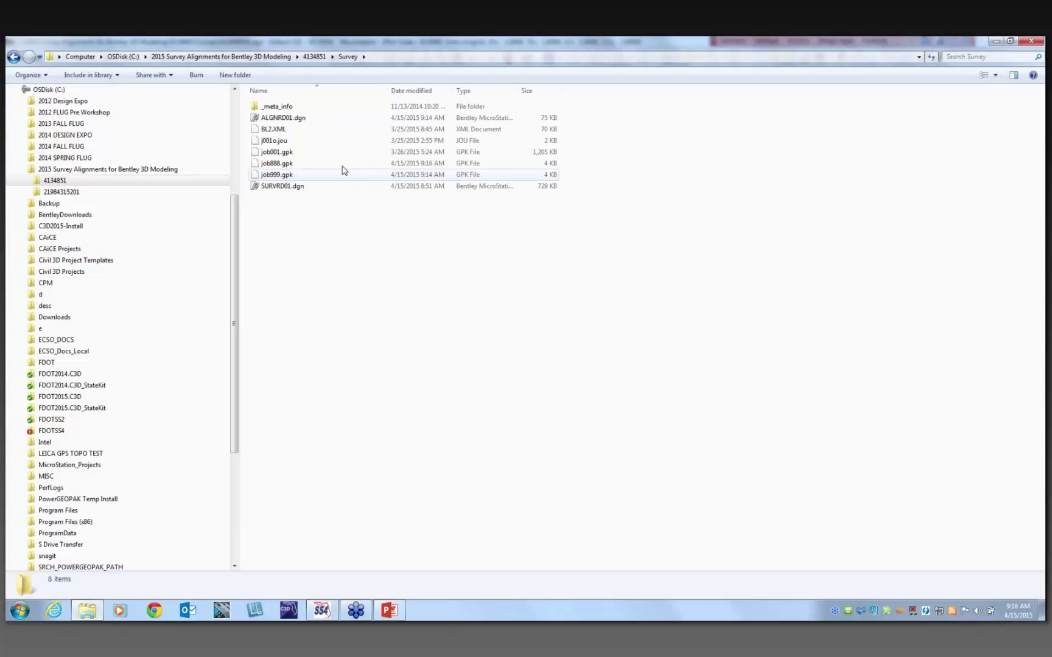
pyautogui.click(269, 131)
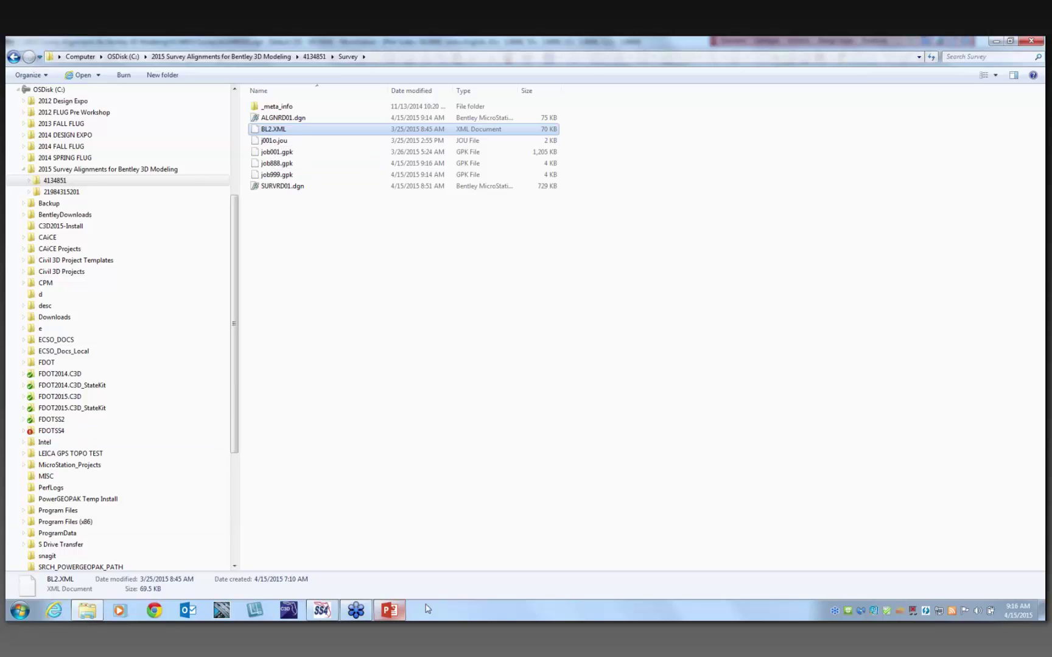
# Switch back to MicroStation and import only the chains from LandXML 1.2 file BL2.XML into job 888, with output to the COGO window.
pyautogui.click(323, 612)
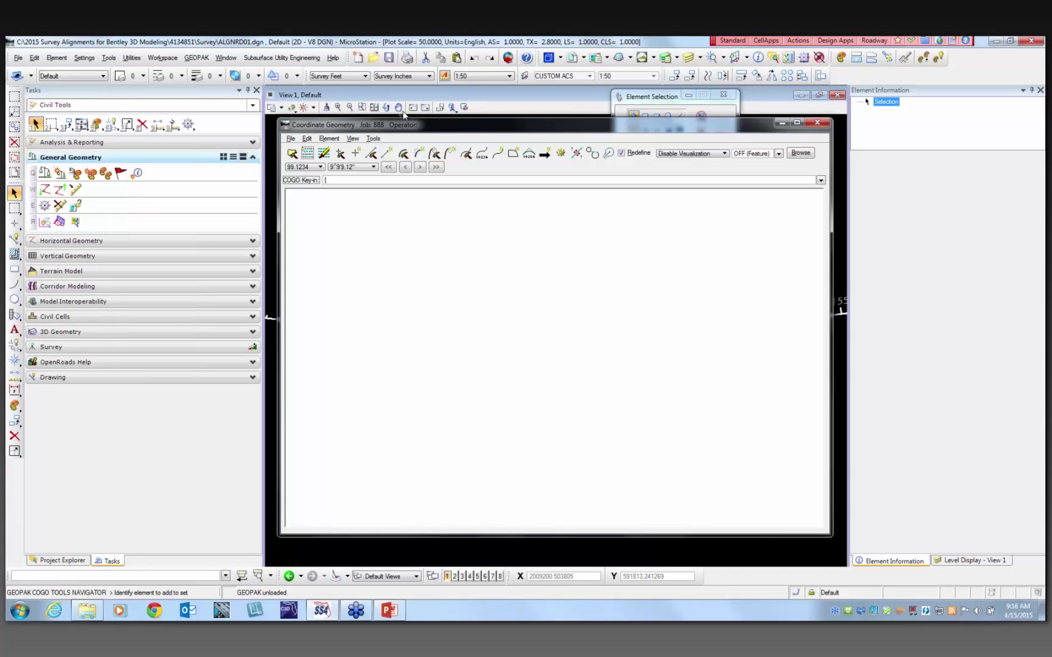
pyautogui.click(291, 139)
pyautogui.moveTo(323, 202)
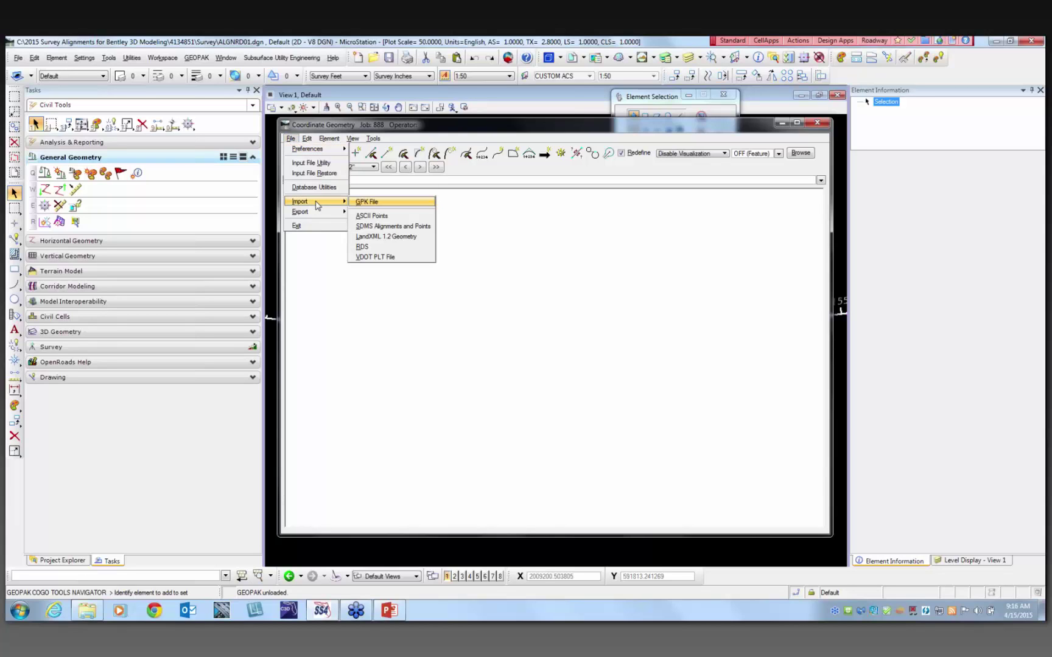
pyautogui.click(382, 241)
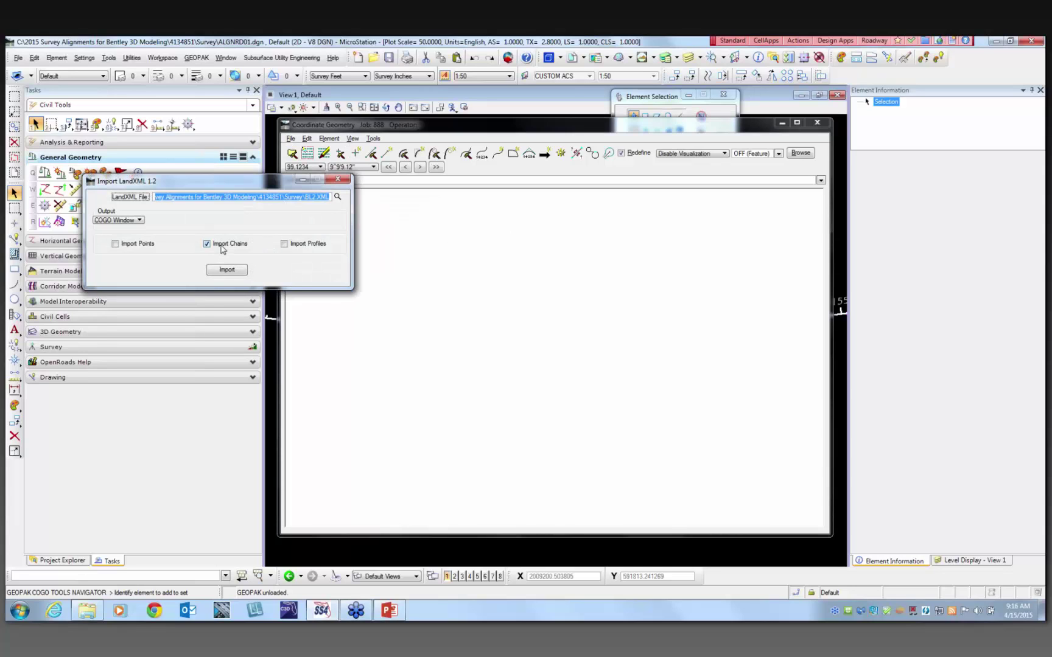
pyautogui.click(338, 197)
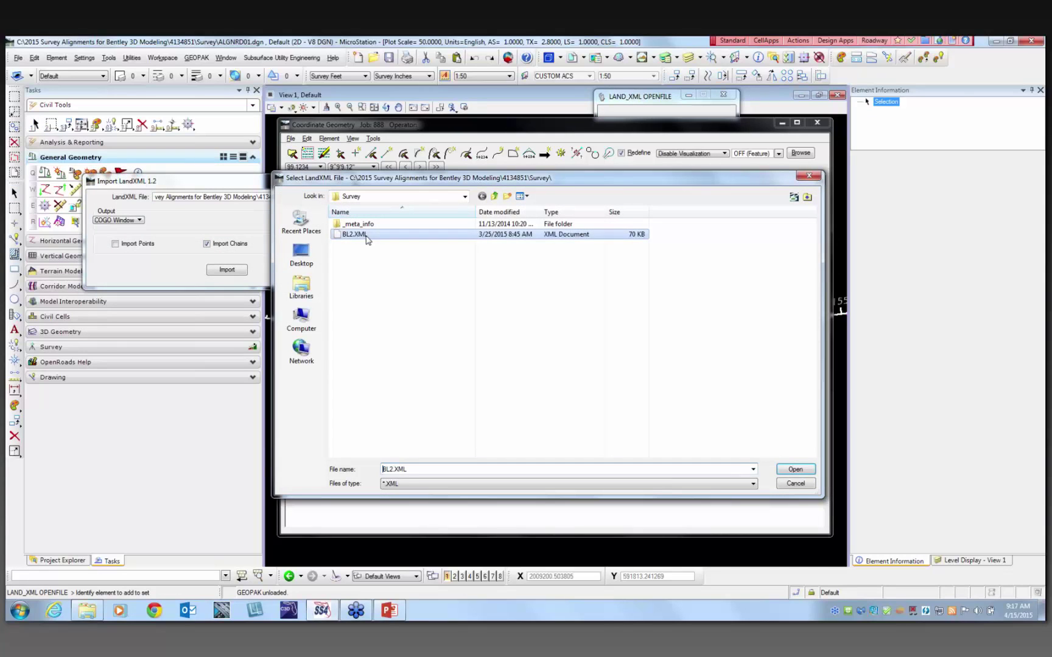
pyautogui.click(796, 469)
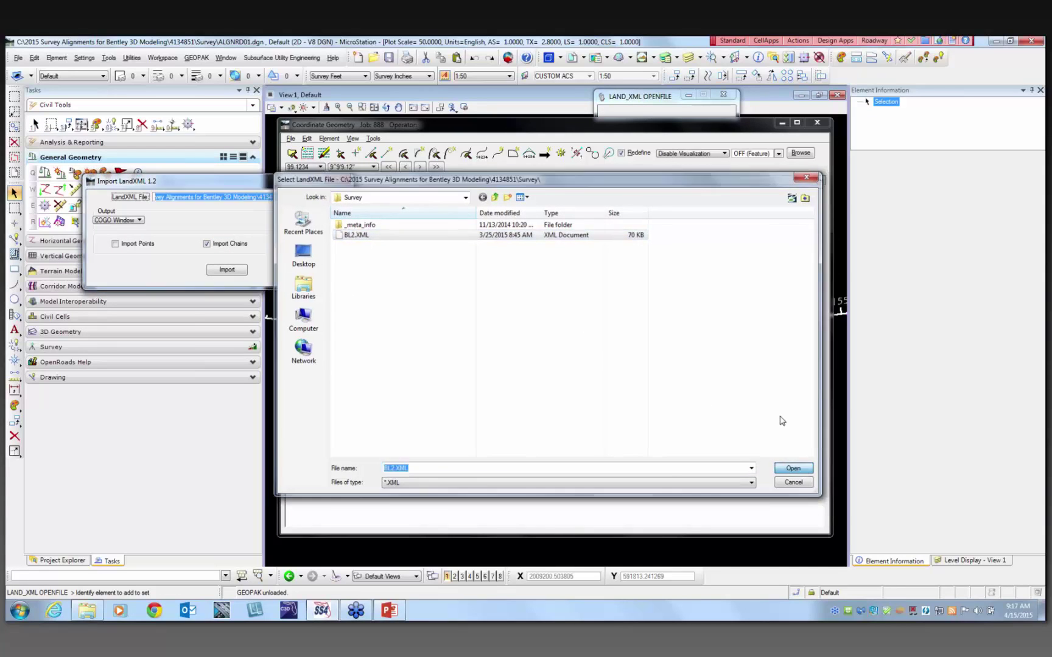
pyautogui.click(228, 271)
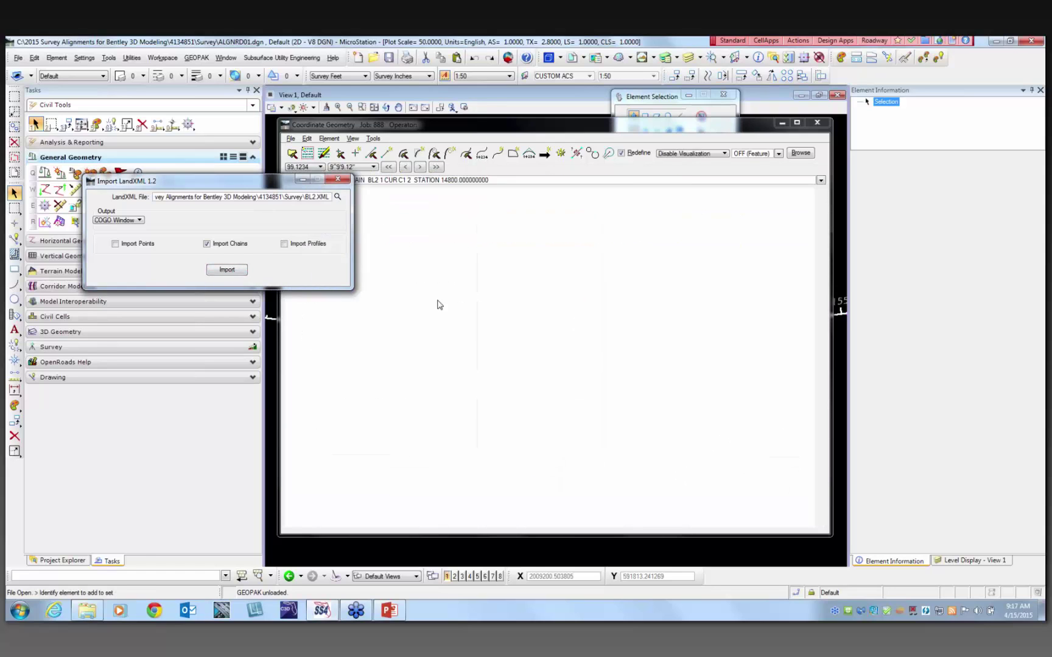
pyautogui.click(347, 181)
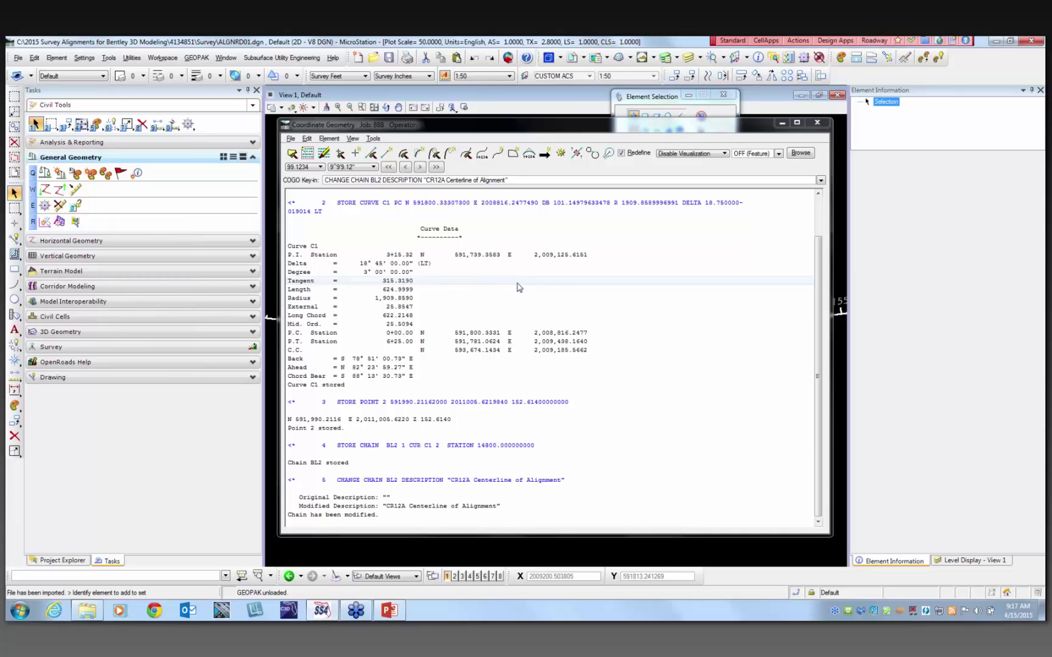
# Review job 888's Chain and Point elements in the Navigator, then close it and exit Coordinate Geometry without saving the session.
pyautogui.click(545, 153)
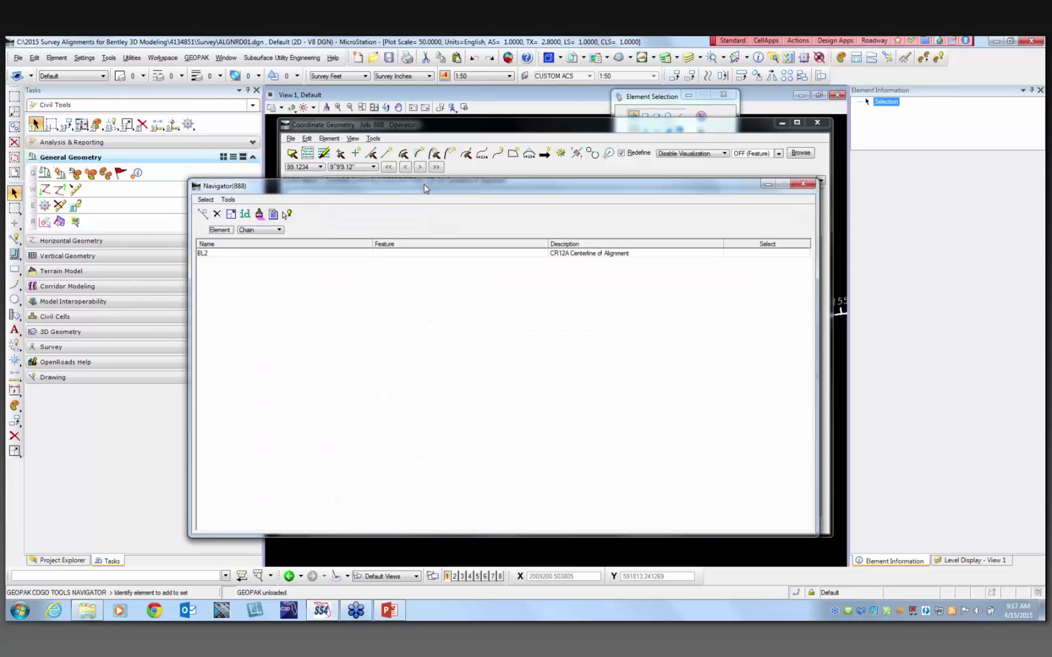
pyautogui.click(257, 230)
pyautogui.click(256, 193)
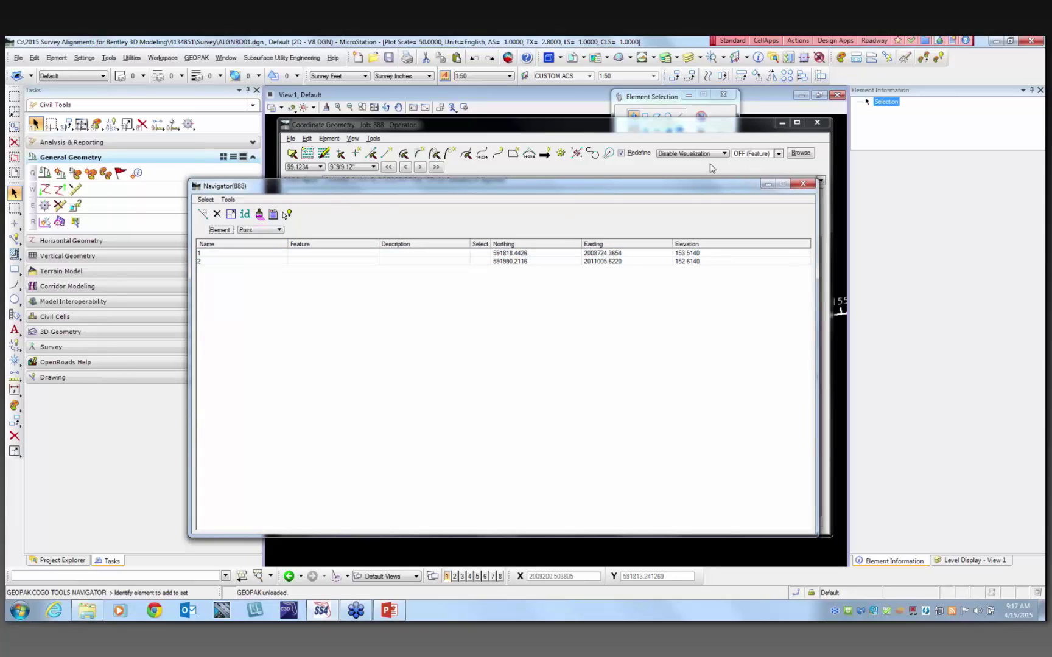
pyautogui.click(805, 185)
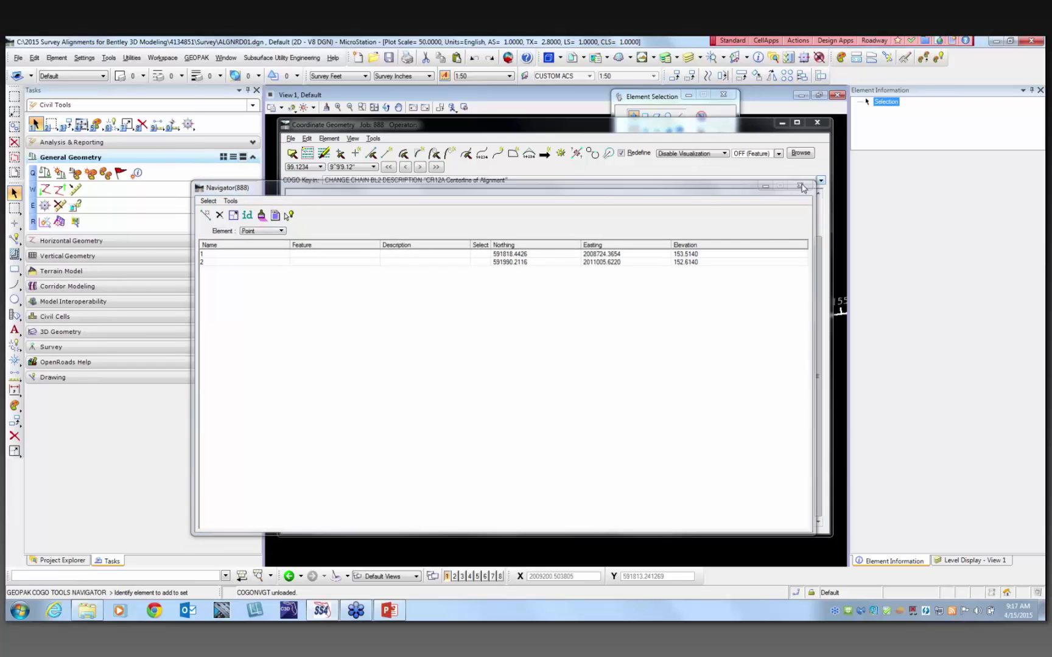
pyautogui.click(820, 125)
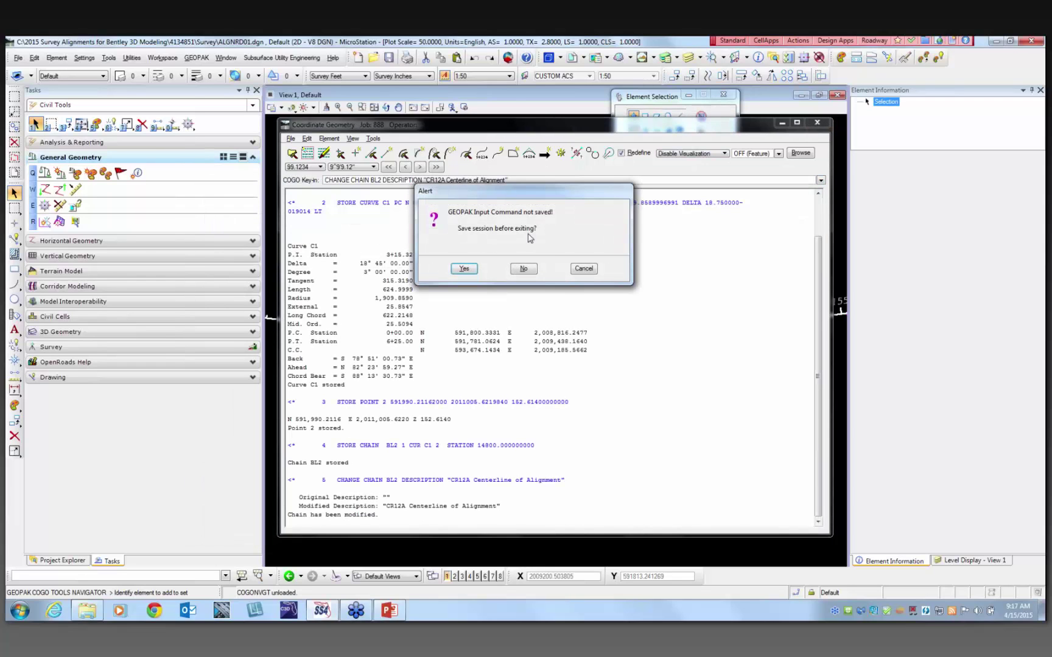
pyautogui.click(525, 269)
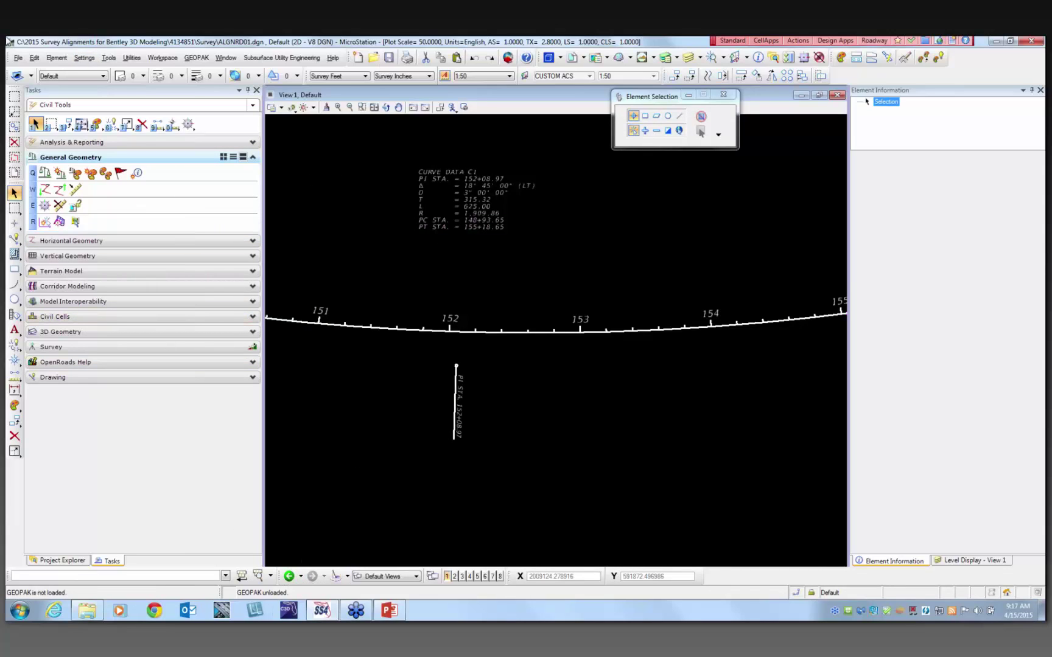
# Open the survey design file SURVRD01.dgn from the Survey folder.
pyautogui.click(19, 59)
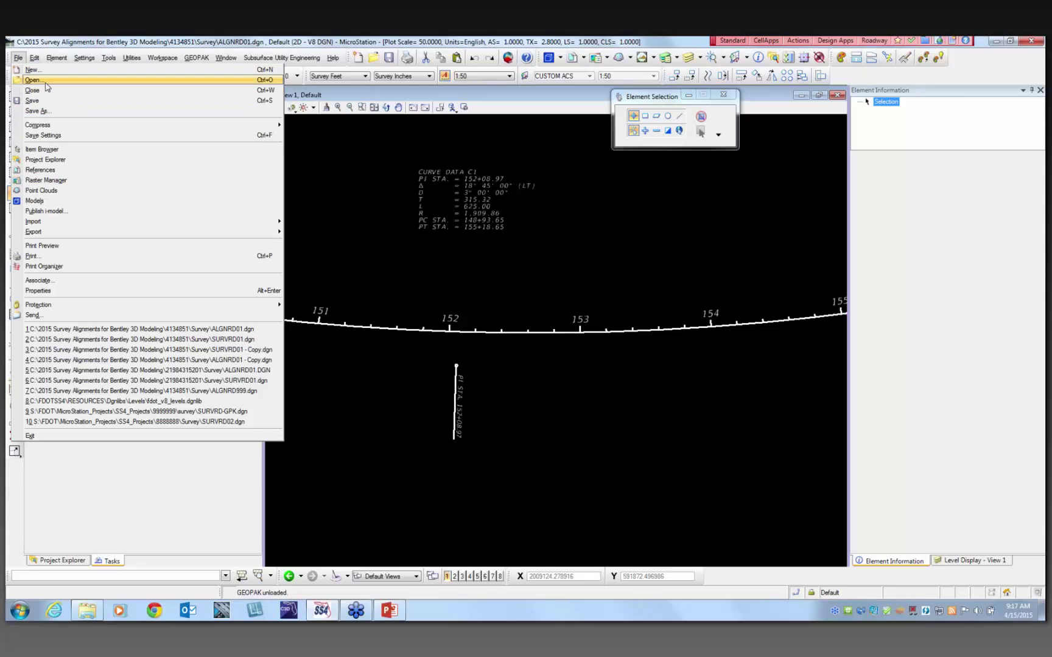
pyautogui.click(34, 80)
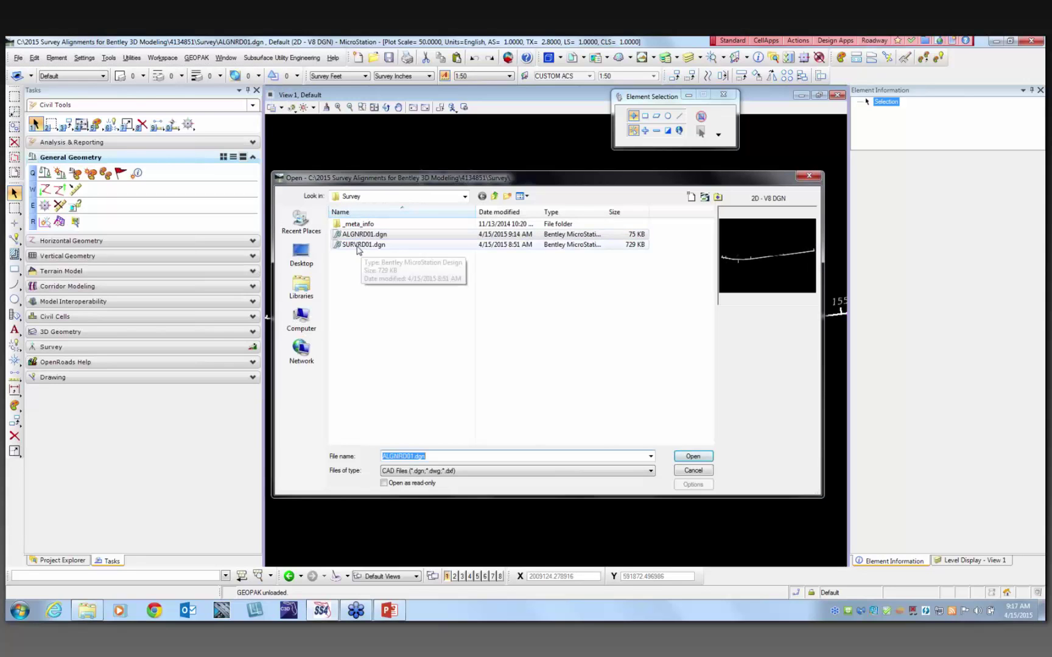
pyautogui.click(356, 244)
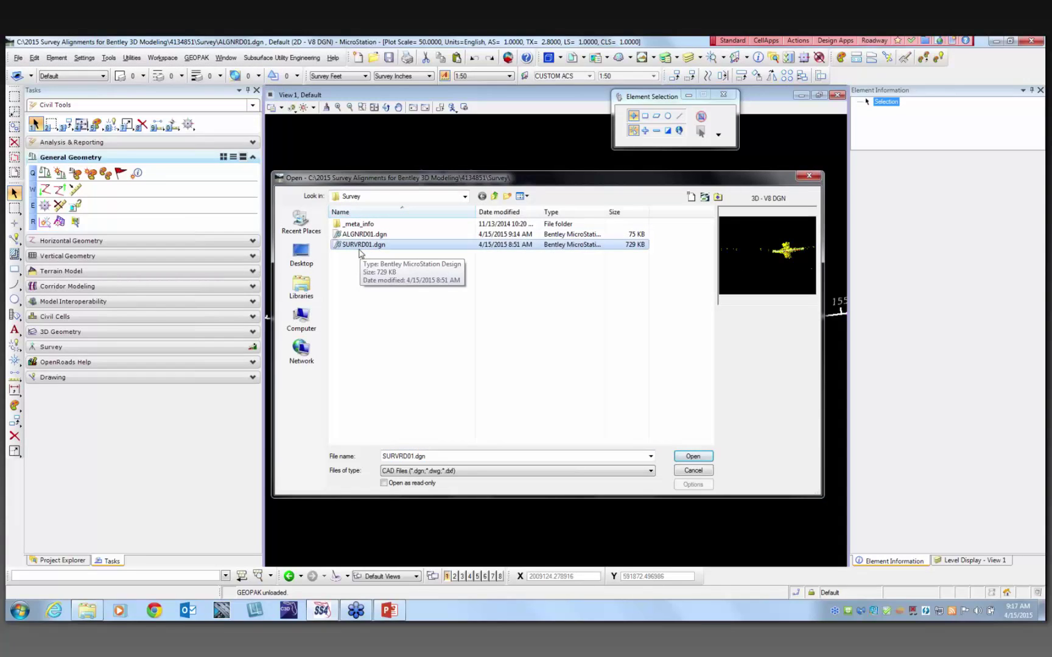
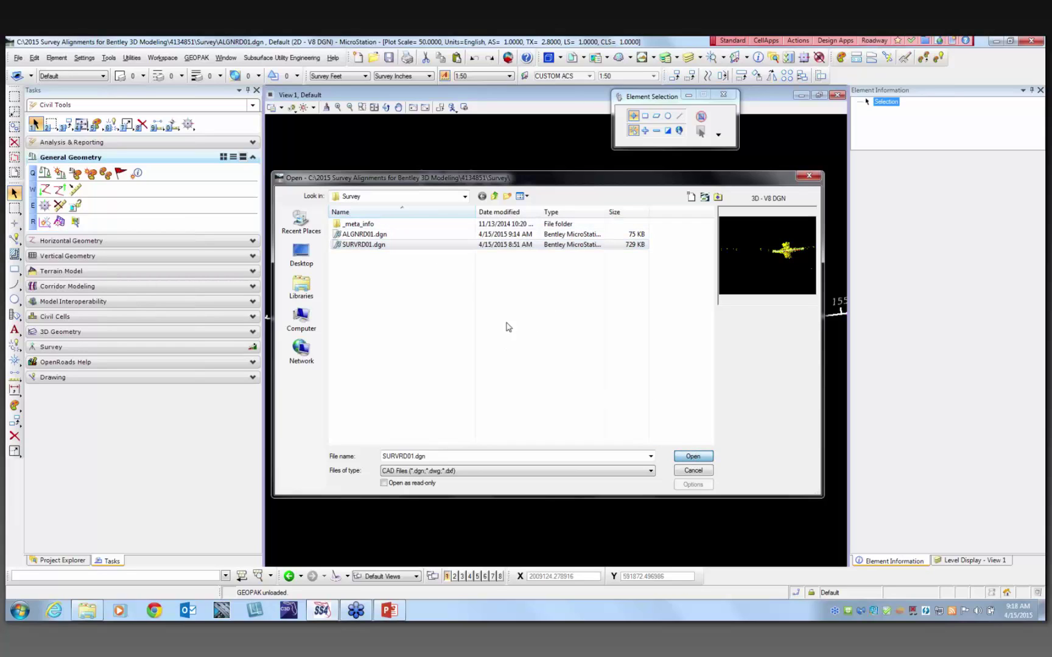
pyautogui.click(694, 457)
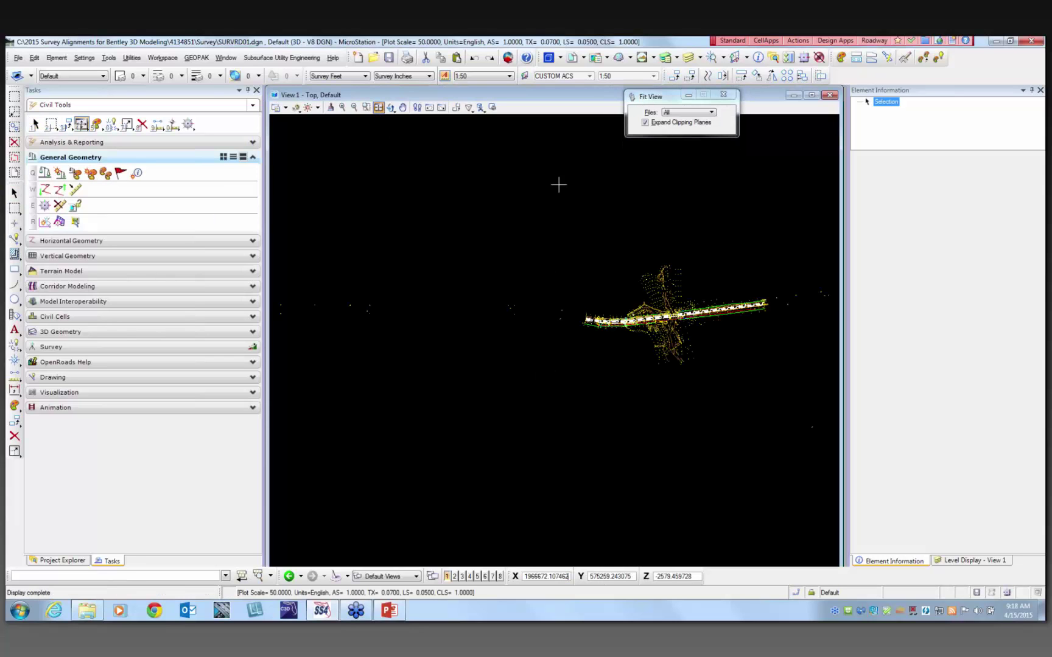
# Limit the level display of SURVRD01.dgn to the STANDARDS.ALGNRD and STANDARDS.TOPORD filters.
pyautogui.scroll(4, 623, 311)
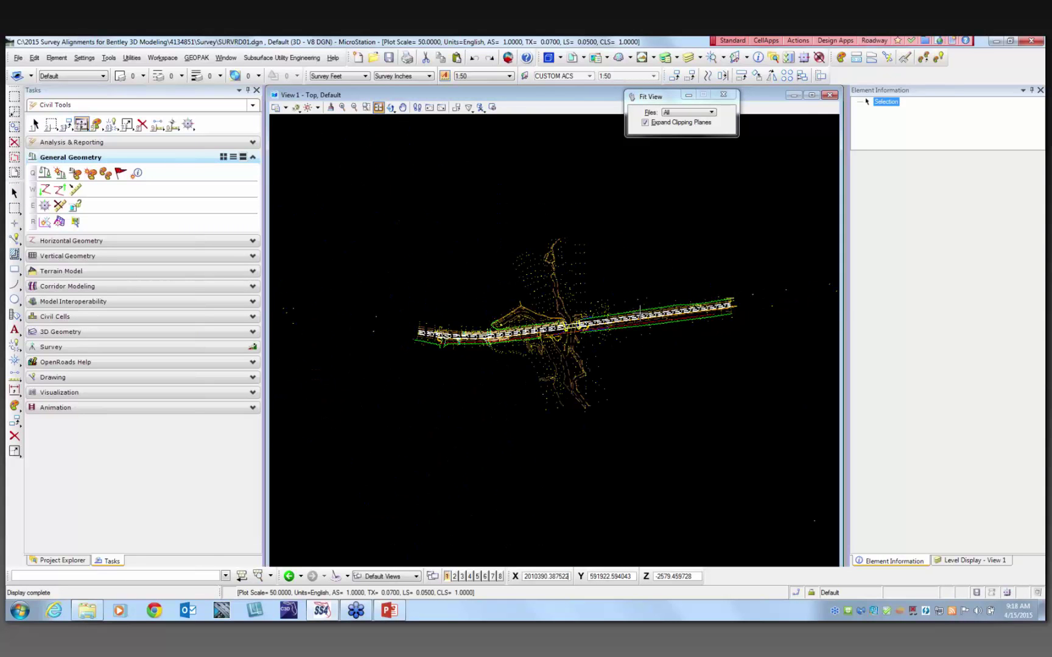
pyautogui.scroll(-3, 598, 321)
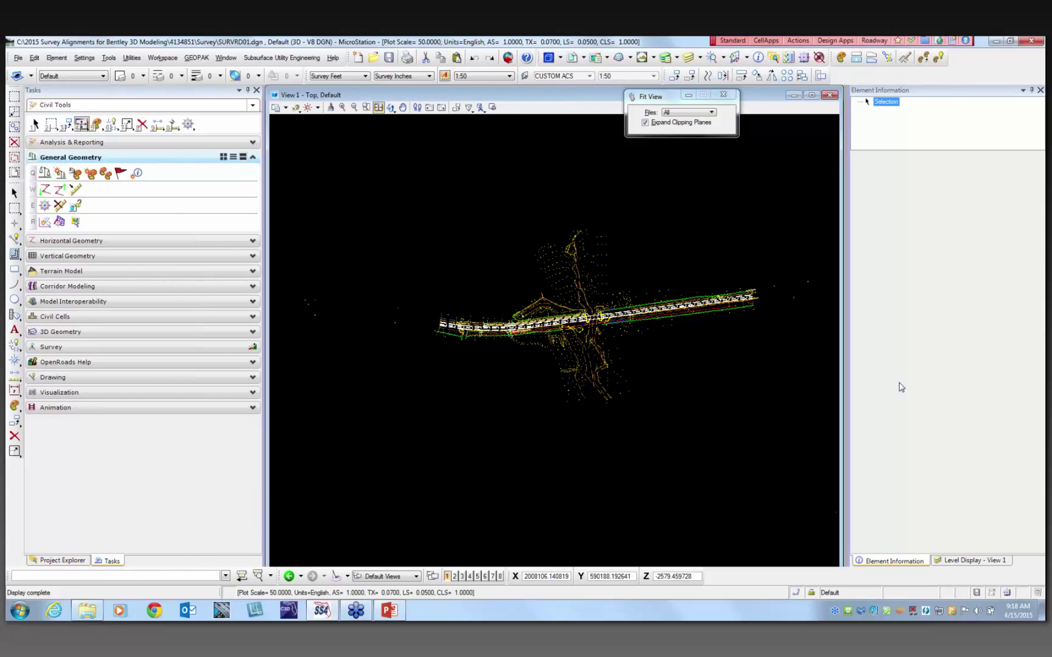
pyautogui.click(968, 566)
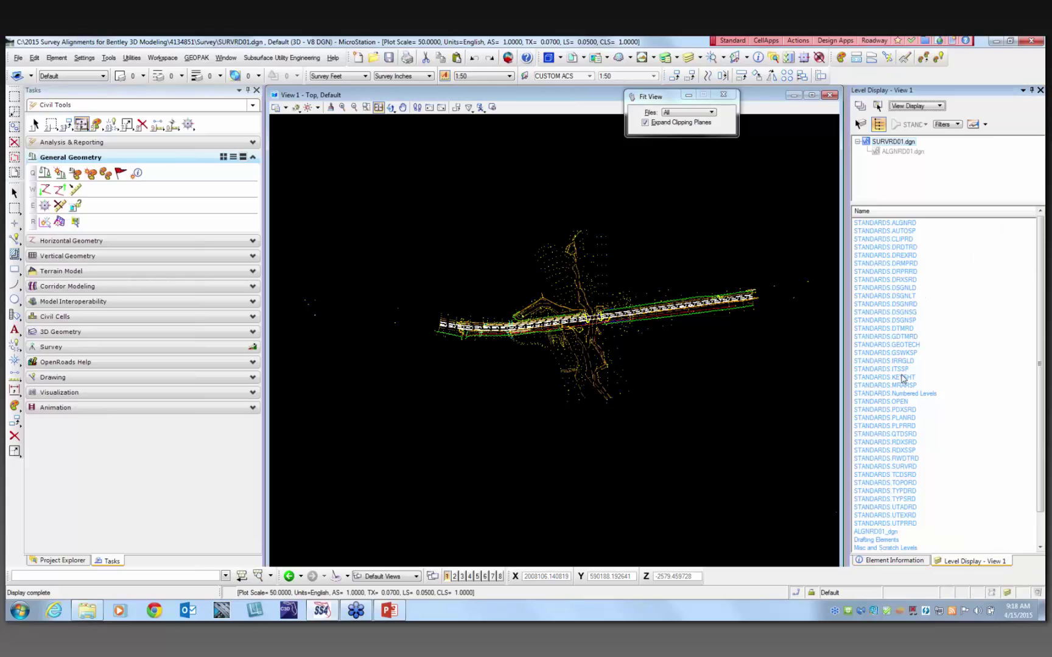
pyautogui.click(902, 483)
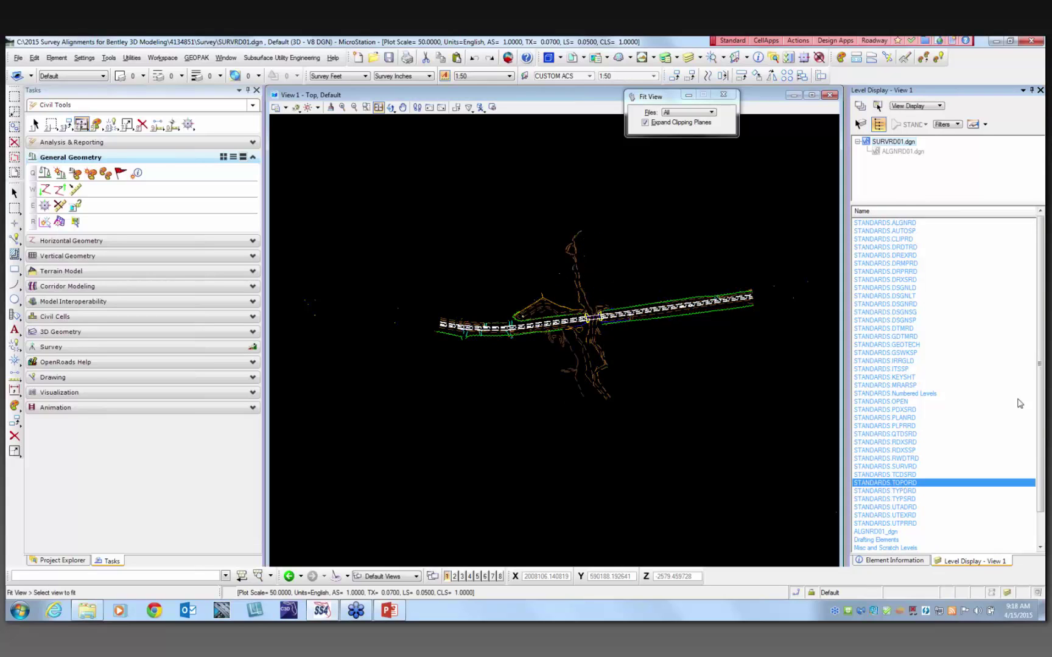
pyautogui.click(901, 224)
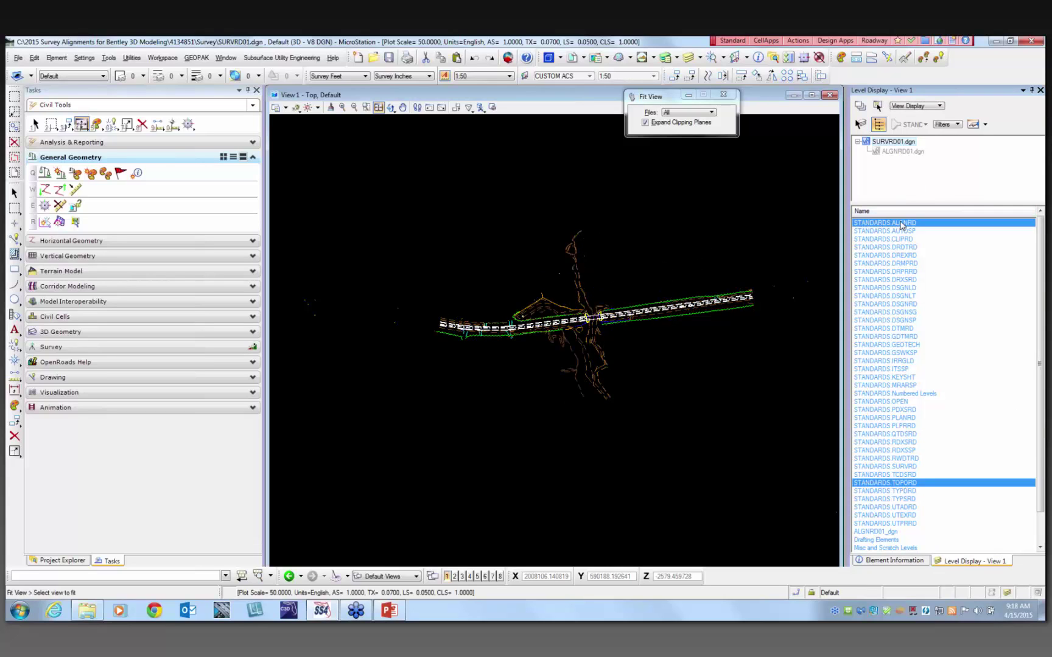
pyautogui.click(941, 484)
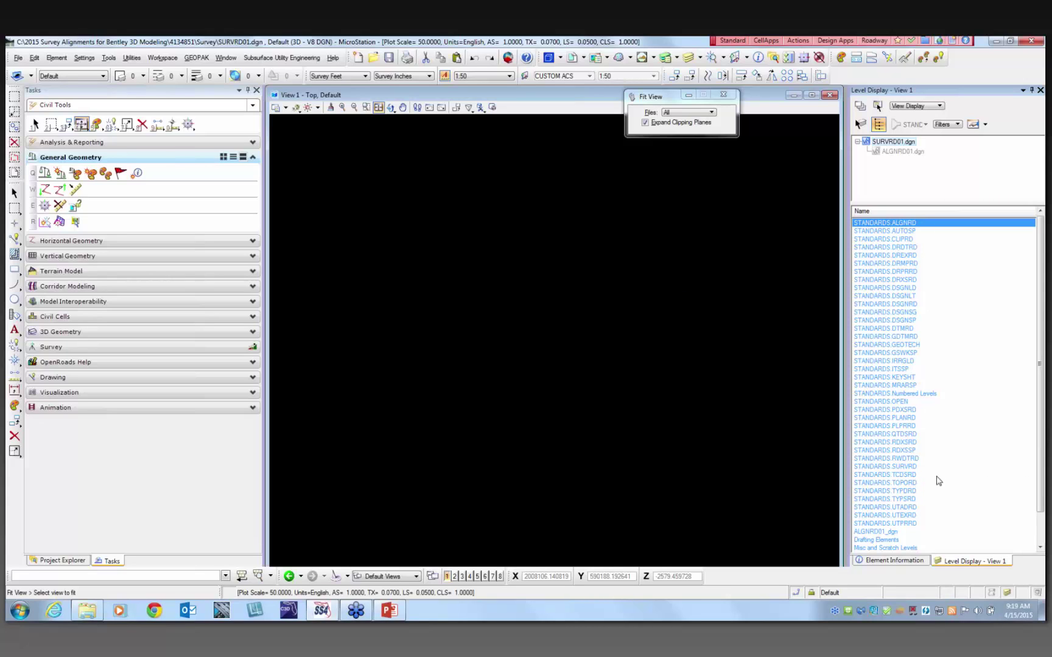
pyautogui.click(899, 484)
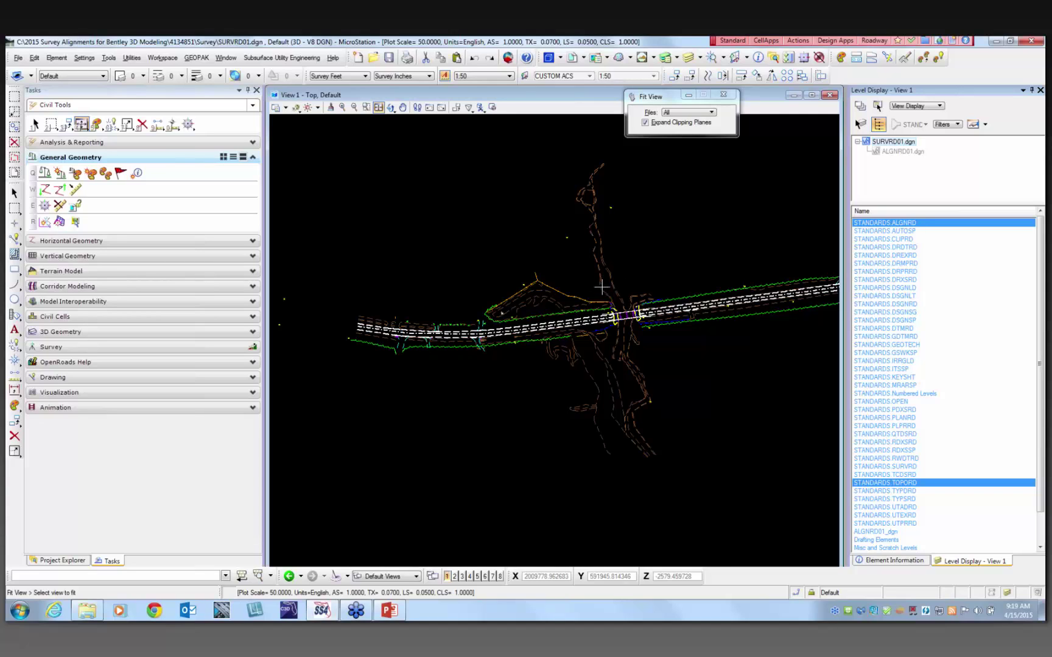
# Import the Centerline(CL) alignment CL100 from job999.gpk as civil geometry with Create Civil Rules enabled.
pyautogui.click(44, 191)
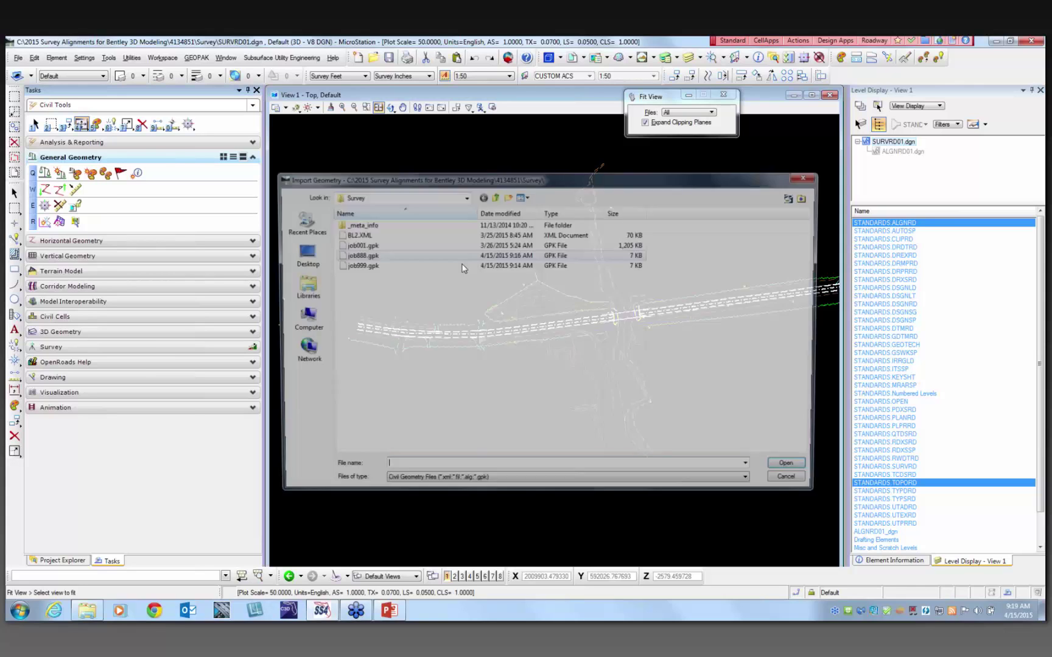
pyautogui.click(359, 266)
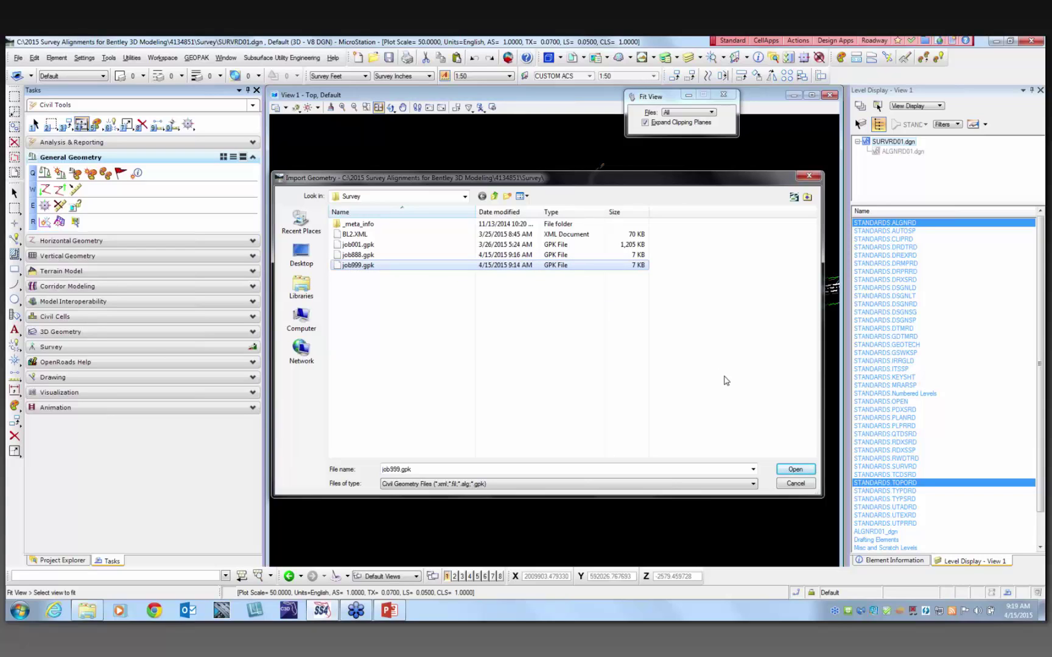
pyautogui.click(795, 469)
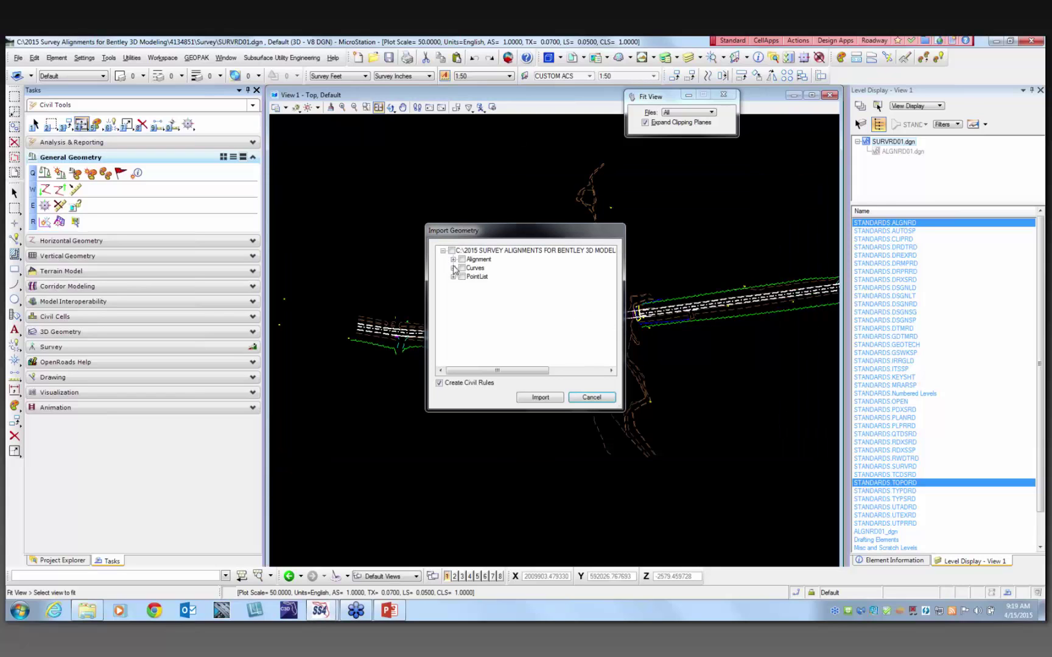
pyautogui.click(453, 260)
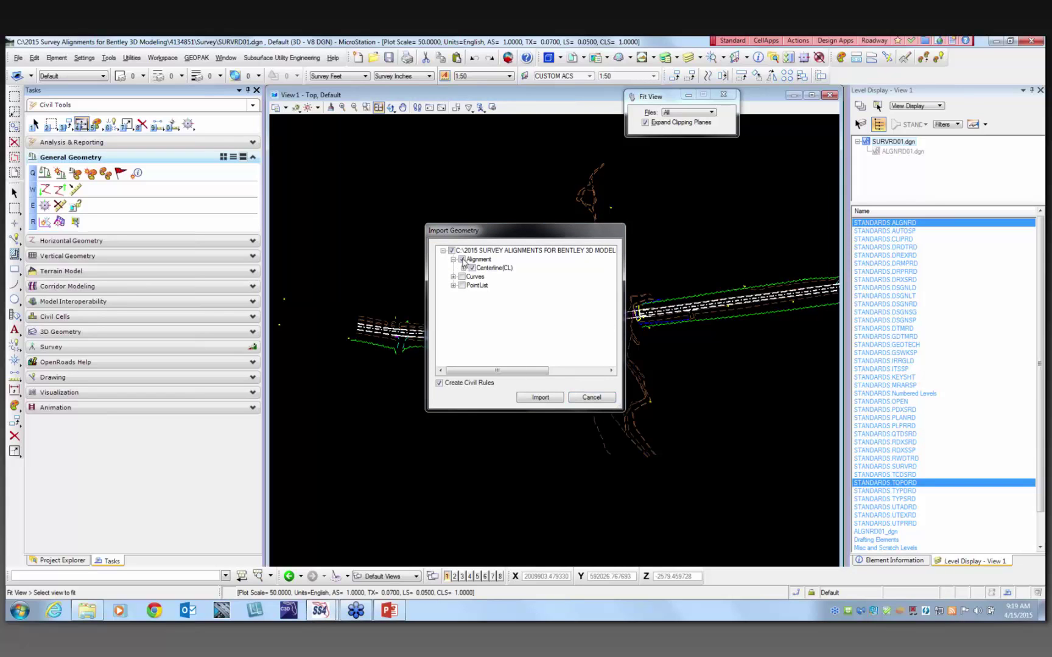
pyautogui.click(463, 269)
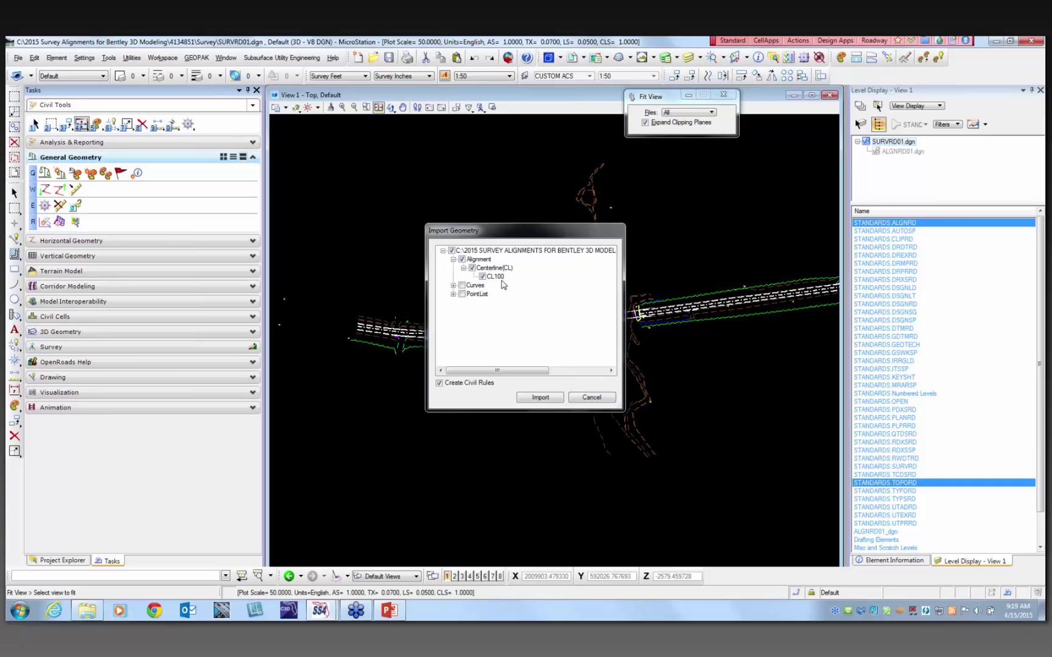
pyautogui.click(539, 398)
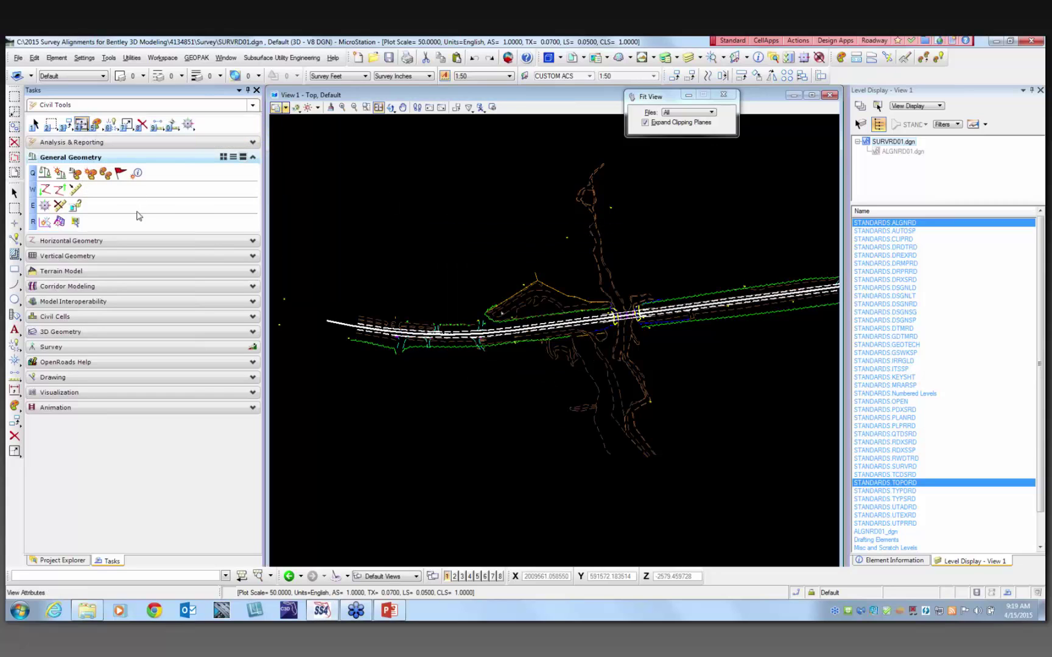
# Change the feature definition of the CL100 alignment to Baseline(BL) in its element information.
pyautogui.click(14, 193)
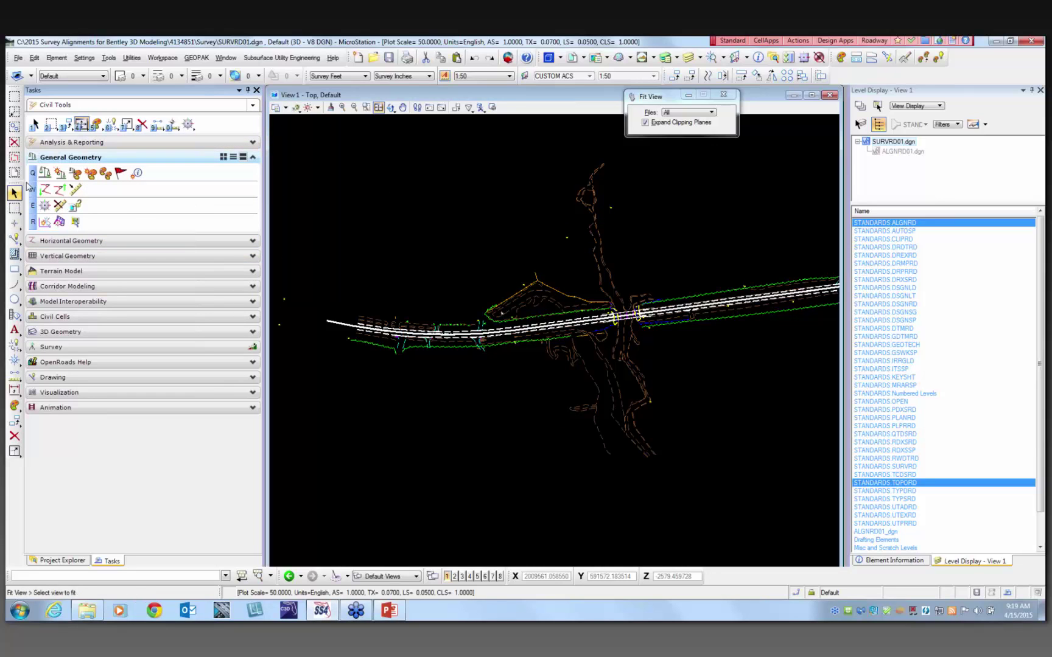
pyautogui.click(333, 326)
pyautogui.click(333, 326)
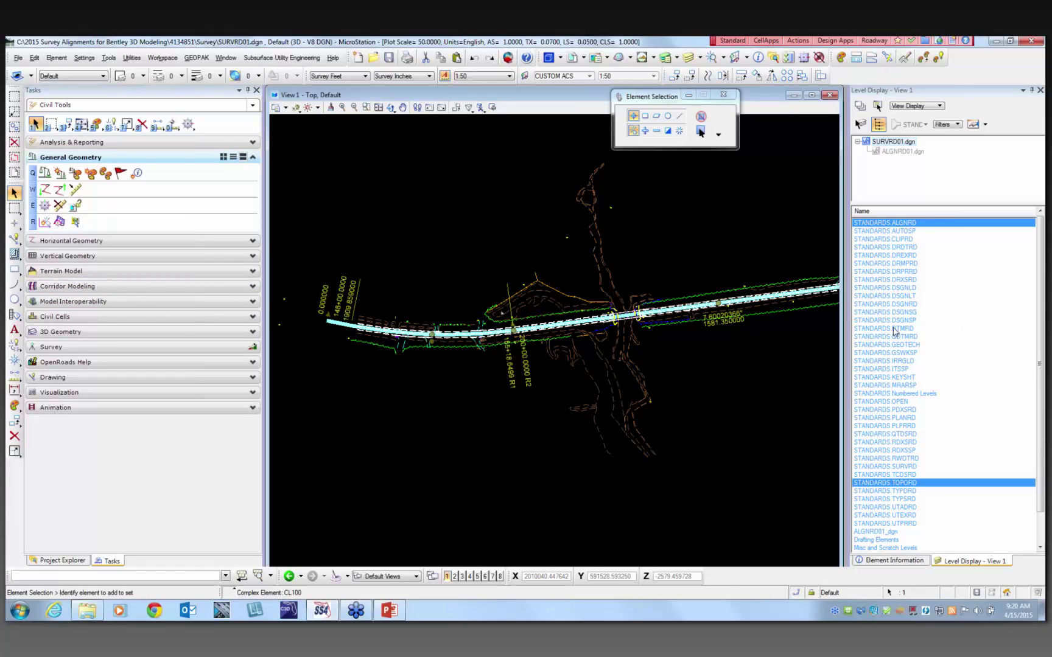
pyautogui.click(895, 561)
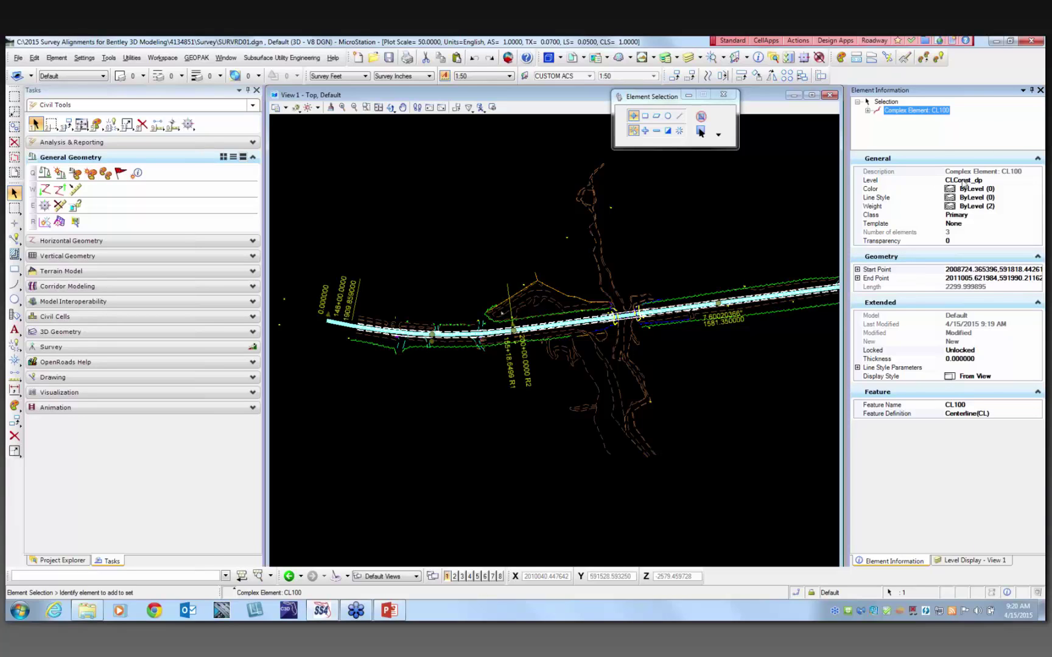
pyautogui.click(993, 414)
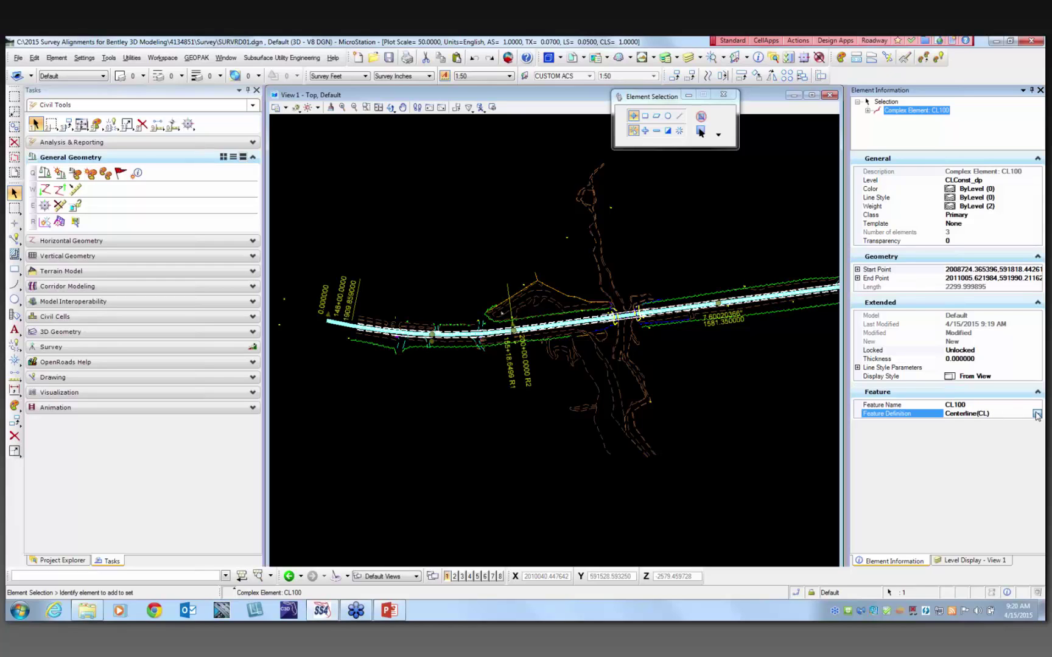
pyautogui.click(1036, 414)
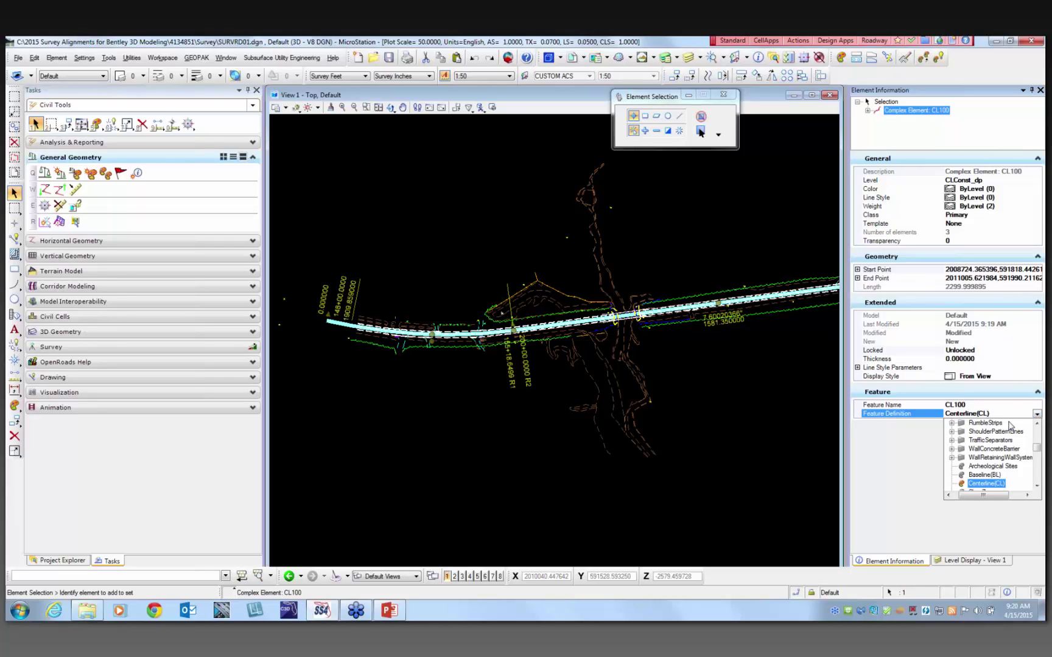
pyautogui.click(985, 475)
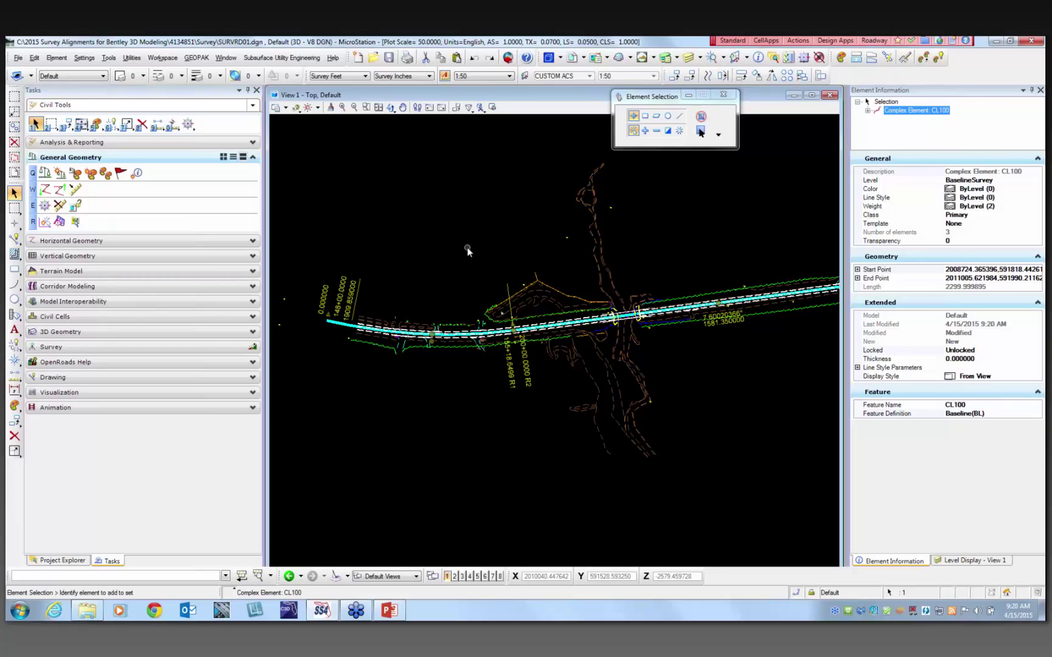
pyautogui.click(433, 229)
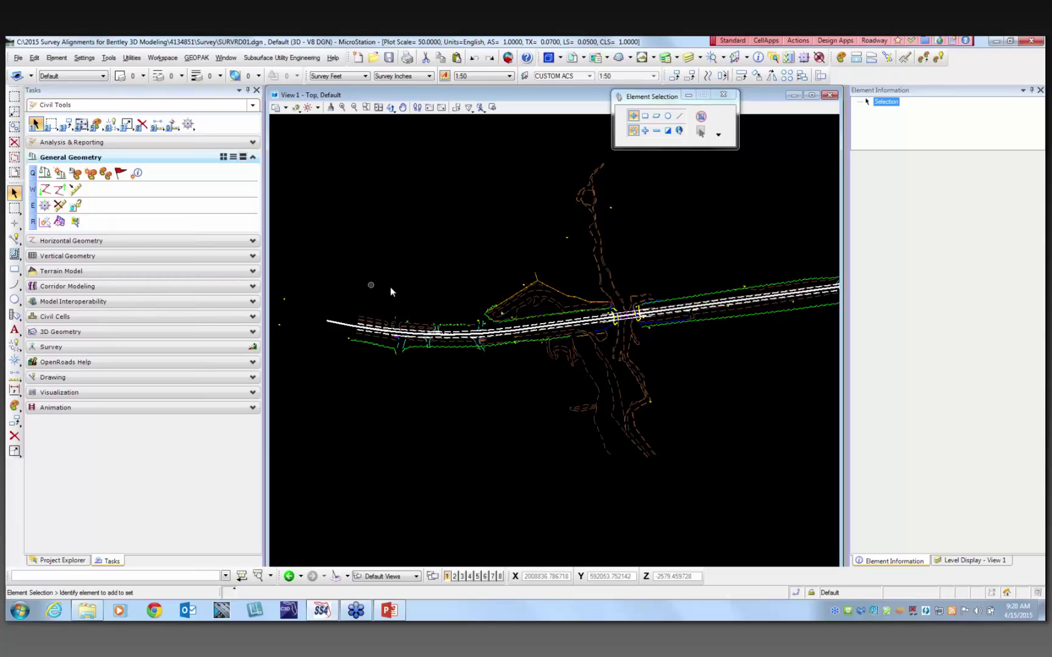
# Examine how the CL100 alignment follows the surveyed roadway lines from its start through the curve and along the tangent.
pyautogui.scroll(-1, 344, 308)
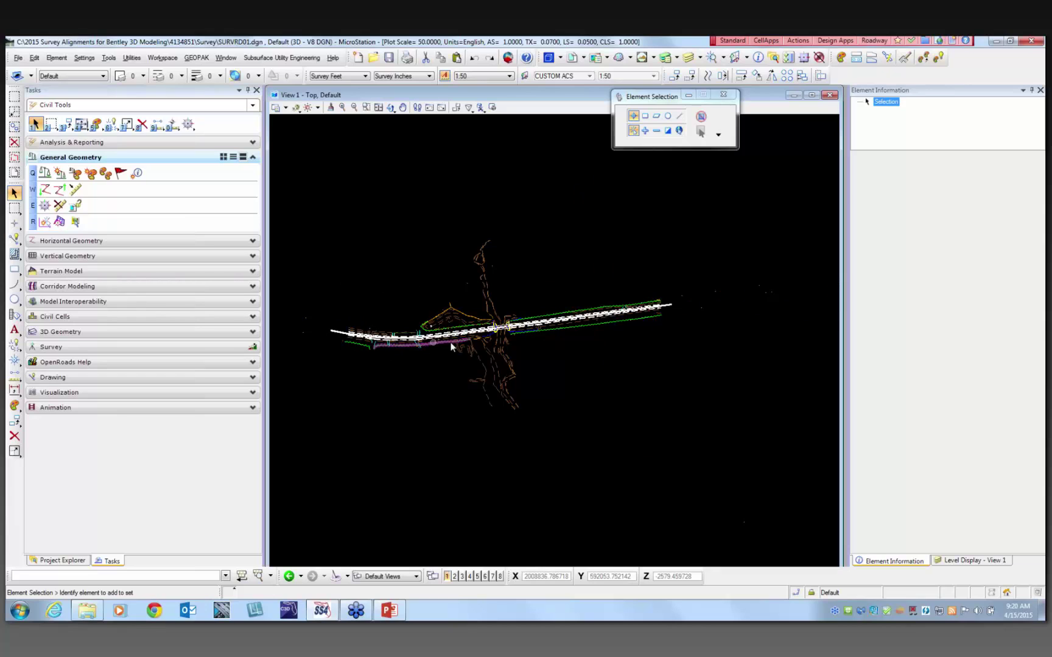
pyautogui.scroll(-1, 451, 342)
pyautogui.scroll(1, 390, 339)
pyautogui.scroll(2, 384, 340)
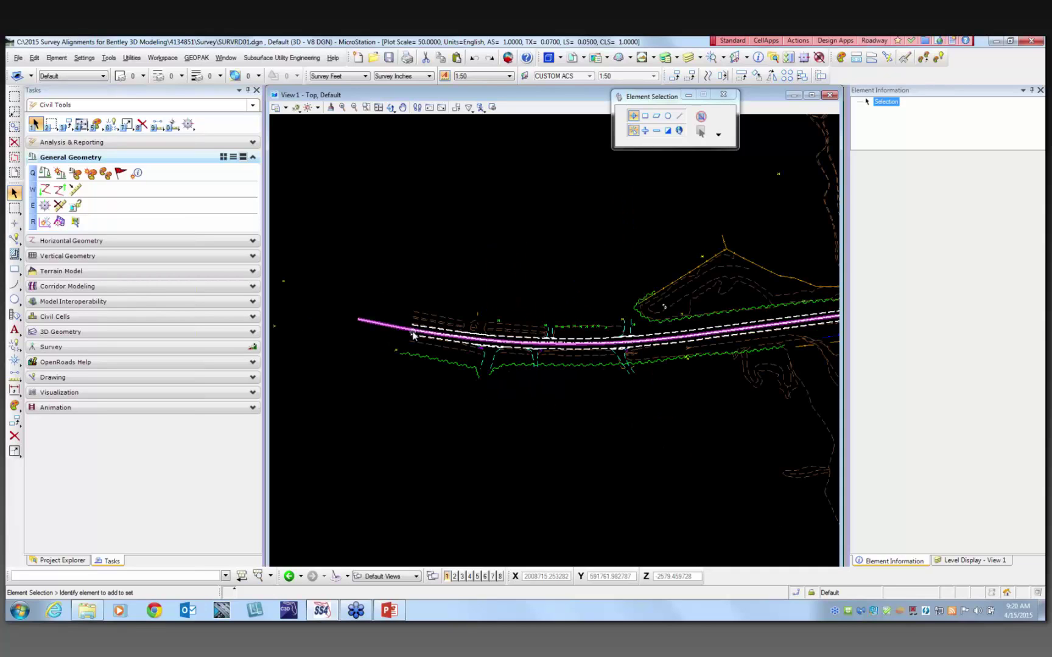
pyautogui.scroll(1, 361, 332)
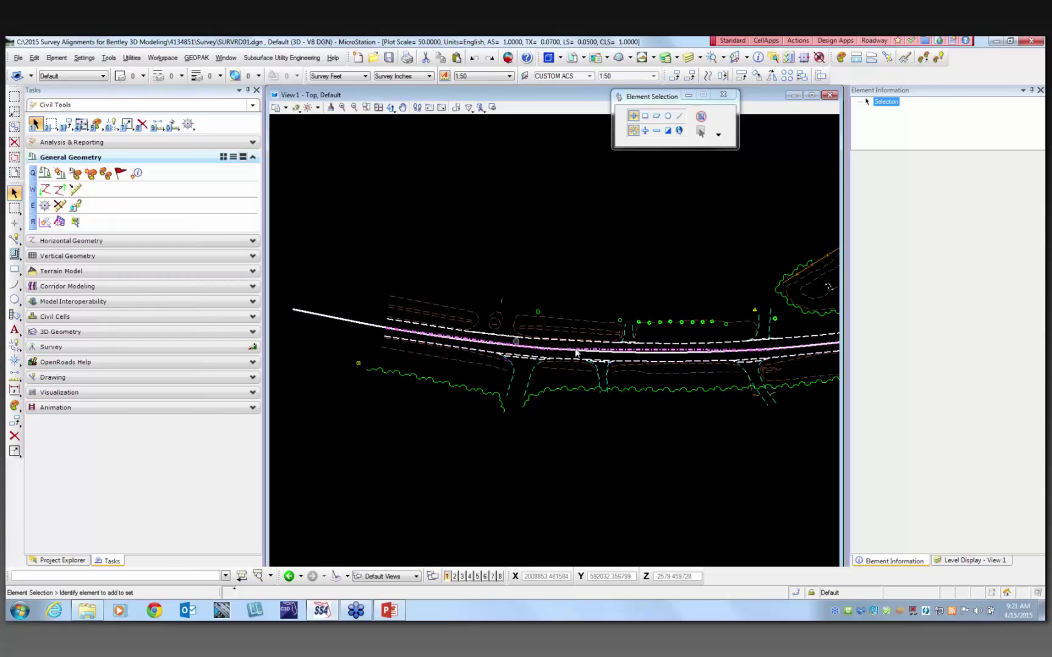
pyautogui.scroll(-2, 643, 338)
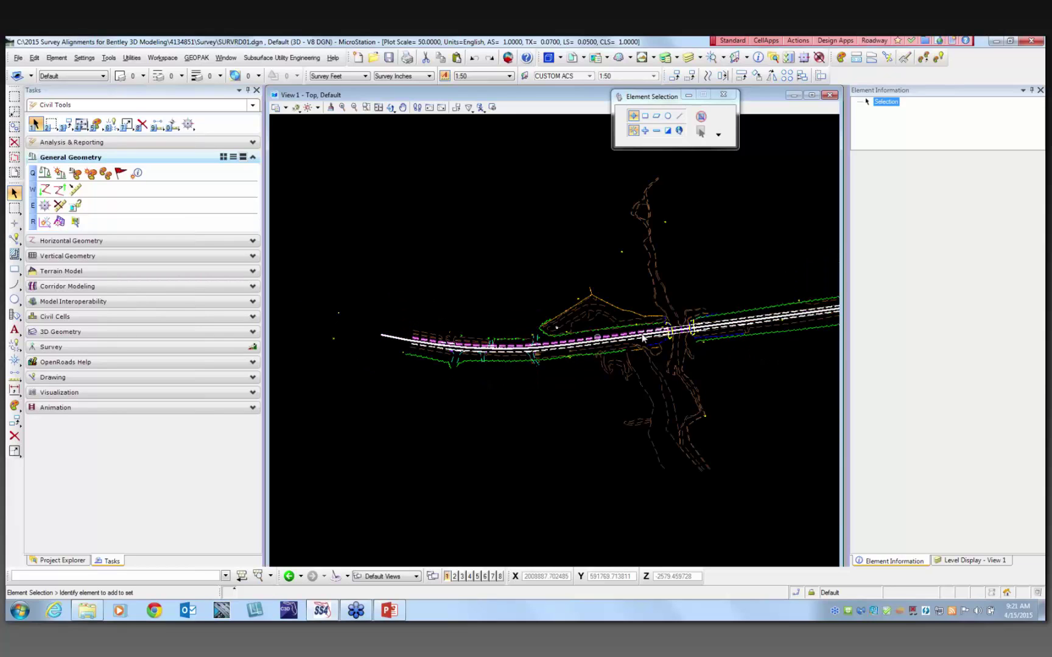
pyautogui.scroll(2, 540, 358)
pyautogui.scroll(2, 545, 358)
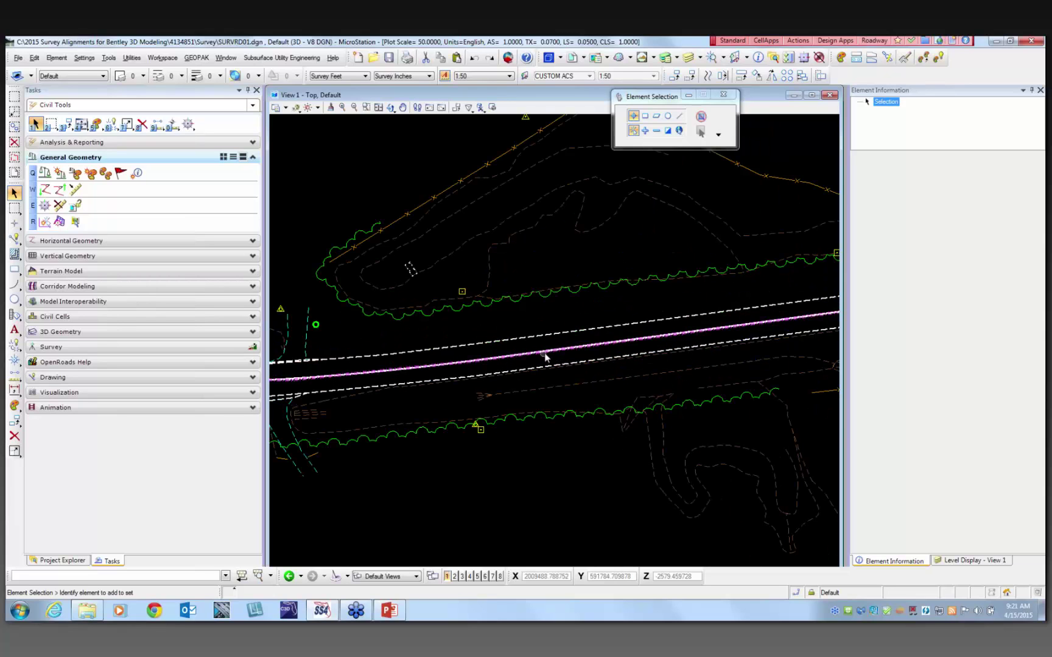
pyautogui.scroll(-5, 548, 354)
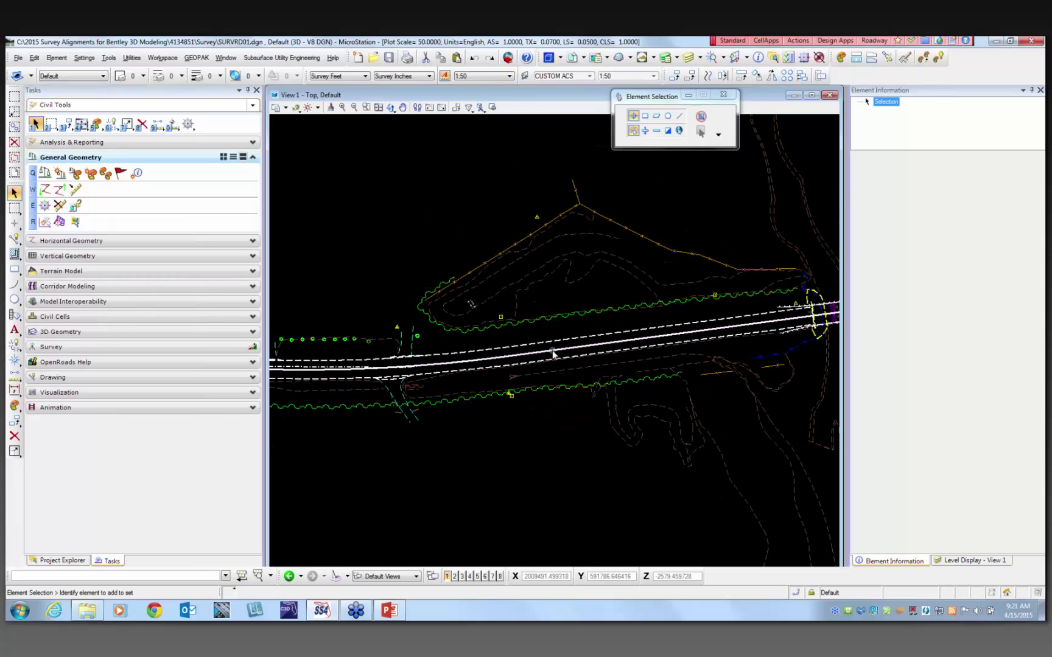
# Open Draw Plan & Profile for the CL Centerline of Construction (with stationing) item in Design and Computation Manager, accepting the preset job.
pyautogui.click(197, 59)
pyautogui.moveTo(206, 70)
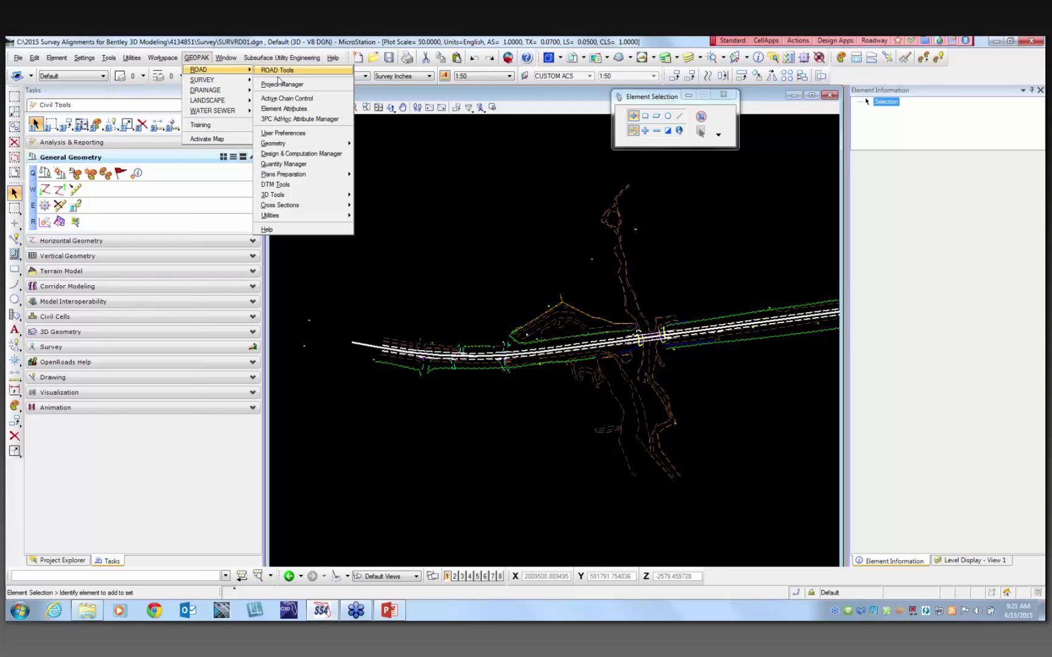
pyautogui.click(297, 154)
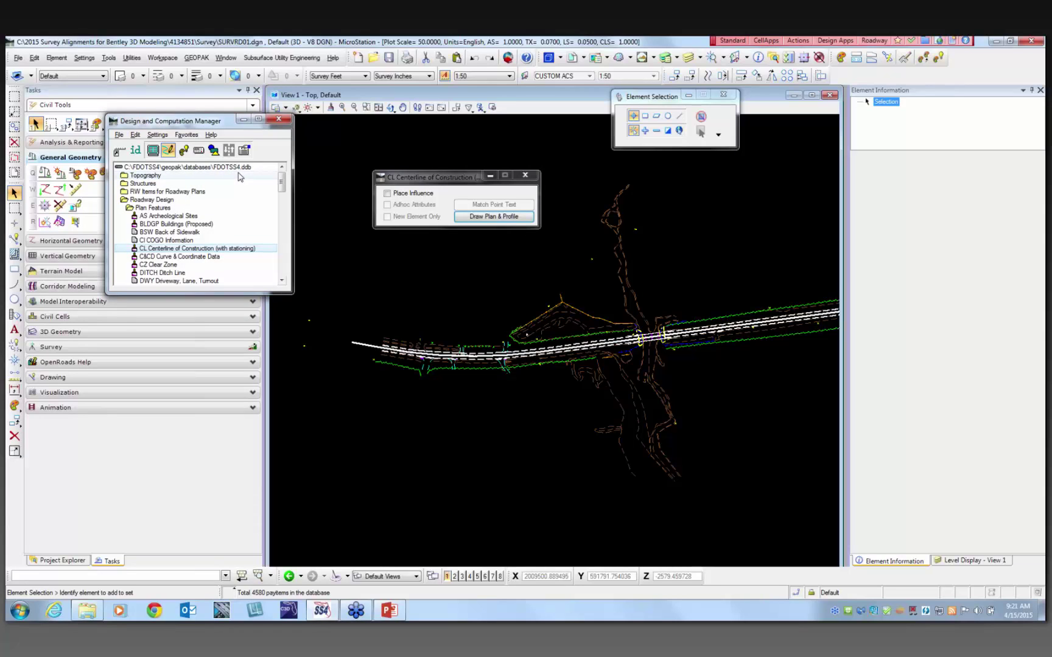
pyautogui.click(502, 217)
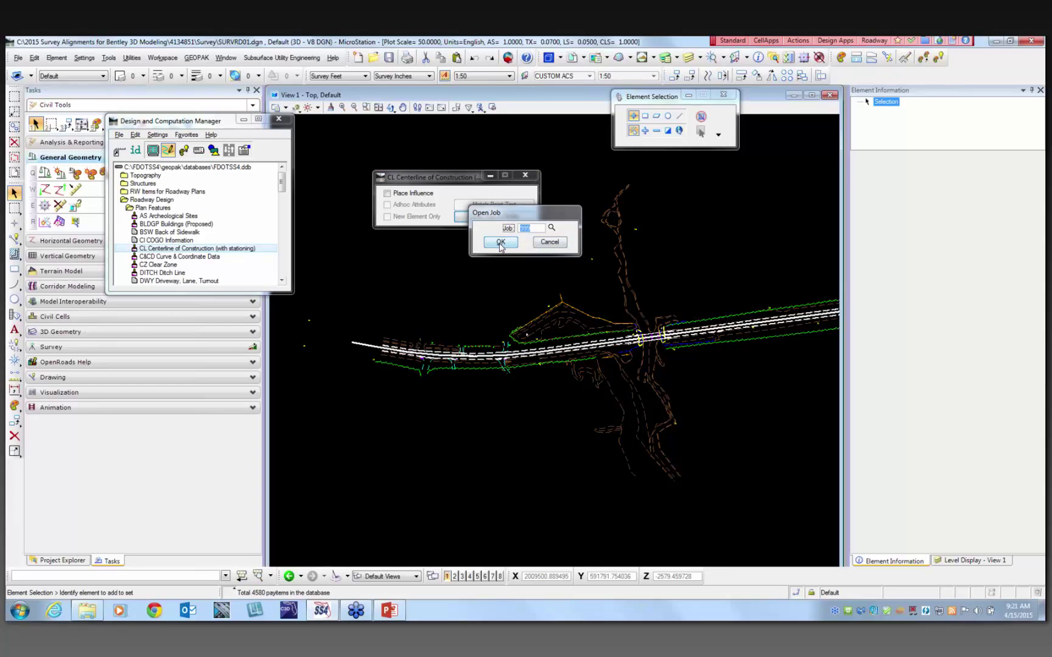
pyautogui.click(501, 243)
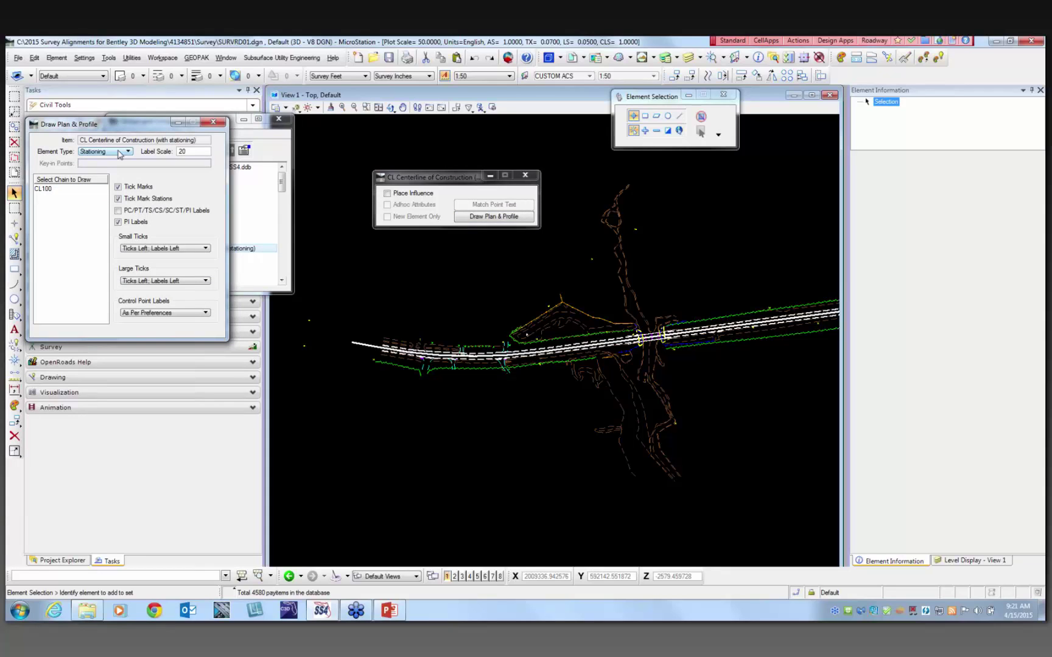
# Draw chain CL100's stationing with PC/PT/TS/CS/SC/ST/PI labels enabled, and close Draw Plan & Profile and Design and Computation Manager.
pyautogui.doubleClick(181, 153)
pyautogui.click(188, 153)
pyautogui.click(119, 211)
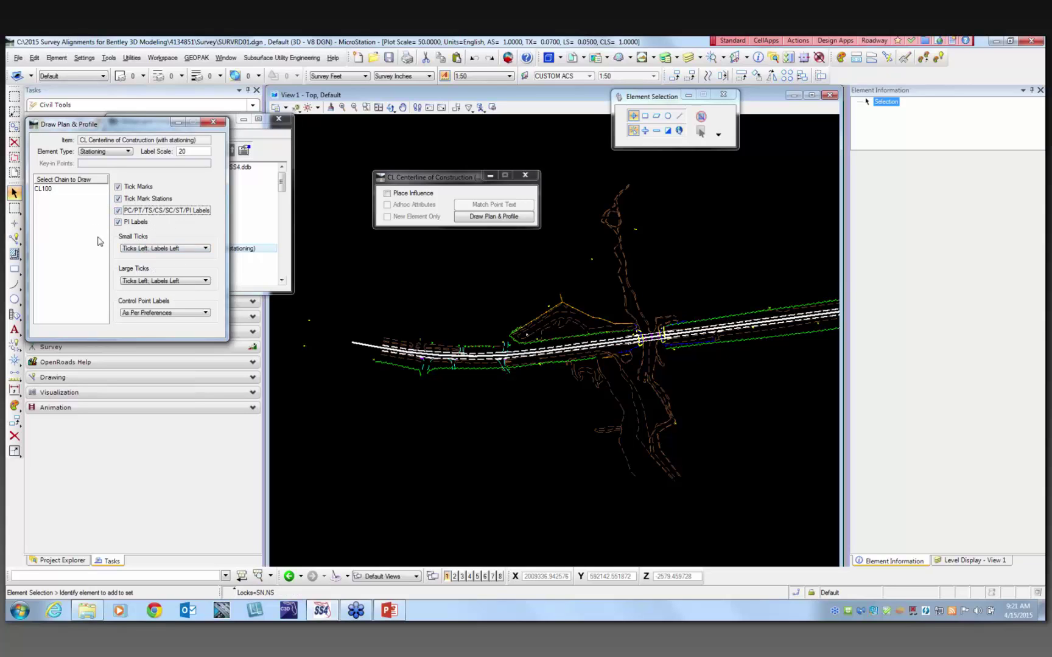
pyautogui.click(47, 190)
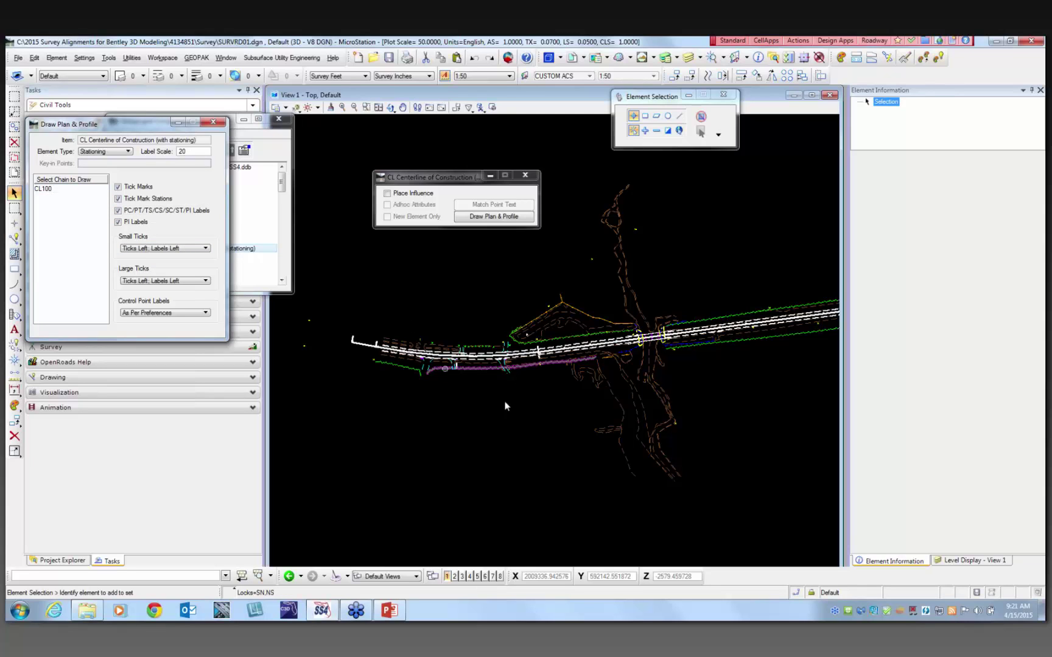
pyautogui.click(214, 121)
pyautogui.scroll(4, 463, 377)
pyautogui.scroll(2, 462, 377)
pyautogui.scroll(2, 448, 357)
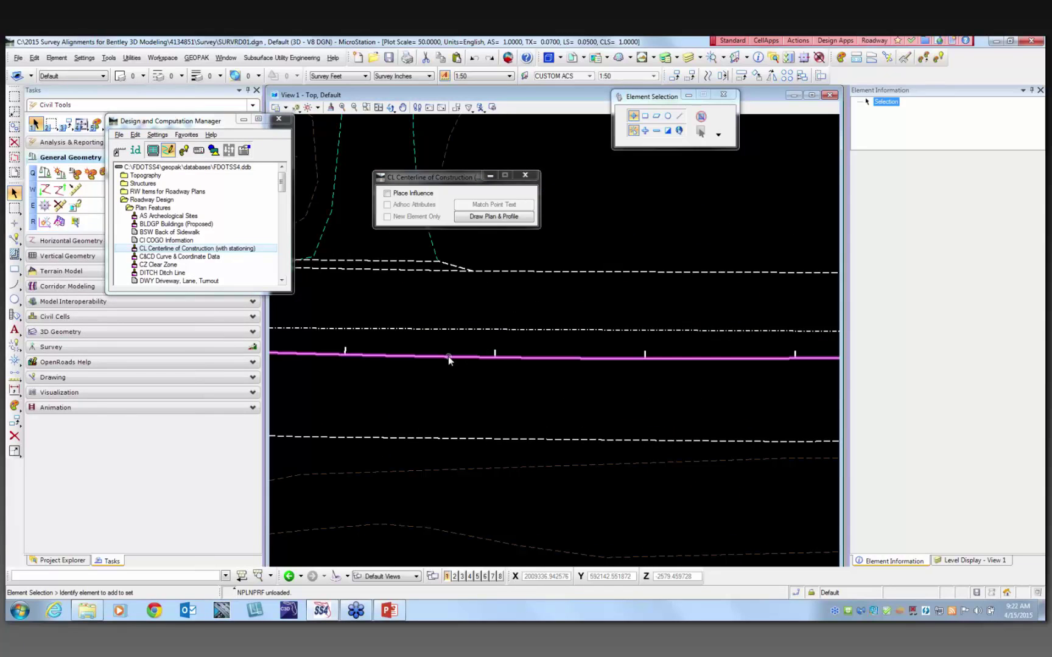
pyautogui.scroll(-2, 448, 356)
pyautogui.scroll(-2, 536, 347)
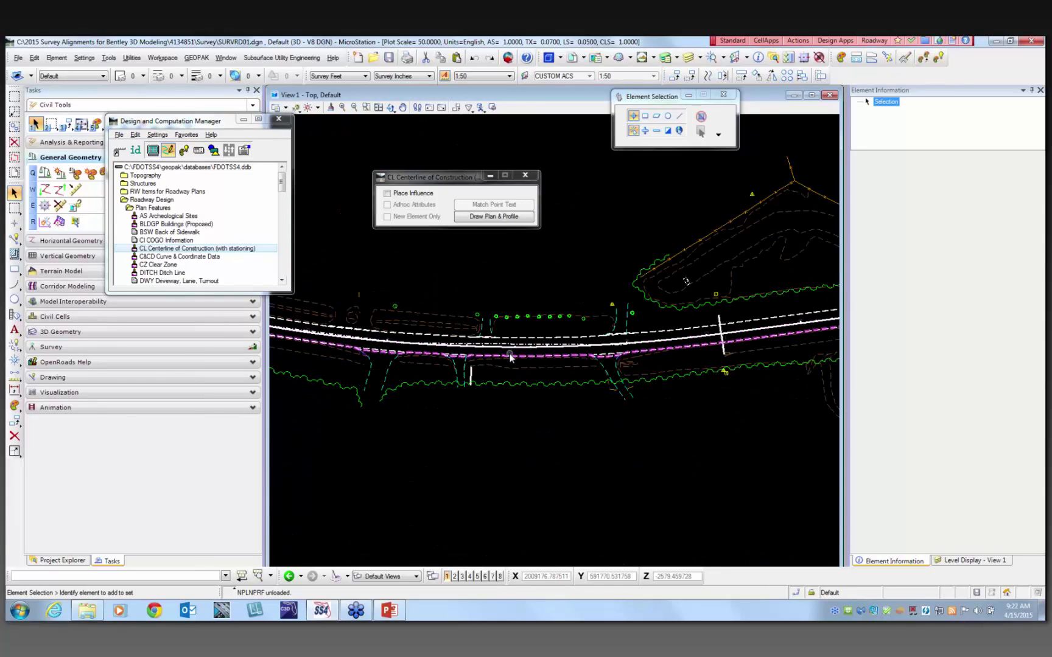
pyautogui.scroll(-3, 481, 304)
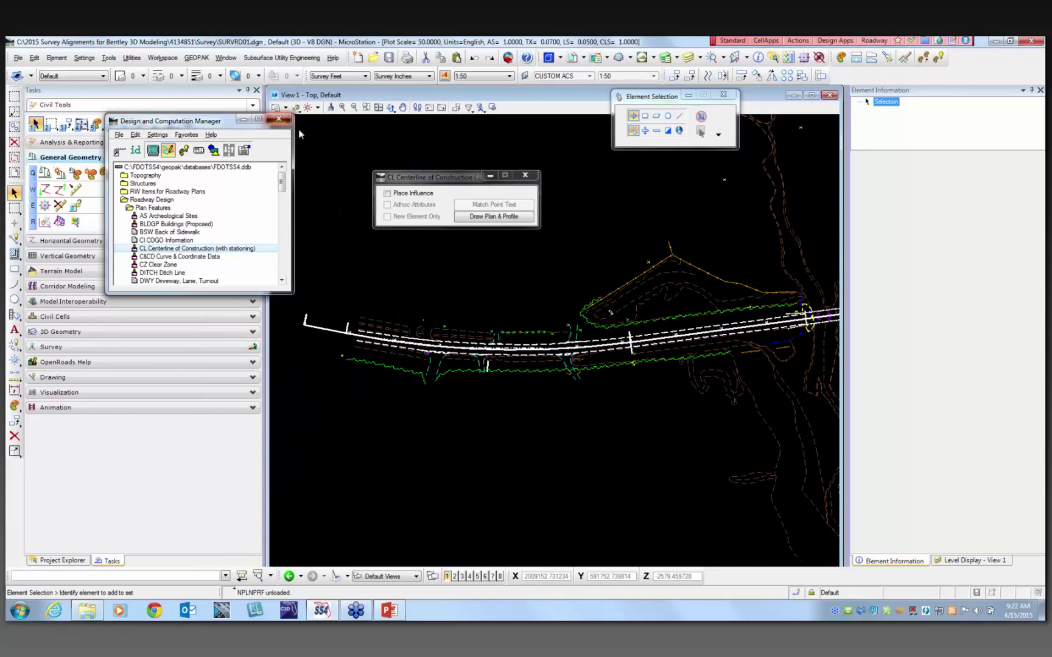
pyautogui.click(278, 119)
# Inspect the station equation label and the neighbouring station ticks drawn along CL100.
pyautogui.scroll(3, 653, 339)
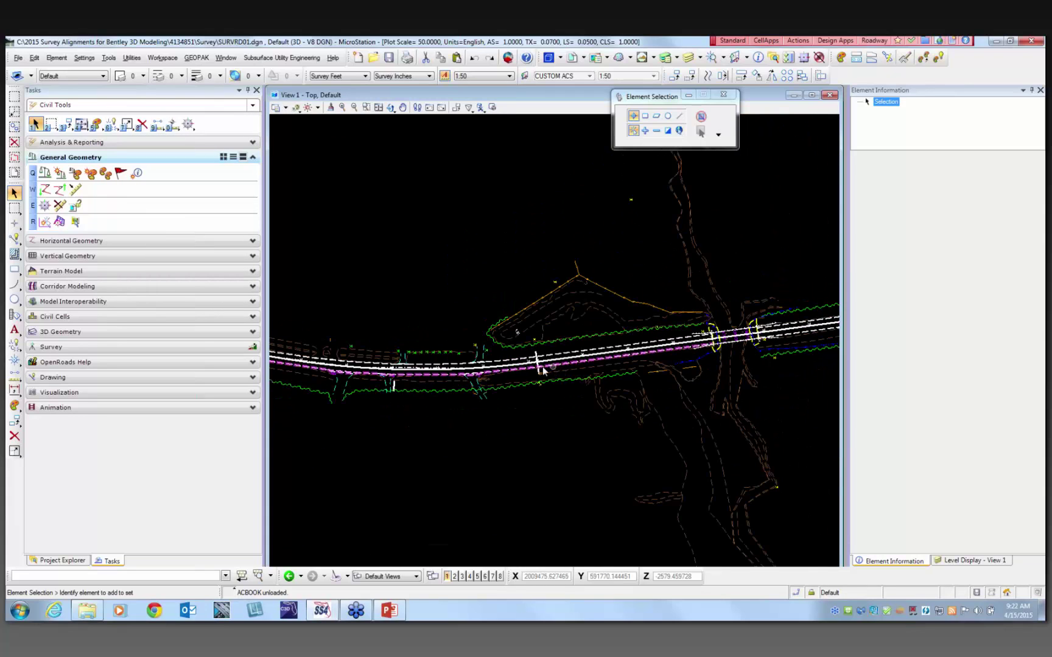
pyautogui.scroll(1, 538, 369)
pyautogui.scroll(2, 537, 368)
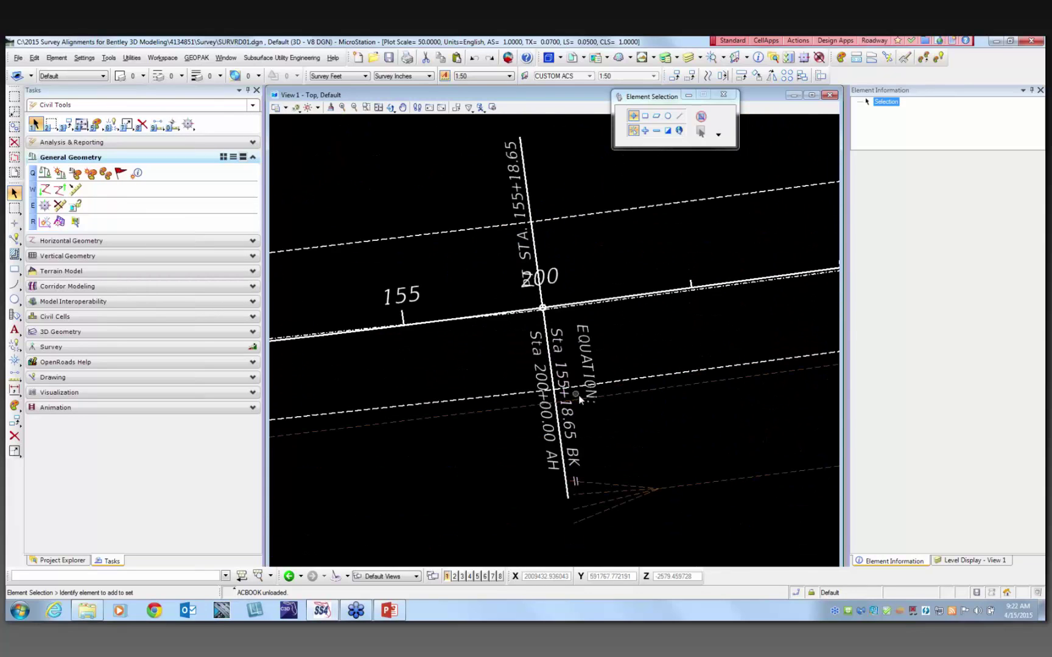
pyautogui.scroll(-4, 525, 364)
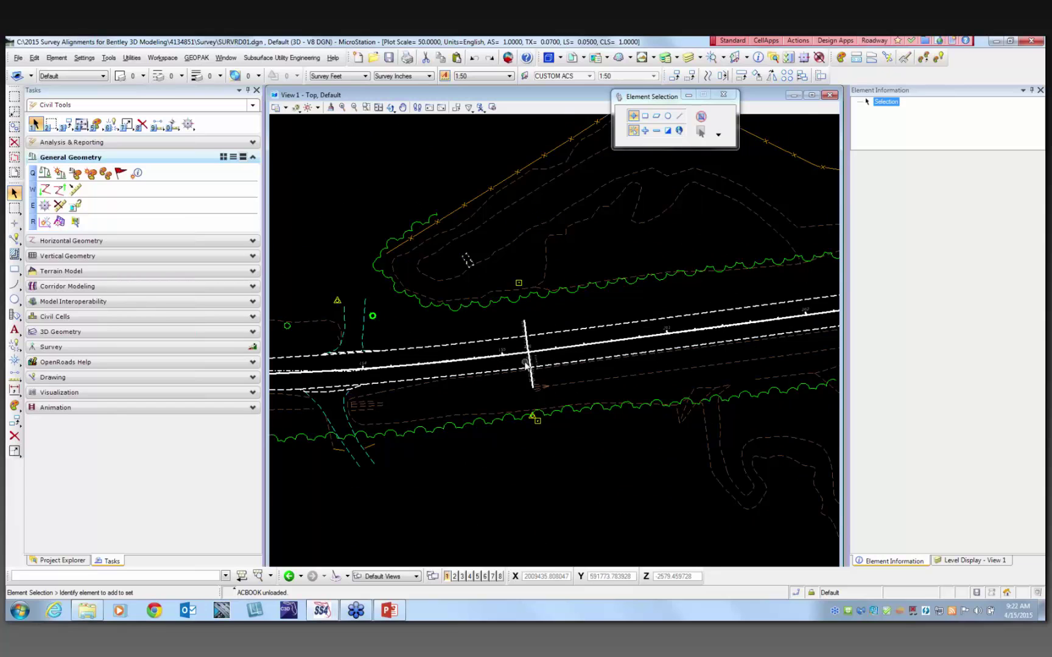
pyautogui.scroll(4, 536, 364)
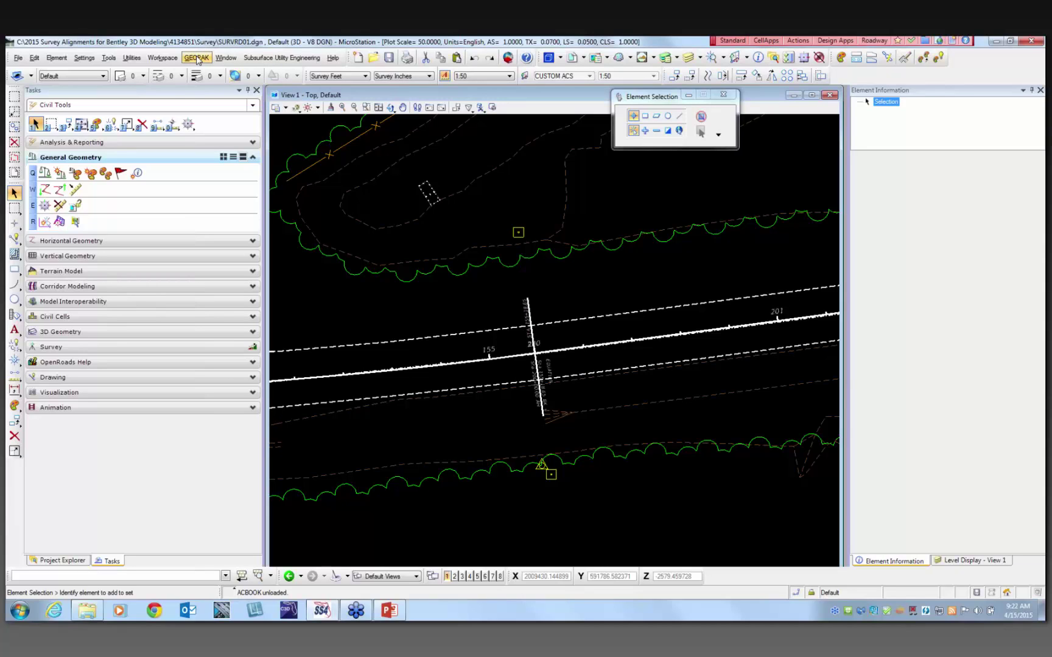
pyautogui.scroll(-5, 539, 367)
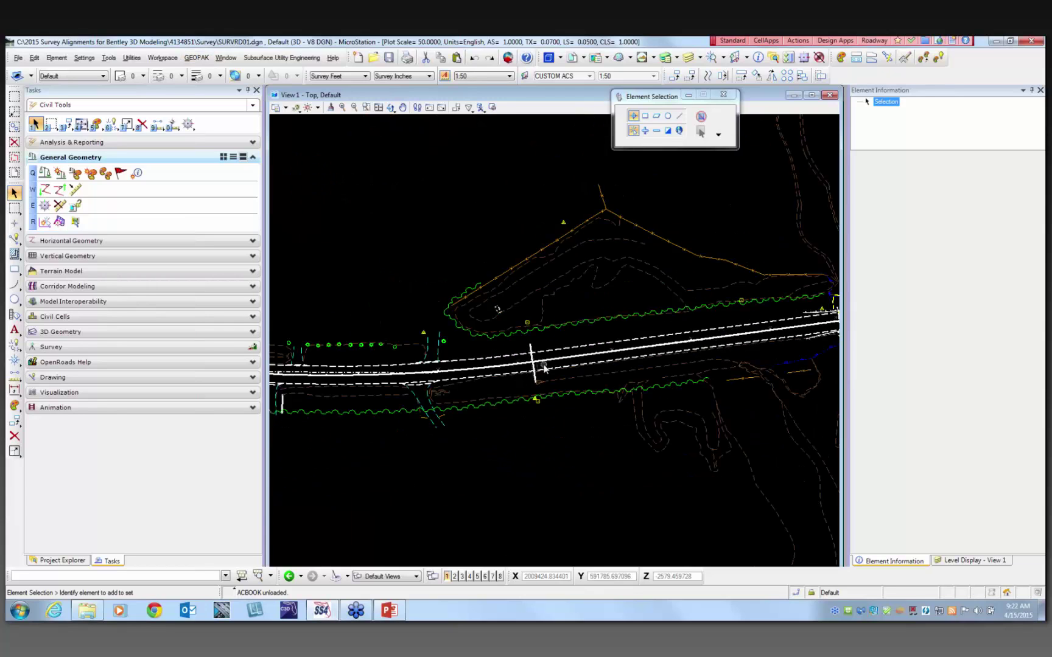
pyautogui.scroll(2, 601, 356)
pyautogui.scroll(-2, 543, 365)
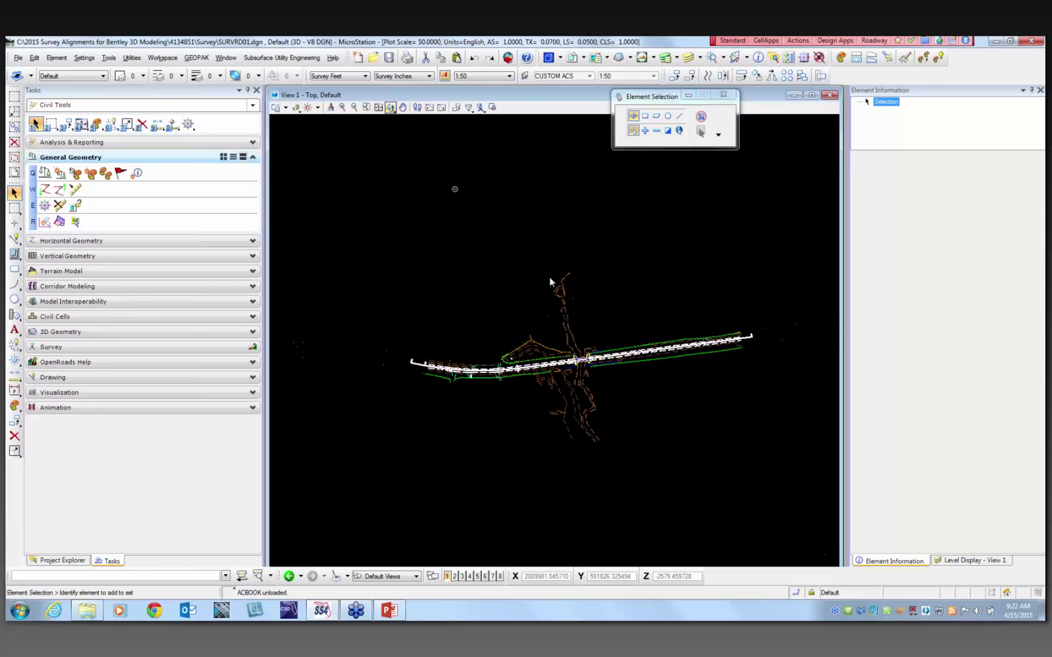
# Rotate the view dynamically in 3D to check CL100's elevation at the station equation against the survey graphics, and restore the Top view.
pyautogui.scroll(2, 601, 354)
pyautogui.click(391, 108)
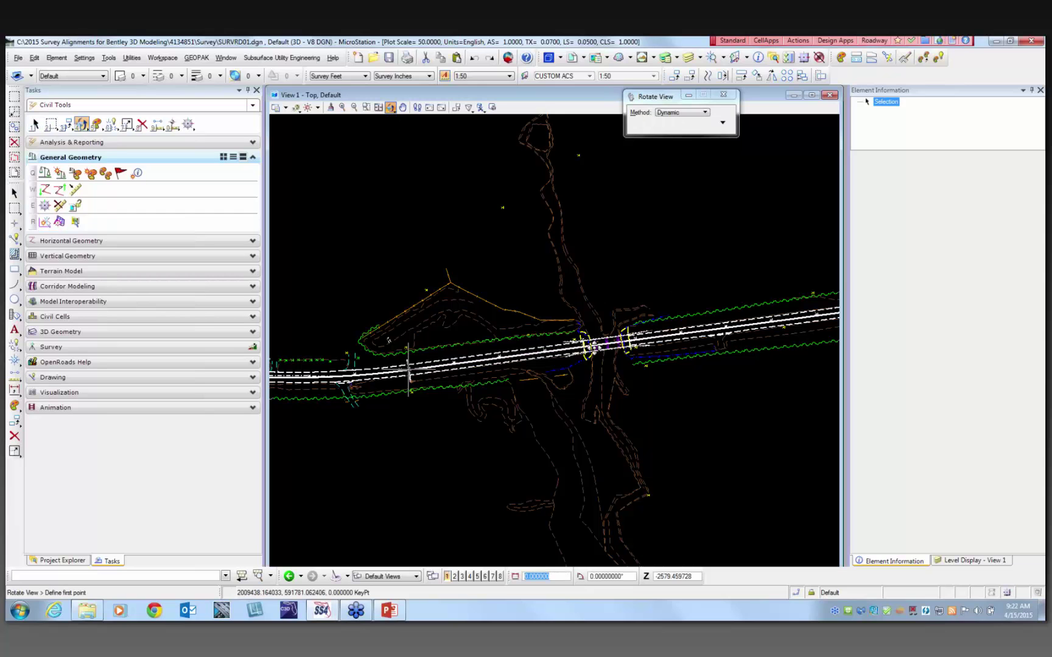
pyautogui.click(510, 363)
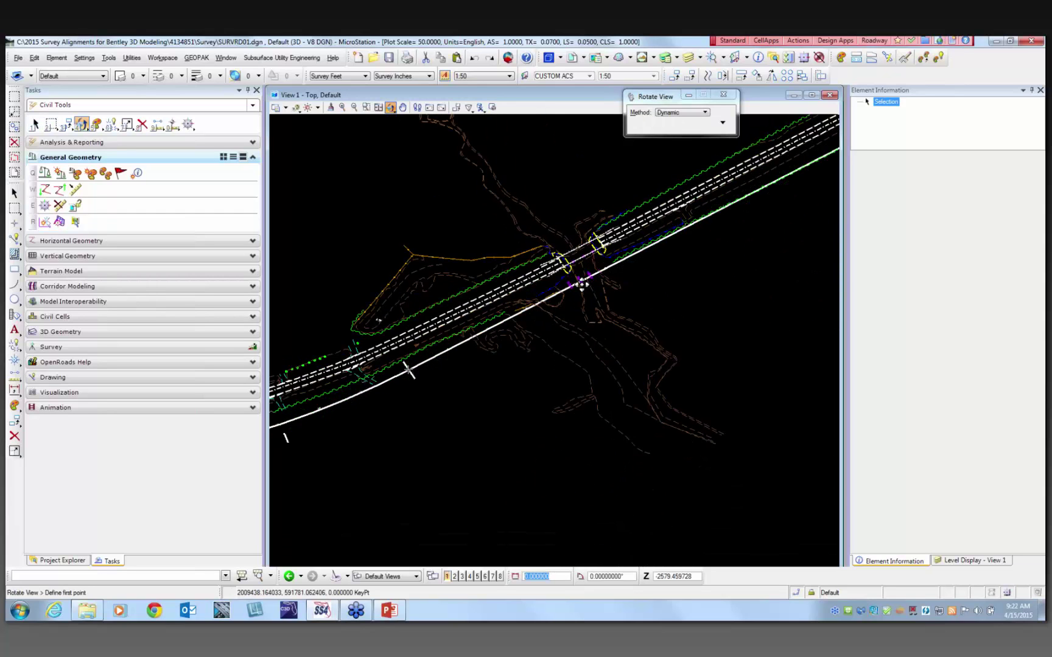
pyautogui.click(493, 351)
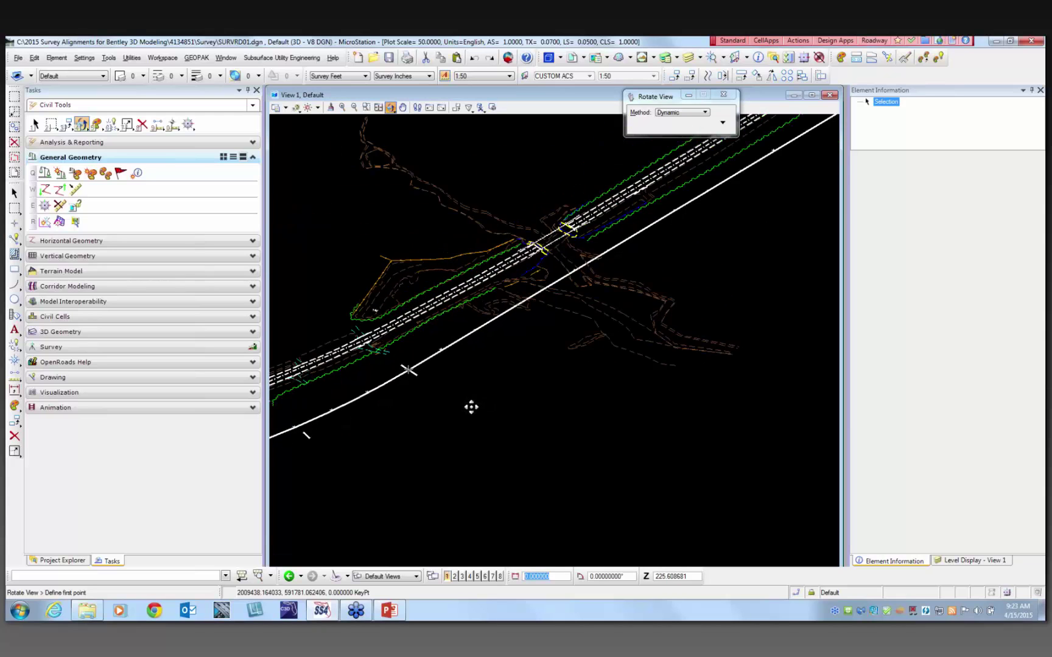
pyautogui.click(340, 594)
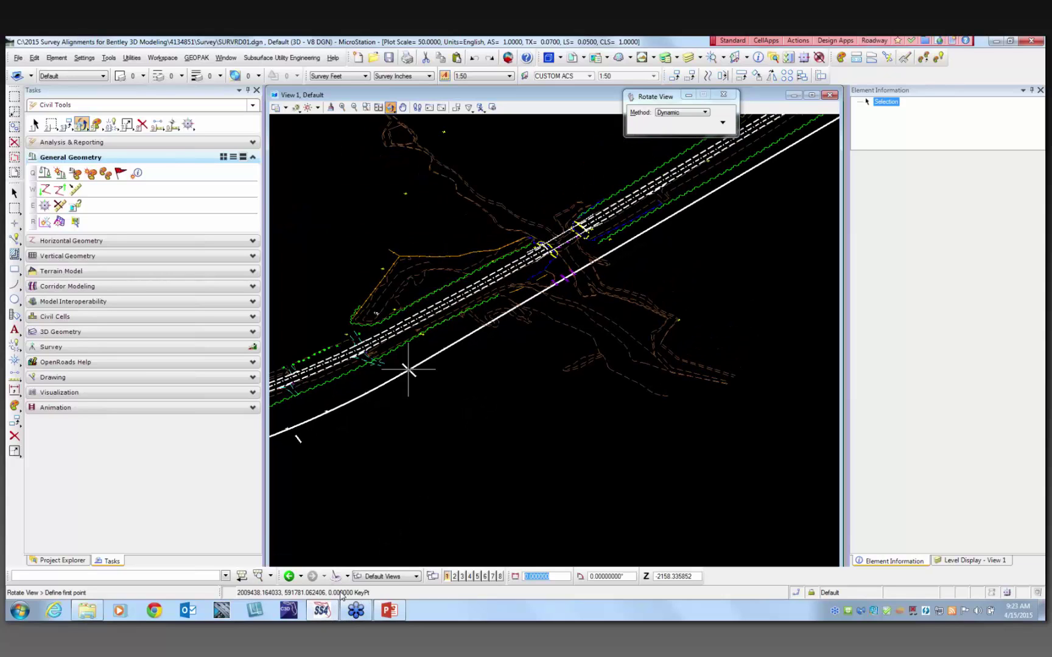
pyautogui.click(341, 595)
pyautogui.click(463, 406)
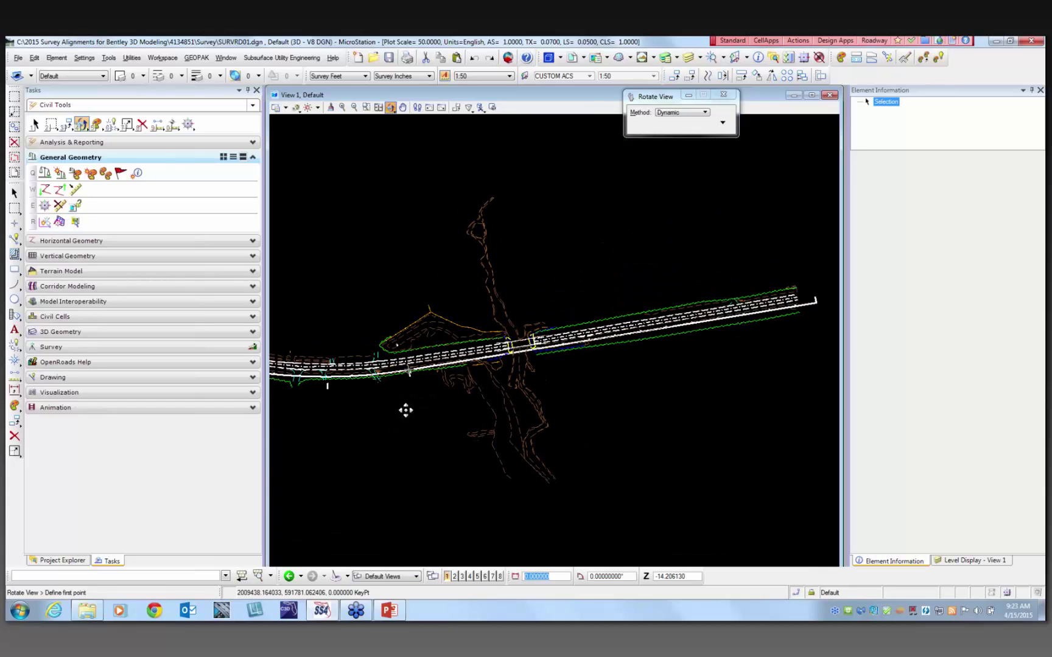
pyautogui.click(404, 411)
pyautogui.click(389, 110)
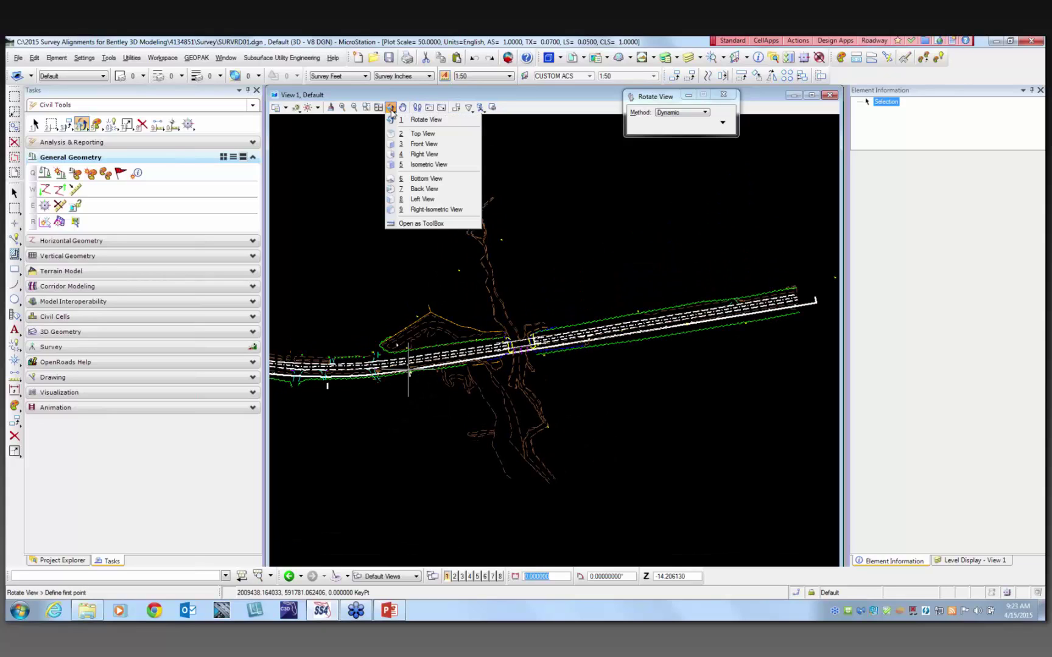
pyautogui.click(425, 133)
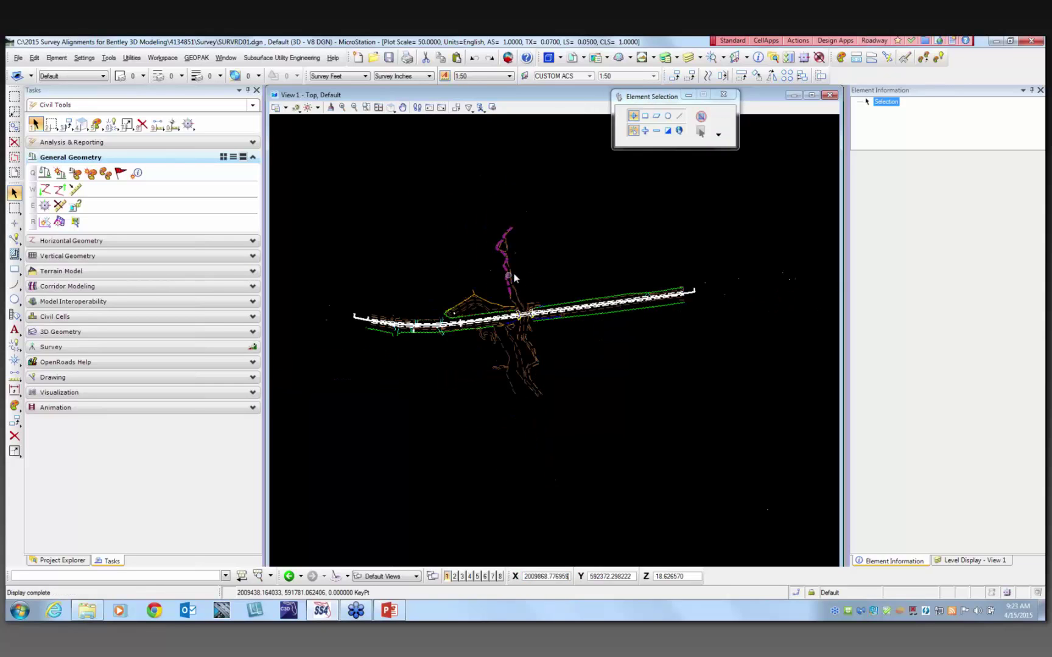
pyautogui.scroll(5, 452, 330)
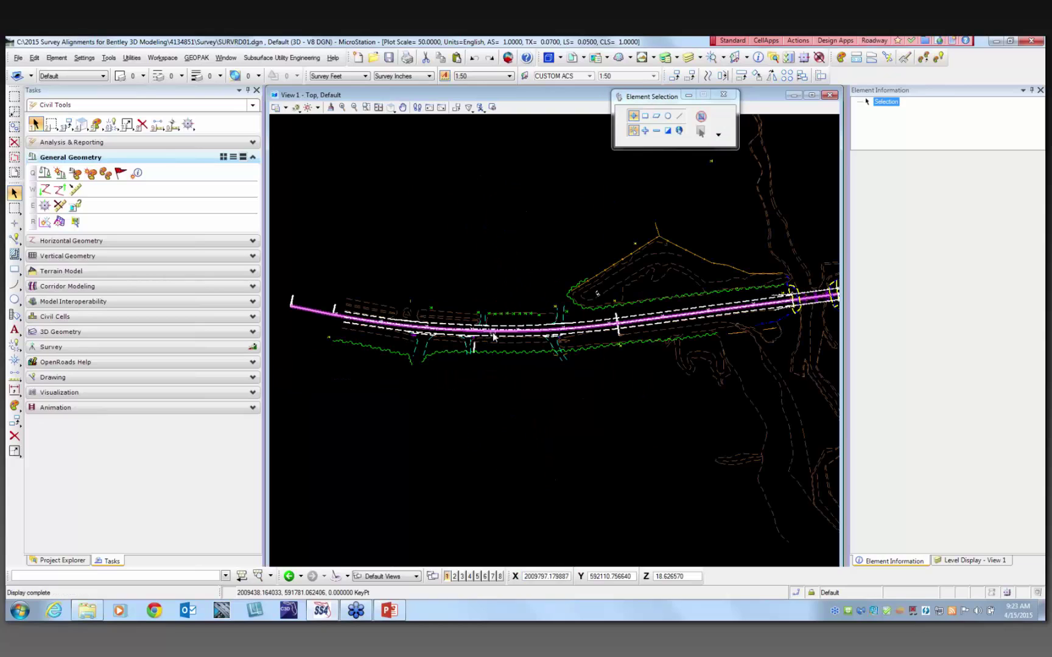
pyautogui.moveTo(499, 332)
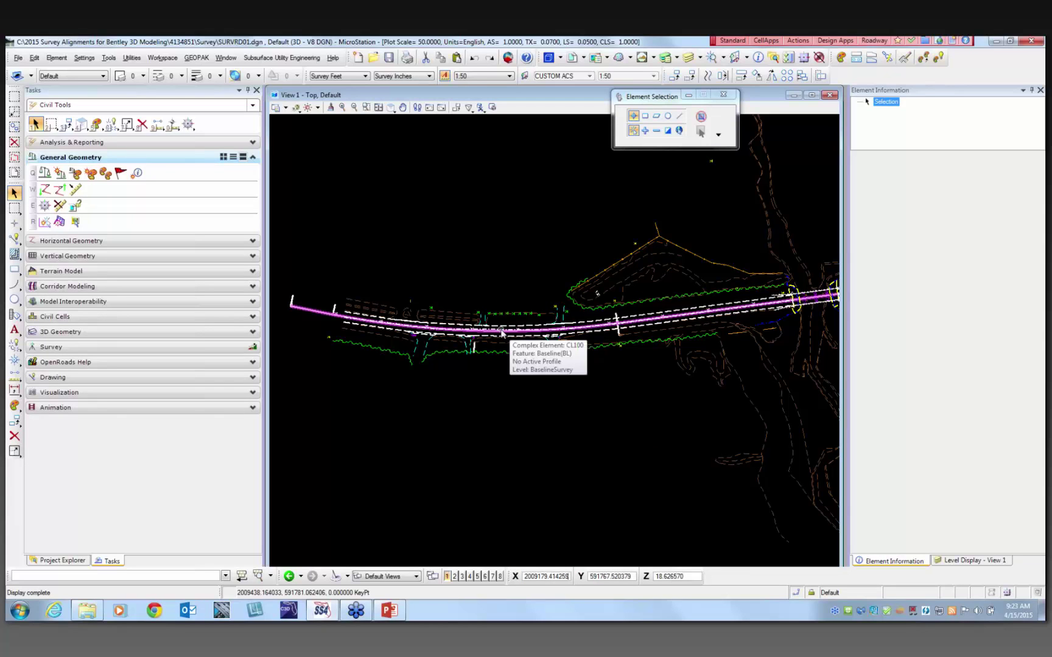
pyautogui.scroll(-2, 530, 331)
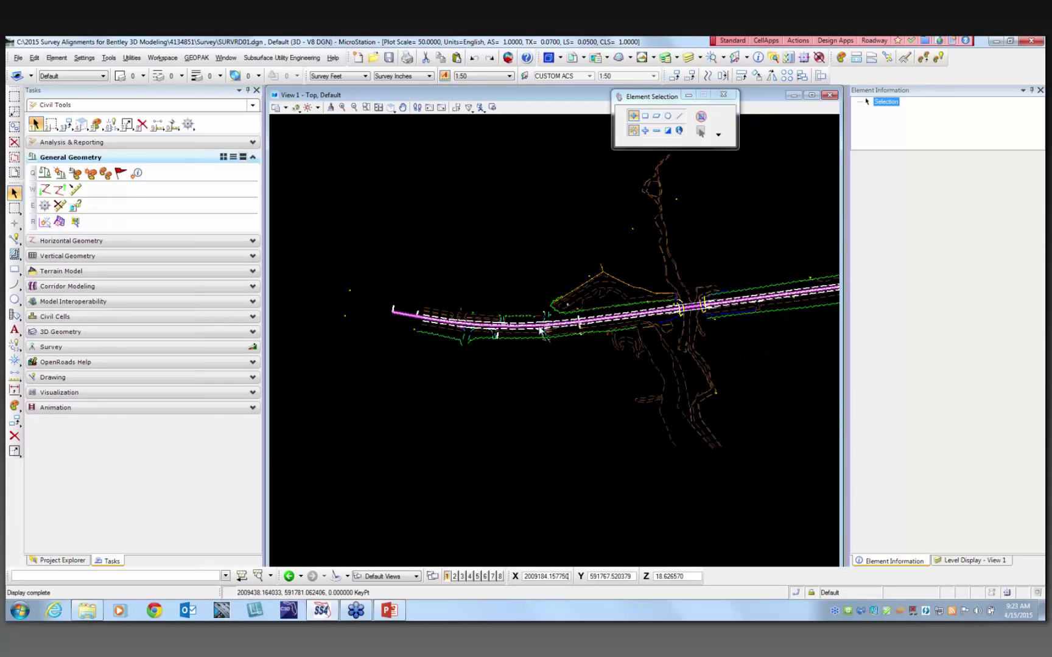
pyautogui.scroll(2, 446, 317)
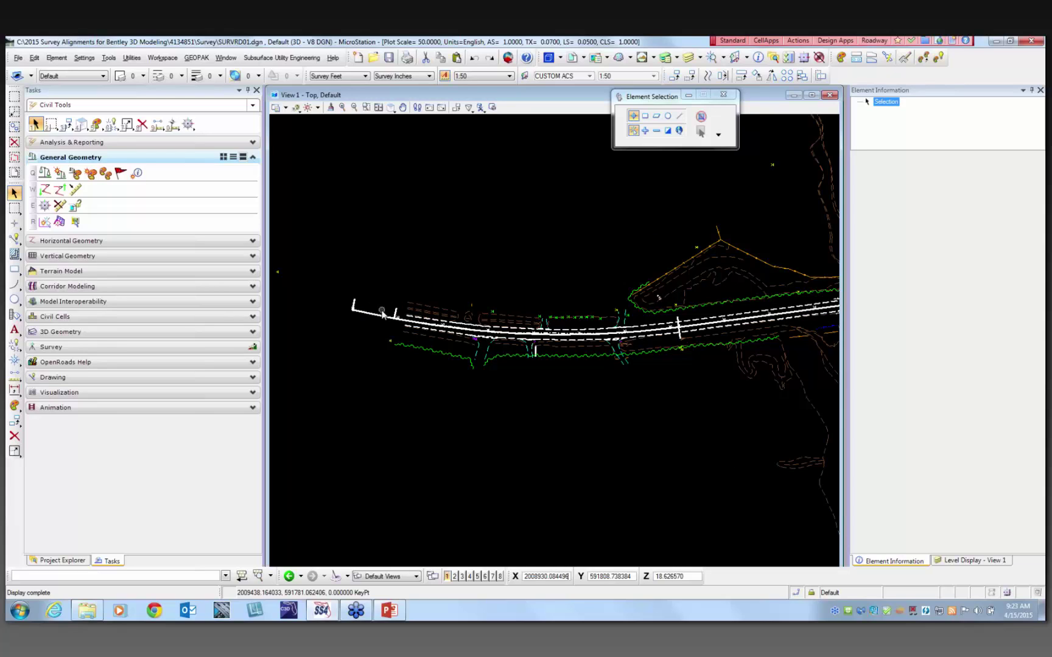
pyautogui.scroll(1, 382, 314)
pyautogui.moveTo(365, 316)
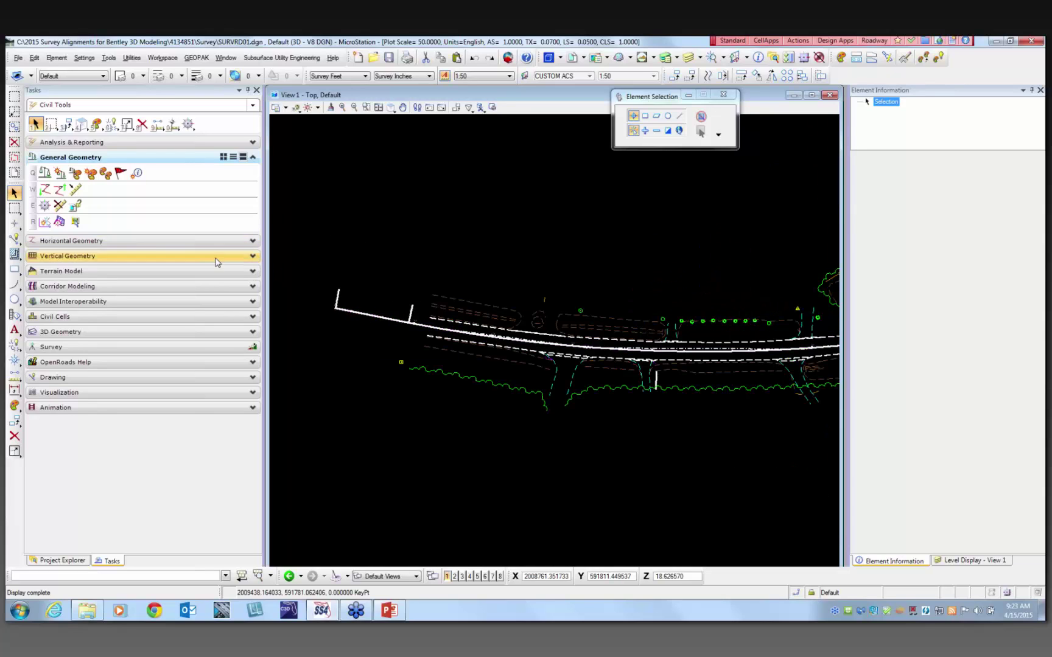
pyautogui.click(252, 243)
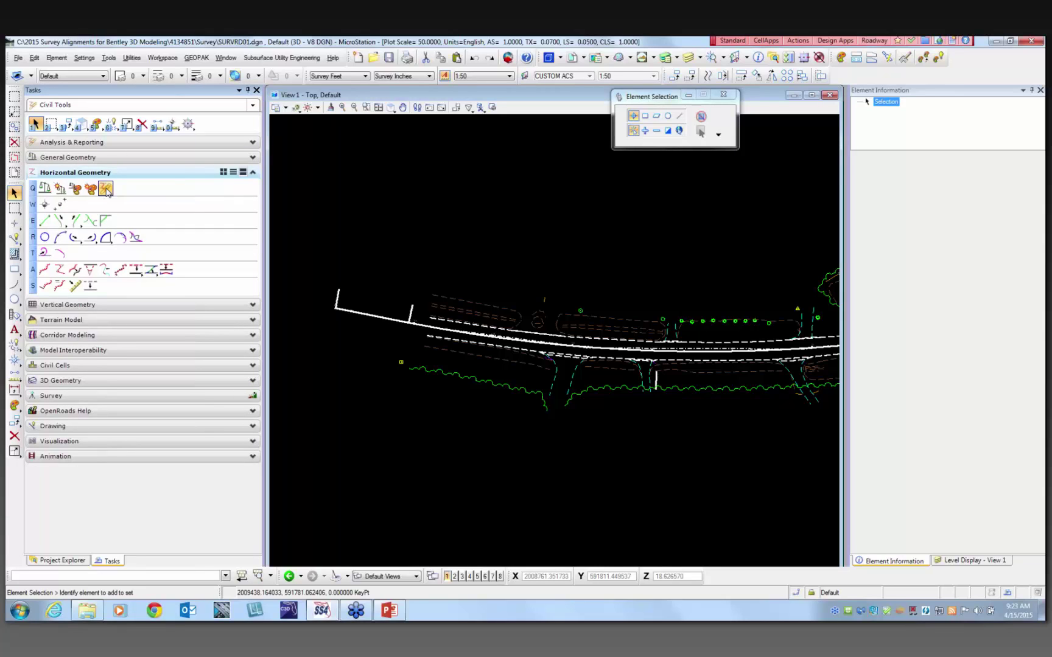
pyautogui.click(106, 190)
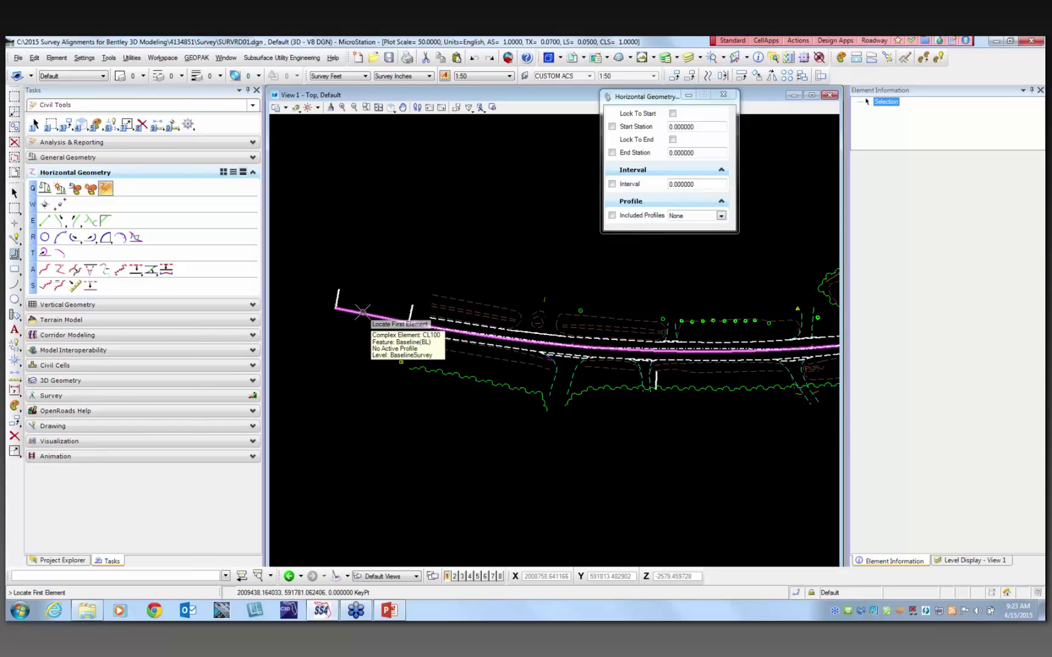
pyautogui.rightClick(390, 262)
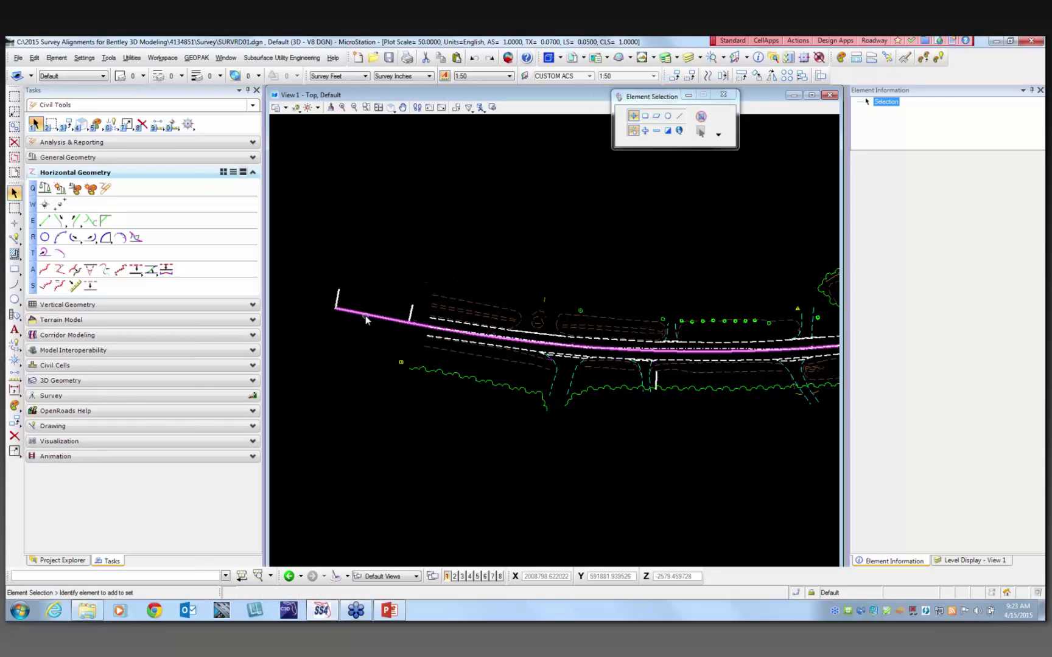
# Generate the Horizontal Geometry Report for the CL100 baseline, and enlarge and reposition the report browser window.
pyautogui.click(391, 332)
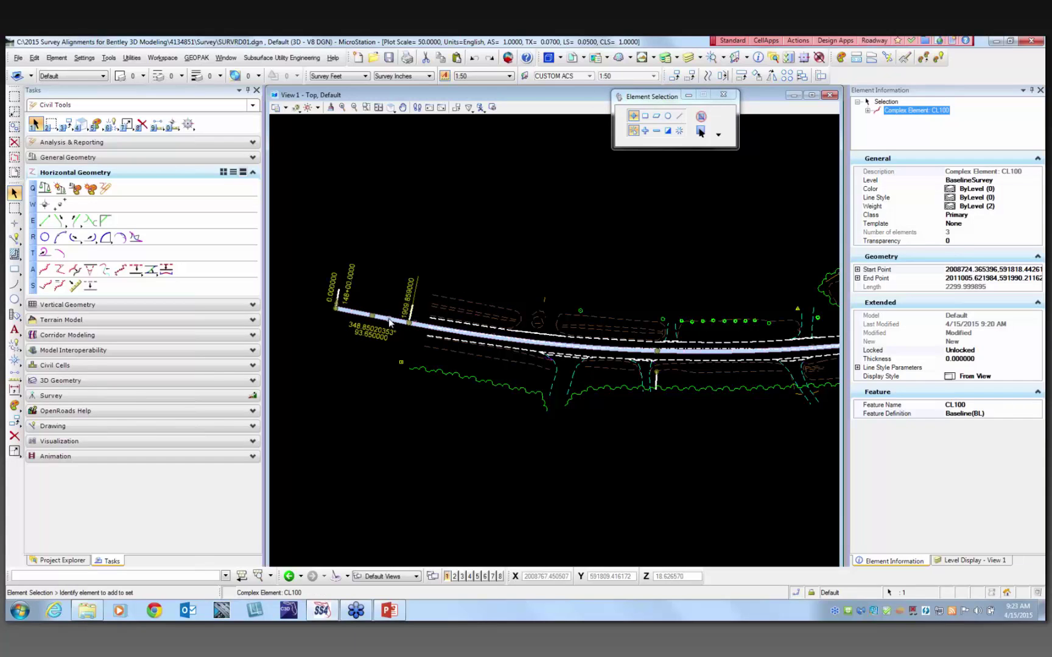
pyautogui.moveTo(388, 323)
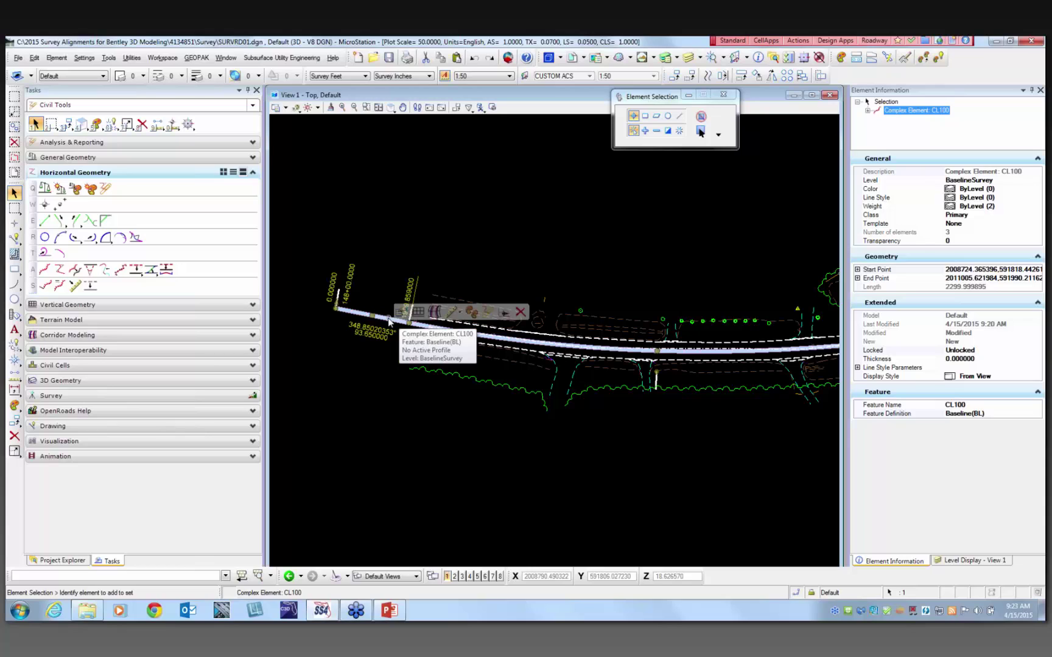
pyautogui.click(489, 313)
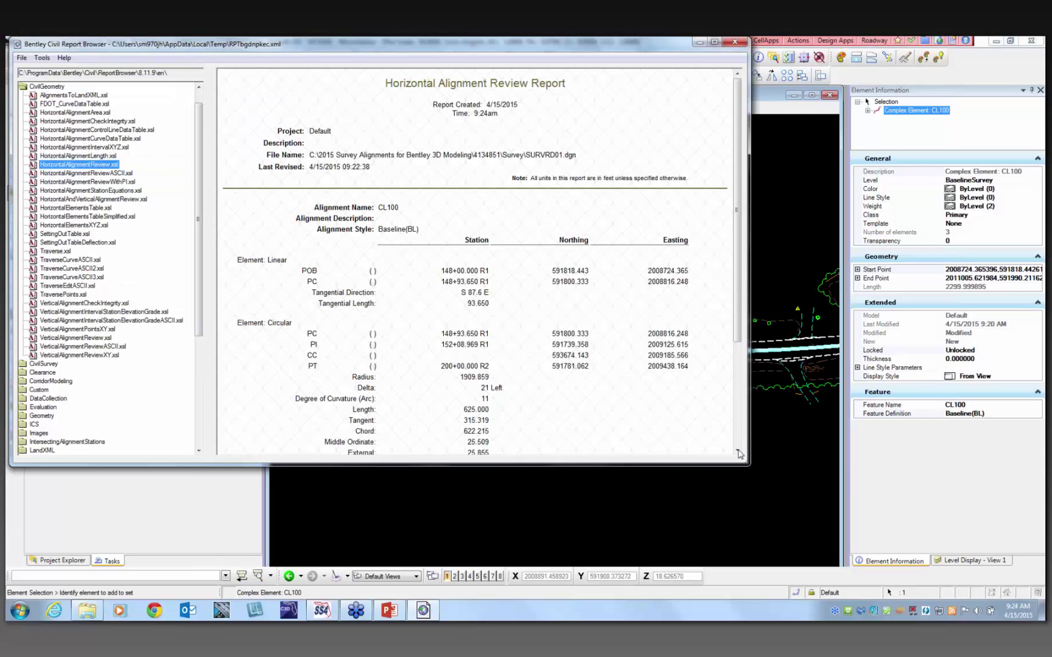
pyautogui.moveTo(748, 470); pyautogui.dragTo(872, 564)
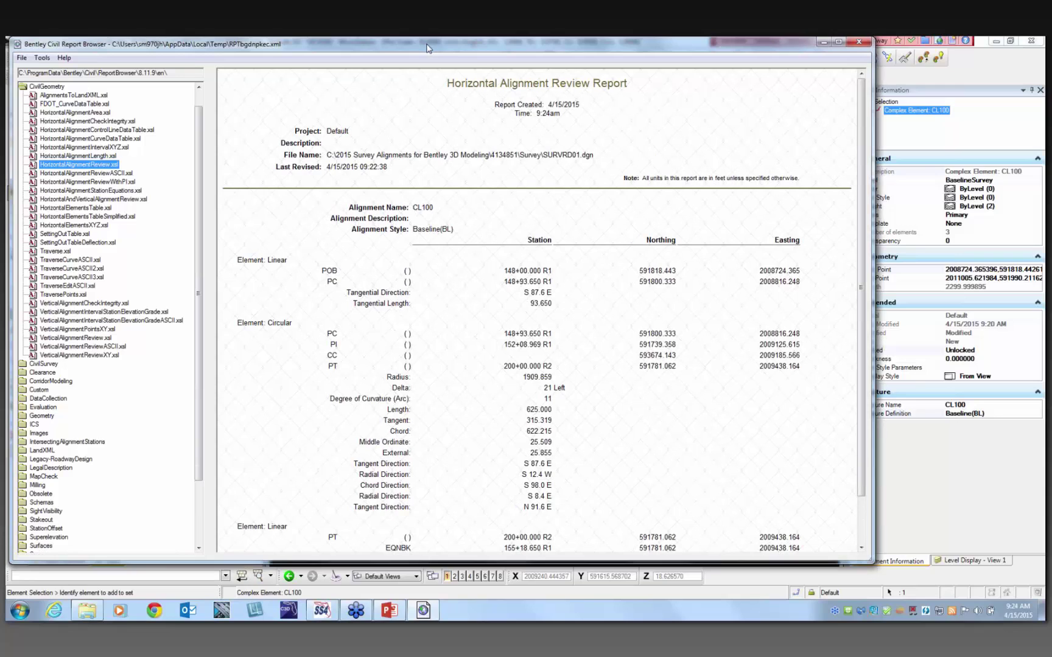
pyautogui.moveTo(426, 47); pyautogui.dragTo(494, 66)
# View CL100 in the HorizontalAlignmentLength, HorizontalAlignmentReview, HorizontalElementsTable and HorizontalElementsTableSimplified reports.
pyautogui.click(146, 175)
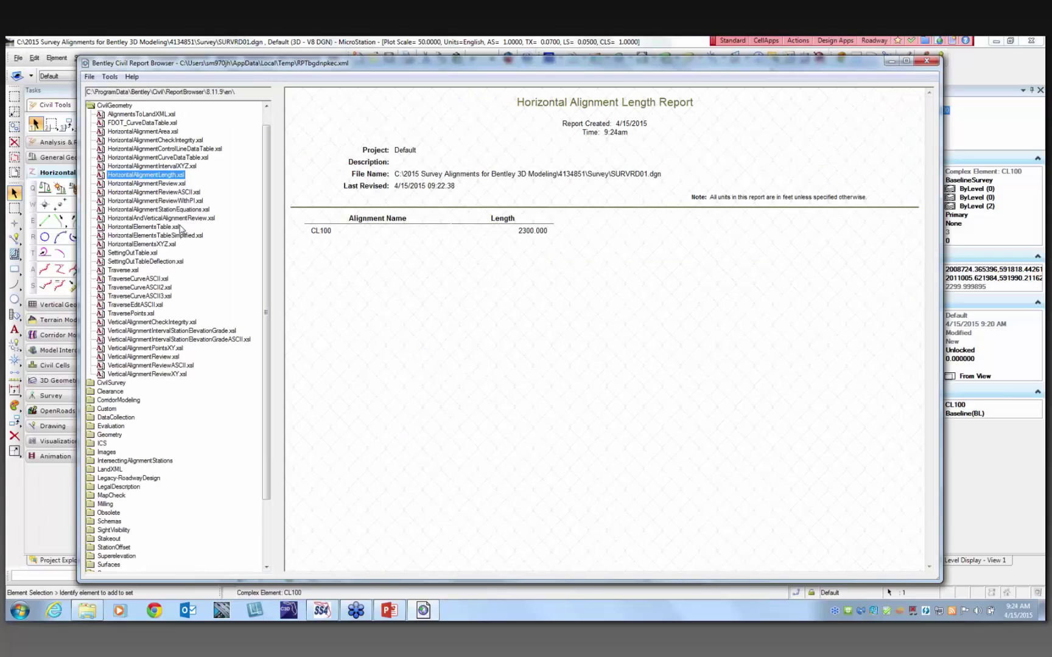
pyautogui.click(147, 184)
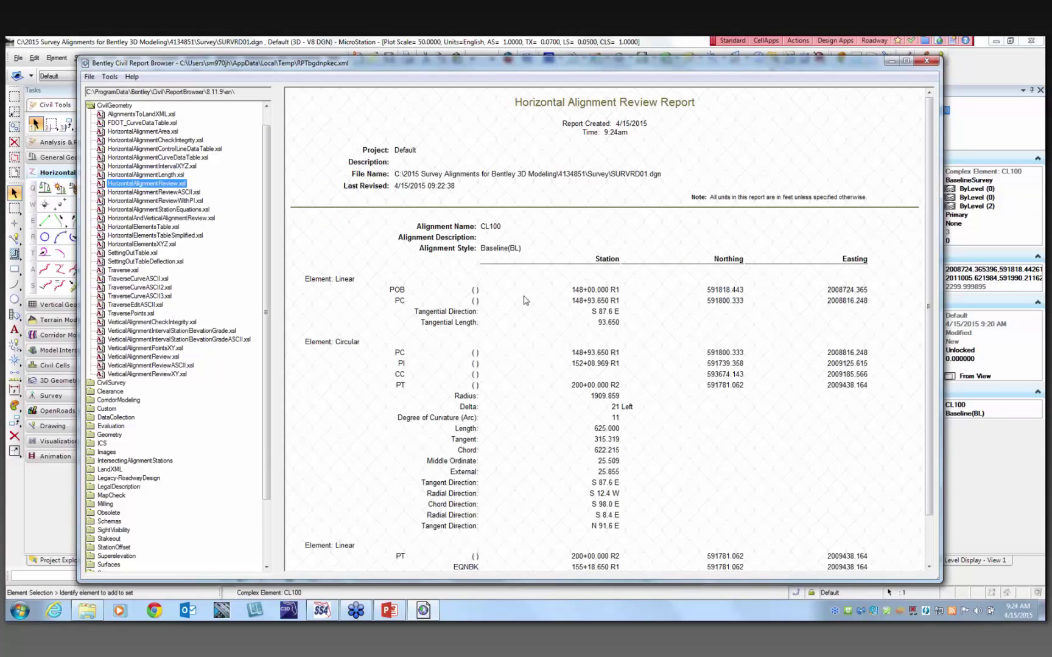
pyautogui.scroll(-1, 505, 295)
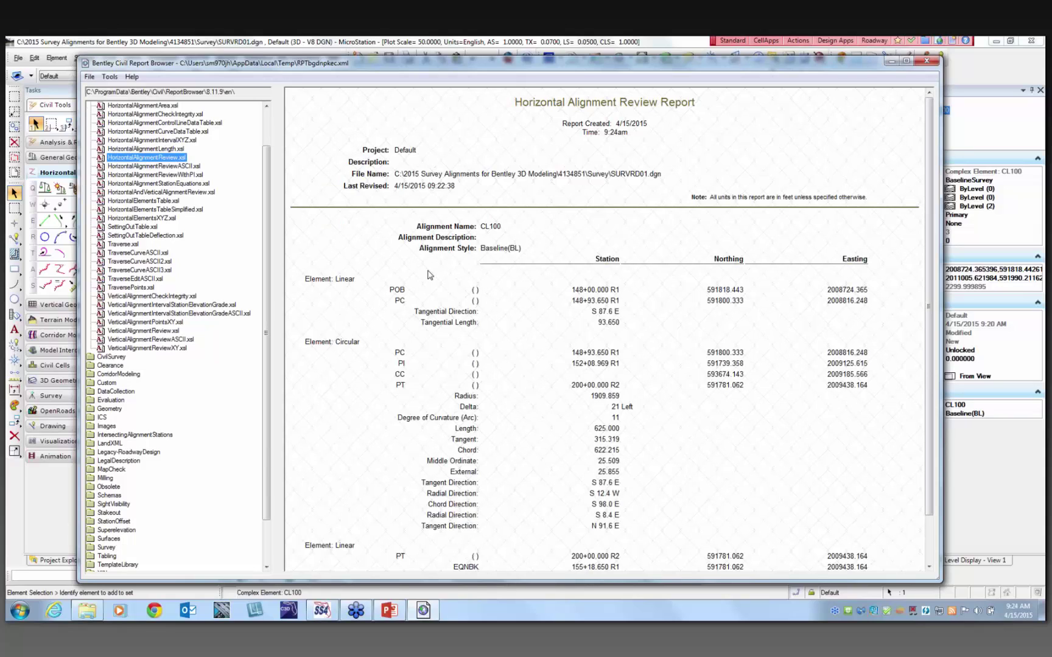
pyautogui.scroll(-2, 428, 275)
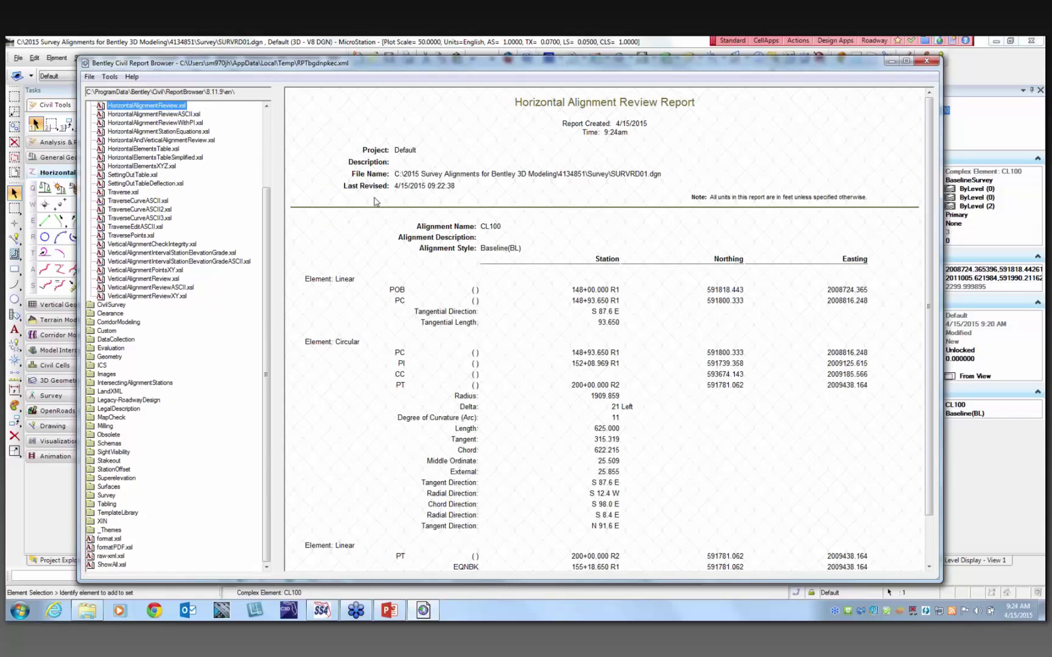
pyautogui.click(142, 148)
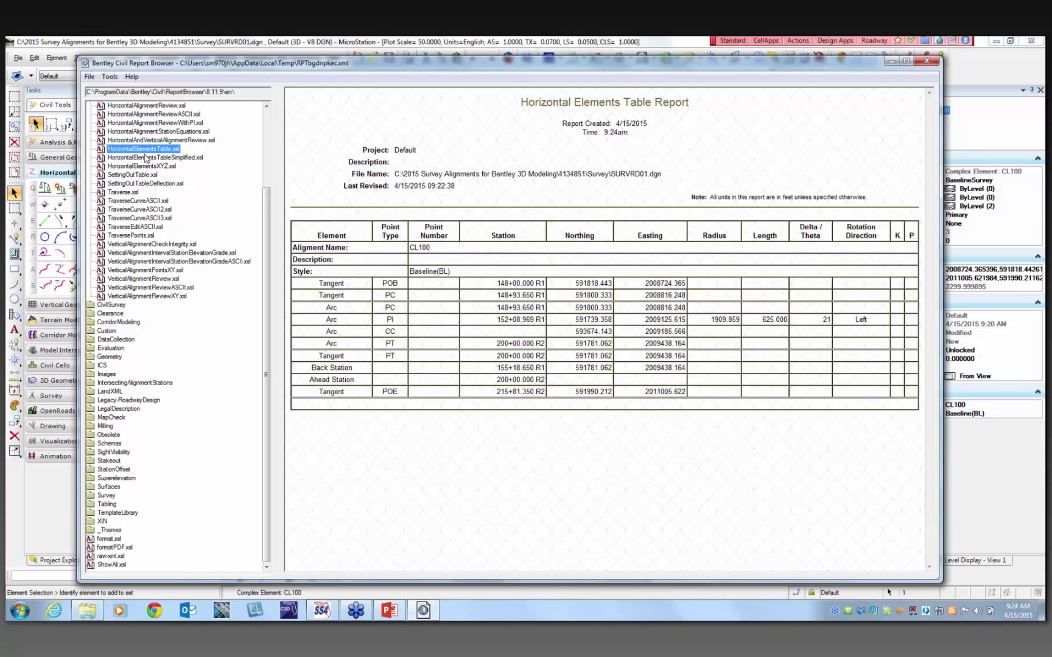
pyautogui.click(145, 157)
# View CL100's AlignmentsToLandXML report and check the available commands for saving or printing it.
pyautogui.scroll(2, 521, 329)
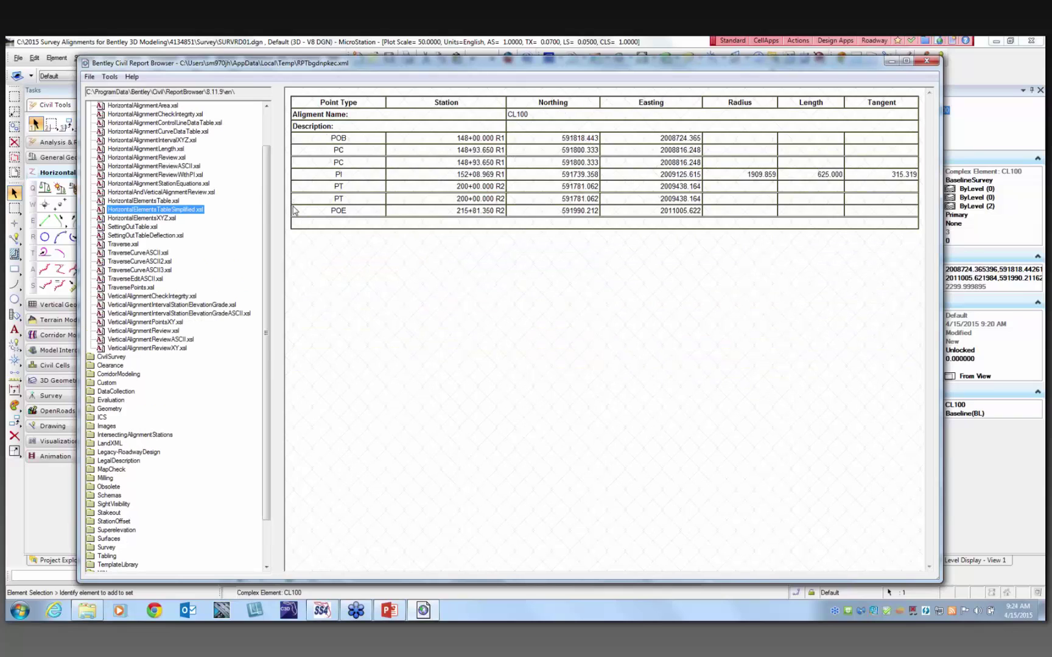
pyautogui.moveTo(265, 202); pyautogui.dragTo(266, 159)
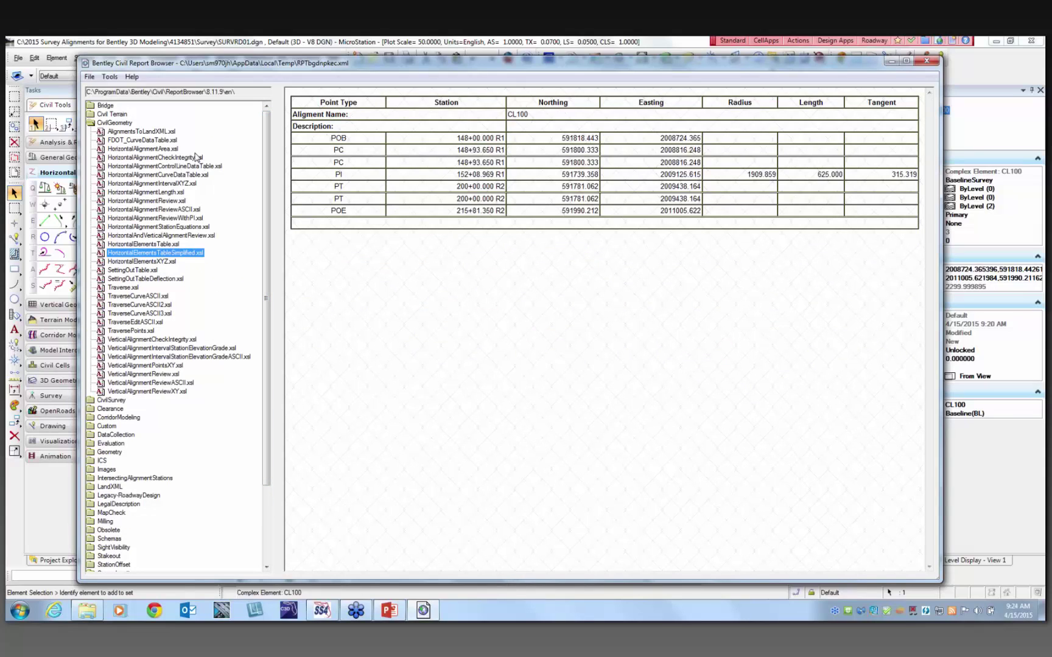
pyautogui.click(140, 133)
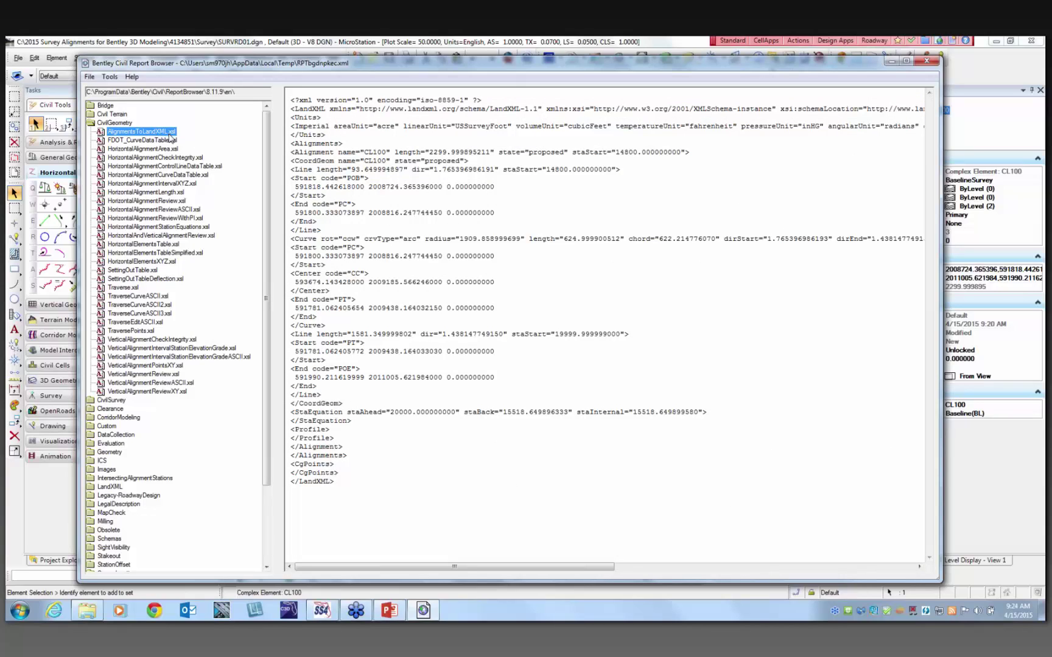
pyautogui.click(90, 79)
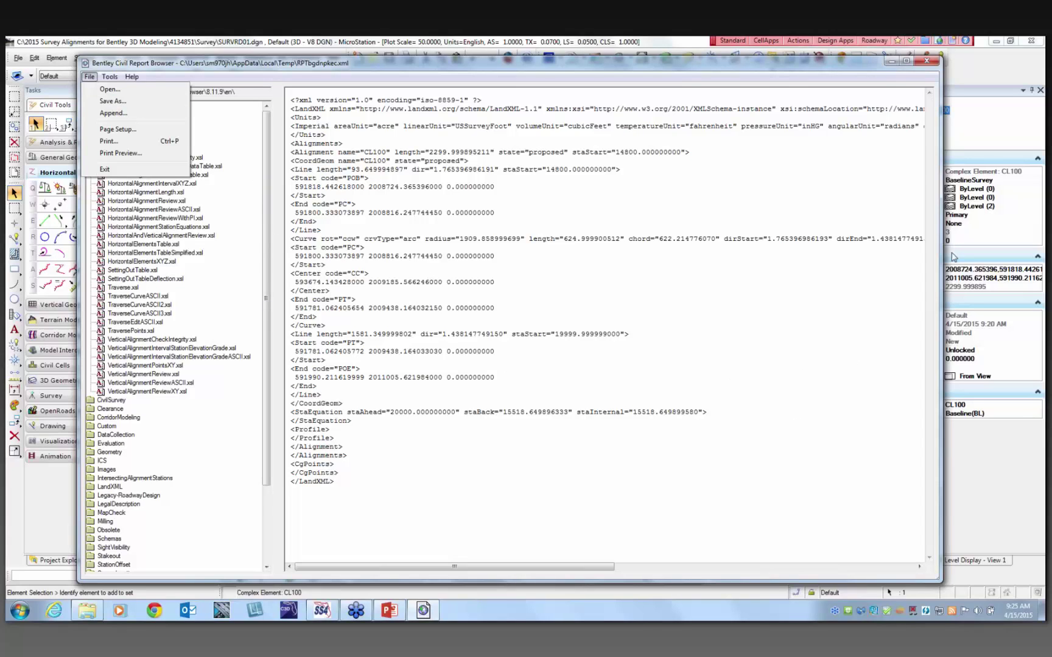
pyautogui.click(716, 65)
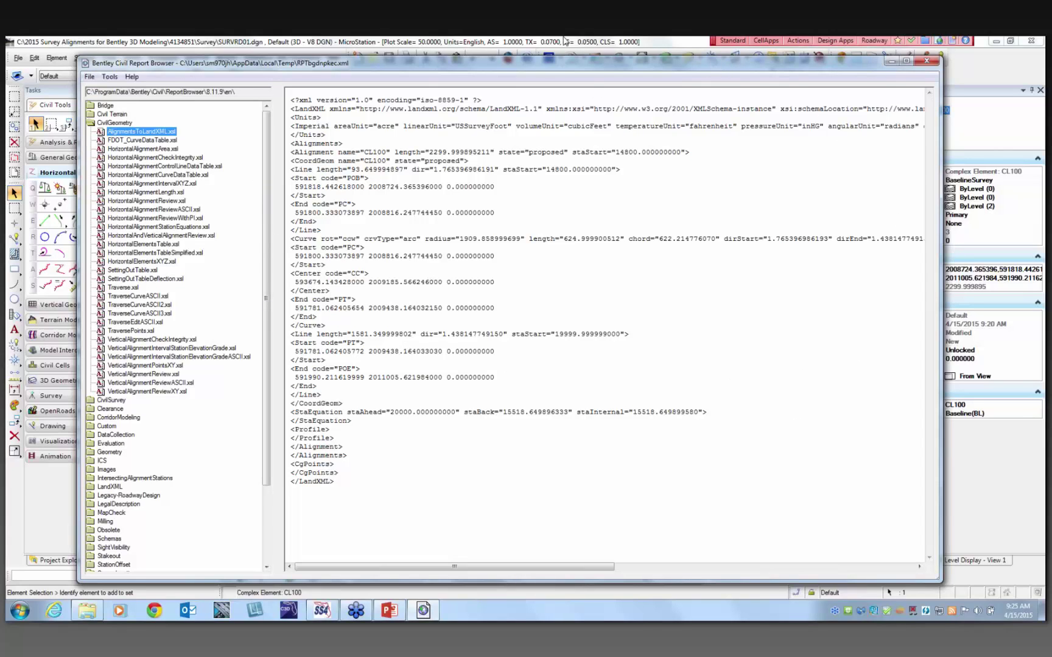
# Try an angular precision of 0.1 in the report's Format Options, set it back to 0, and close the options.
pyautogui.click(110, 78)
pyautogui.click(141, 106)
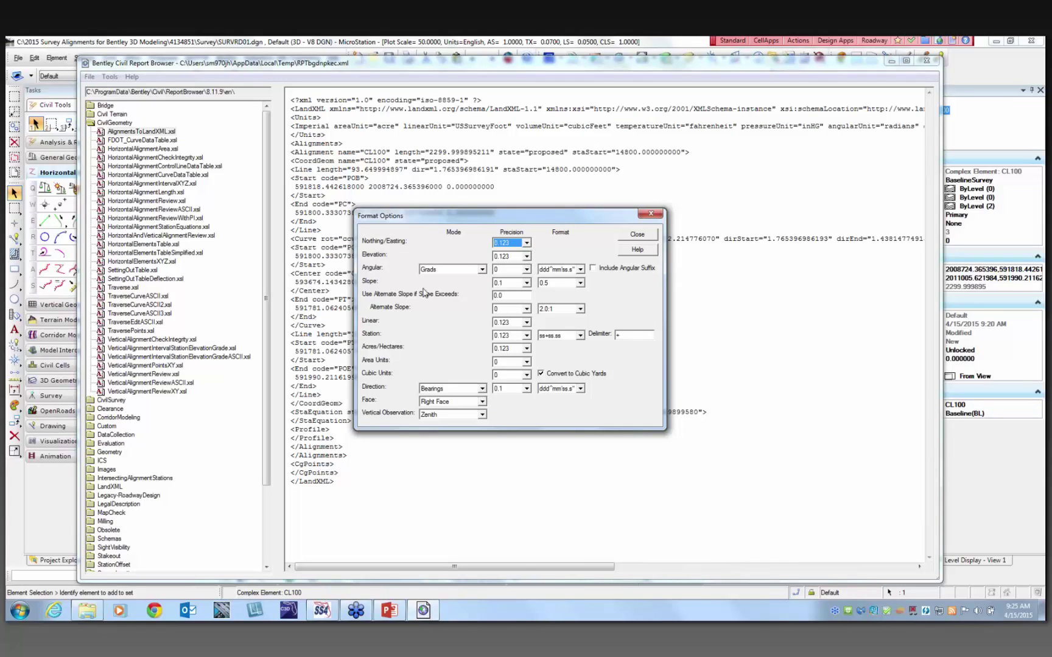
pyautogui.click(527, 269)
pyautogui.click(503, 286)
pyautogui.click(526, 270)
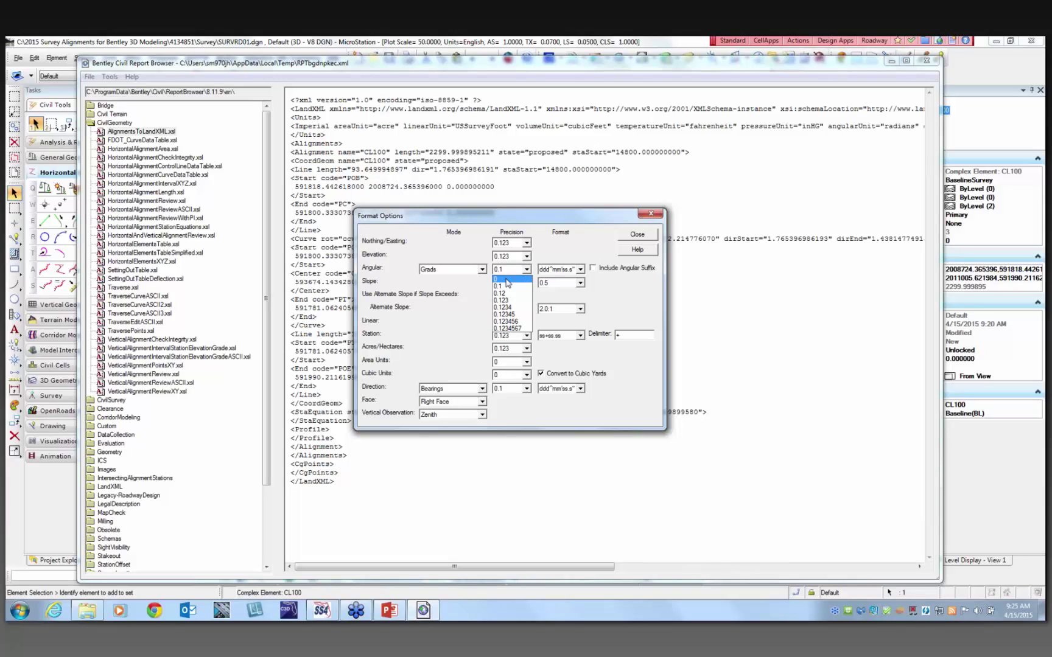
pyautogui.click(506, 281)
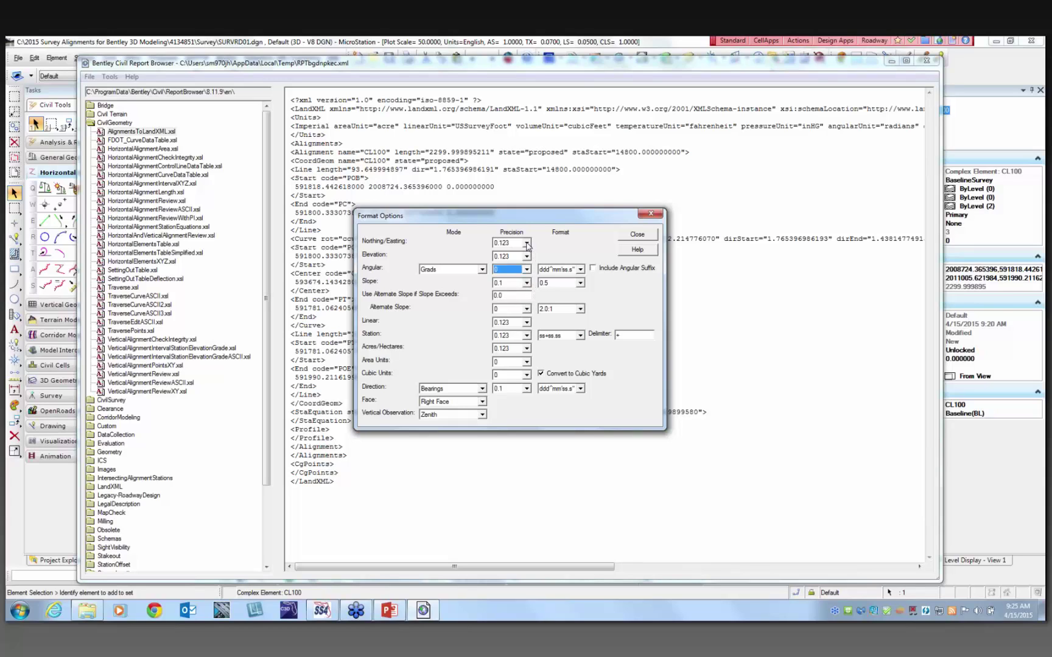
pyautogui.moveTo(539, 217); pyautogui.dragTo(530, 198)
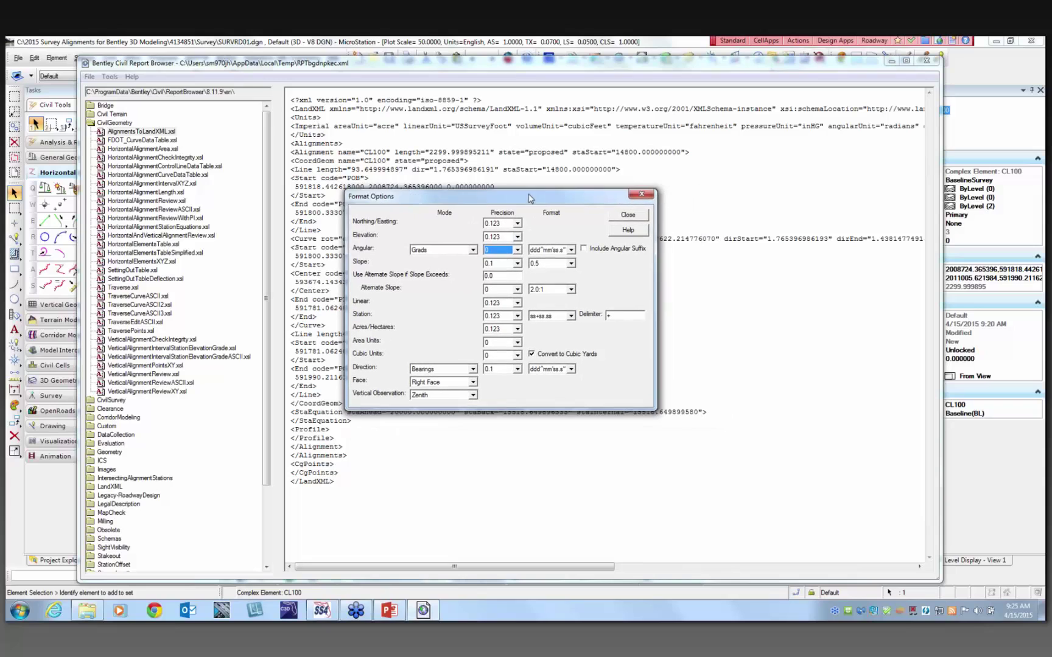
pyautogui.click(642, 194)
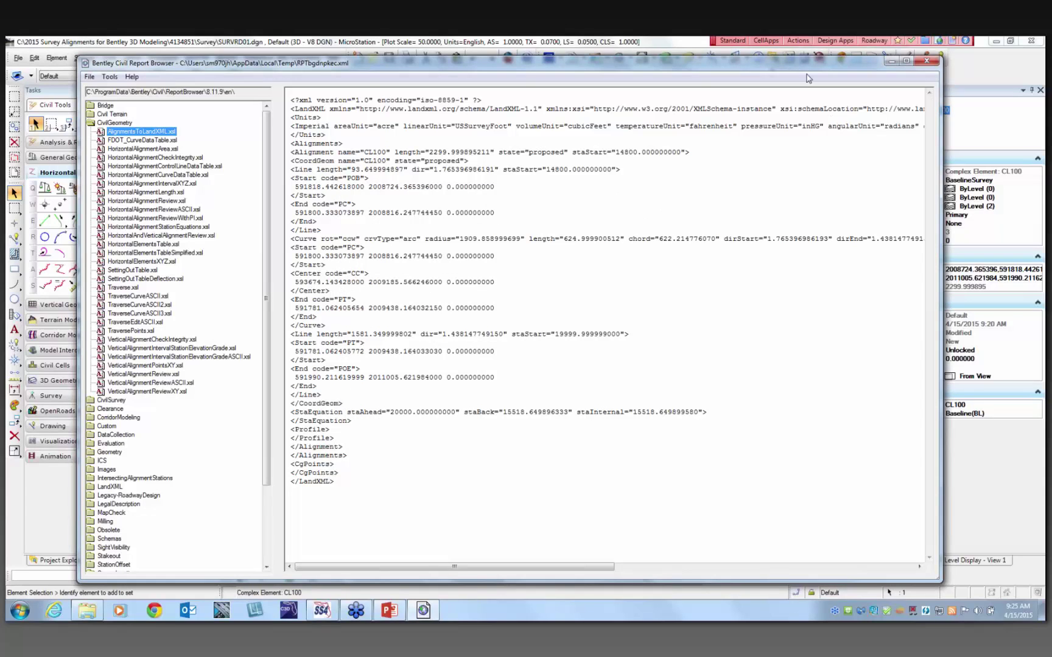
# Close the report browser and draw a horizontal geometry line about 749 ft long below CL100, without a feature definition.
pyautogui.moveTo(803, 72)
pyautogui.mouseDown()
pyautogui.moveTo(849, 63)
pyautogui.moveTo(812, 75)
pyautogui.mouseUp()
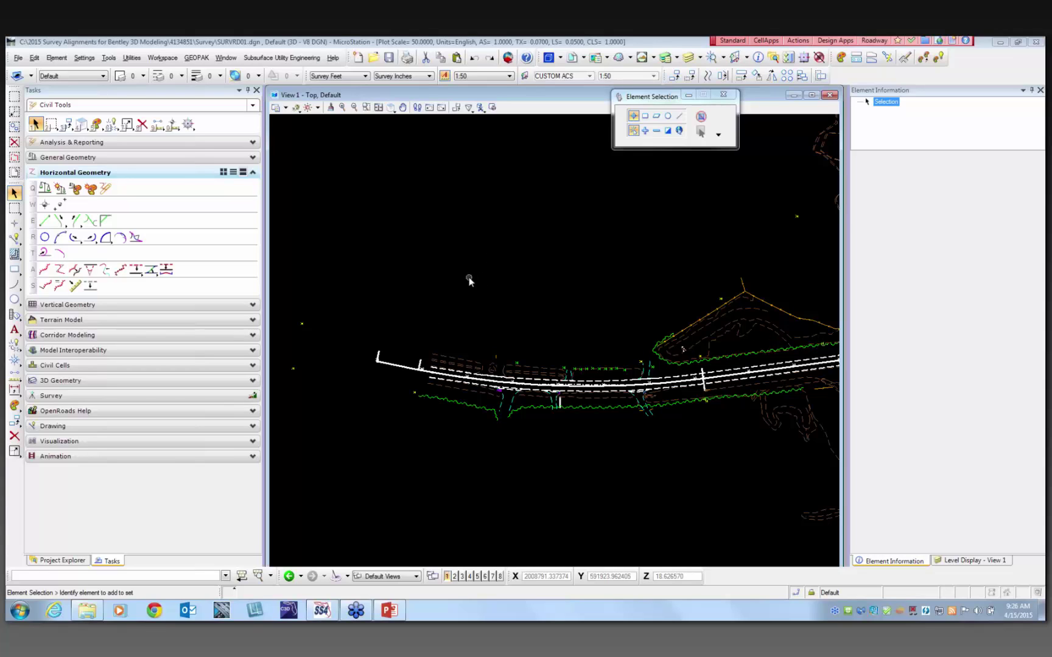
pyautogui.click(44, 220)
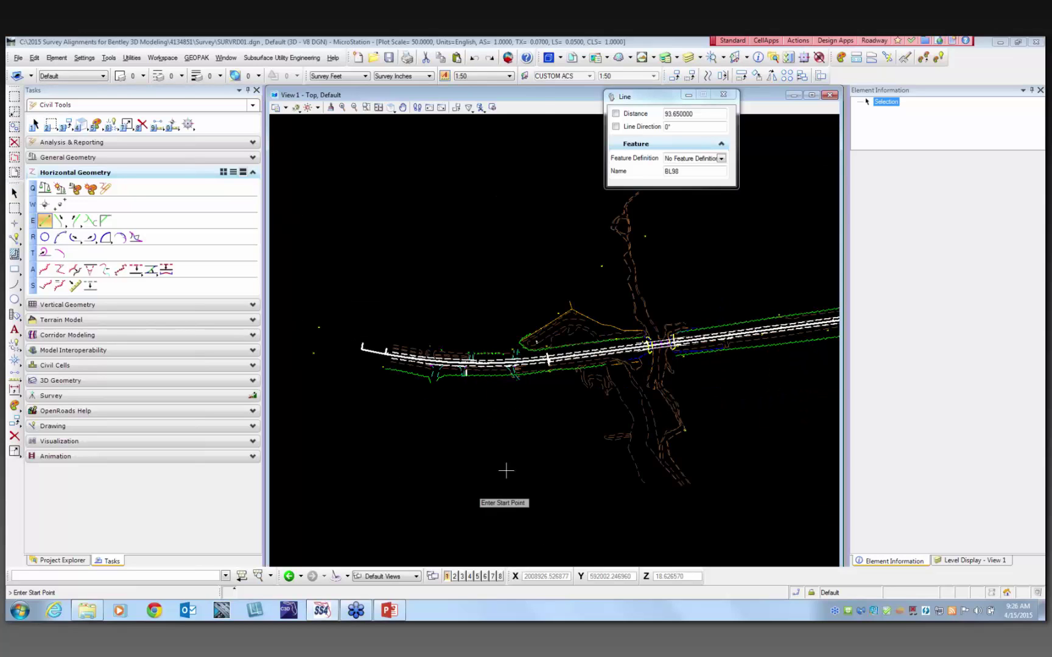
pyautogui.click(570, 426)
pyautogui.click(375, 426)
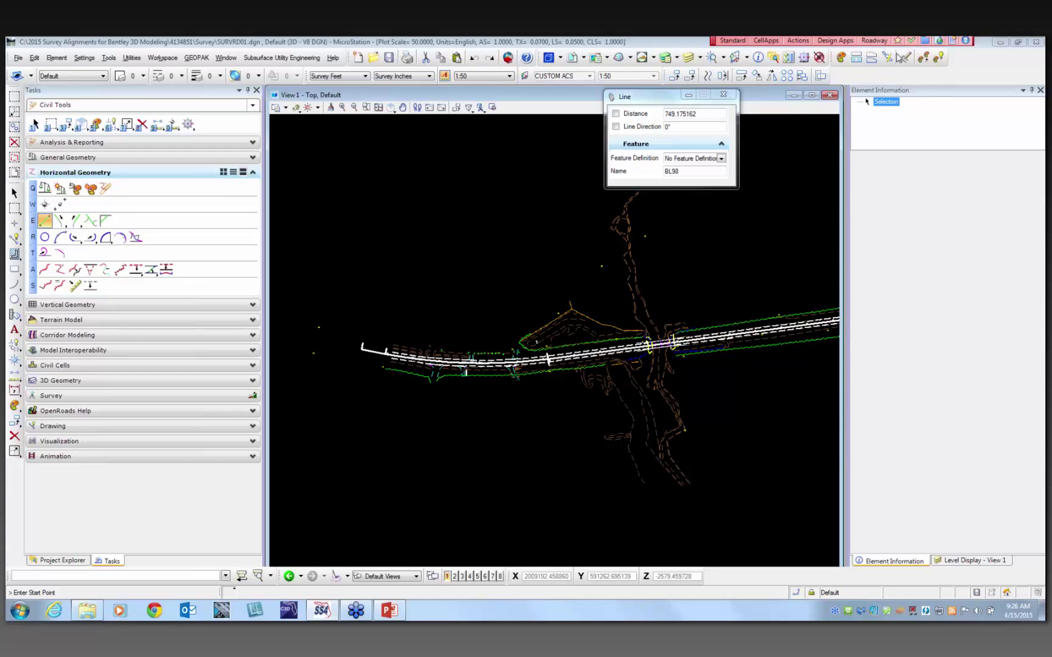
# Turn off the STANDARDS.TOPORD and STANDARDS.ALGNRD level filters in Level Display to show the new line.
pyautogui.click(973, 560)
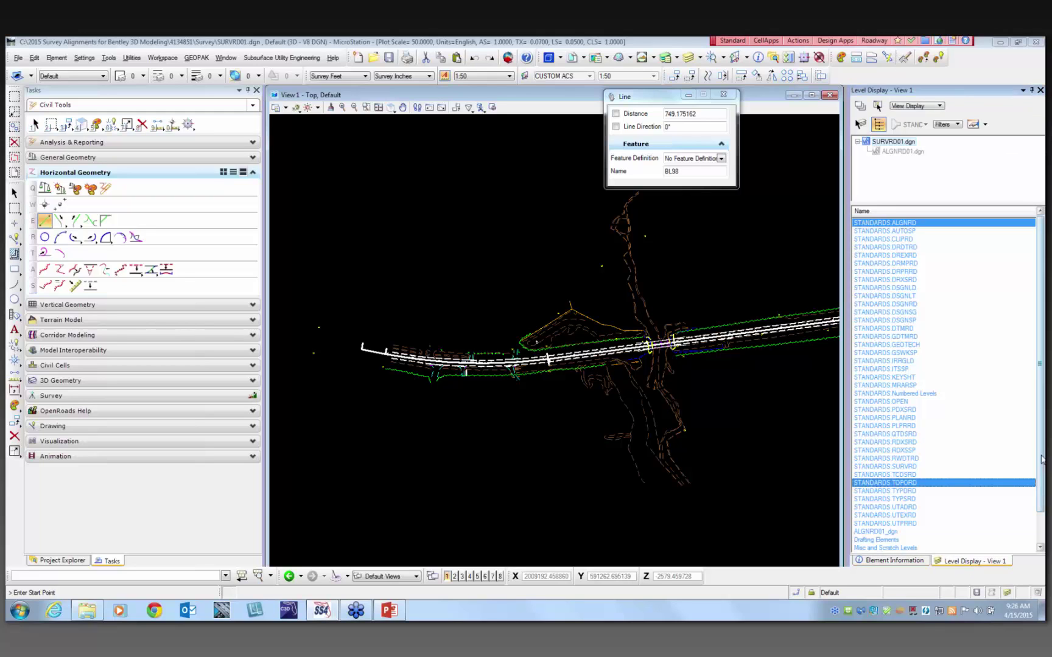
pyautogui.click(889, 483)
pyautogui.click(923, 227)
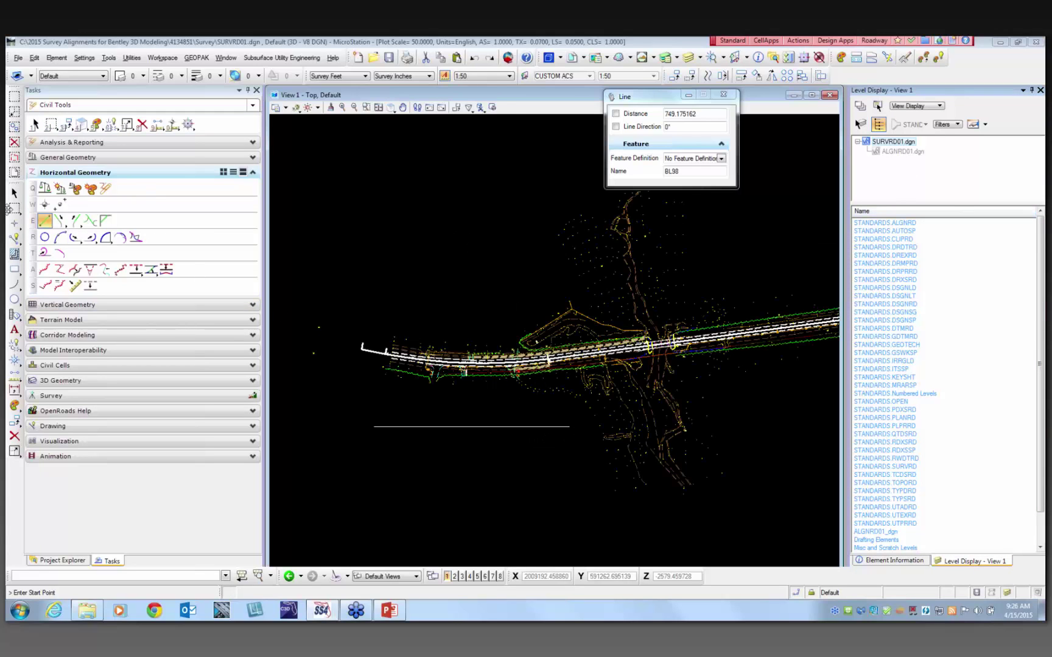
# Define the starting station of the new line as 10+00 at start distance 0 from its east end.
pyautogui.click(45, 287)
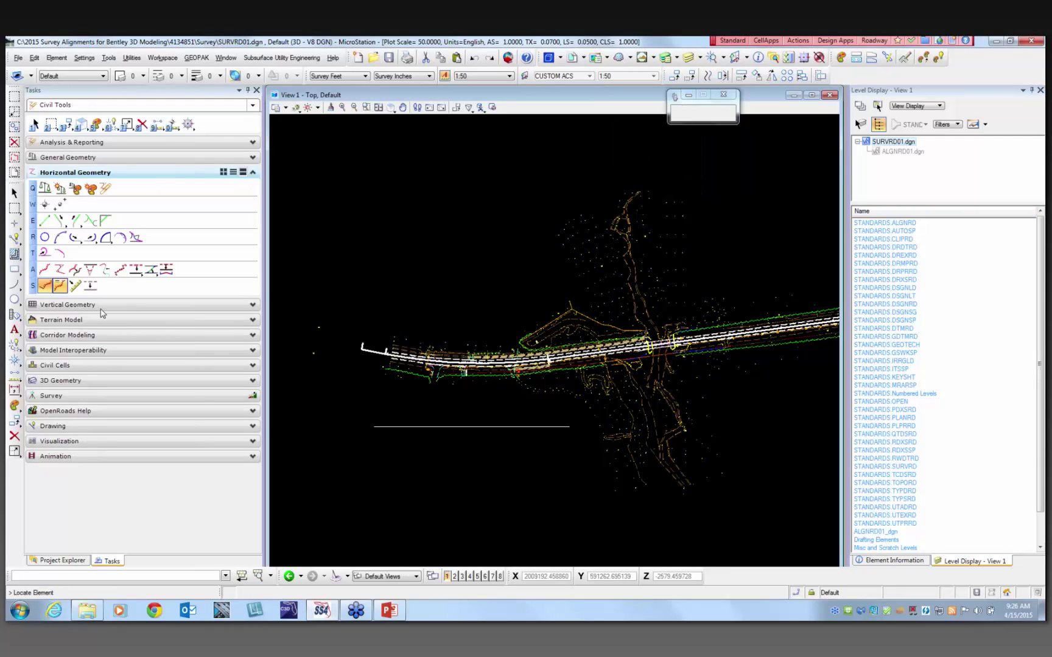
pyautogui.click(458, 427)
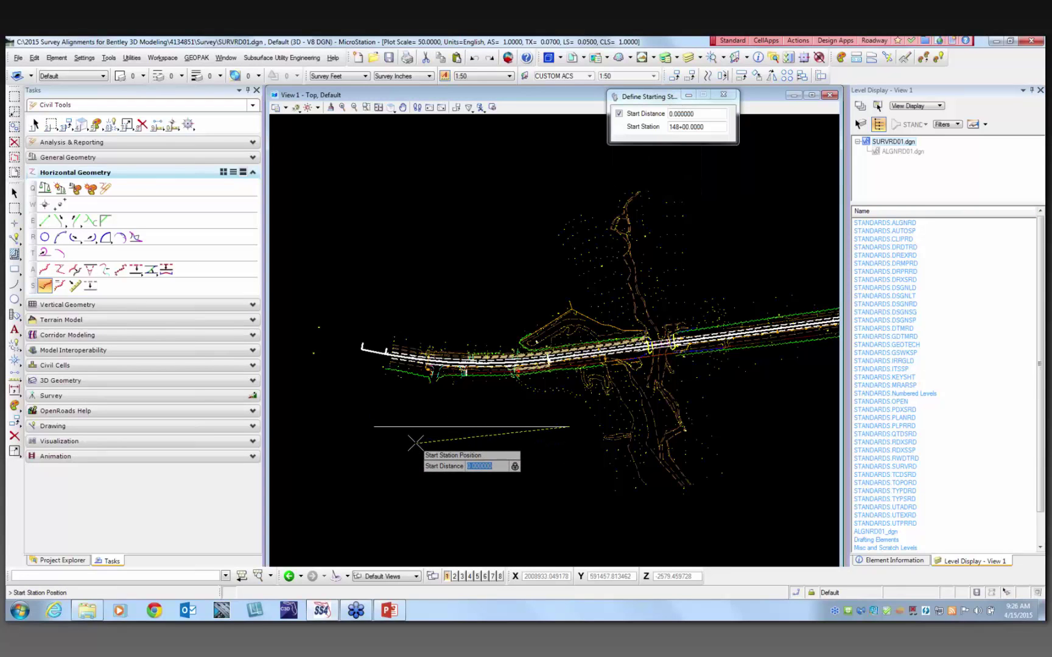
pyautogui.click(551, 474)
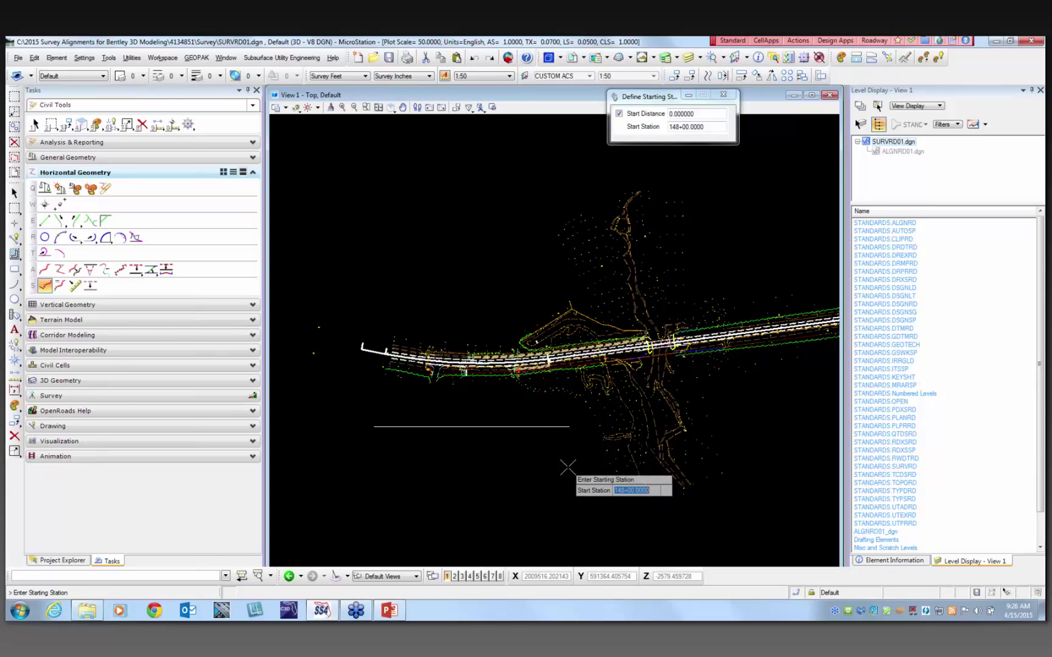
pyautogui.write('10')
pyautogui.press('Return')
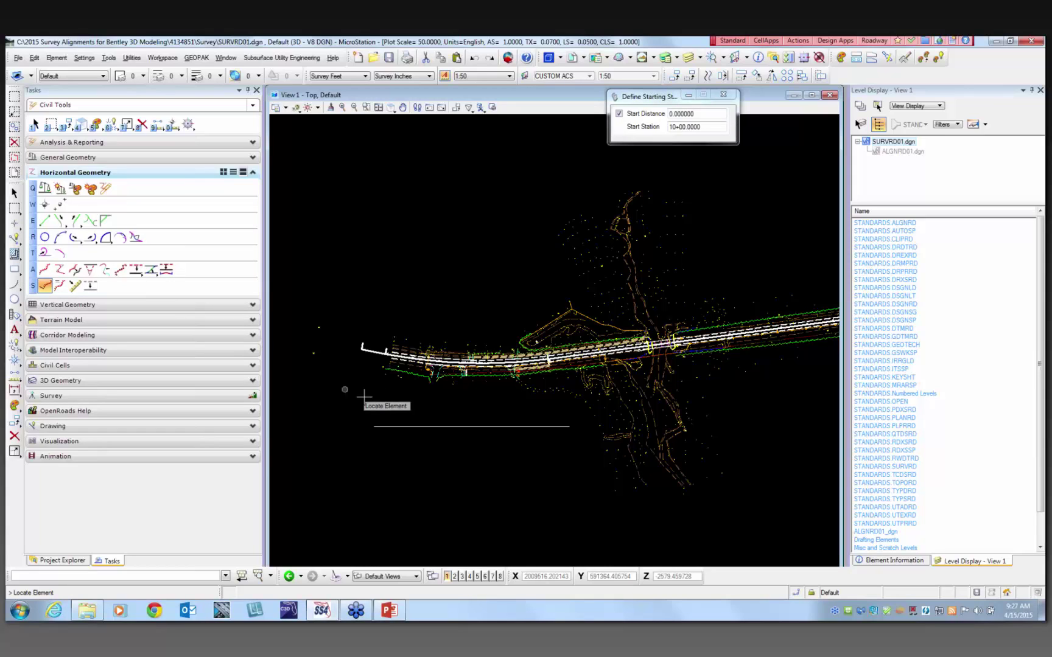
# Assign the Centerline(CL) feature definition from Plan(2D) to the new stationed line.
pyautogui.click(14, 193)
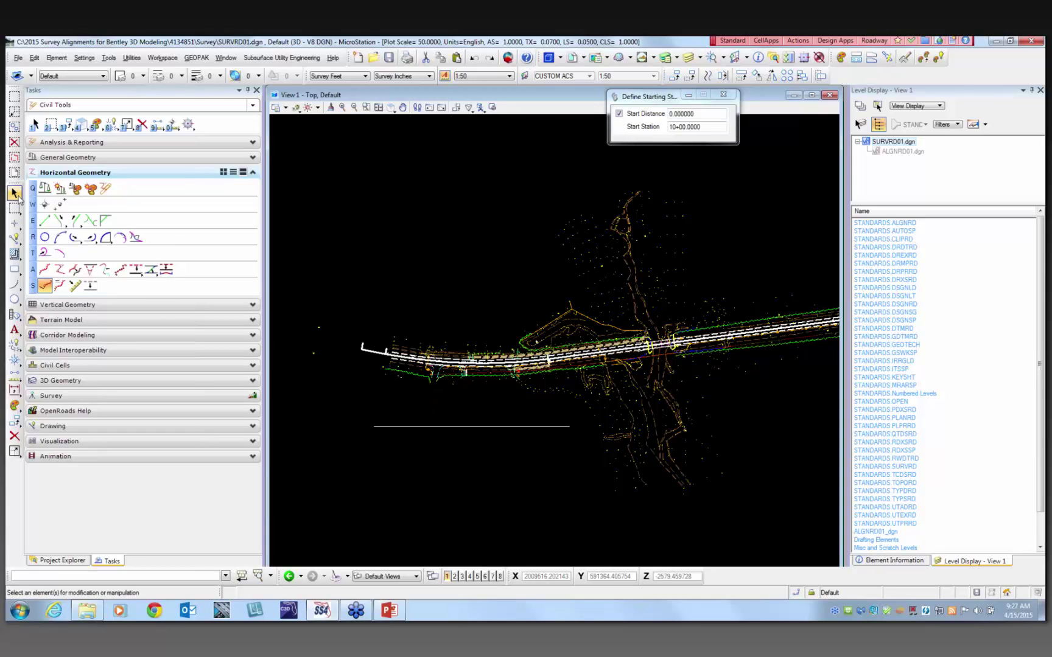
pyautogui.click(463, 427)
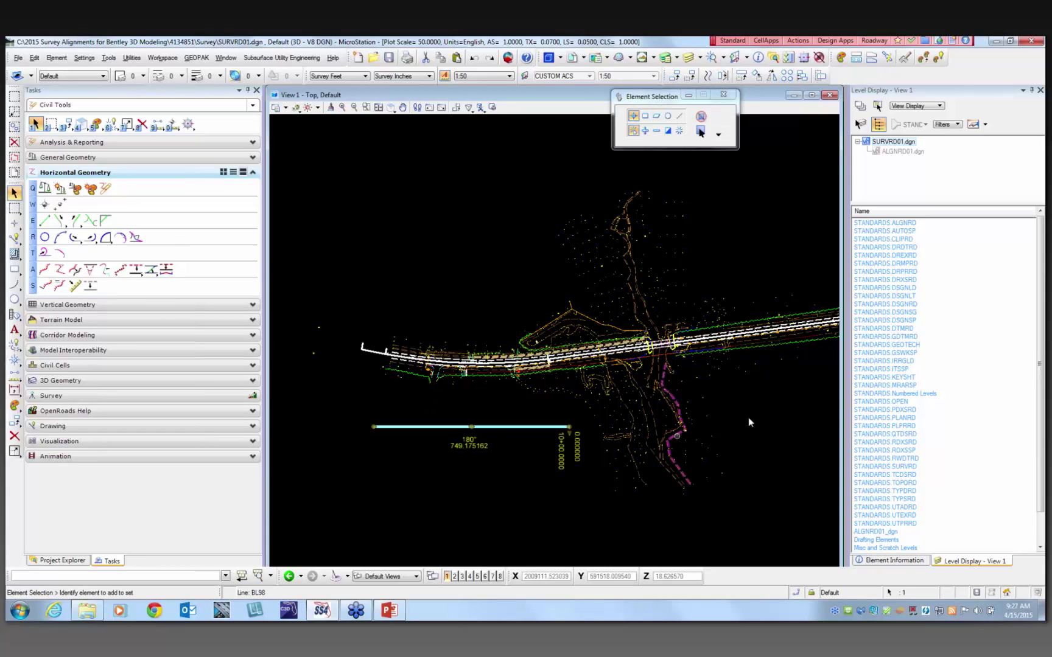
pyautogui.click(899, 561)
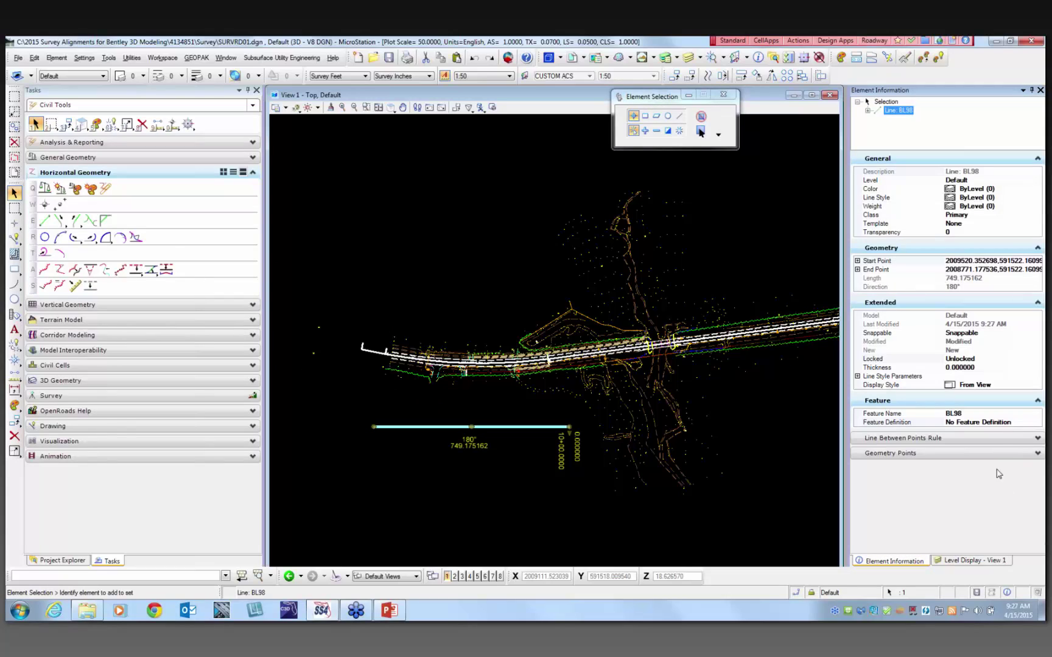
pyautogui.click(1010, 424)
pyautogui.click(1037, 423)
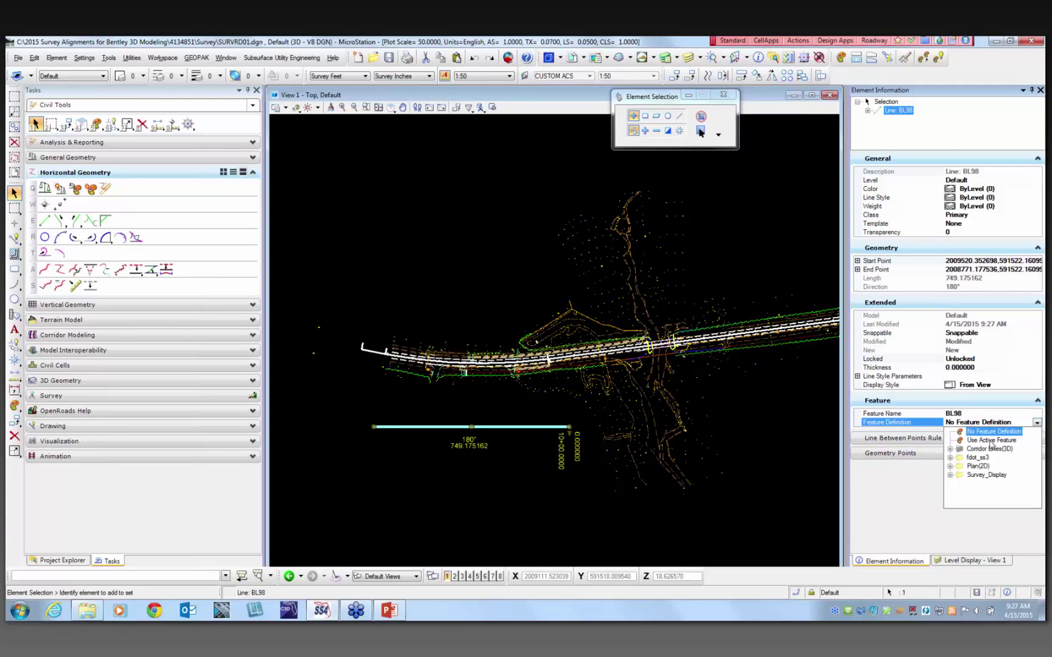
pyautogui.click(951, 466)
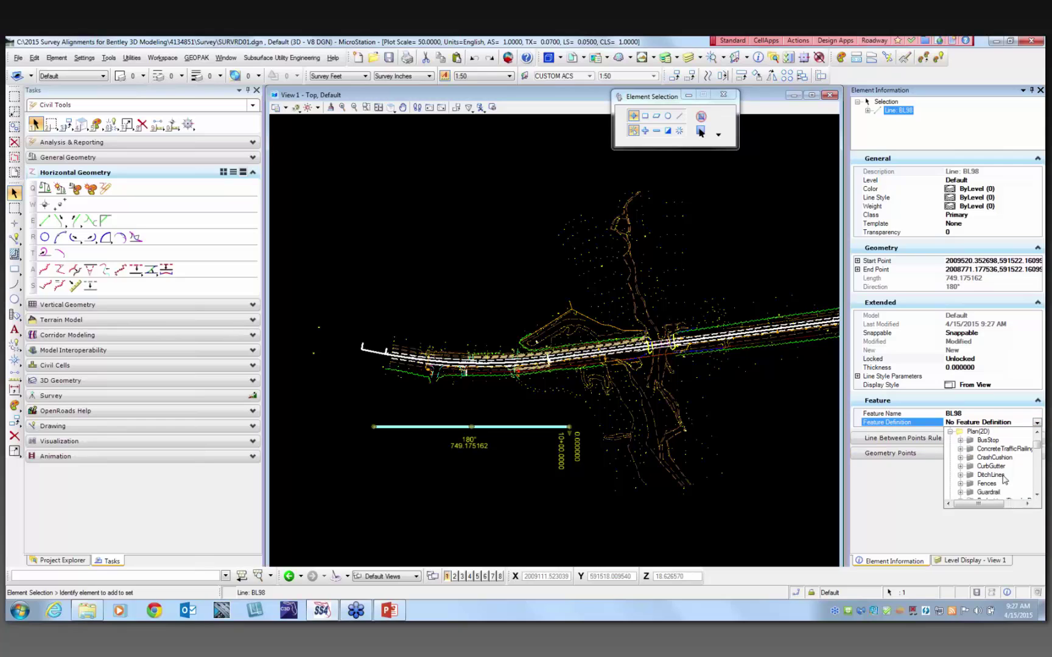
pyautogui.scroll(-1, 999, 478)
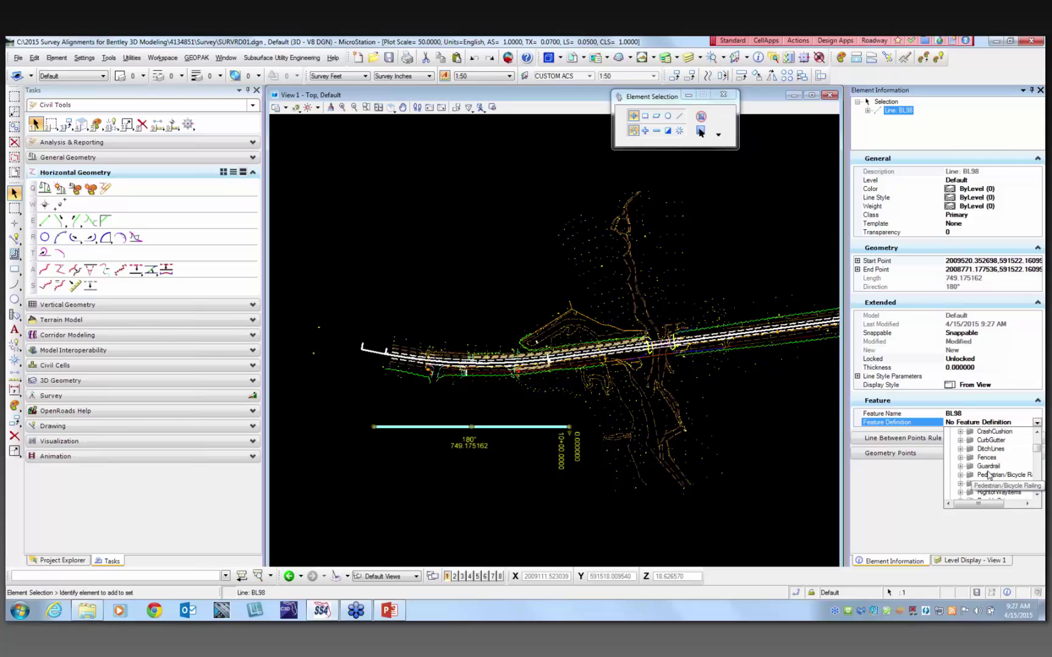
pyautogui.scroll(-4, 989, 476)
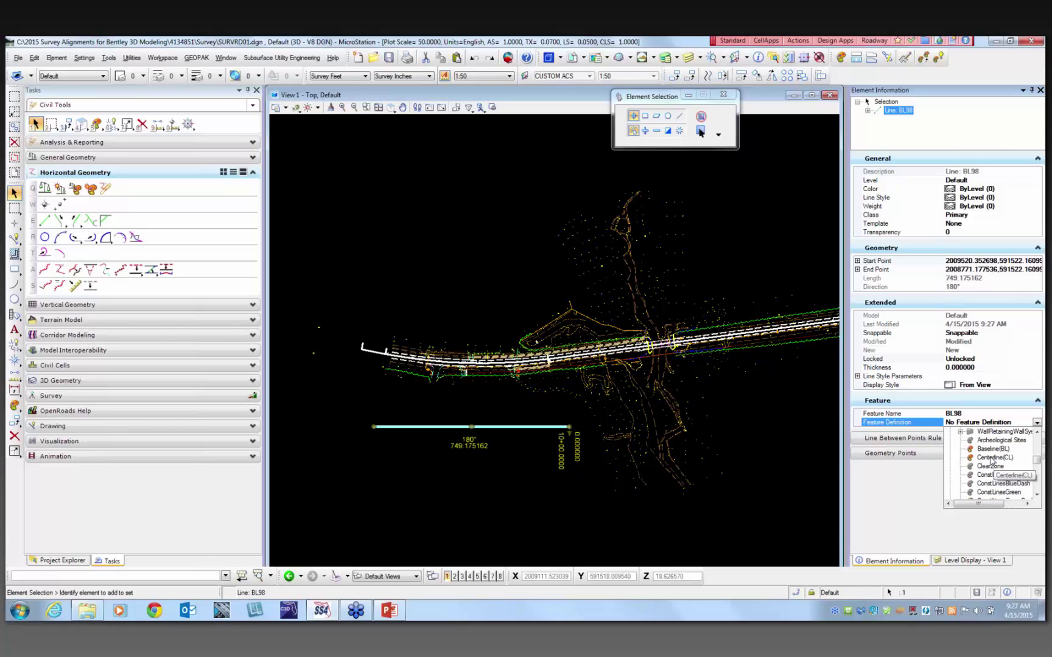
pyautogui.click(991, 458)
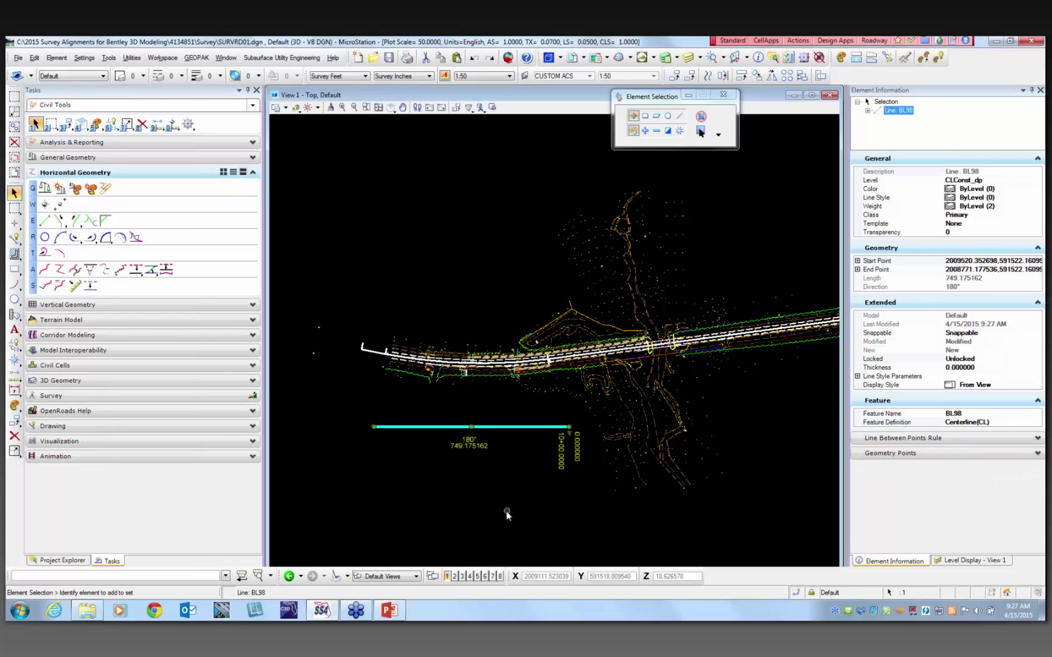
pyautogui.click(540, 515)
pyautogui.click(519, 428)
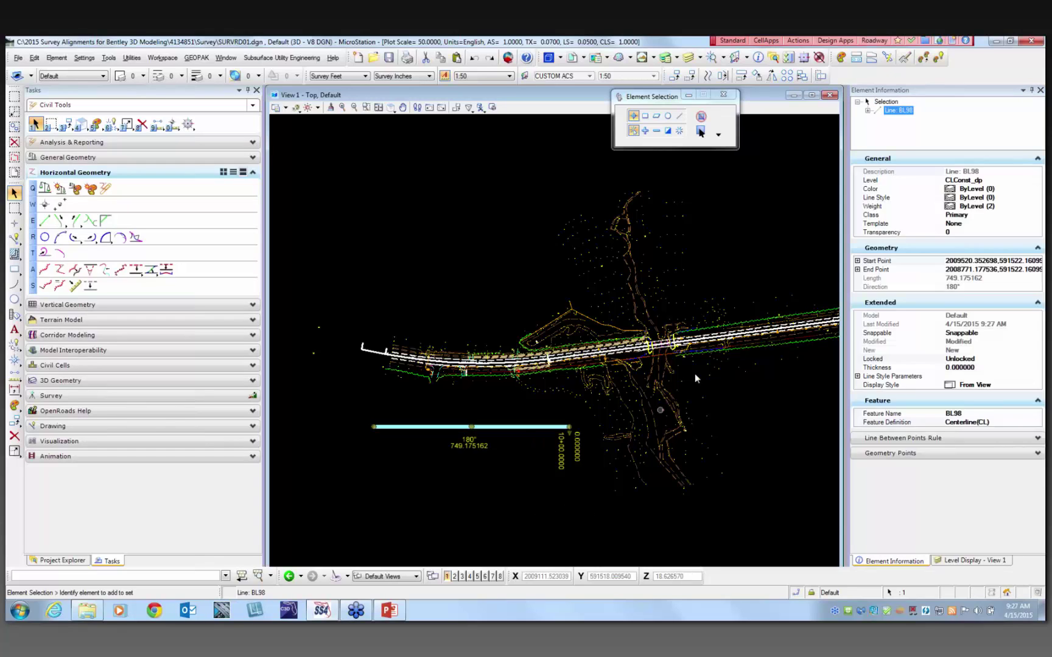
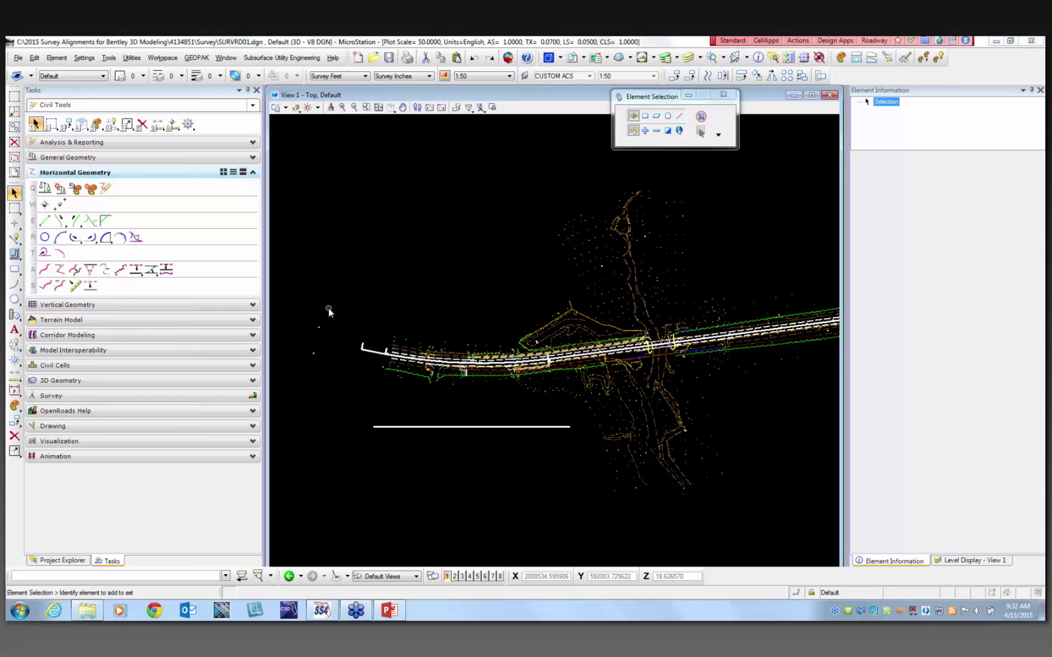
# Check the element information of the dashed survey linear feature along the road's north side near station 200, then clear the selection.
pyautogui.moveTo(397, 329); pyautogui.dragTo(545, 331, button='middle')
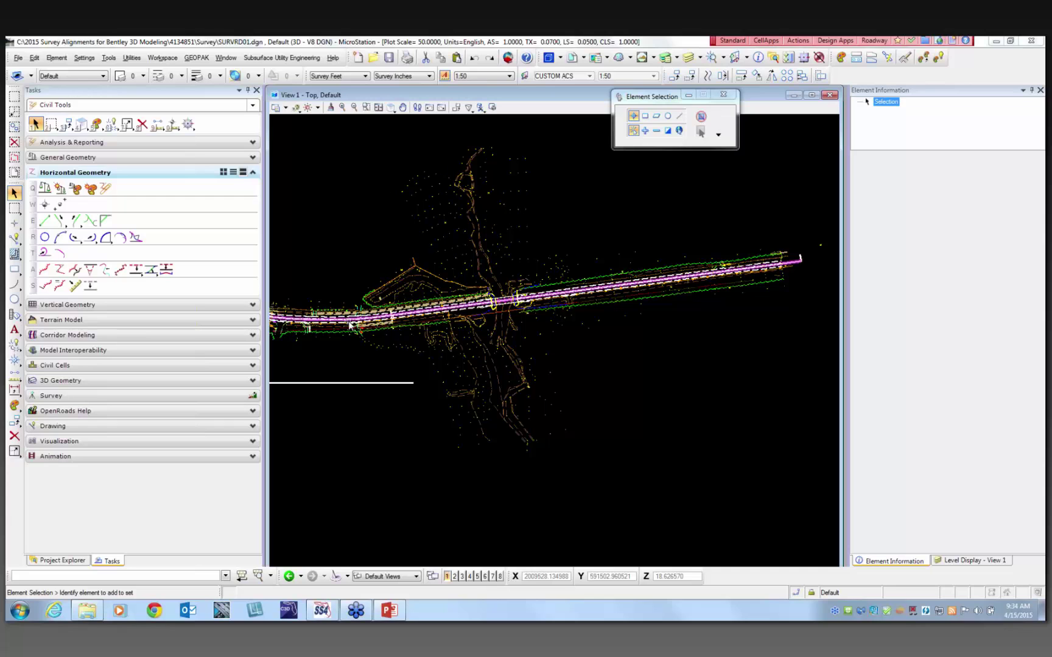
pyautogui.scroll(3, 370, 252)
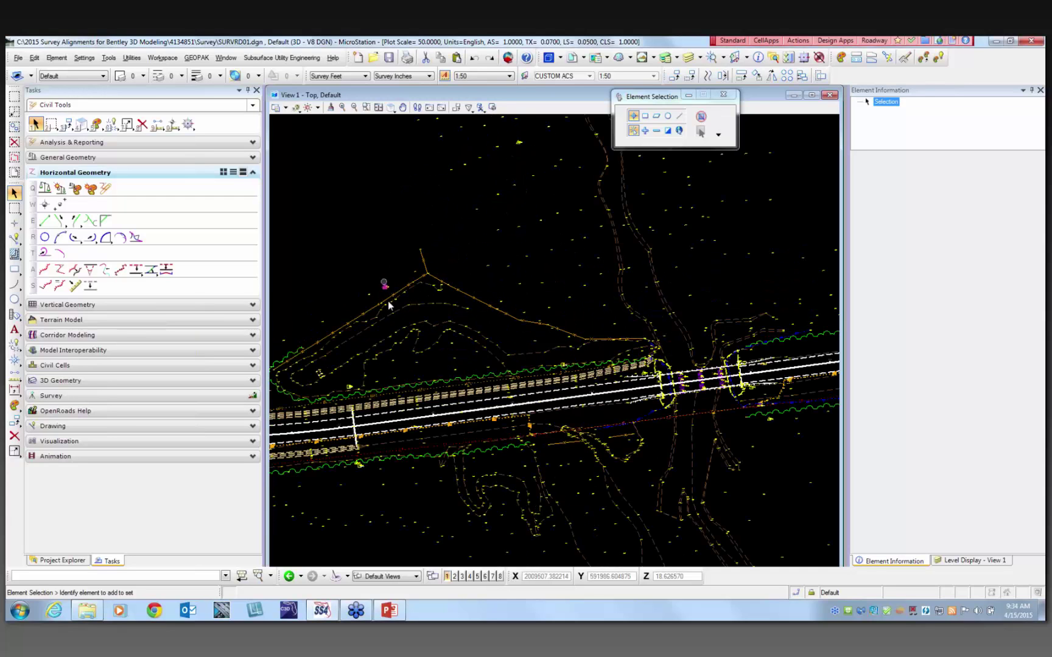
pyautogui.scroll(2, 364, 426)
pyautogui.click(363, 368)
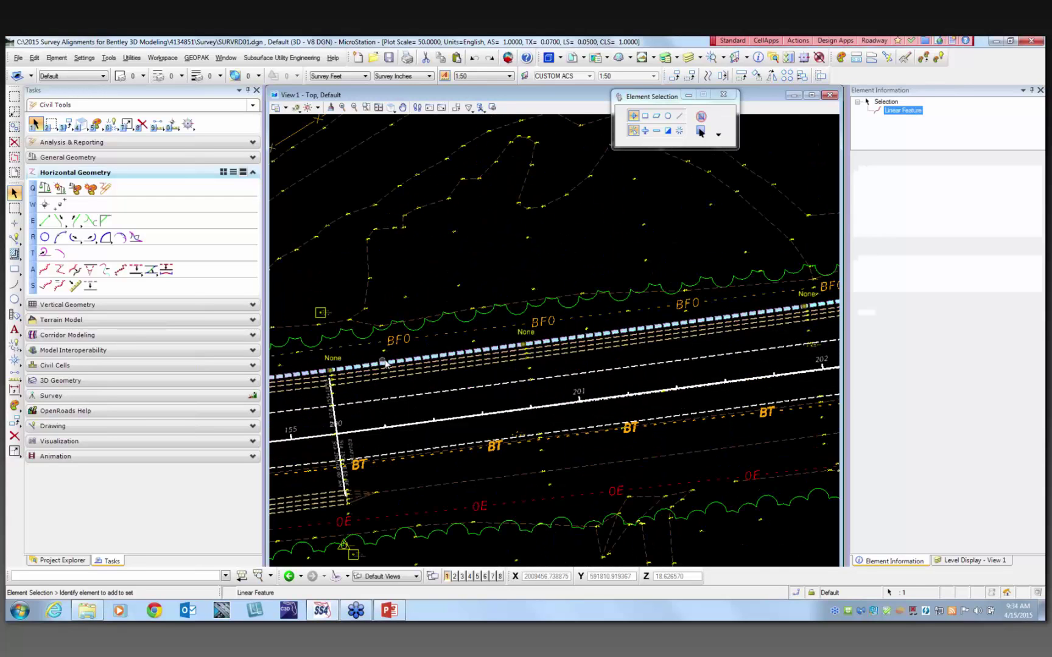
pyautogui.scroll(-1, 362, 372)
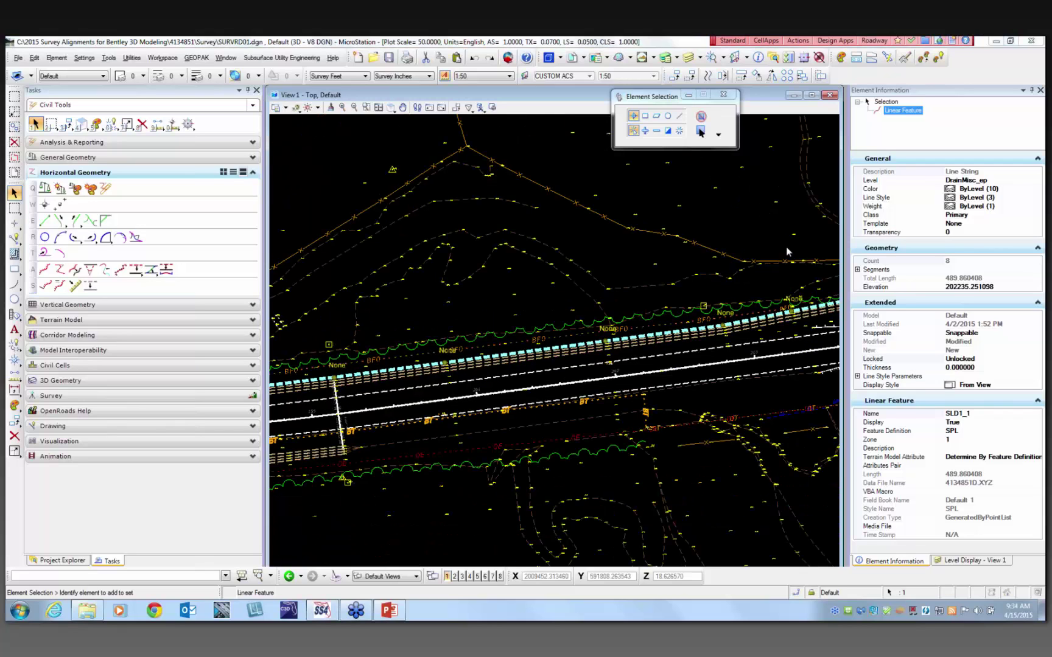
pyautogui.click(441, 277)
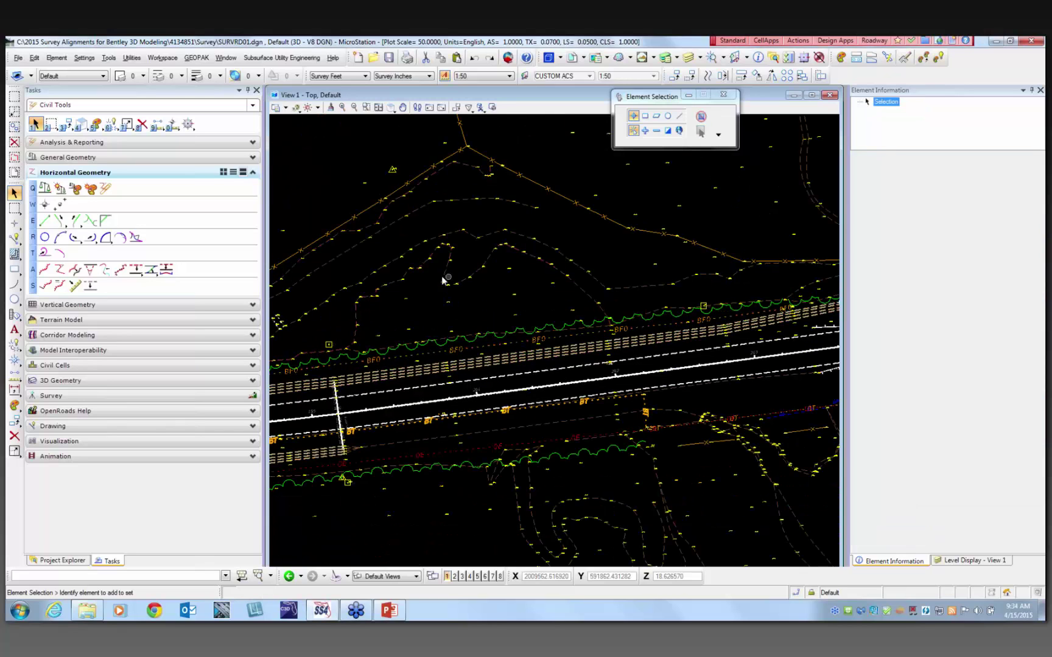
# Measure the distance between two neighbouring survey points on the dashed linear features north of the alignment.
pyautogui.click(14, 374)
pyautogui.scroll(1, 336, 374)
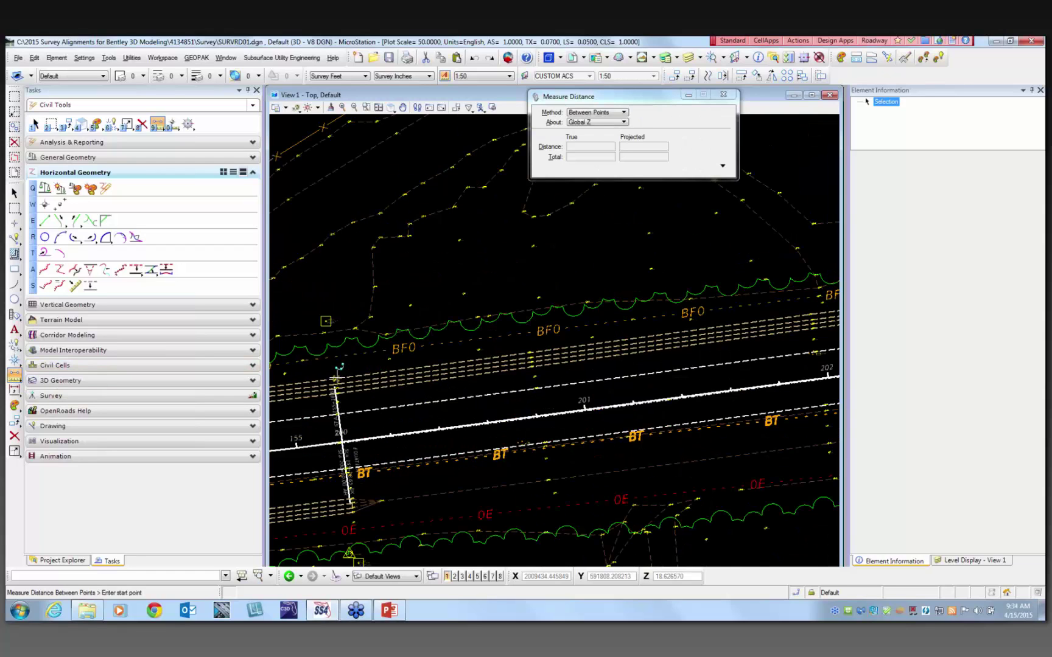
pyautogui.click(335, 380)
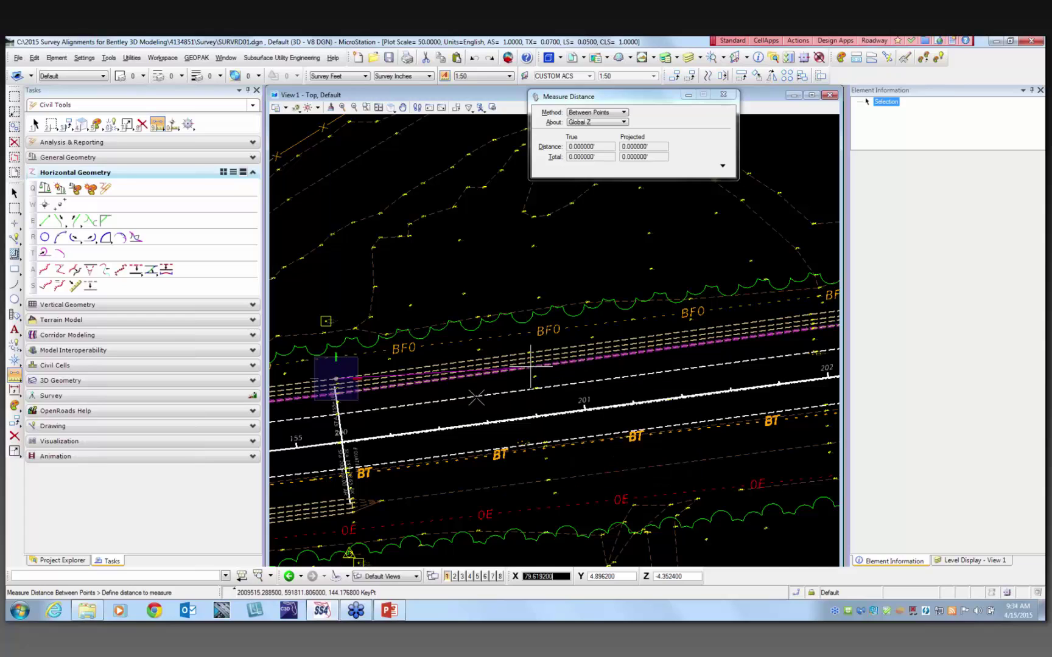
pyautogui.click(531, 365)
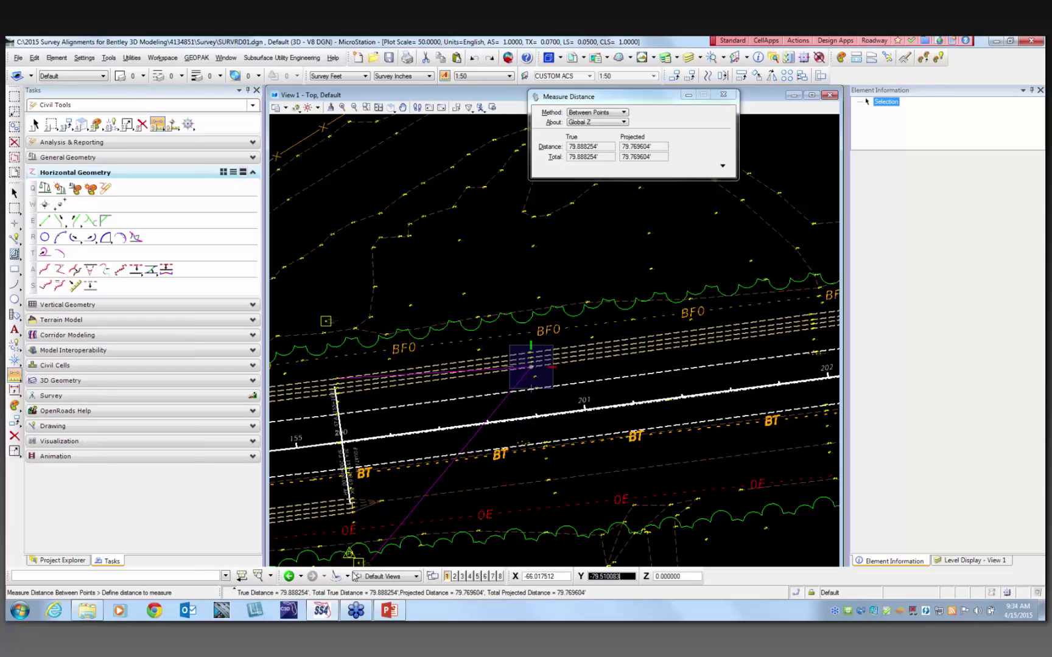
pyautogui.rightClick(453, 410)
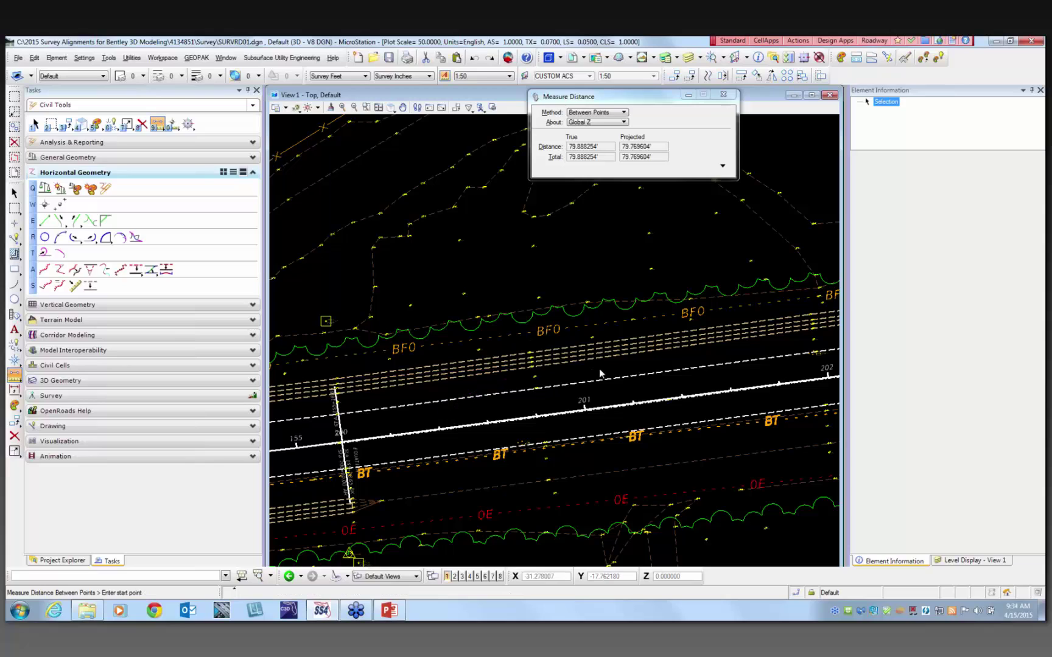
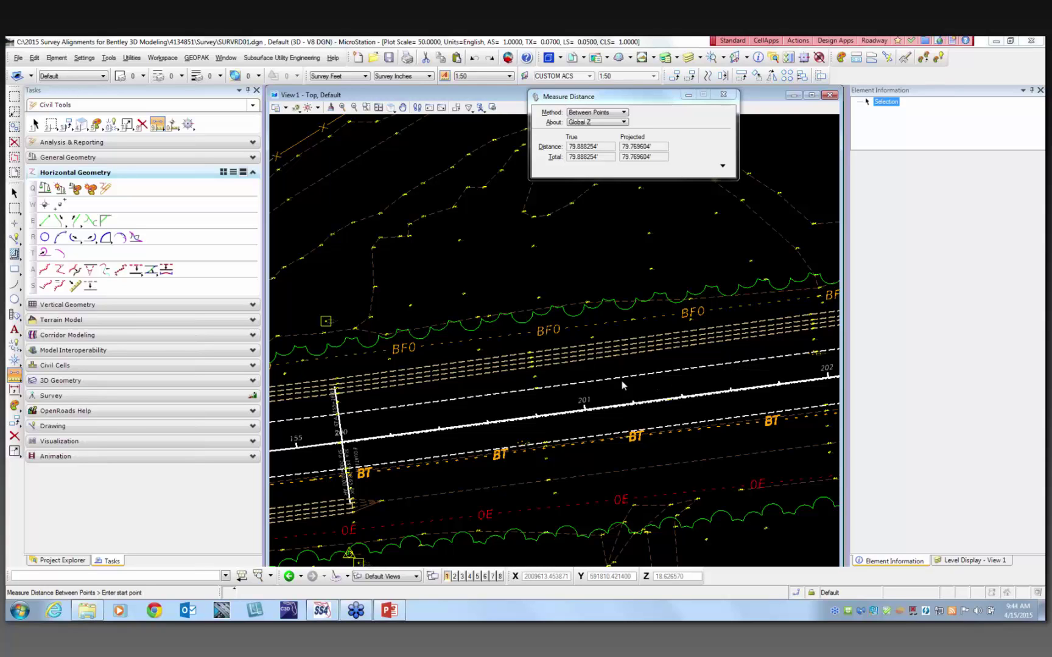
pyautogui.click(18, 58)
pyautogui.click(27, 80)
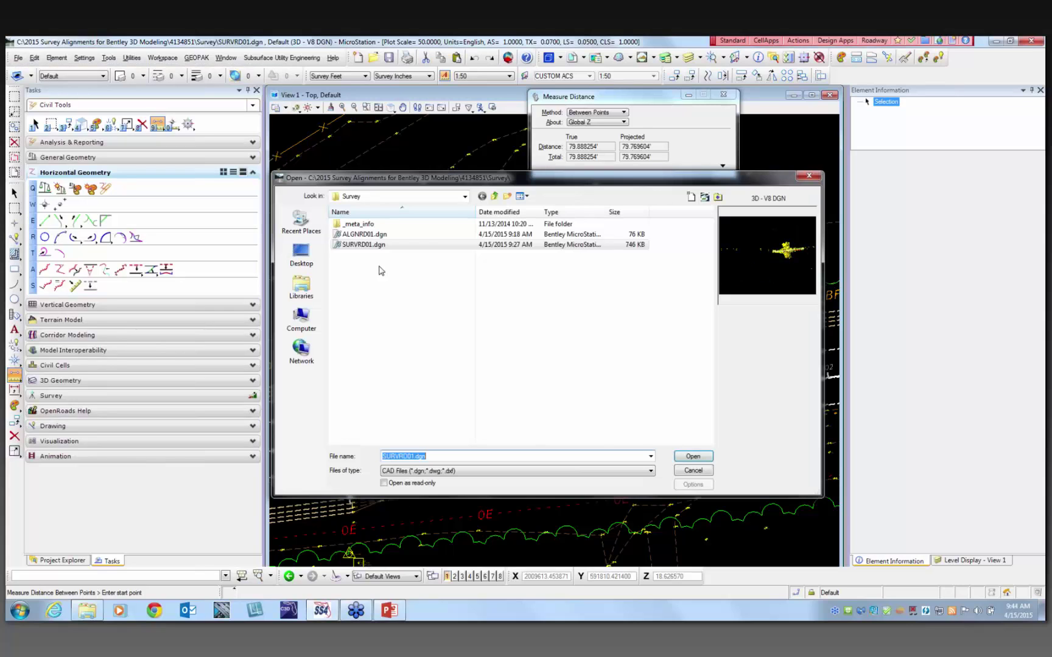
pyautogui.click(464, 200)
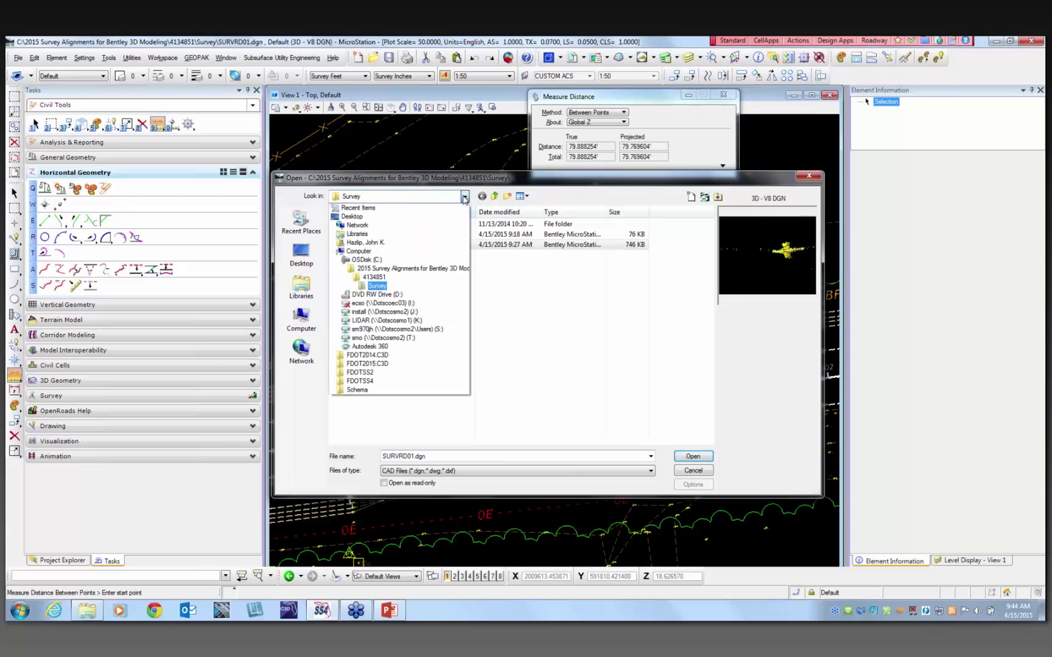
pyautogui.click(381, 269)
pyautogui.doubleClick(363, 235)
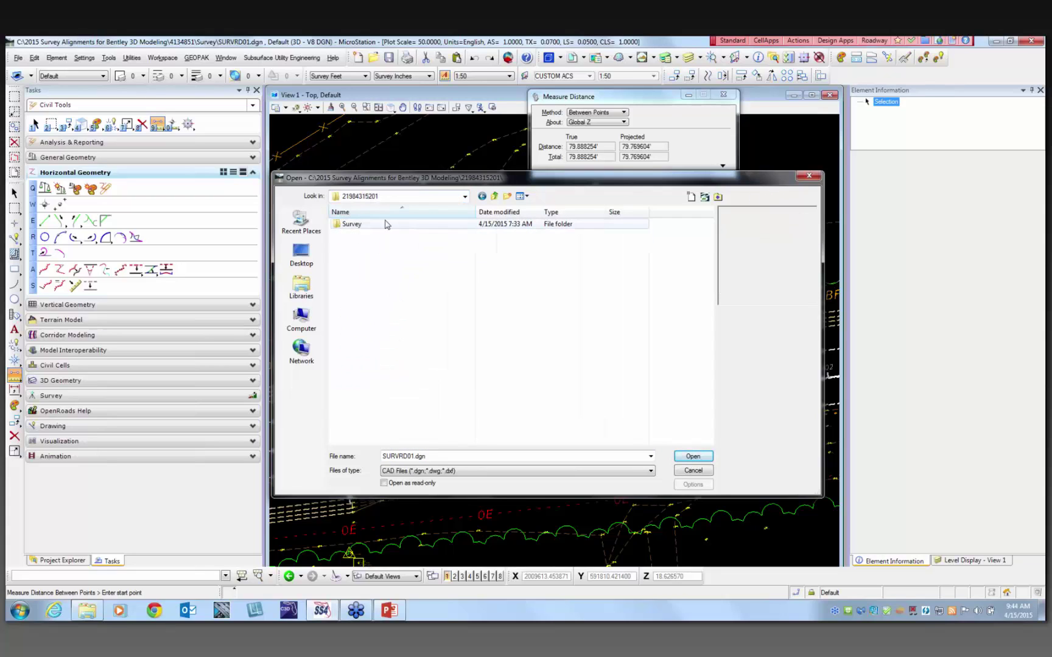
pyautogui.doubleClick(368, 226)
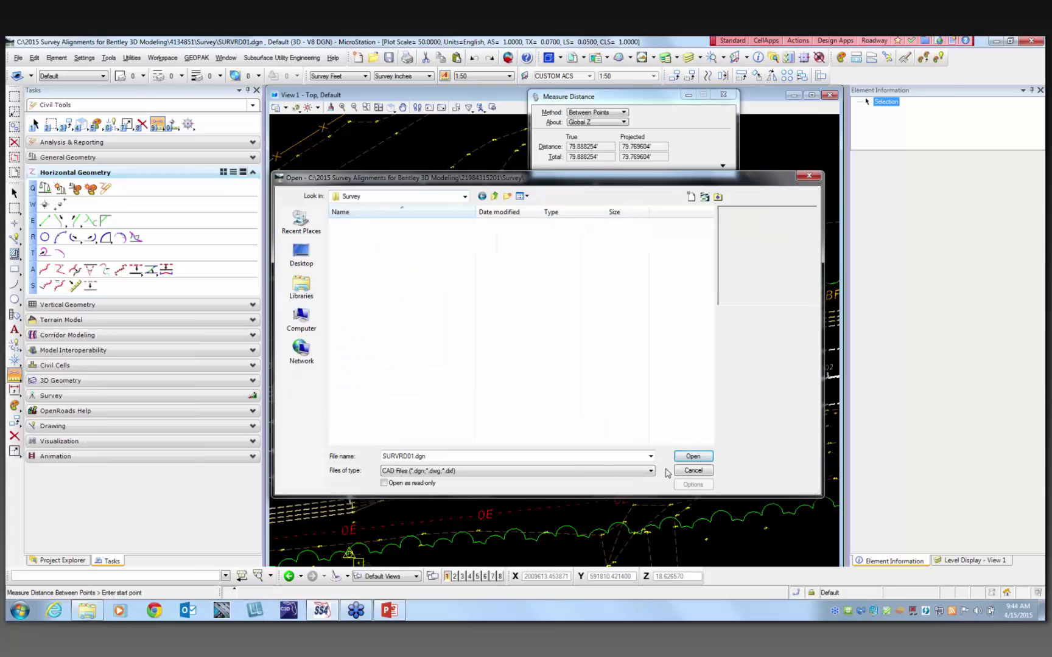
pyautogui.click(357, 254)
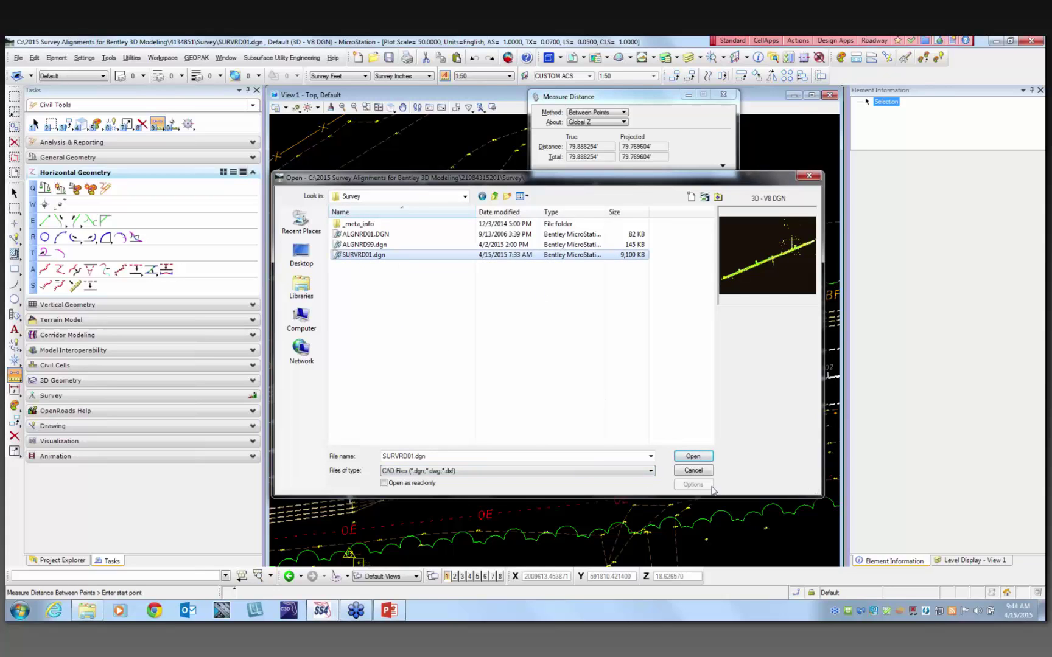
pyautogui.moveTo(463, 178); pyautogui.dragTo(234, 176)
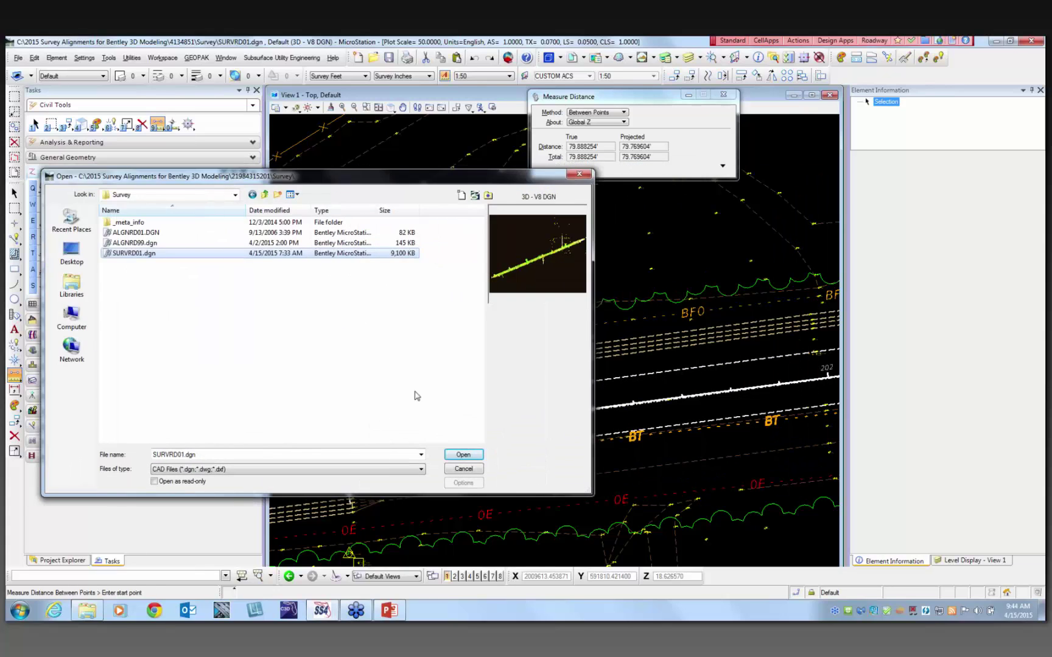
pyautogui.click(464, 455)
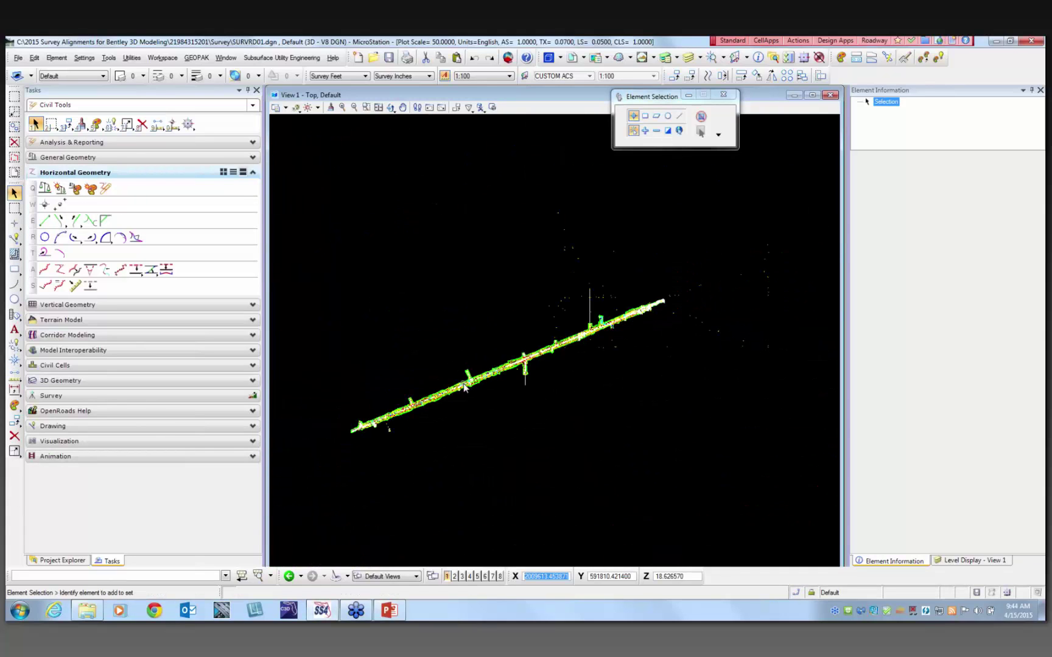
# Select the Existing Ground terrain model by its boundary along the surveyed road corridor.
pyautogui.scroll(2, 465, 389)
pyautogui.scroll(-2, 468, 374)
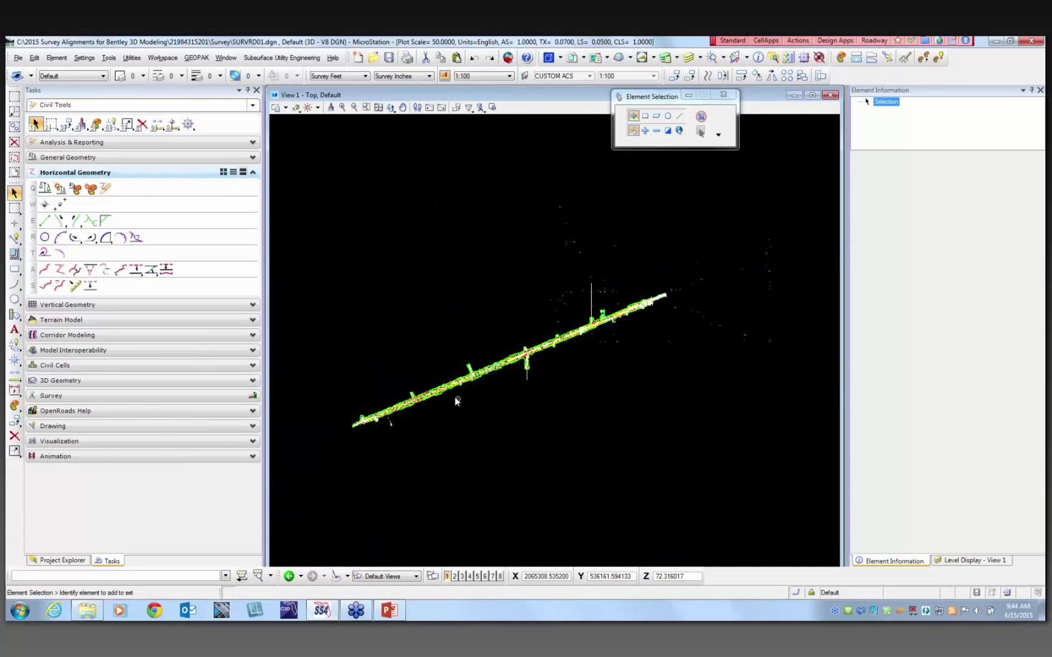
pyautogui.scroll(3, 454, 397)
pyautogui.scroll(2, 481, 379)
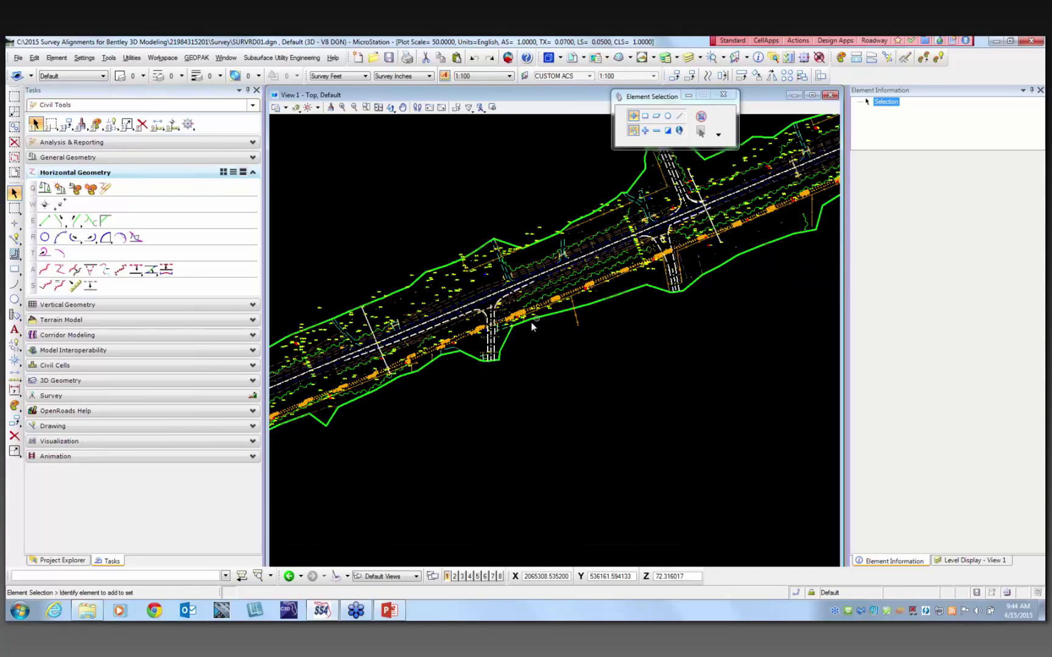
pyautogui.click(540, 317)
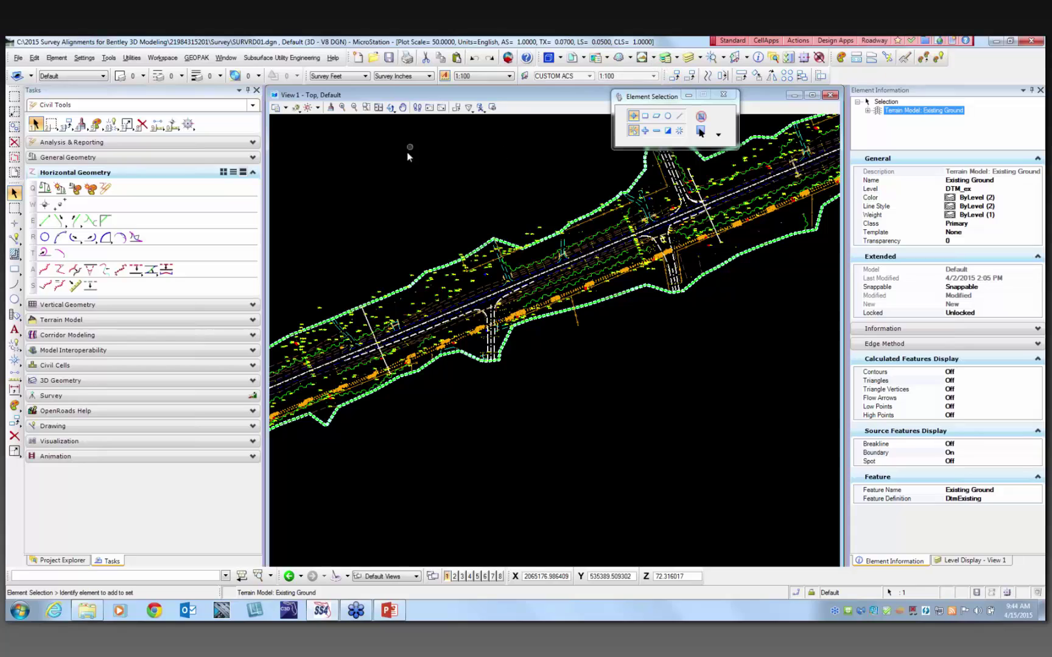
# Rotate the view dynamically to a tilted 3D angle and turn on the Triangles display of the Existing Ground terrain.
pyautogui.click(390, 107)
pyautogui.click(426, 117)
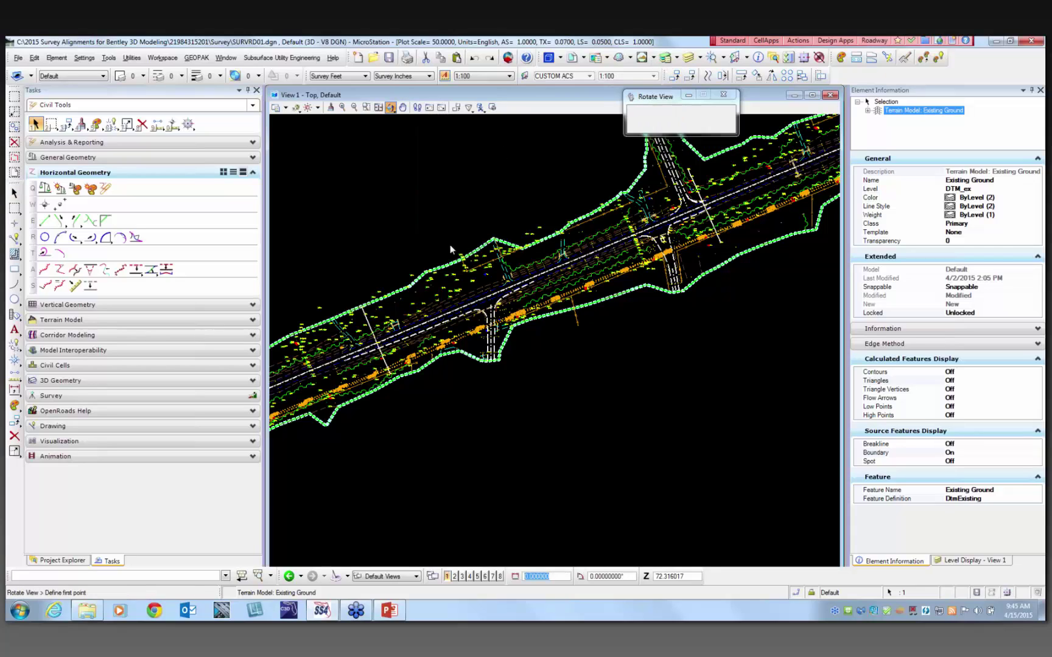
pyautogui.click(451, 249)
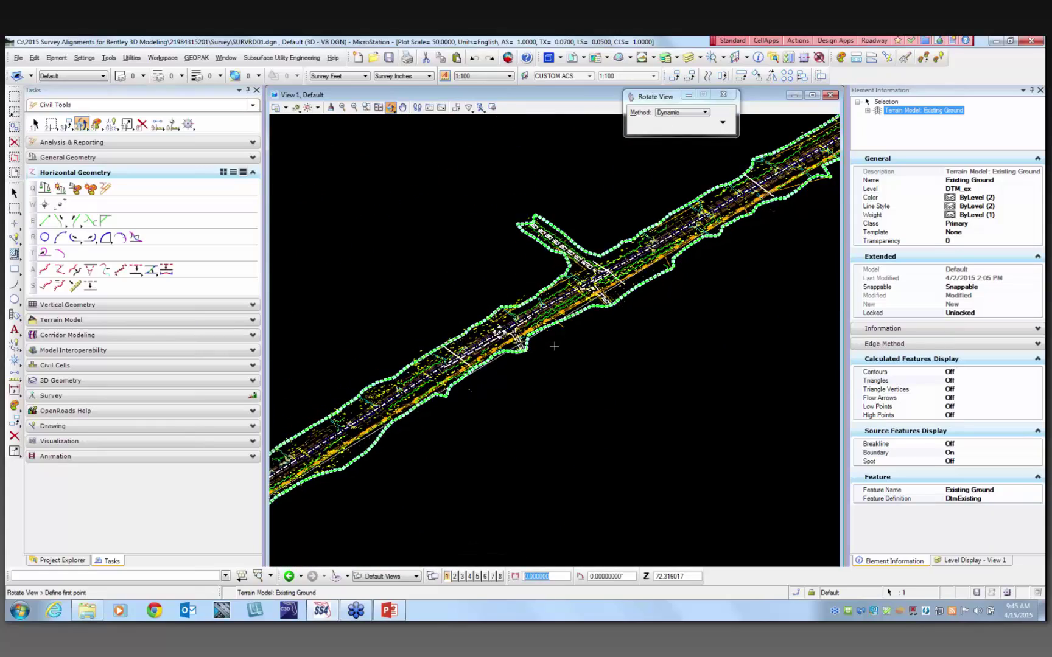
pyautogui.scroll(3, 554, 346)
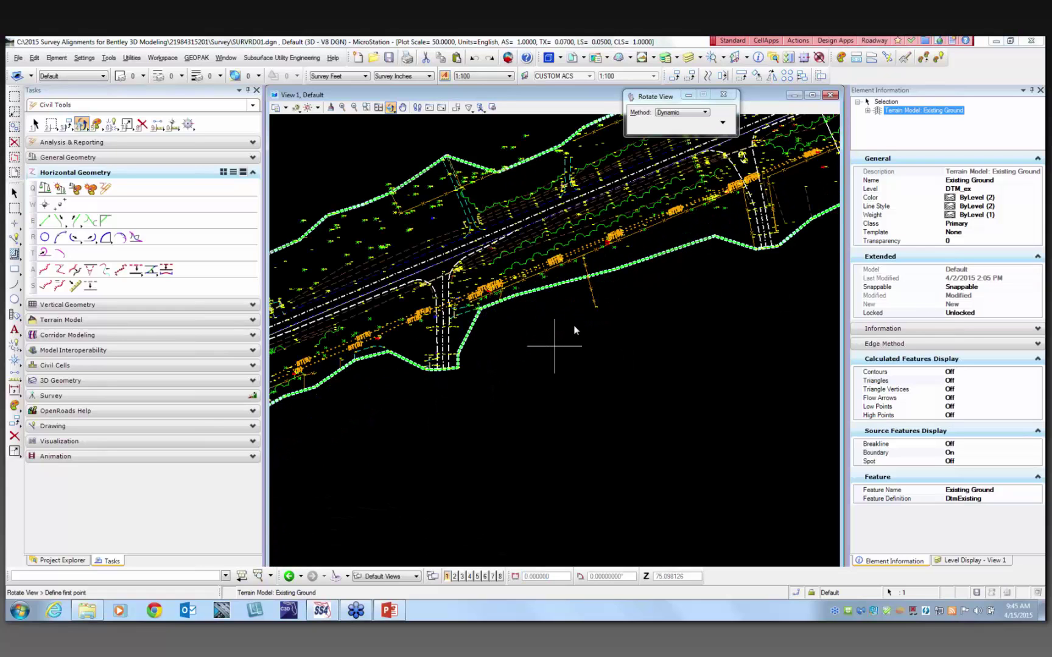
pyautogui.click(954, 381)
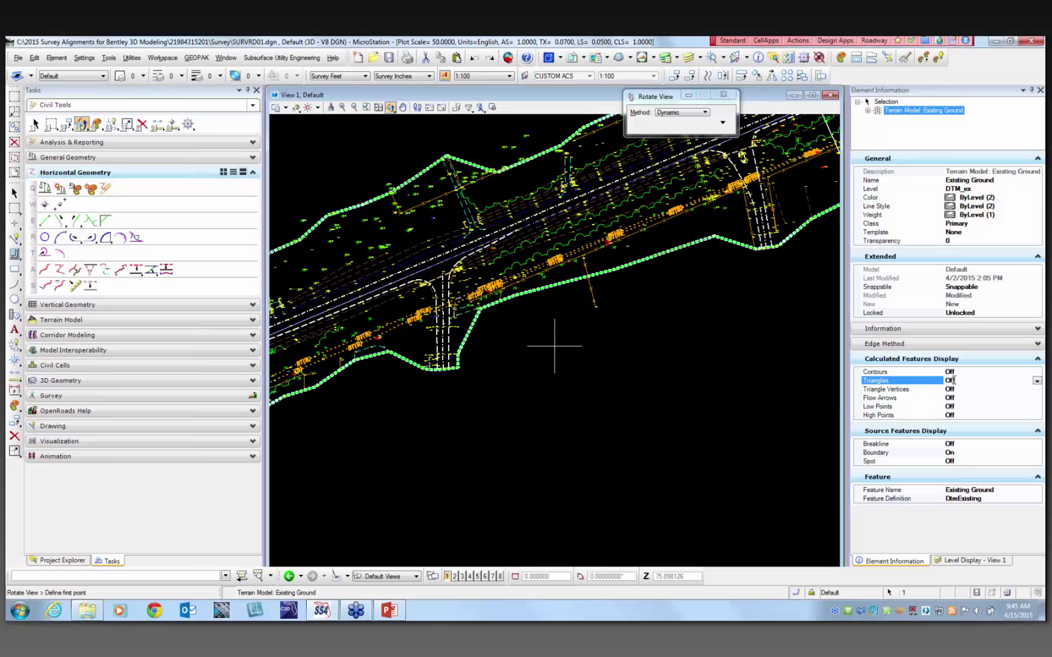
pyautogui.doubleClick(954, 380)
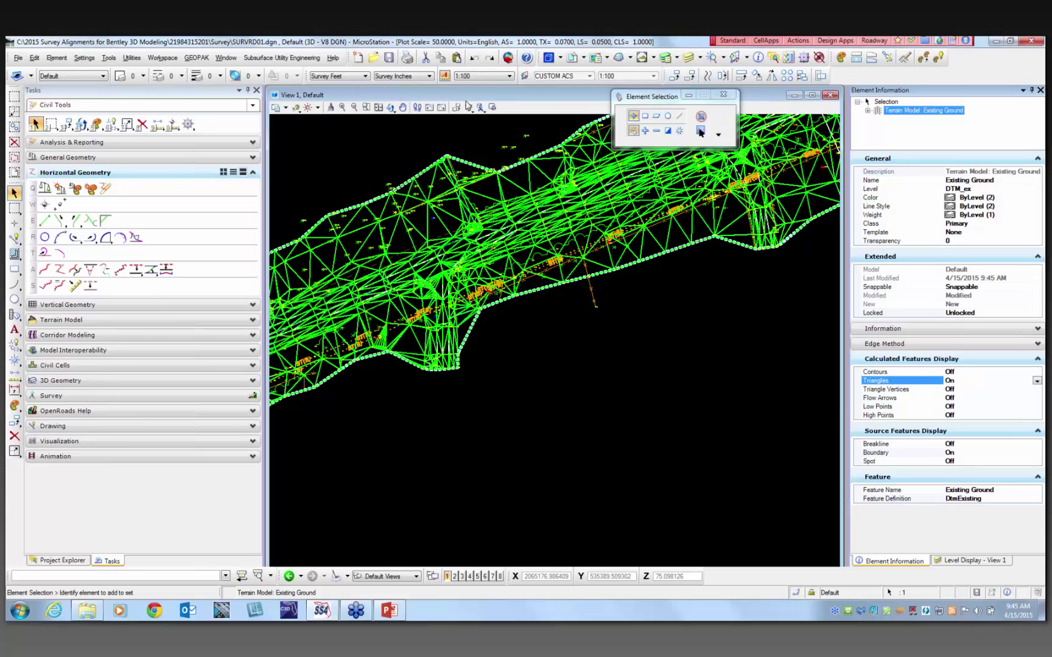
# Tilt the view slightly further and set its display style to Smooth with Shadows.
pyautogui.click(390, 107)
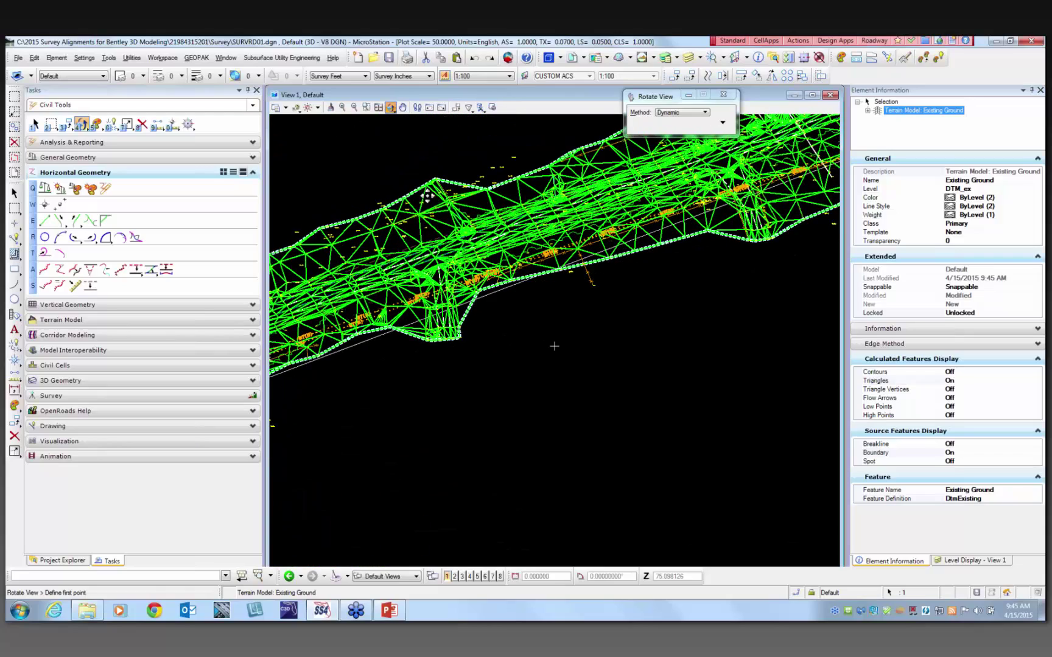
pyautogui.click(297, 108)
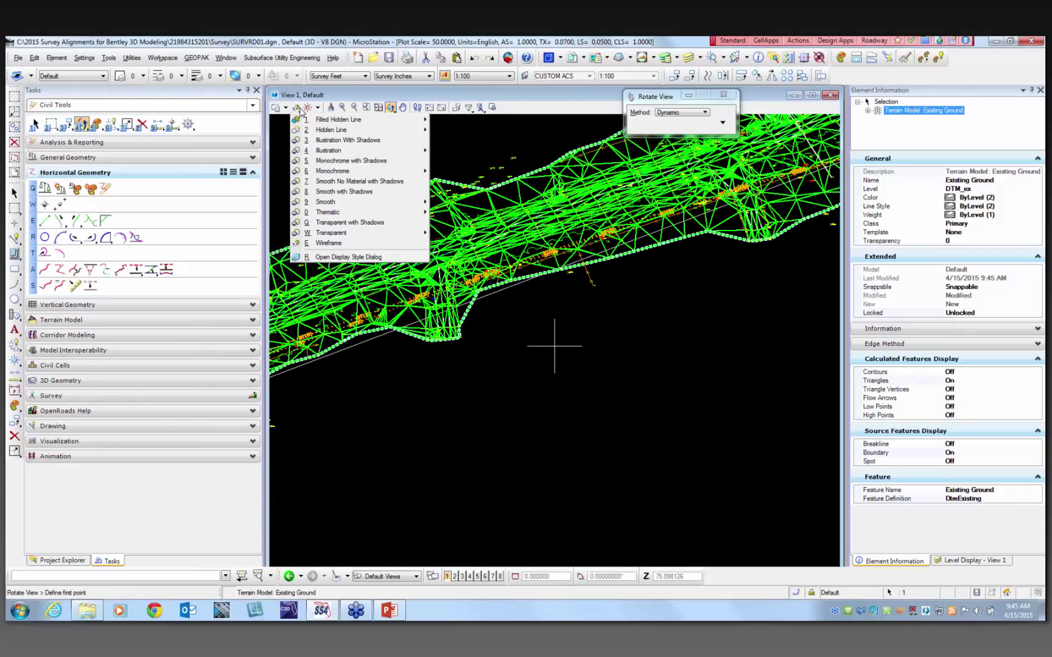
pyautogui.click(342, 192)
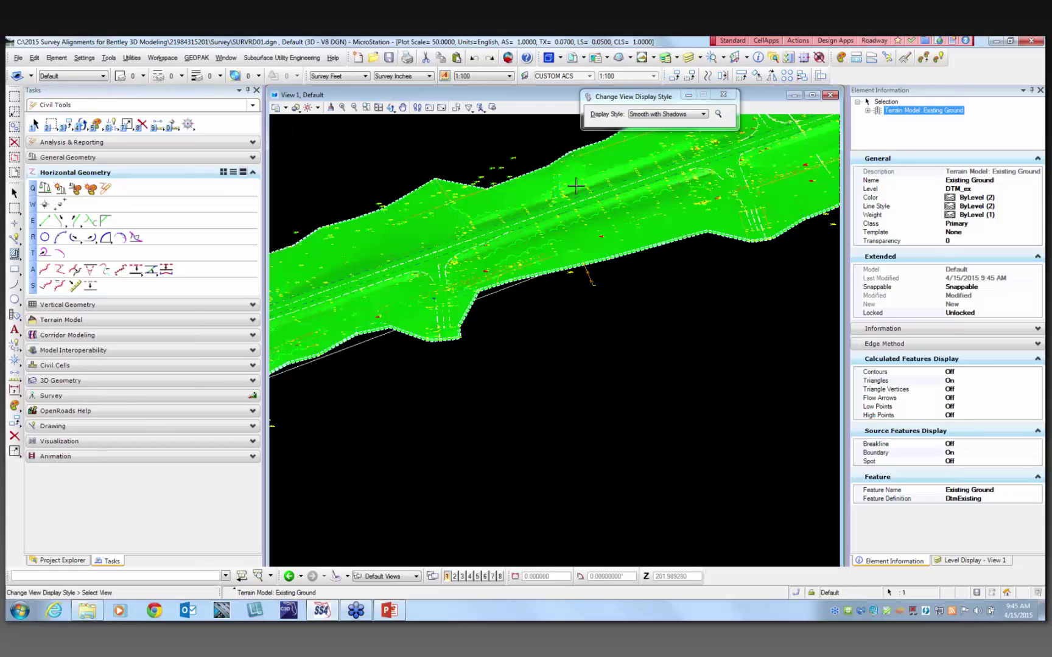
# Inspect the shaded terrain from several angles by rotating the view, and return to the Top view of the corridor.
pyautogui.click(390, 108)
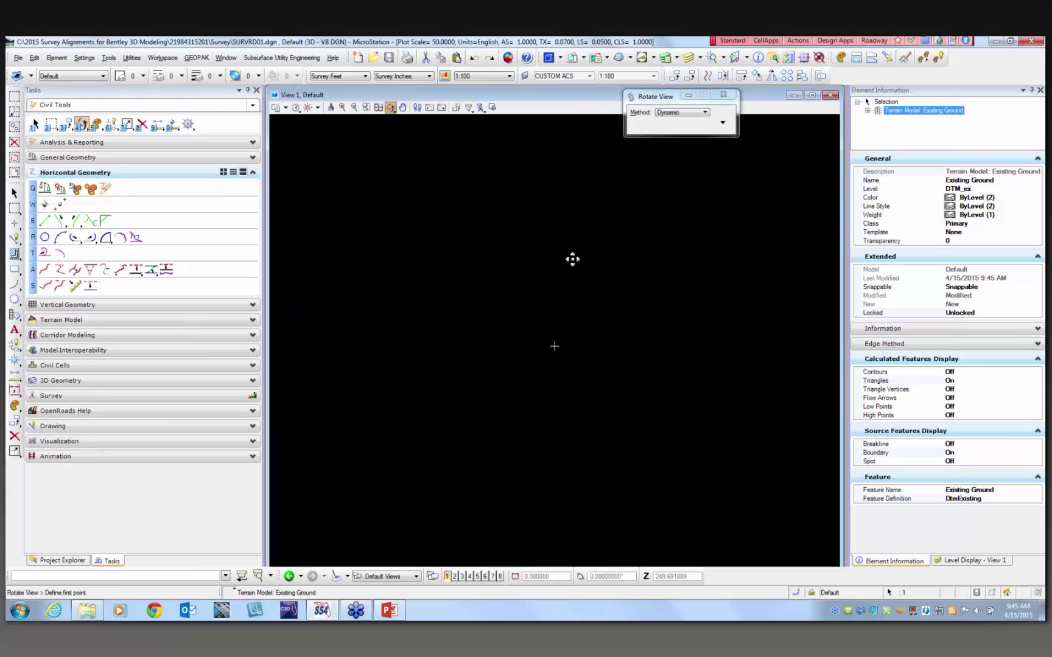
pyautogui.click(573, 260)
pyautogui.click(560, 211)
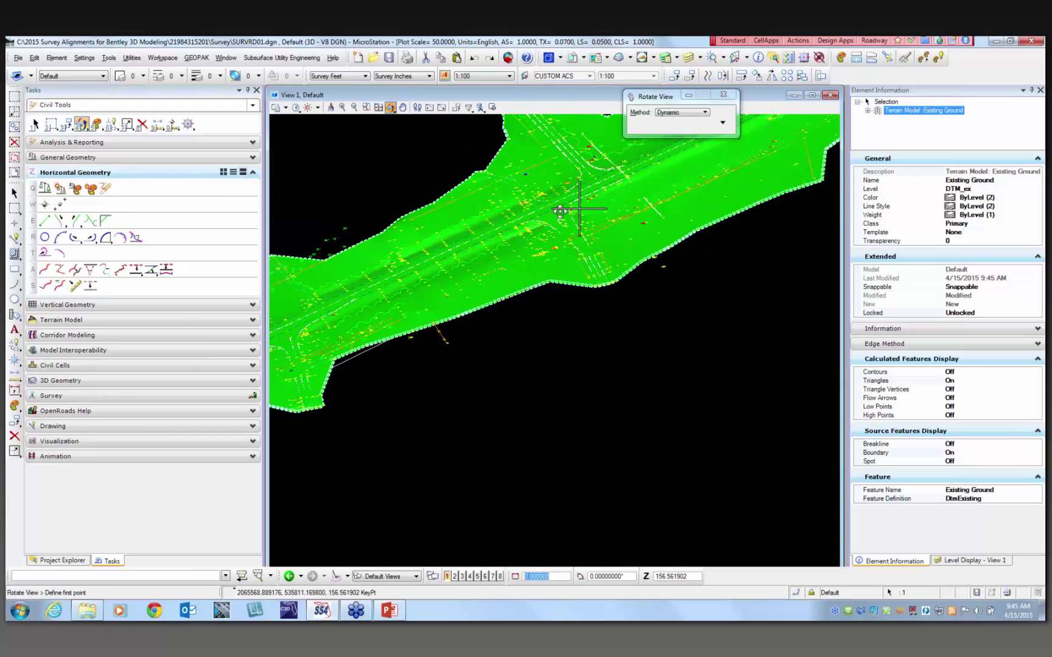
pyautogui.click(560, 211)
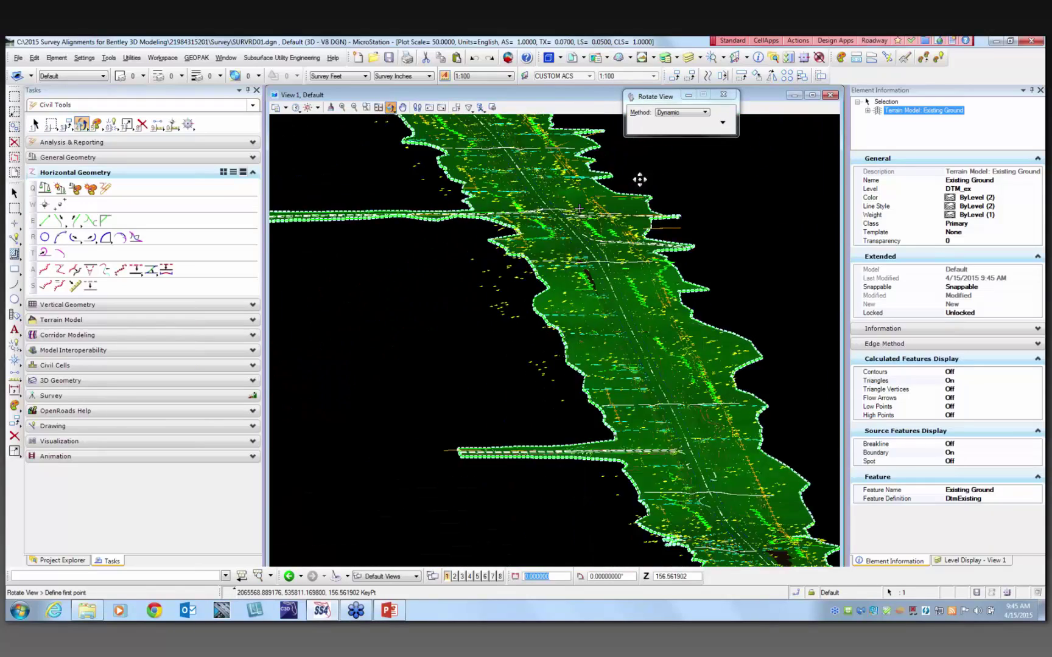
pyautogui.click(639, 179)
pyautogui.rightClick(658, 275)
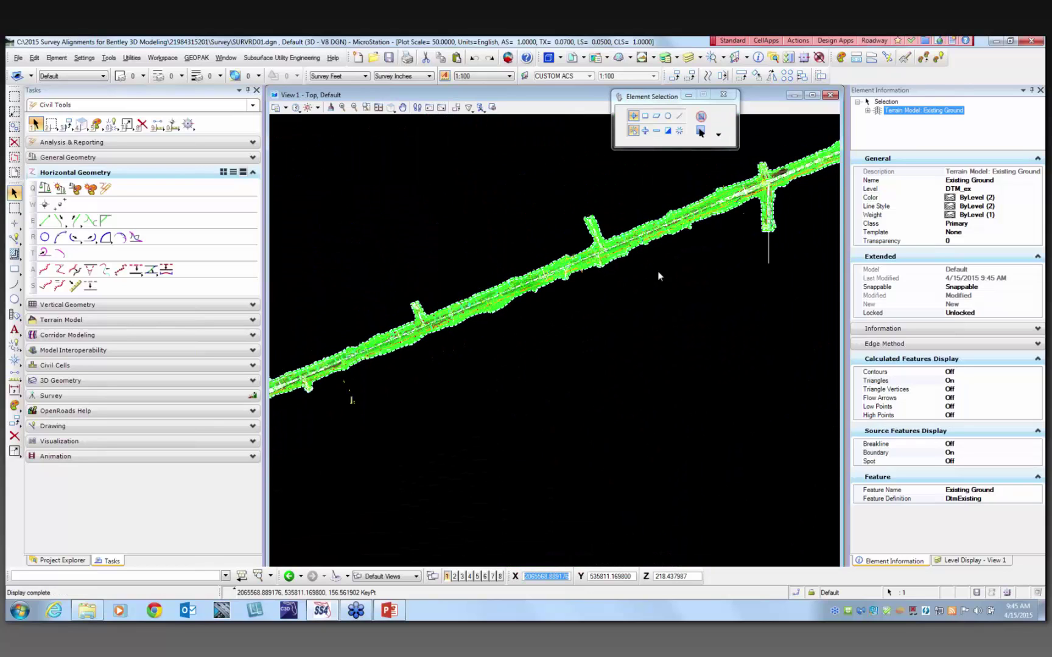
pyautogui.scroll(-1, 658, 276)
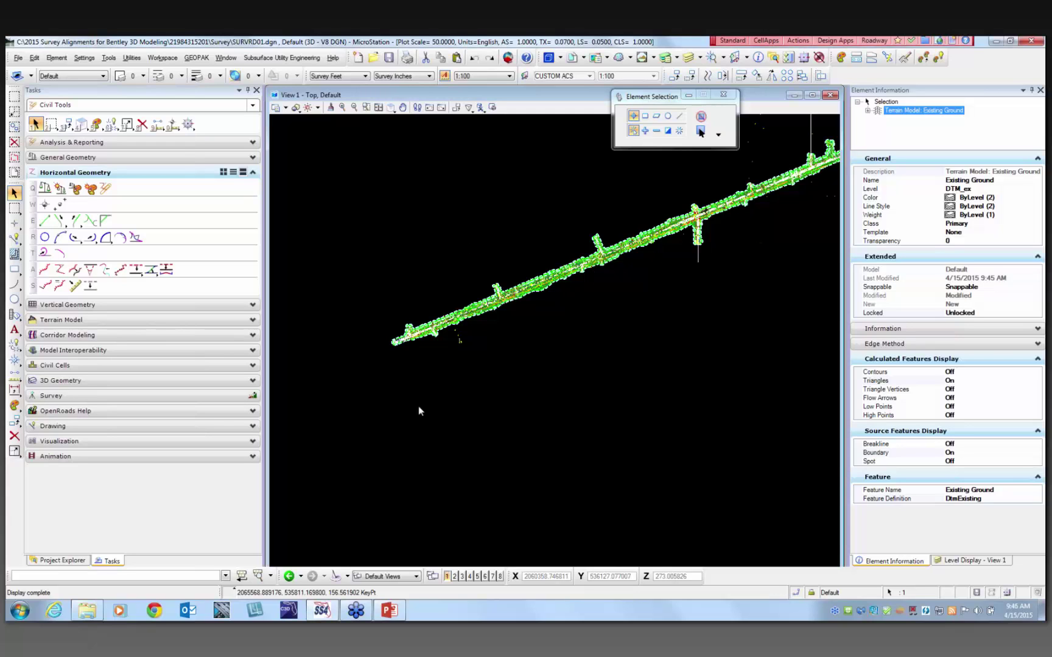
# Switch to the PowerPoint presentation with the questions slide.
pyautogui.click(388, 610)
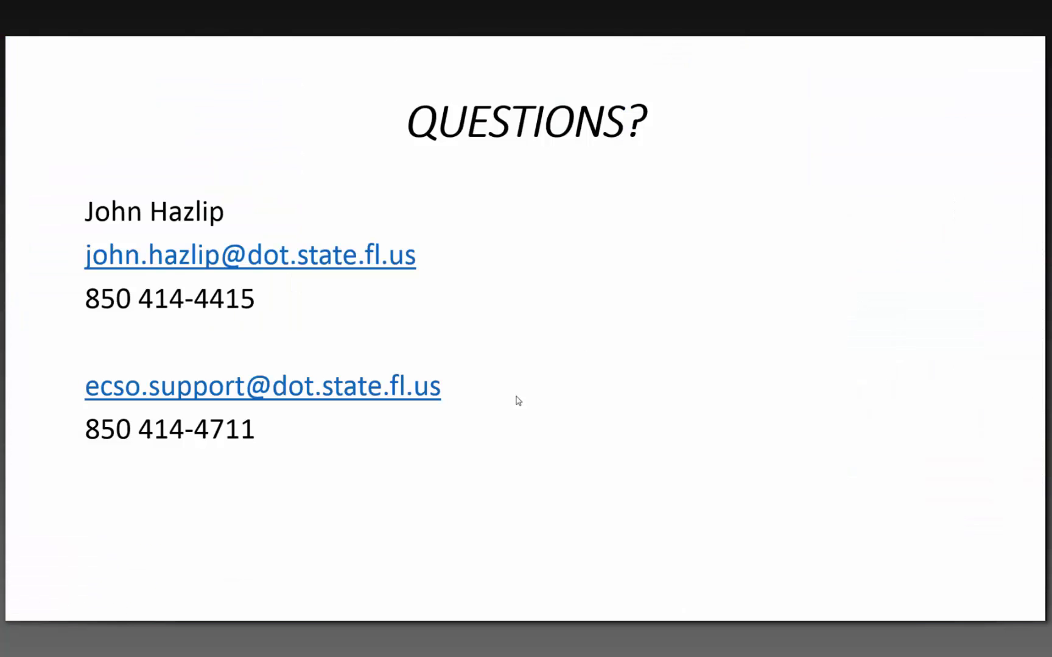